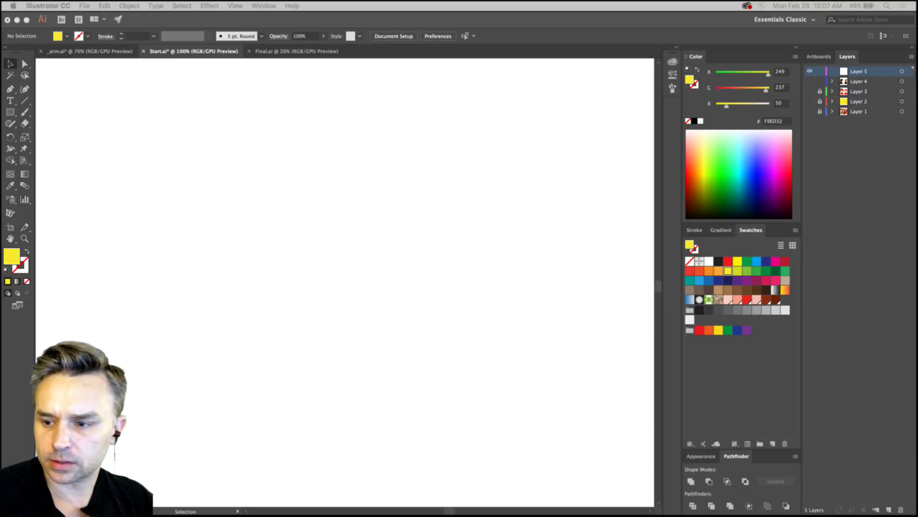
click(278, 197)
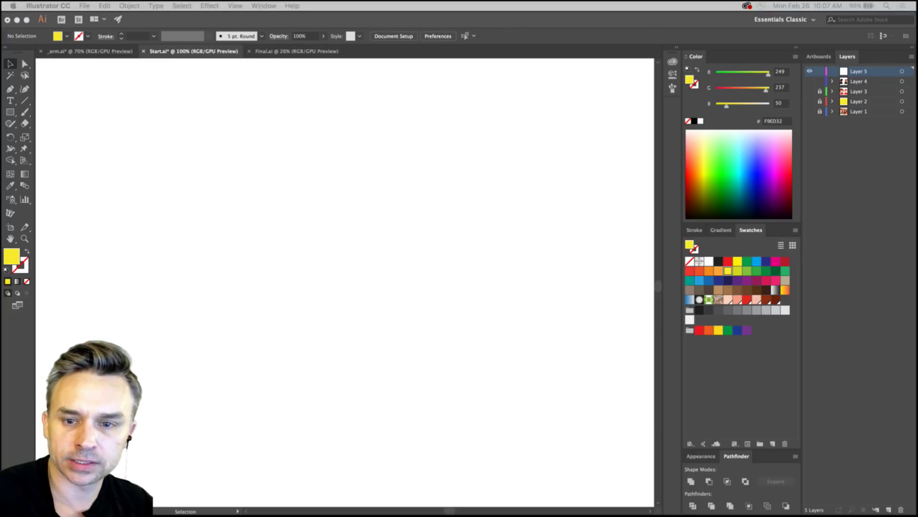
click(368, 183)
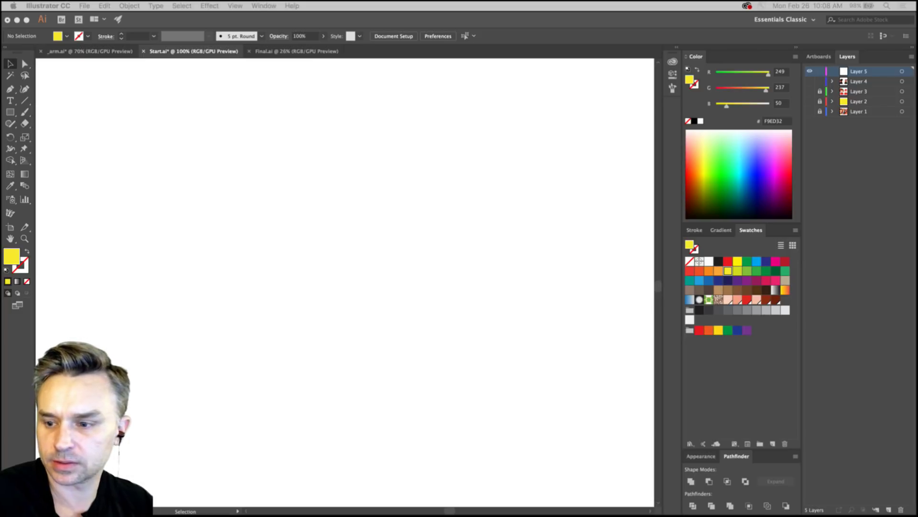
click(200, 148)
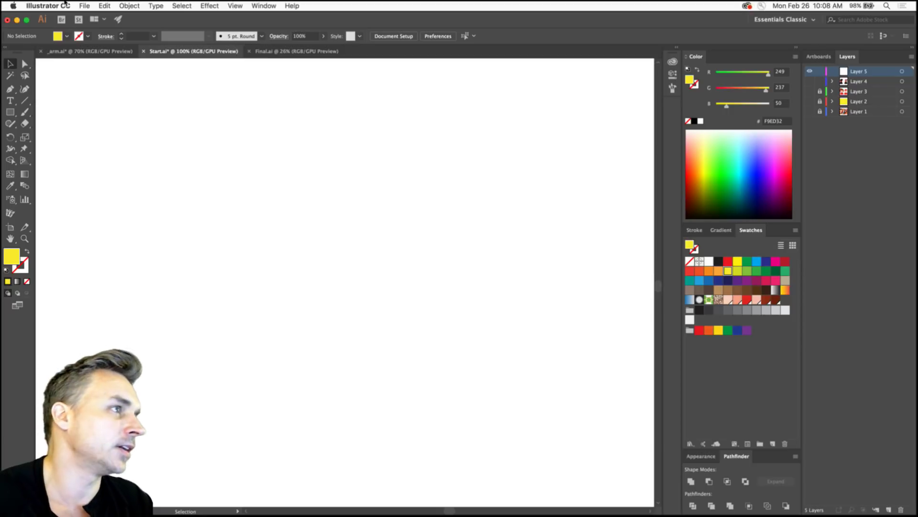
Open the new-document dialog and browse the Art & Illustration presets and templates.
click(92, 7)
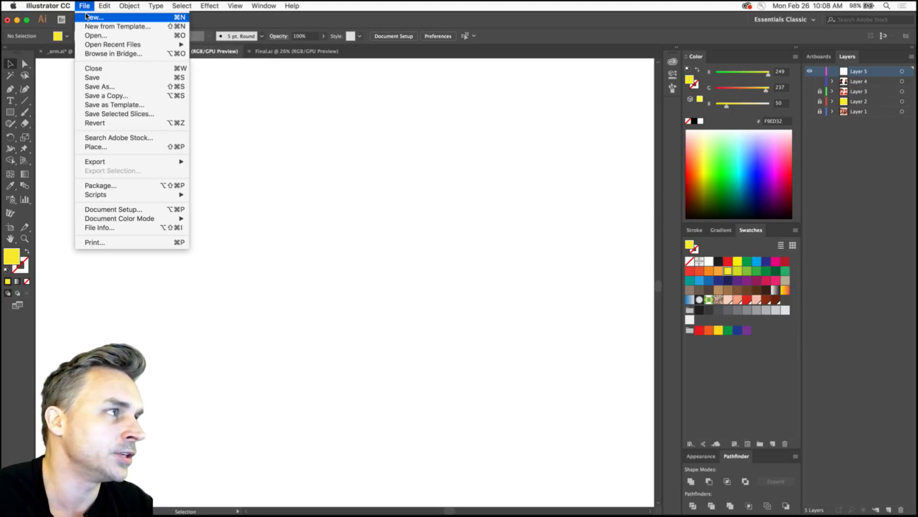
click(86, 50)
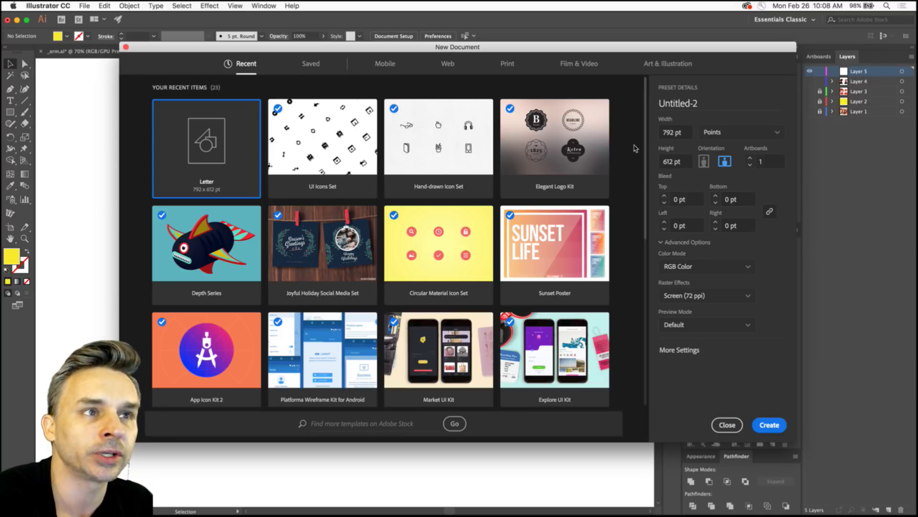
click(651, 69)
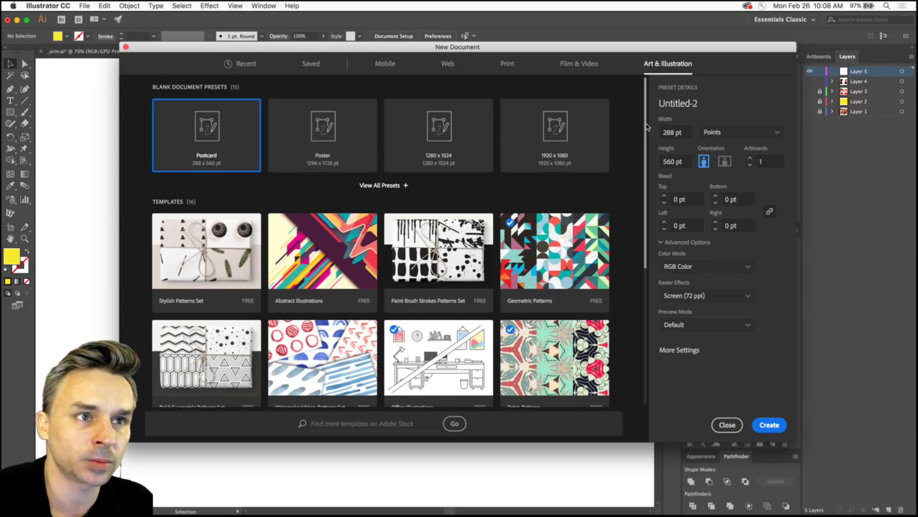
scroll(641, 191, down, 5)
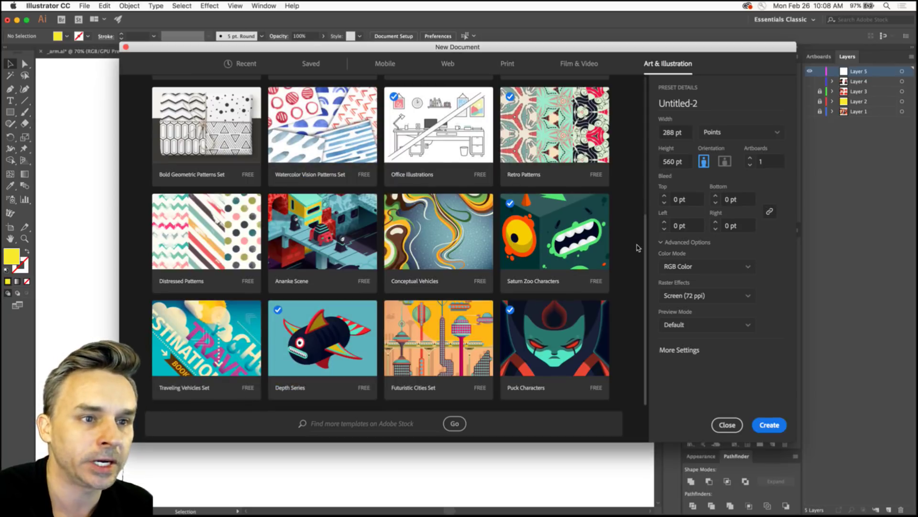
drag(648, 249, 647, 72)
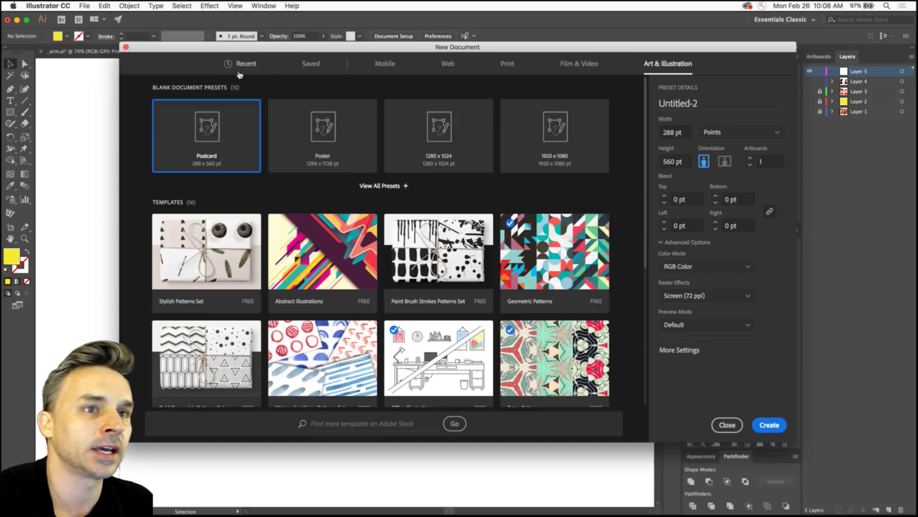
Look through the Saved templates and Print presets, try Legal in landscape orientation, and close the dialog without creating a document.
click(307, 66)
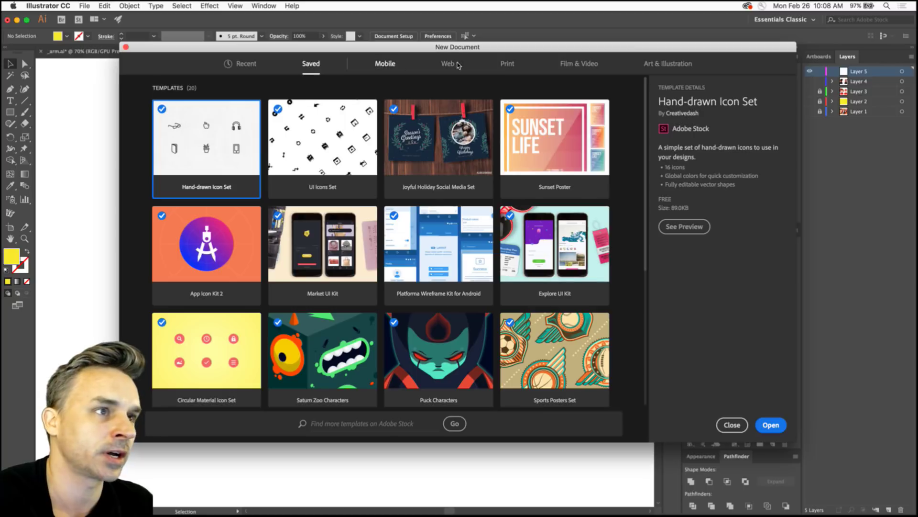
click(507, 64)
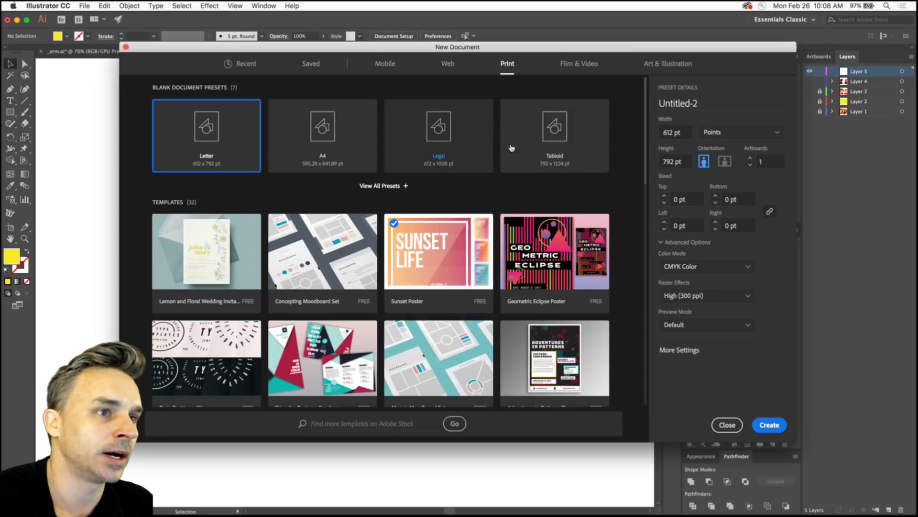
click(420, 144)
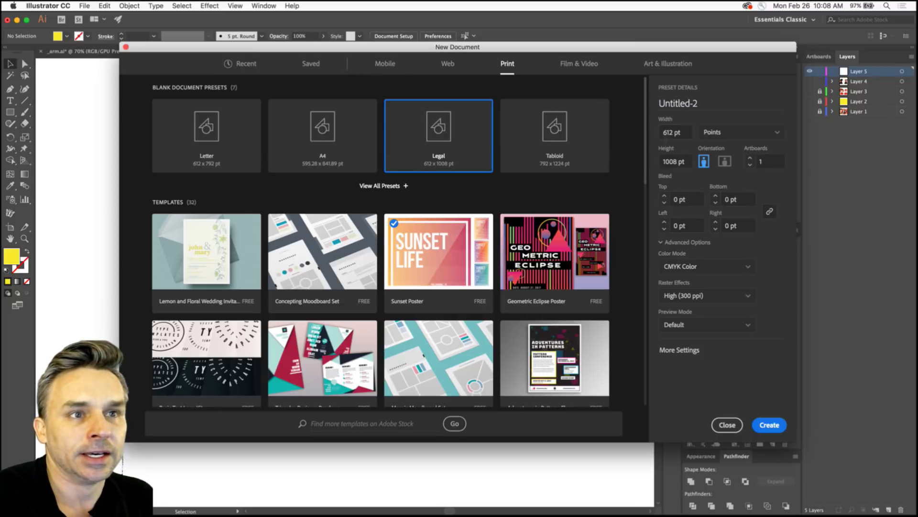
click(724, 163)
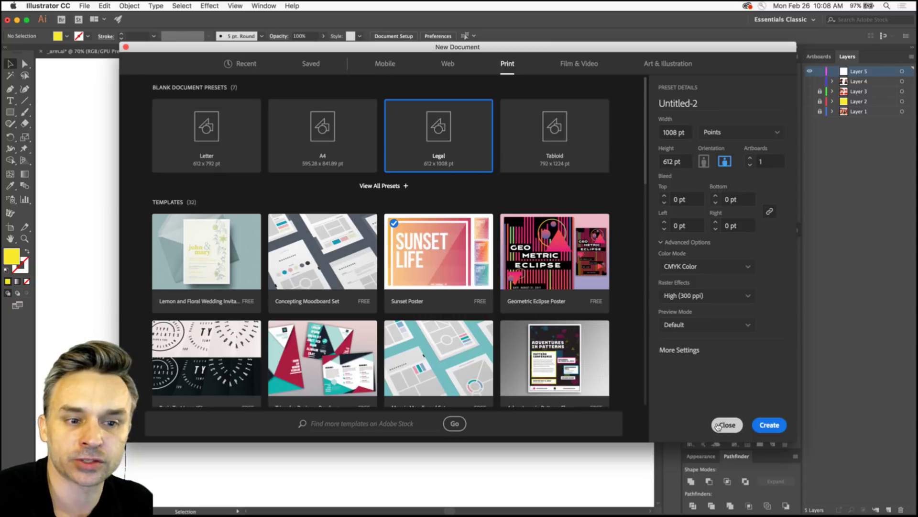
click(717, 425)
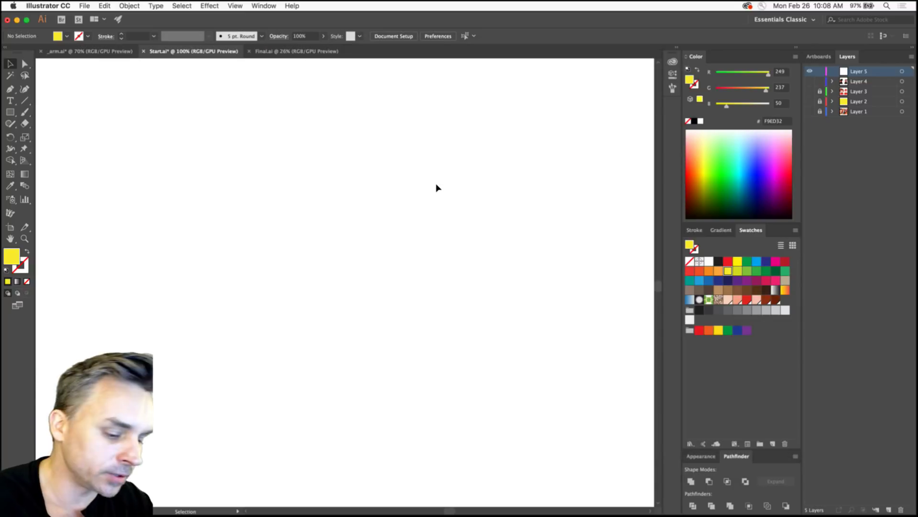
Hide the artboards in Start.ai so the canvas is shown without page edges.
key(a)
key(super+minus)
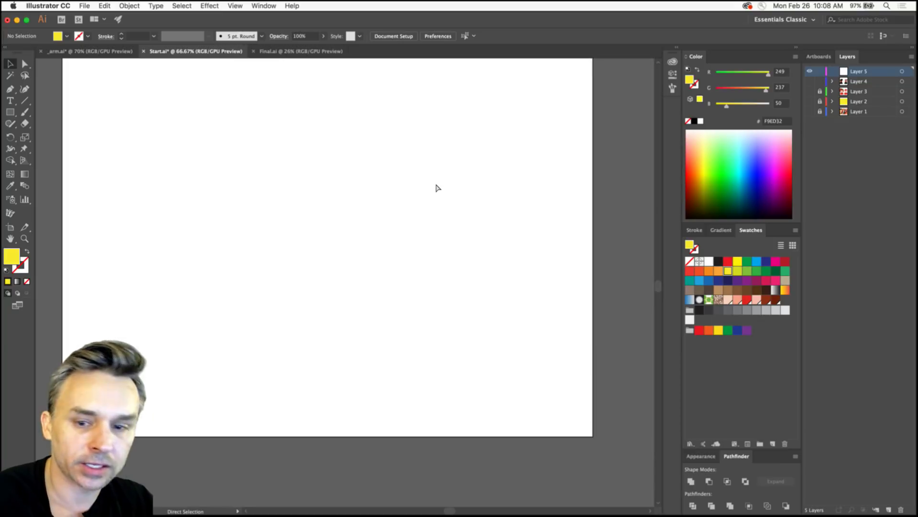
key(v)
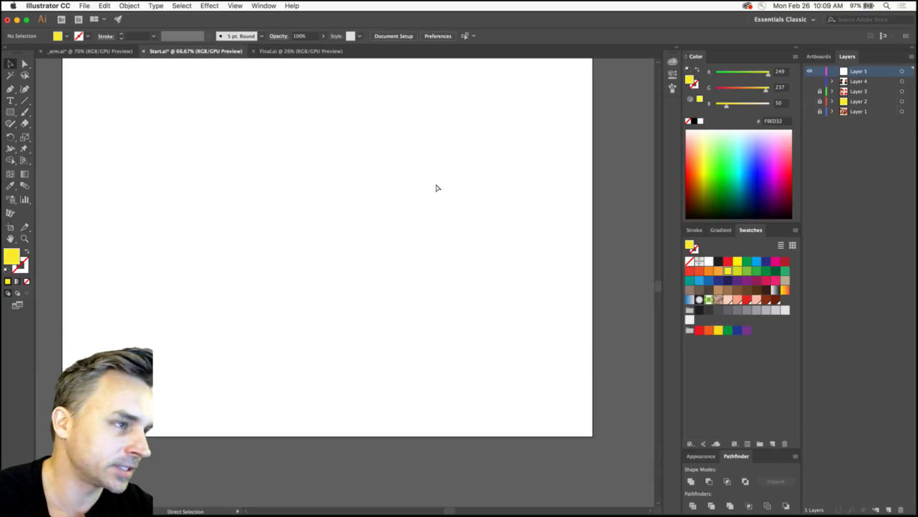
key(space)
drag(432, 193, 416, 224)
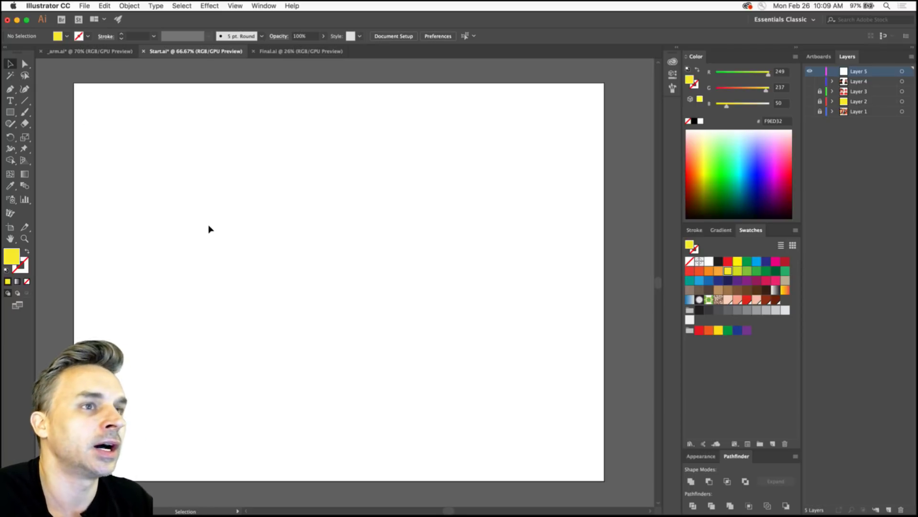
mouse_move(209, 230)
mouse_down()
mouse_move(224, 199)
mouse_move(213, 220)
mouse_up()
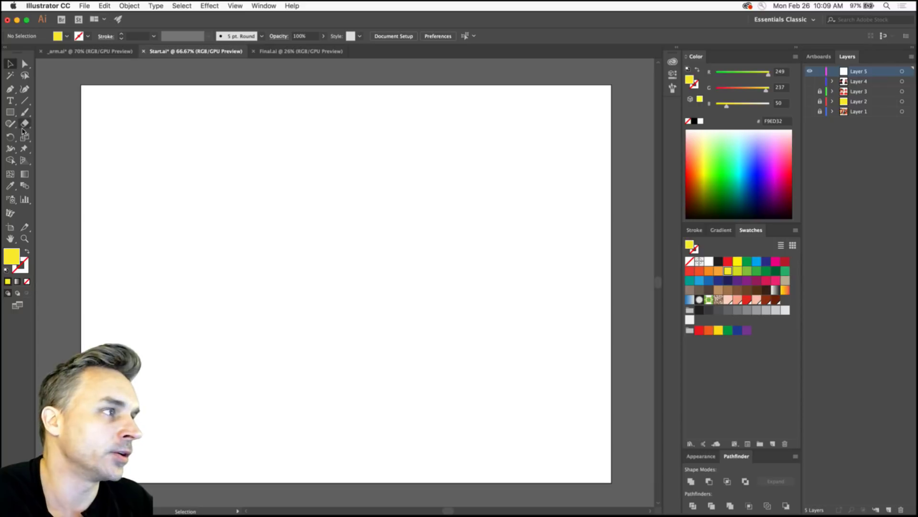
click(230, 6)
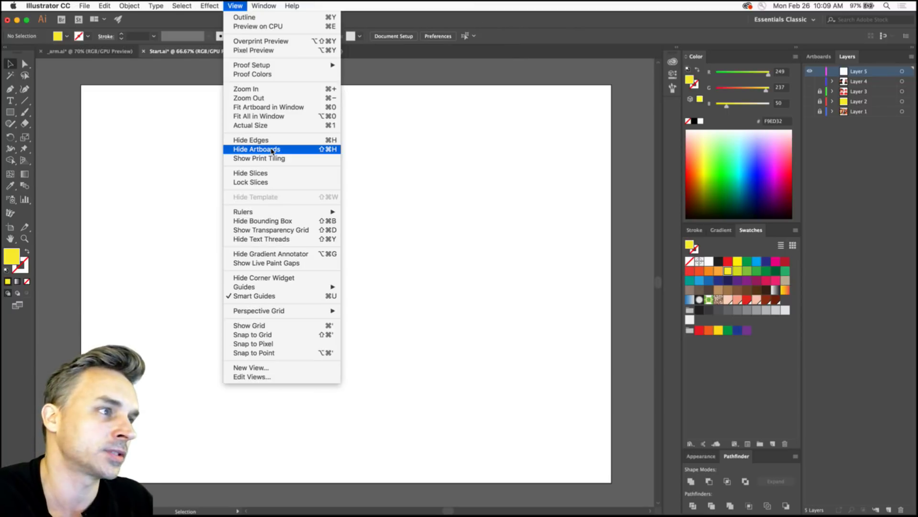
click(272, 147)
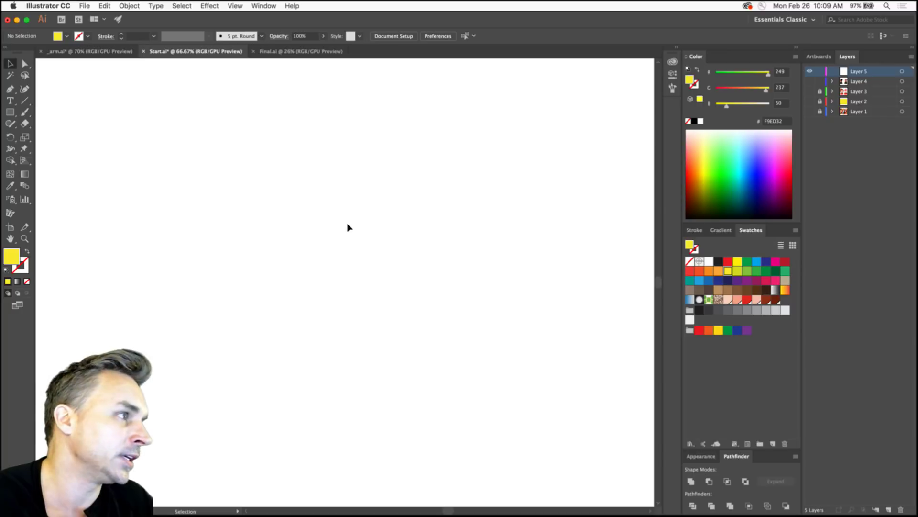
Draw a yellow square about 720 pt wide and high near the middle of the canvas with the Rectangle Tool.
click(8, 113)
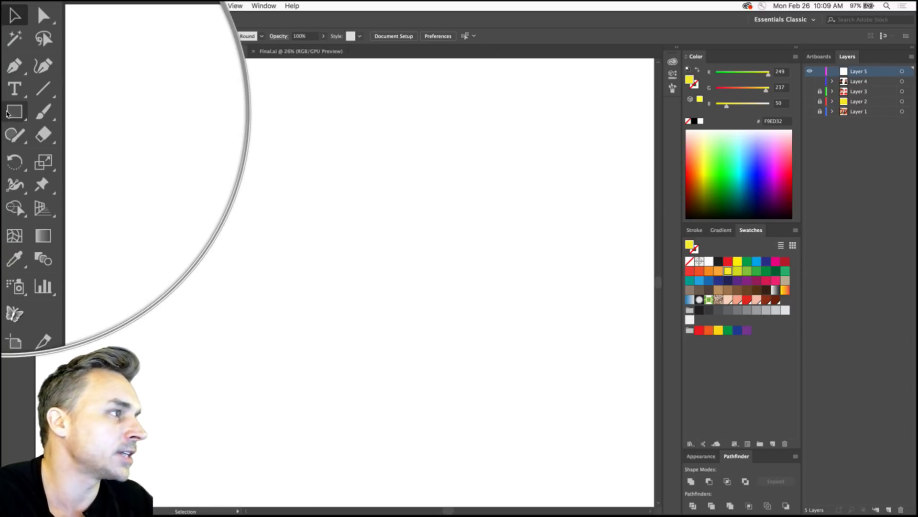
click(9, 112)
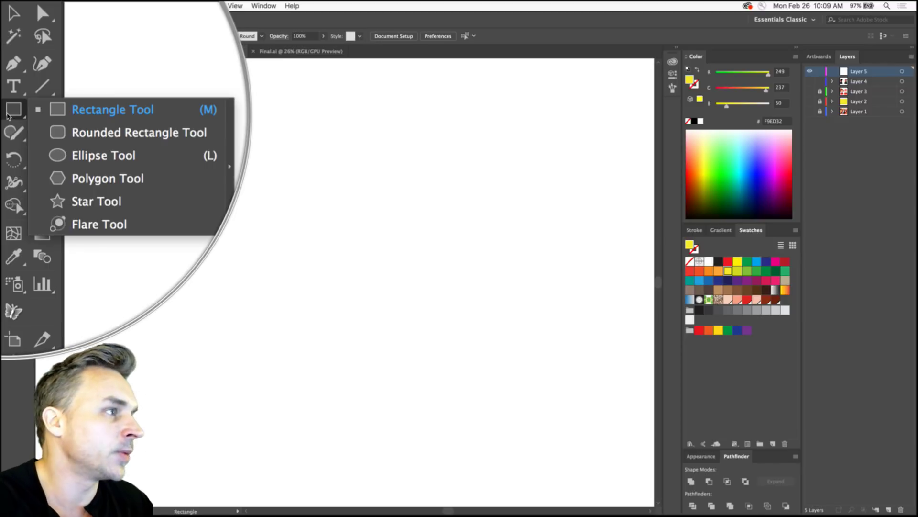
click(57, 111)
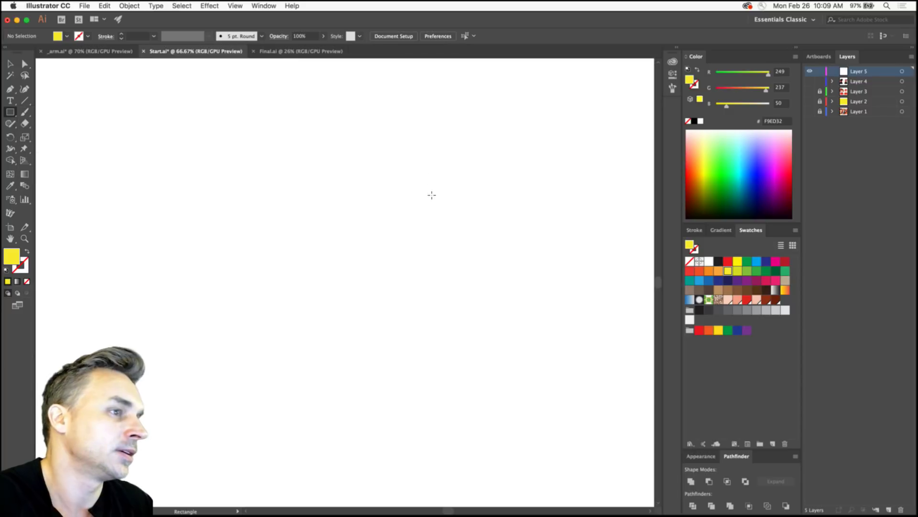
drag(336, 216, 391, 331)
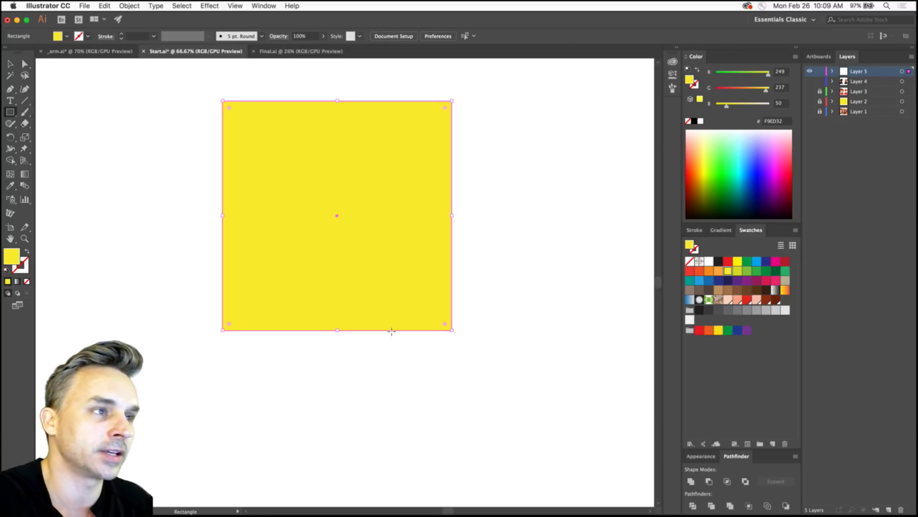
scroll(328, 229, up, 3)
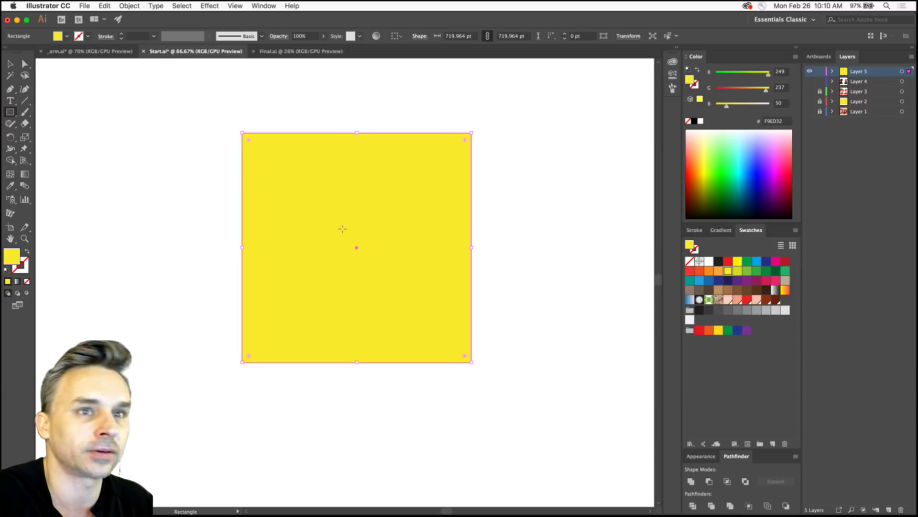
Change the square's fill to bright turquoise, #0AFFE8, and move the square slightly to the right.
click(747, 166)
click(722, 173)
click(758, 158)
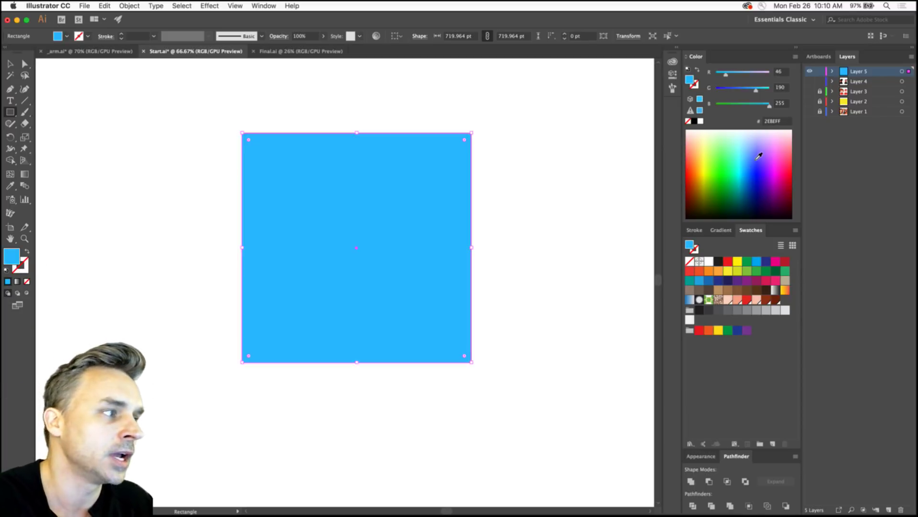
drag(759, 156, 741, 177)
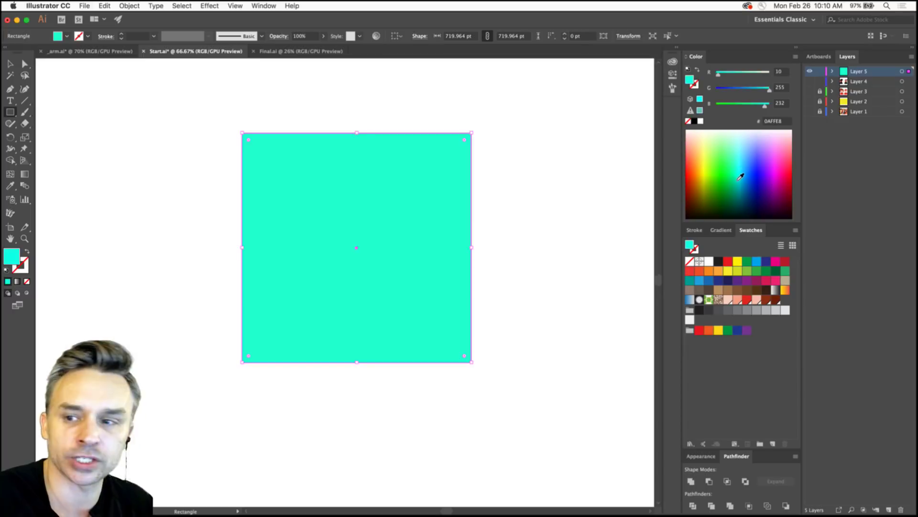
click(10, 63)
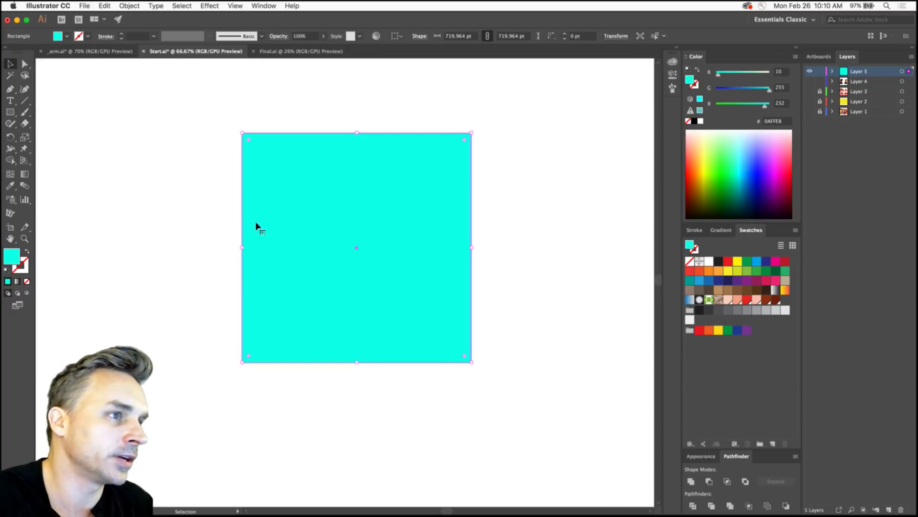
drag(343, 195, 365, 203)
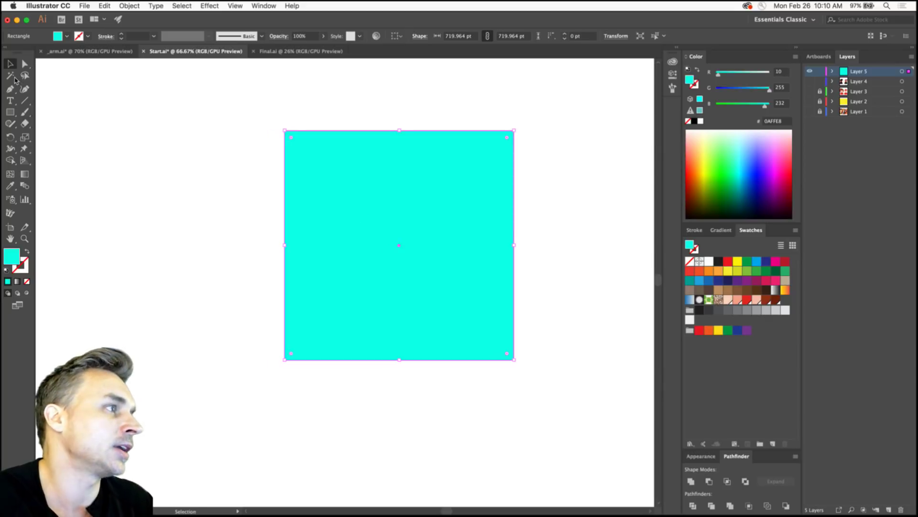
Try pulling the square's upper-left anchor point outward with the Direct Selection tool, and undo the change.
key(a)
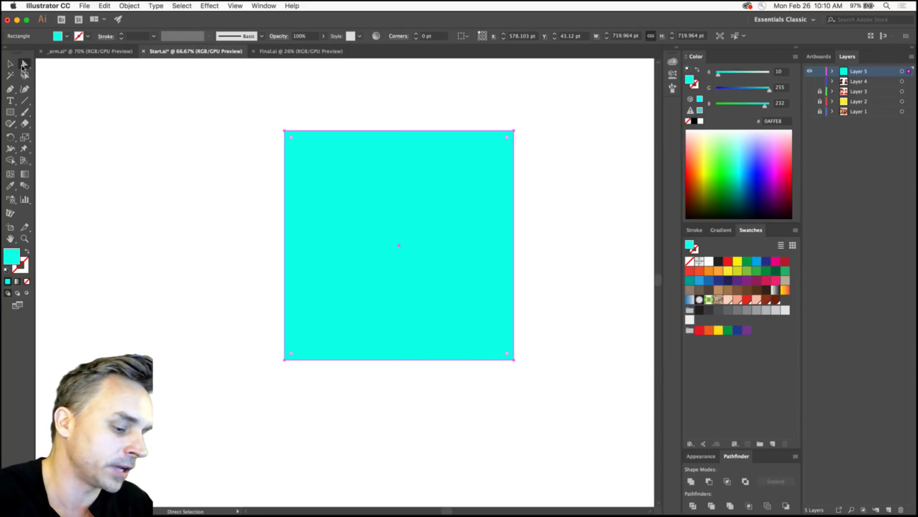
drag(239, 106, 330, 168)
drag(284, 130, 110, 153)
key(super+z)
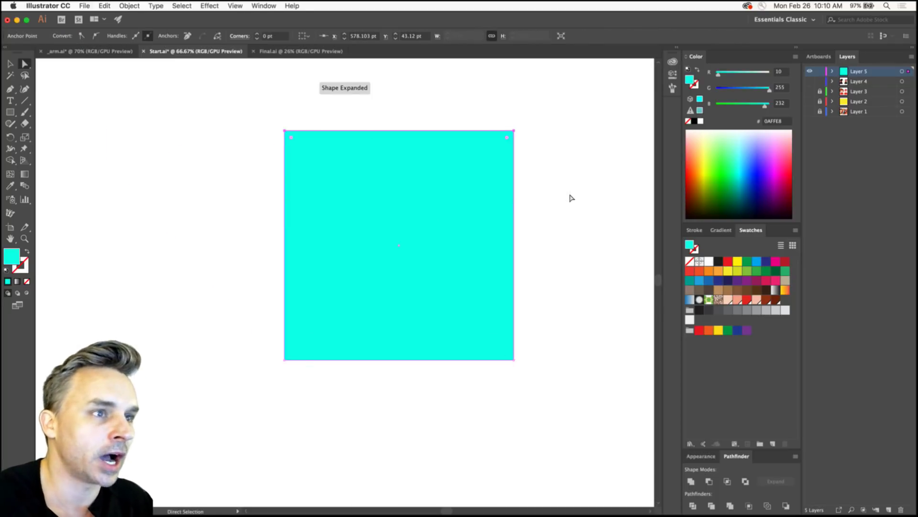
Select both top anchor points of the square and nudge them down to make the shape about 680 pt high.
drag(232, 113, 602, 180)
key(shift+Up)
key(shift+Up)
key(shift+Up)
key(shift+Down)
key(shift+Down)
key(shift+Down)
key(shift+Down)
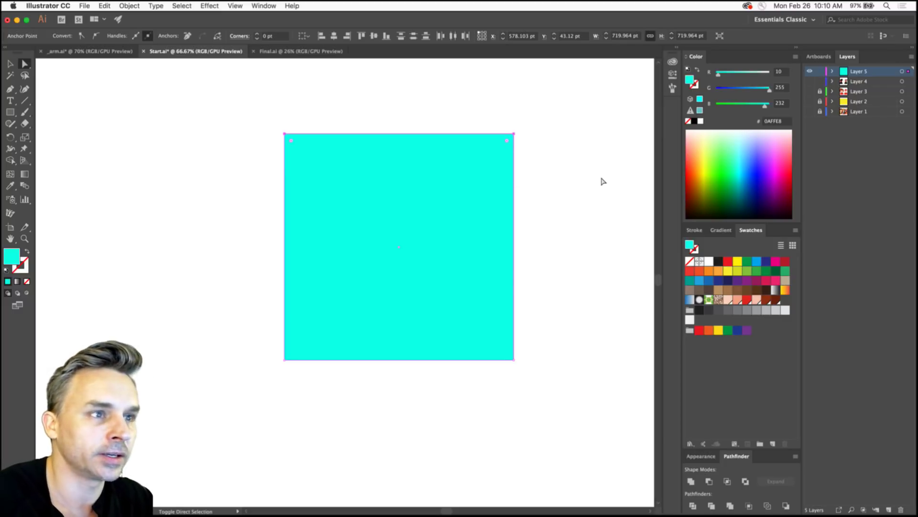
key(shift+Down)
key(shift+Down)
key(shift+Down)
key(shift+Down)
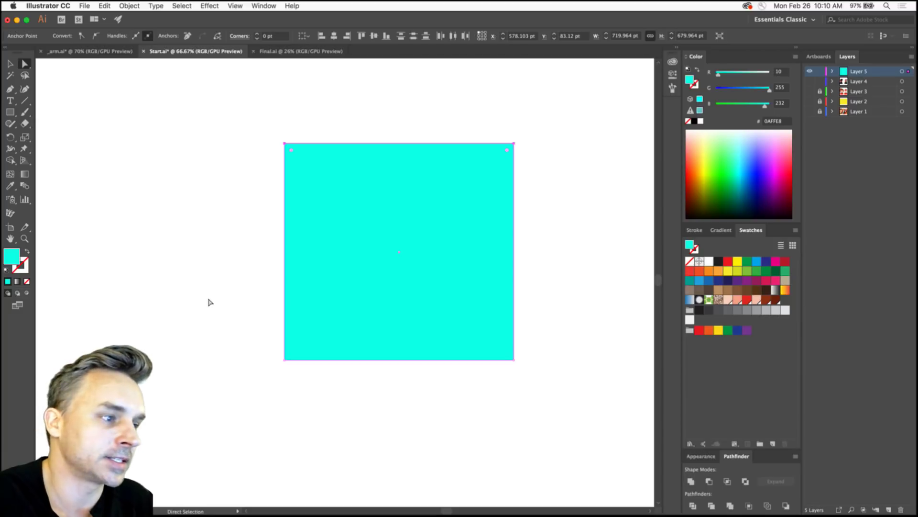
Try rounding only the rectangle's lower-left corner to a radius of about 410 pt, and undo the rounding.
drag(208, 303, 348, 391)
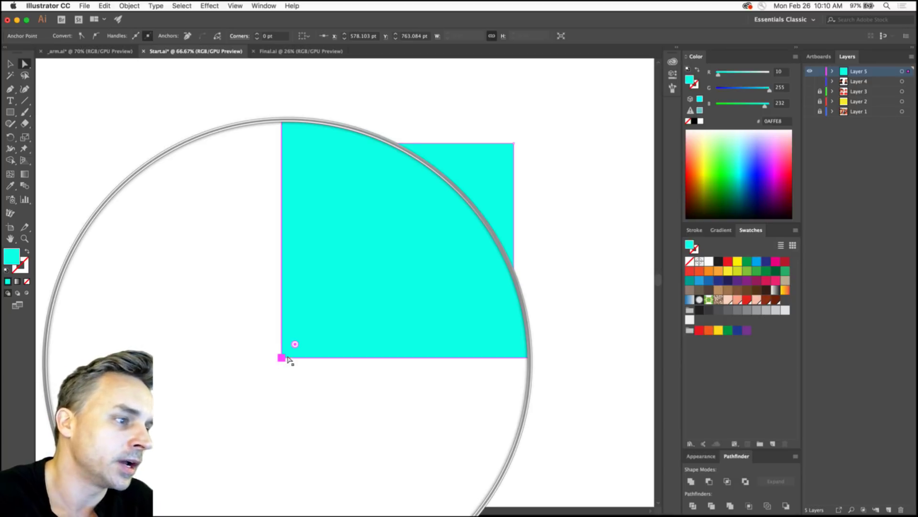
drag(287, 357, 391, 201)
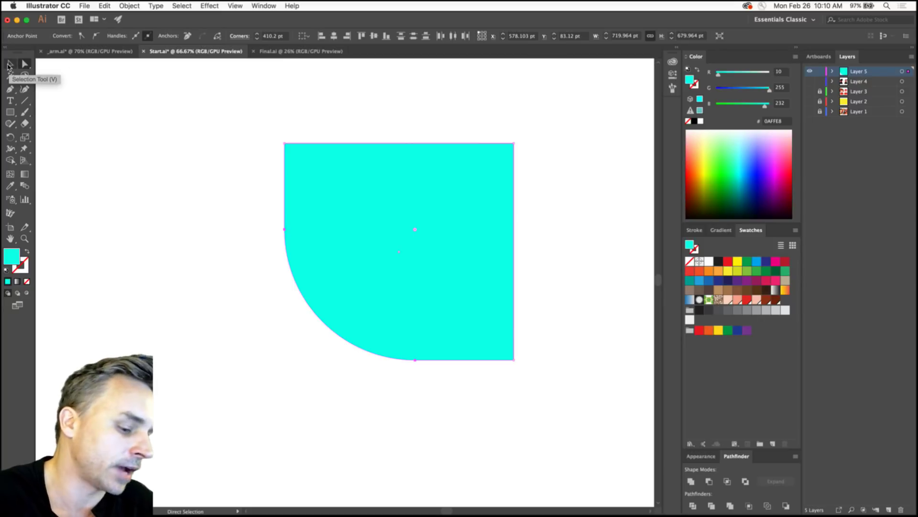
key(super+z)
Round all four corners of the square, undoing the roughly 340 pt rounding in favour of a radius of about 92 pt.
click(235, 151)
drag(234, 100, 611, 435)
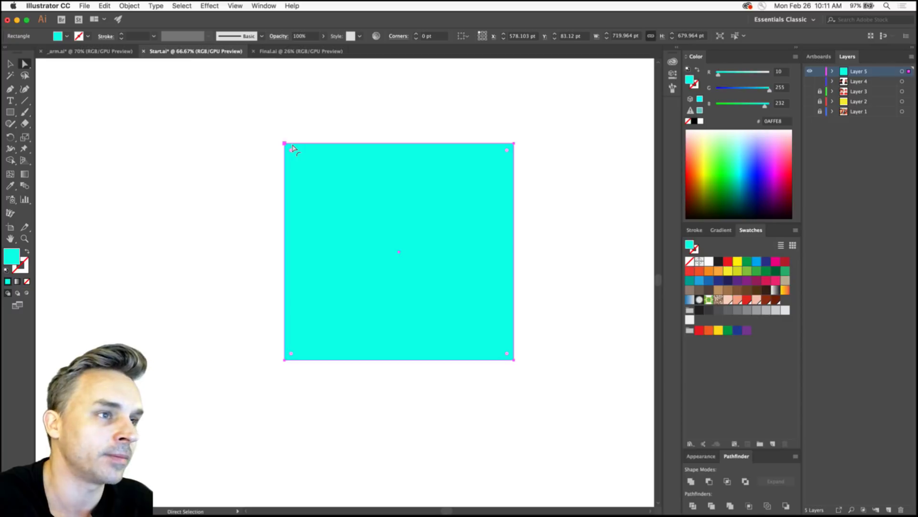
drag(292, 150, 574, 404)
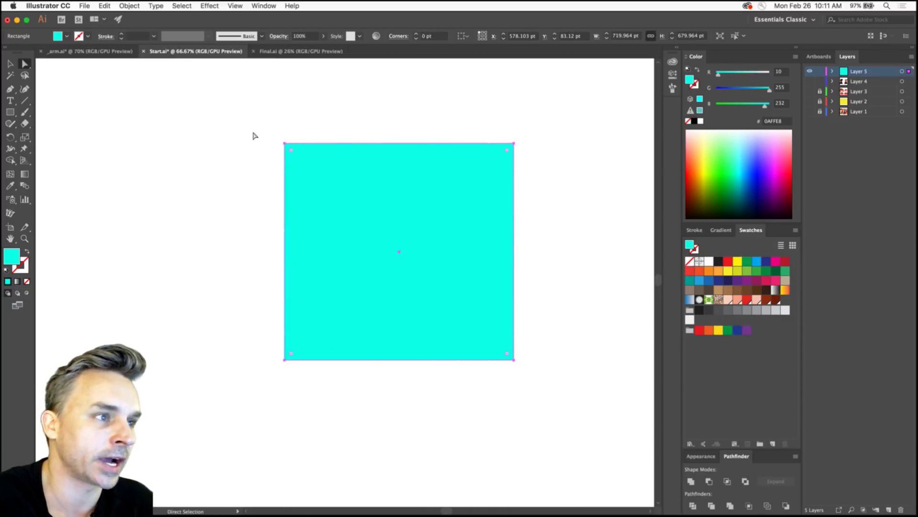
drag(292, 150, 512, 311)
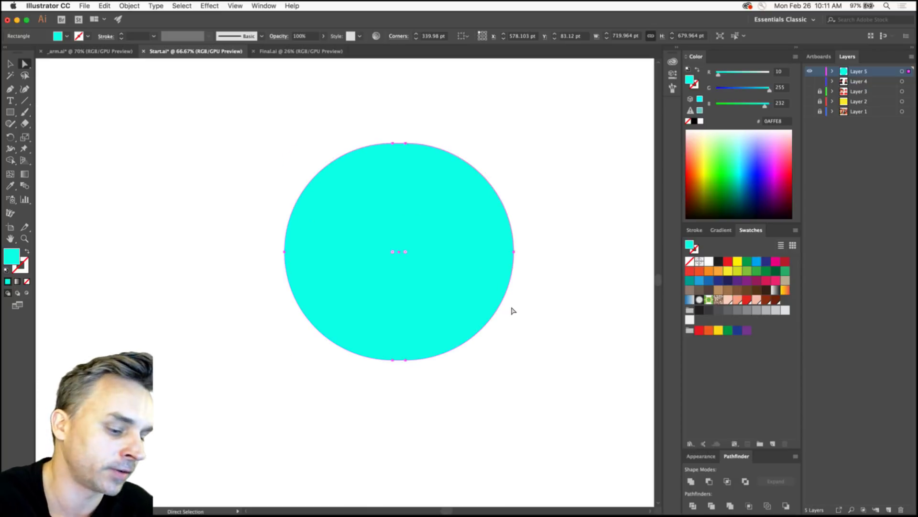
key(super+z)
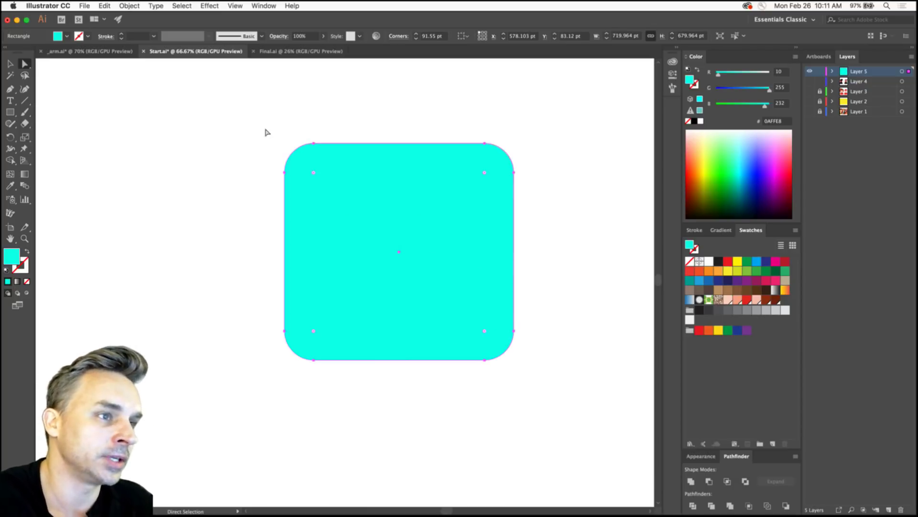
Select both upper corners of the rounded square and set their radius back to 0 pt.
drag(256, 121, 393, 178)
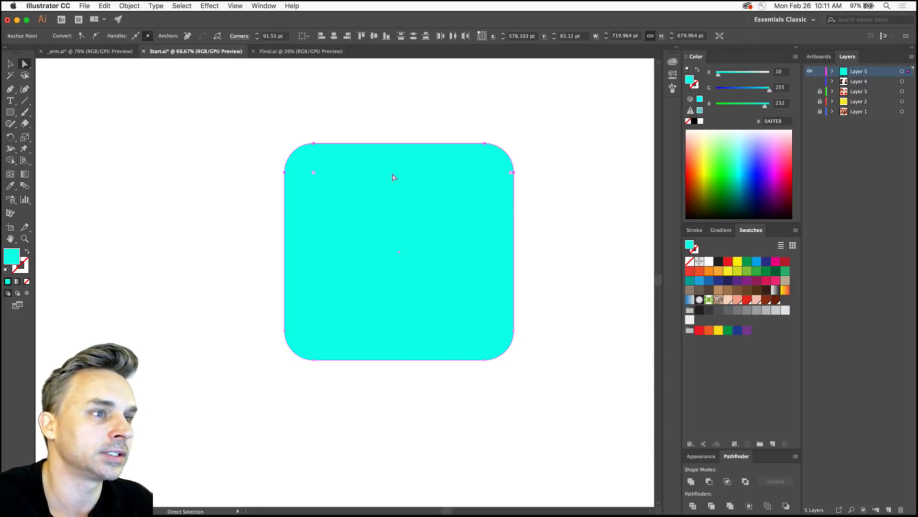
drag(255, 114, 531, 231)
drag(484, 175, 542, 108)
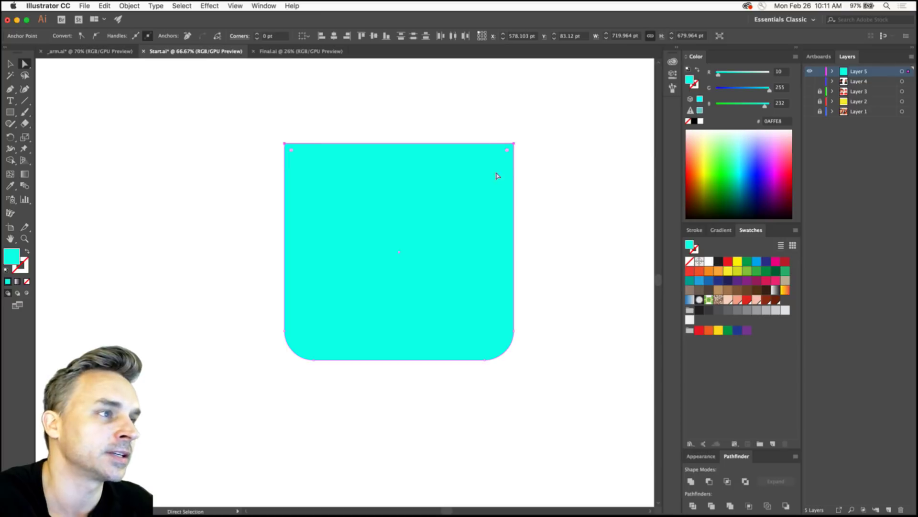
Round both lower corners to a radius of about 268 pt, and move the whole shape to the left.
drag(242, 290, 545, 402)
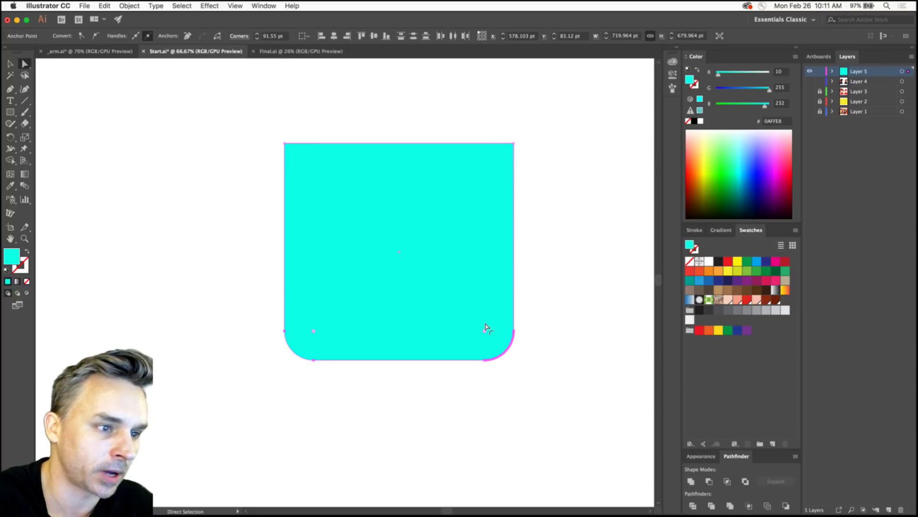
drag(486, 329, 438, 261)
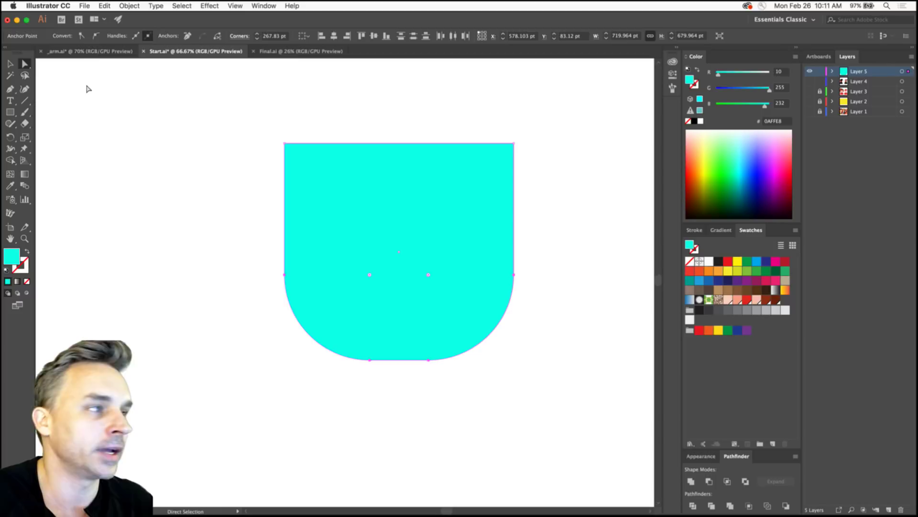
click(10, 64)
drag(458, 252, 329, 251)
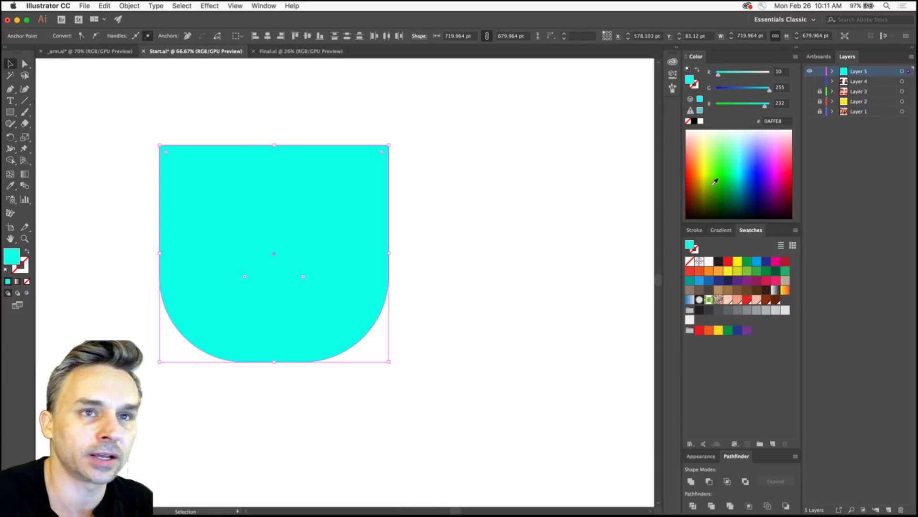
Hide Layer 5 and show Layers 3 and 4 with the character artwork at 100% zoom.
click(810, 71)
drag(810, 81, 810, 91)
drag(198, 355, 340, 283)
key(super+1)
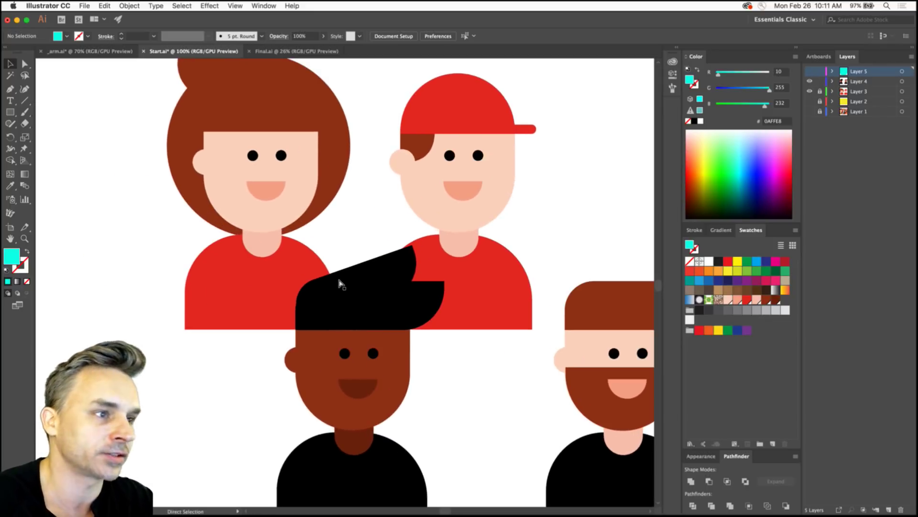
drag(182, 211, 88, 224)
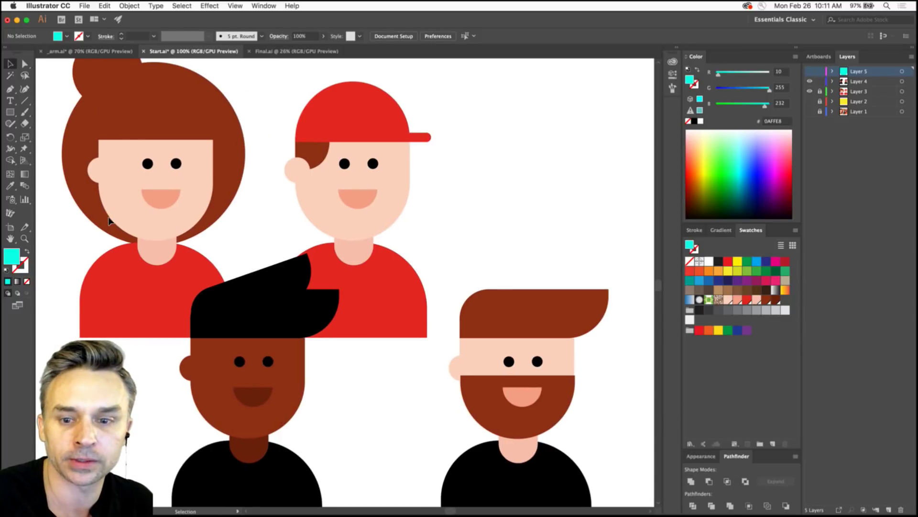
Show Layer 5 again, and shrink its turquoise shape to about 390 × 368 pt beside the red-capped character.
click(810, 72)
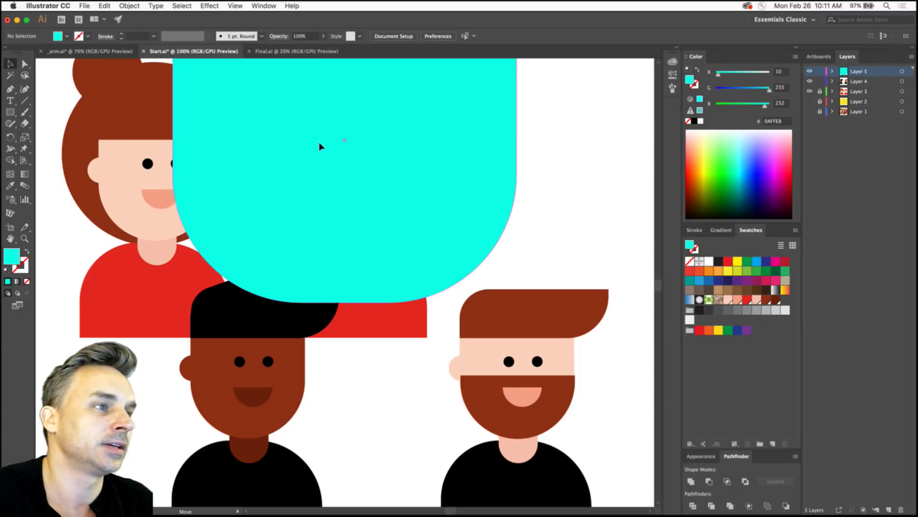
drag(319, 143, 407, 283)
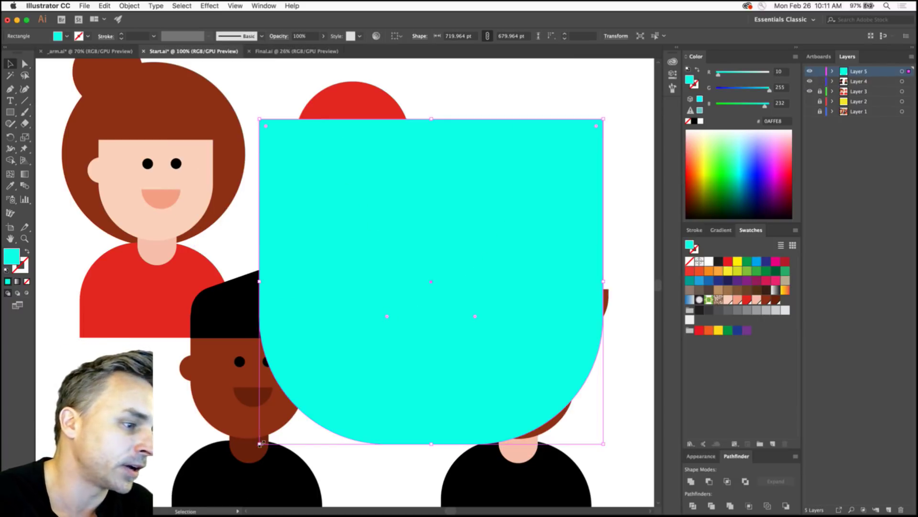
drag(260, 444, 369, 273)
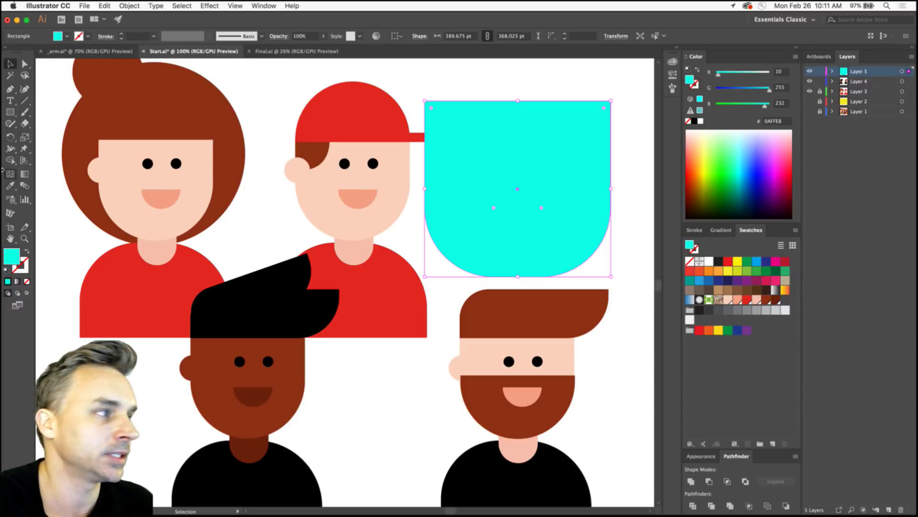
Fill the turquoise shape with the skin tone sampled from the red-capped character's face using the Eyedropper.
click(9, 186)
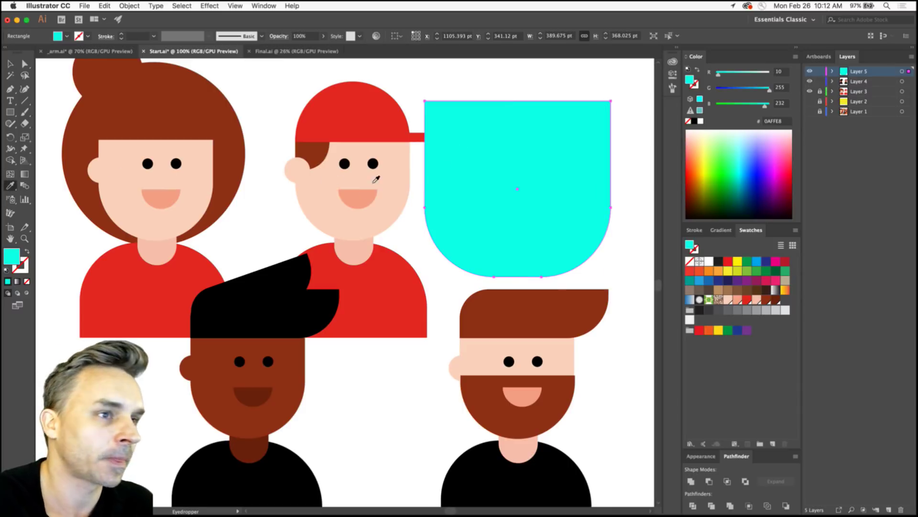
click(376, 178)
click(10, 64)
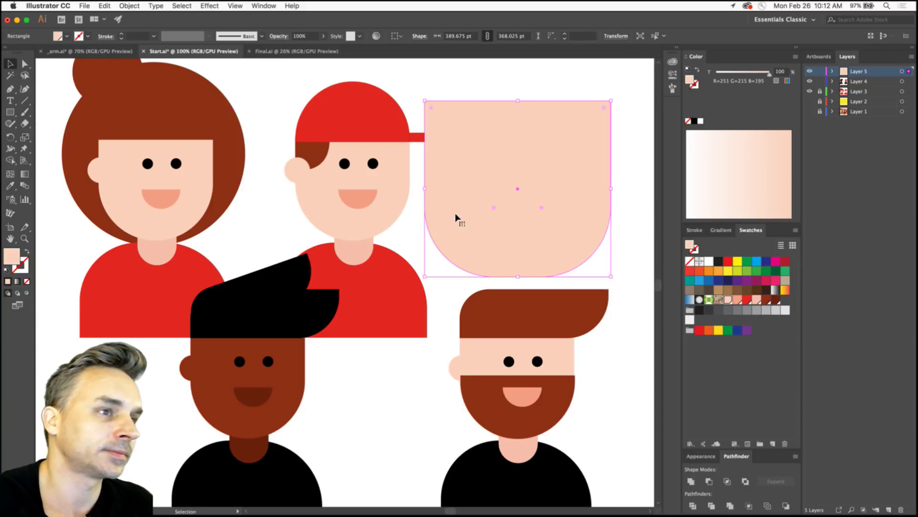
Show and unlock Layer 2, and recolour its yellow background rectangle to teal, #00DBD2.
click(867, 91)
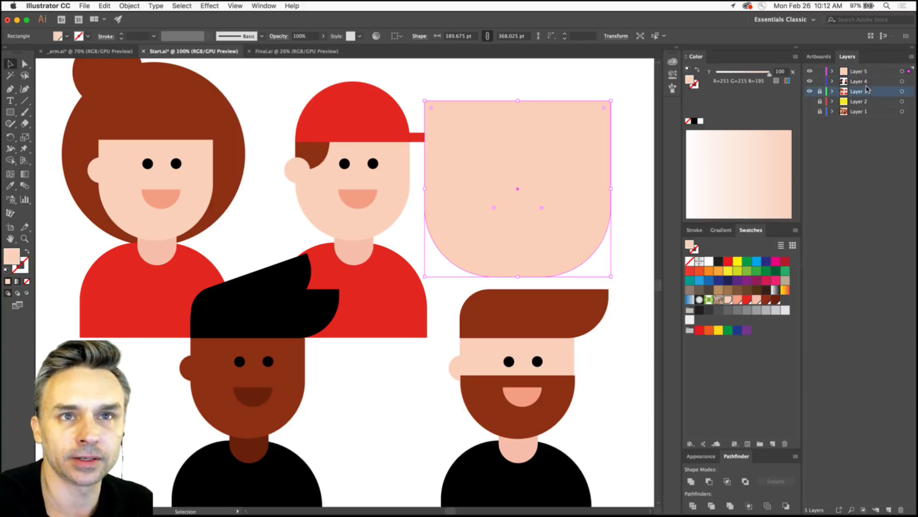
click(810, 101)
click(874, 101)
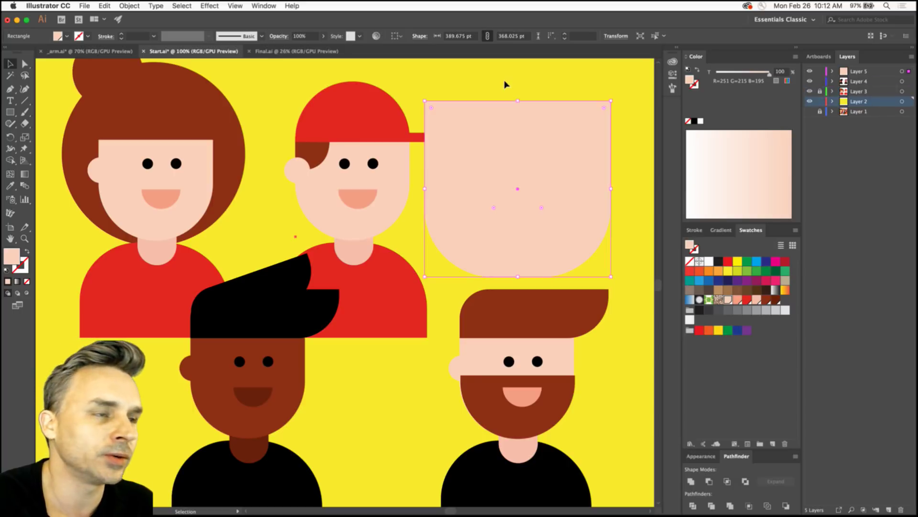
click(507, 86)
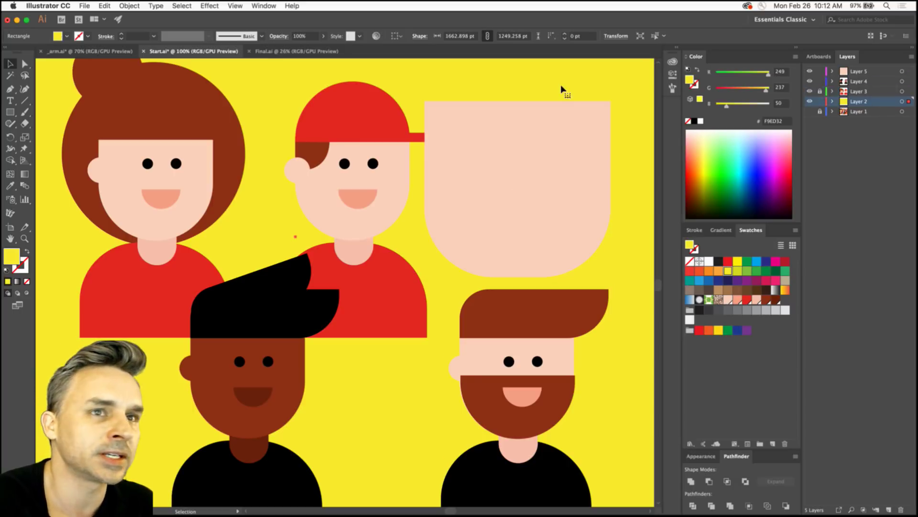
click(744, 185)
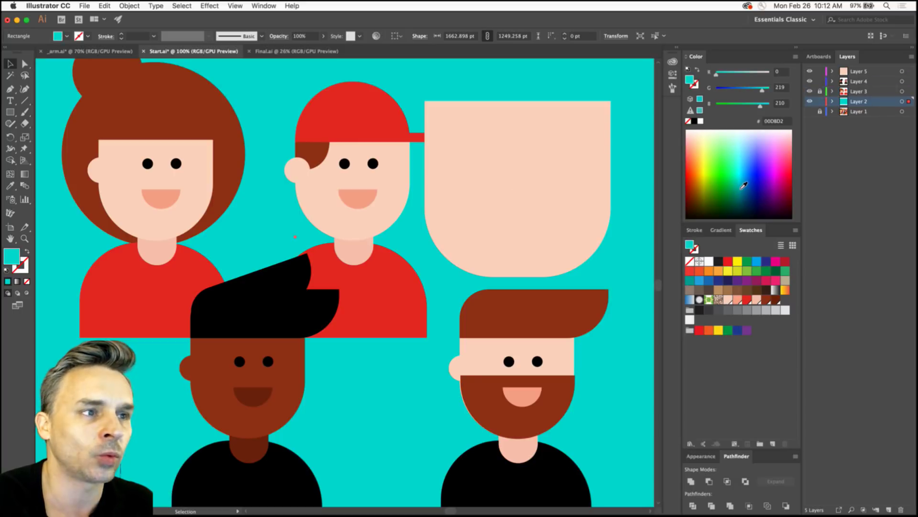
Lock Layer 2, and hide Layers 3 and 4 so only the background and the new shape are shown.
click(820, 101)
click(820, 91)
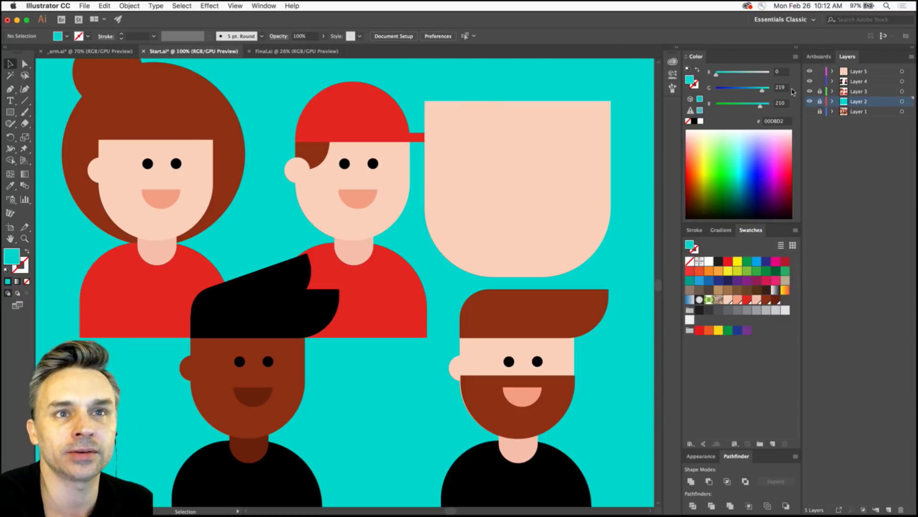
drag(809, 91, 809, 81)
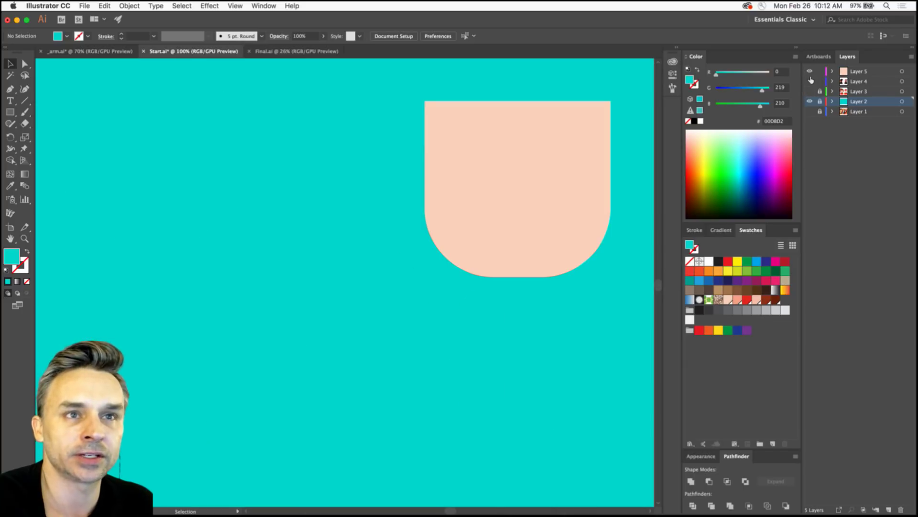
Make Layer 5 the active layer, and move the skin-coloured shape to the middle of the teal background.
click(861, 72)
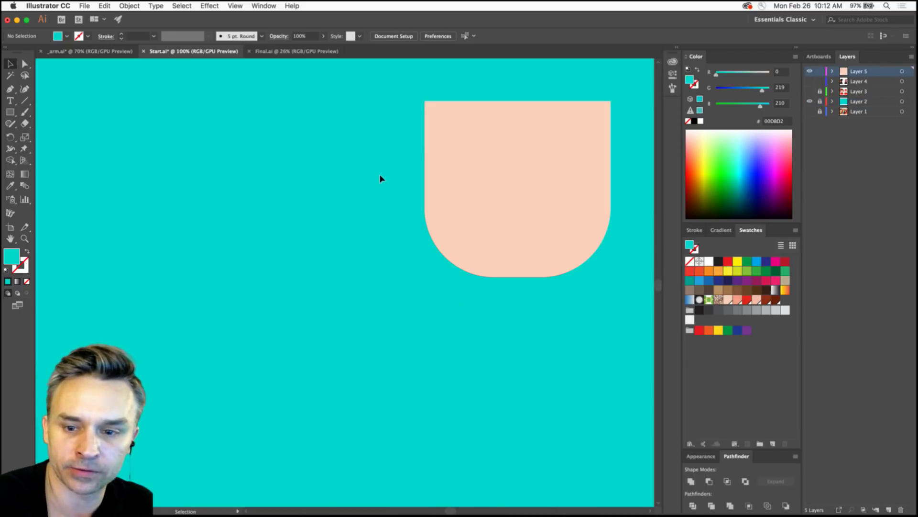
drag(483, 182, 426, 239)
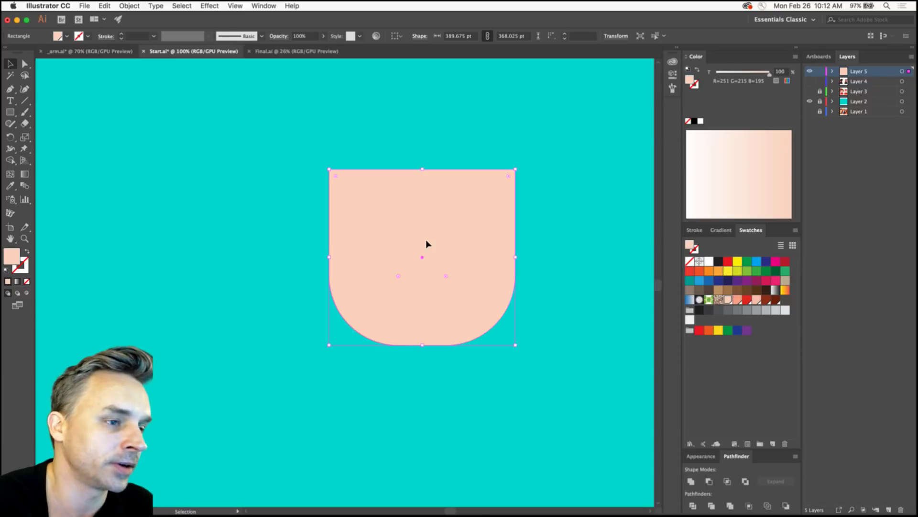
click(25, 63)
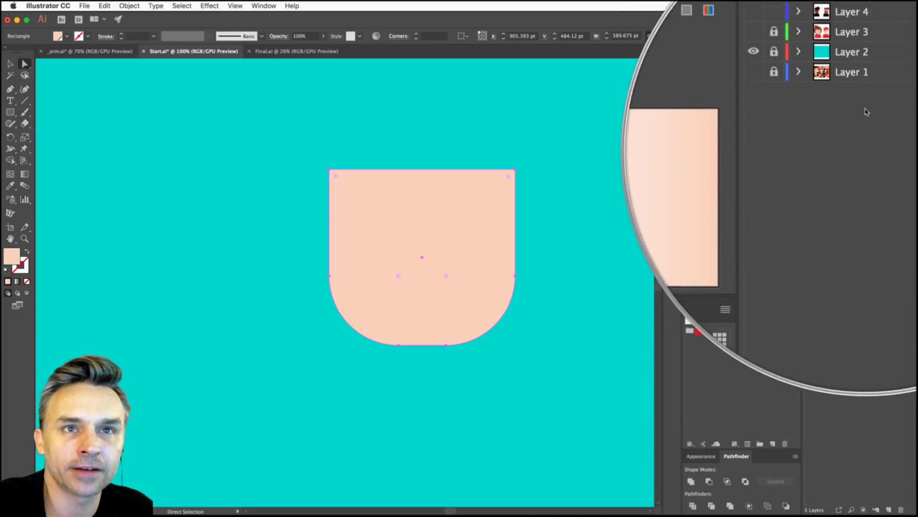
click(859, 101)
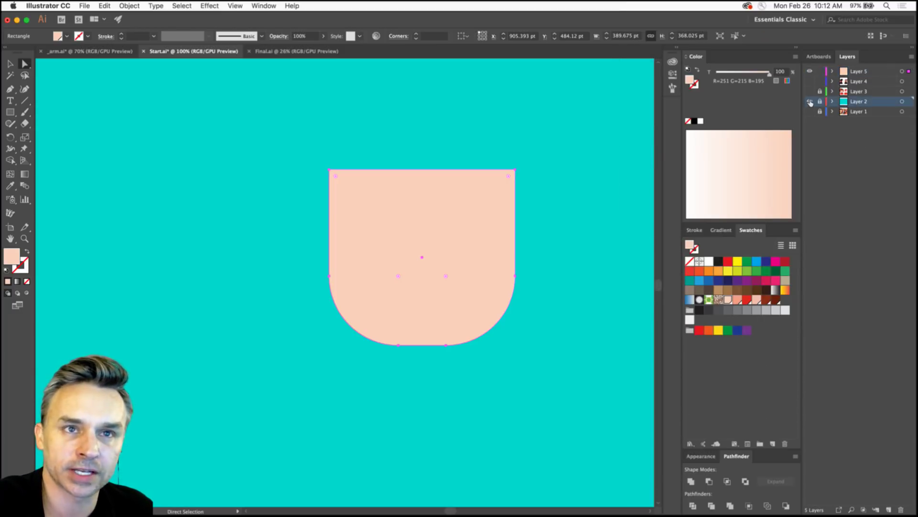
click(857, 74)
Round both lower corners of the skin-coloured shape together to a radius of about 194 pt, and deselect it.
click(398, 275)
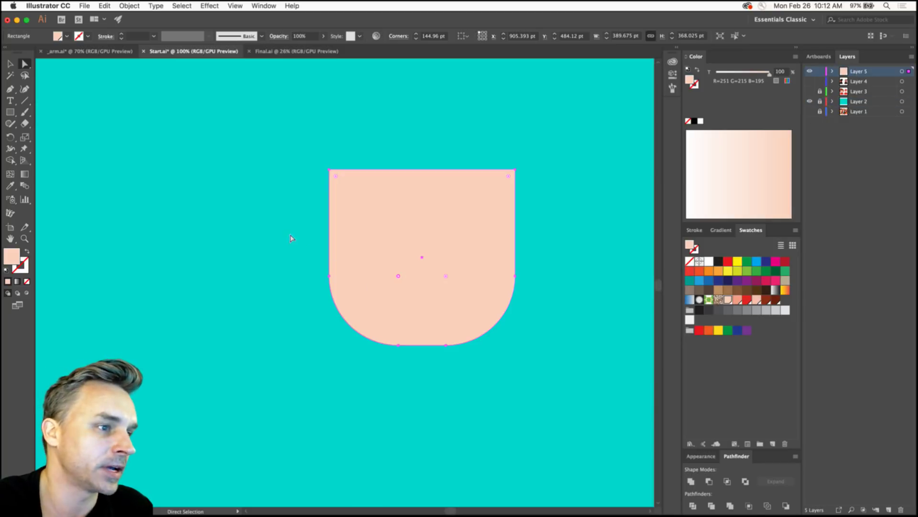
click(415, 288)
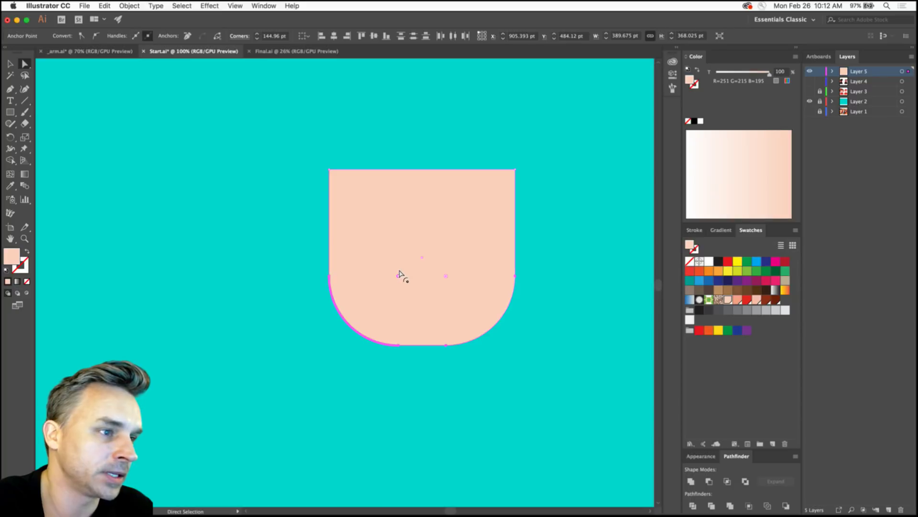
drag(399, 273, 404, 248)
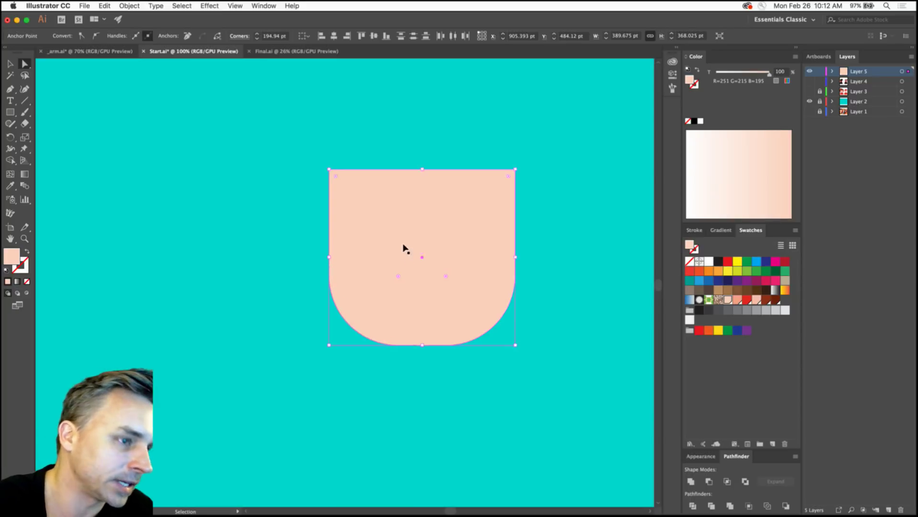
key(super+z)
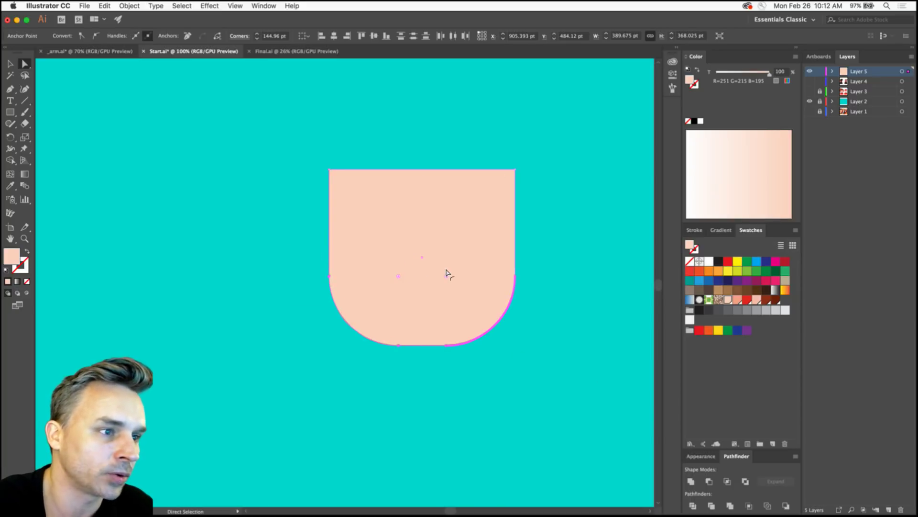
drag(446, 274, 425, 248)
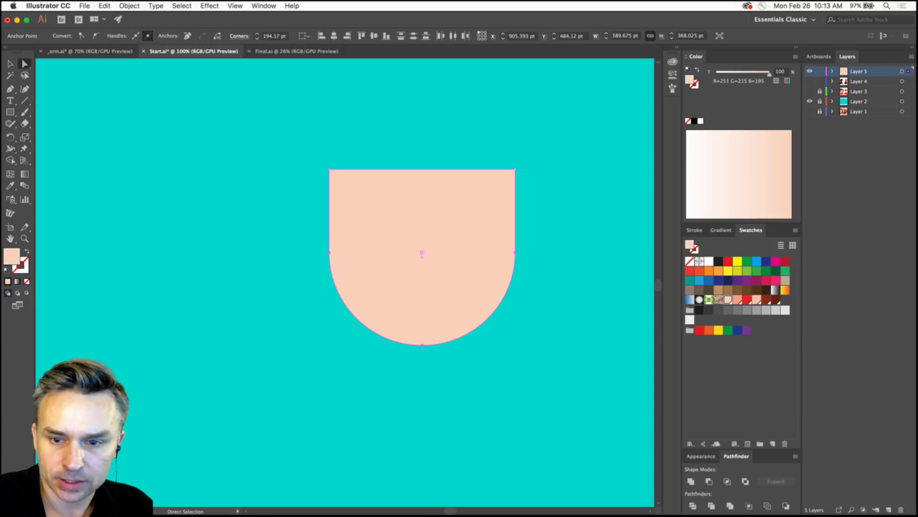
click(10, 63)
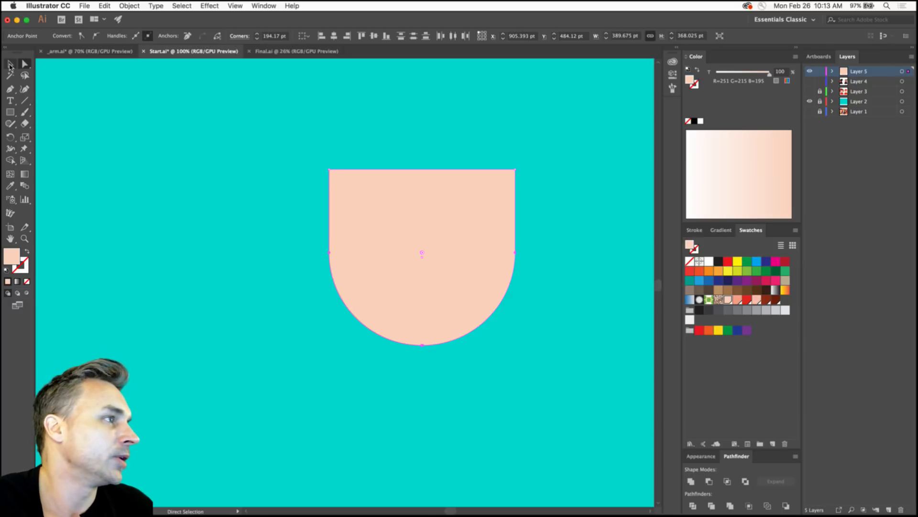
click(175, 208)
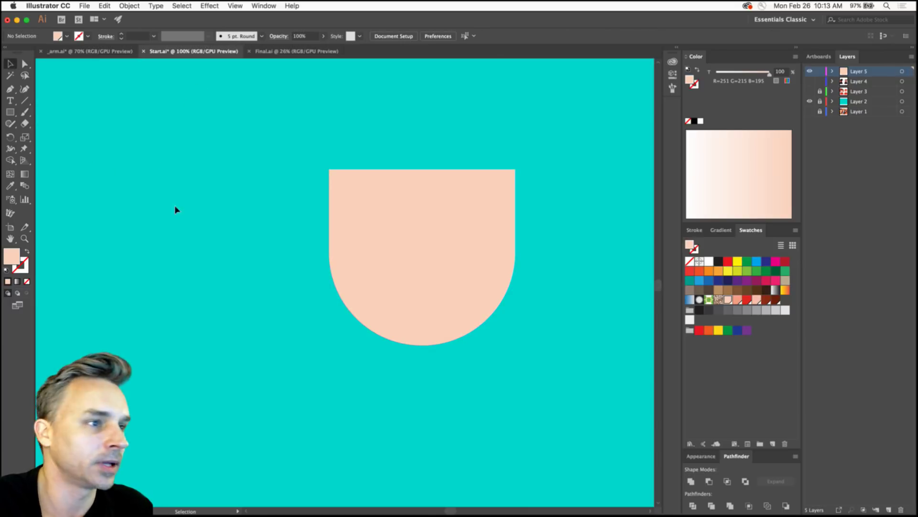
Choose the Ellipse tool, and enter #000000 as the fill colour in the Color Picker.
click(10, 112)
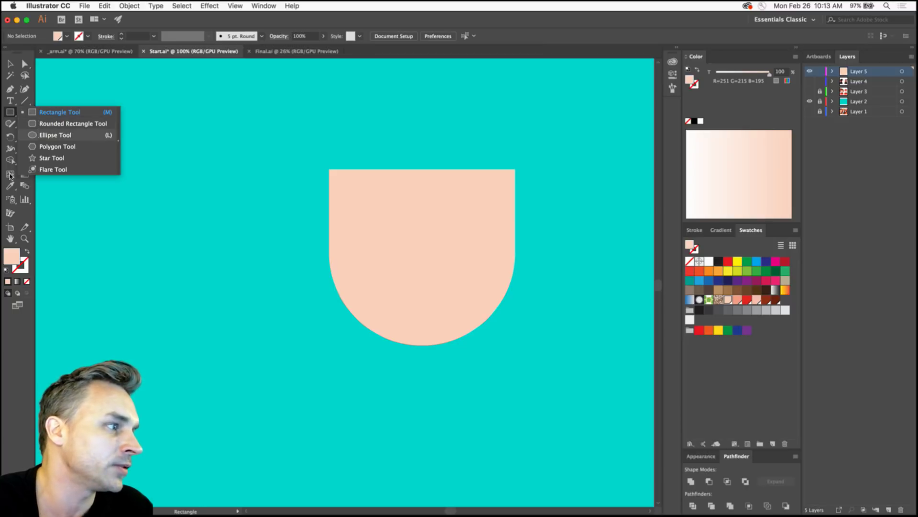
click(39, 134)
double_click(7, 258)
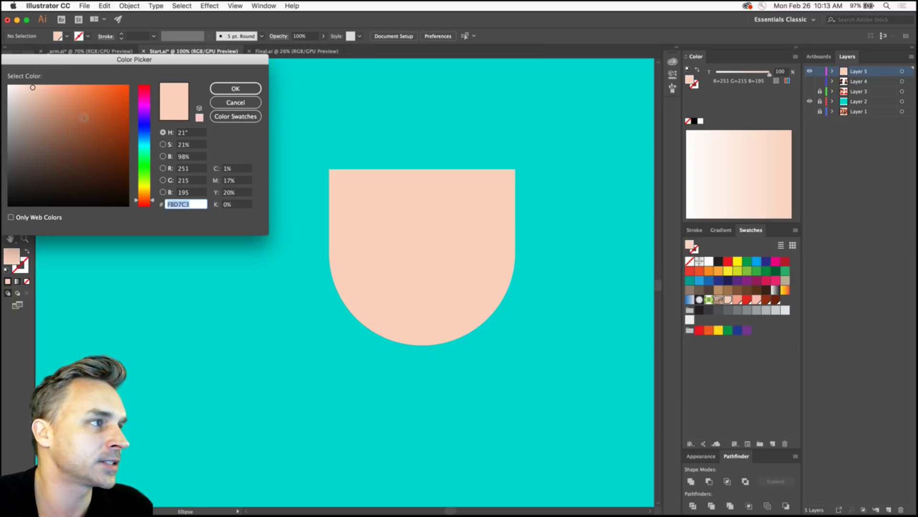
text(000000)
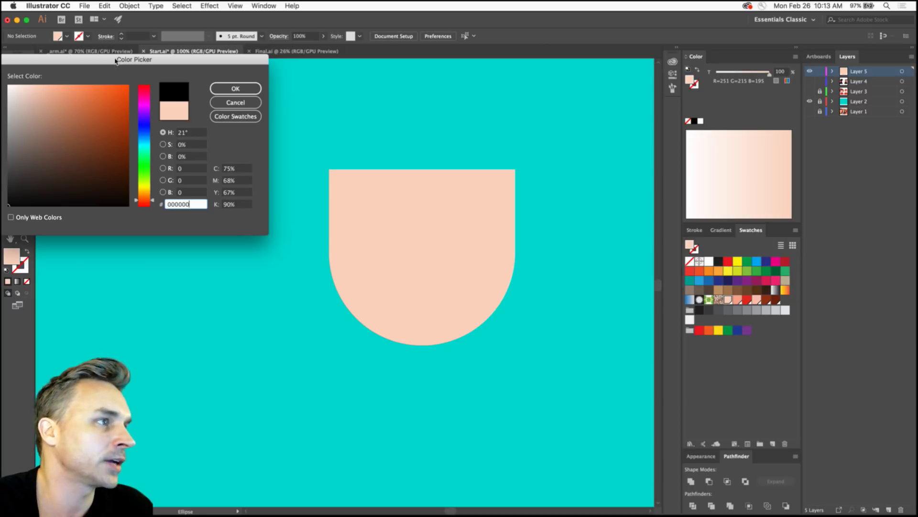
drag(127, 58, 442, 171)
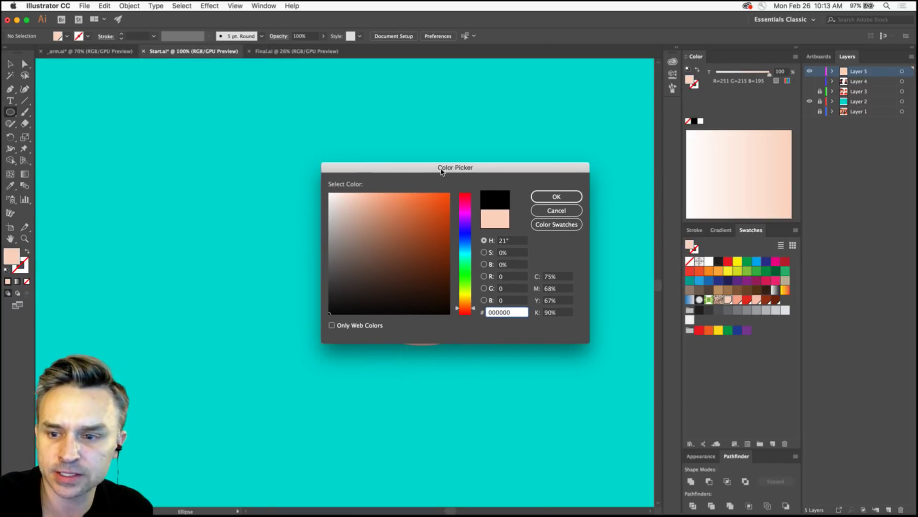
drag(441, 170, 444, 170)
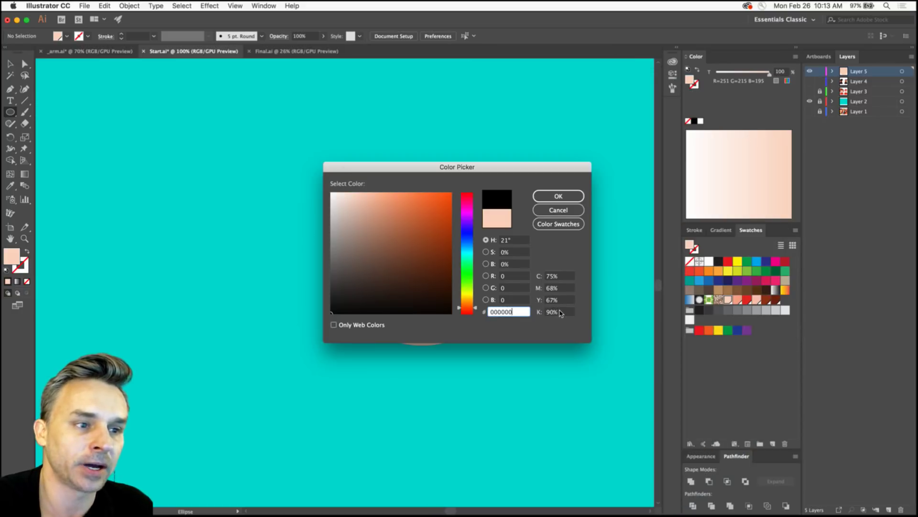
Try the CMYK values C 0, M 0, Y 0 and K 100 for the fill colour.
click(556, 313)
text(100)
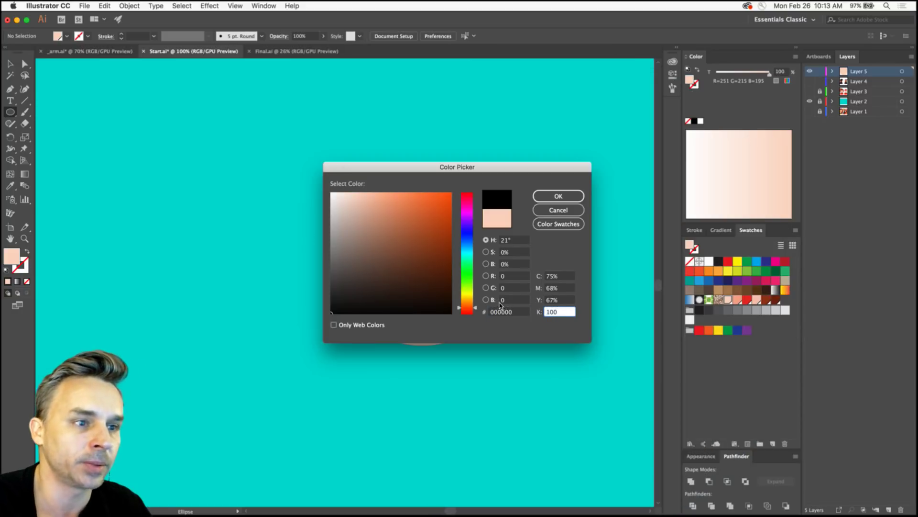
click(562, 276)
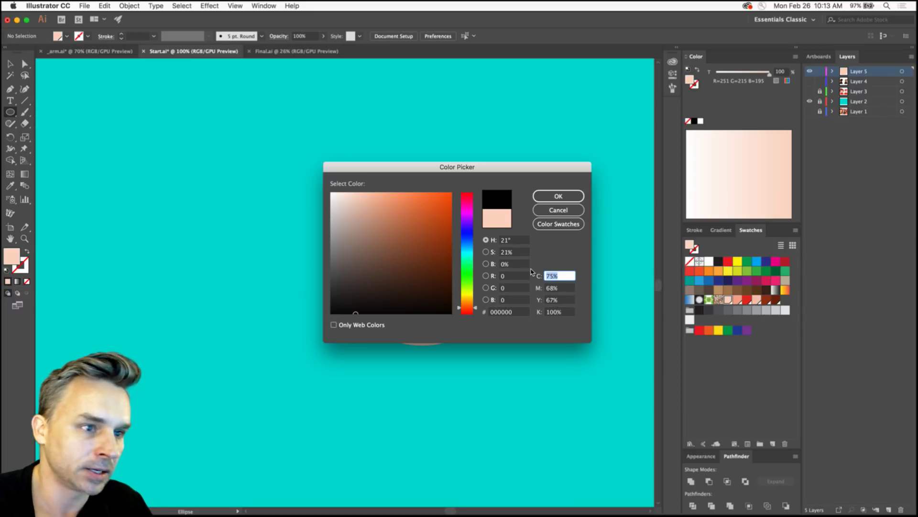
text(0)
key(Tab)
text(0)
key(Tab)
text(0)
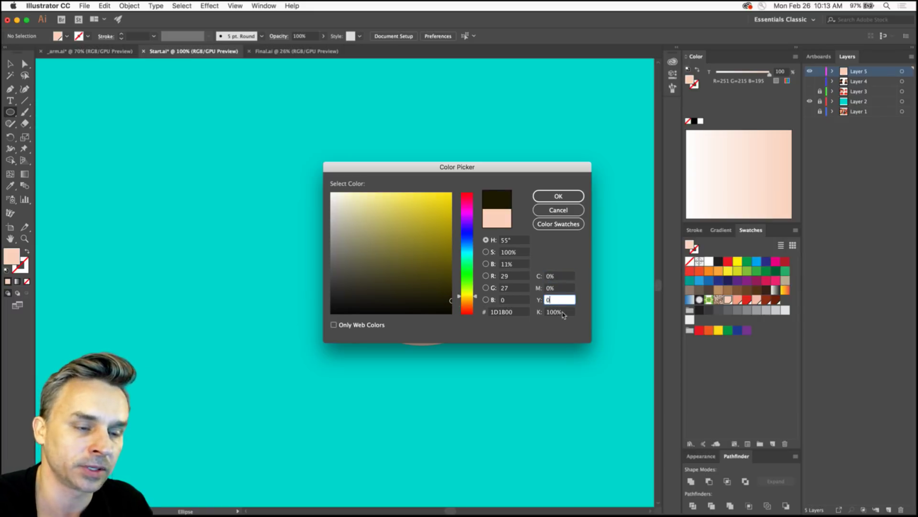
Pick pure black as the fill, and draw a 36 pt circle as the left eye on the upper part of the face.
drag(378, 295, 331, 333)
click(575, 195)
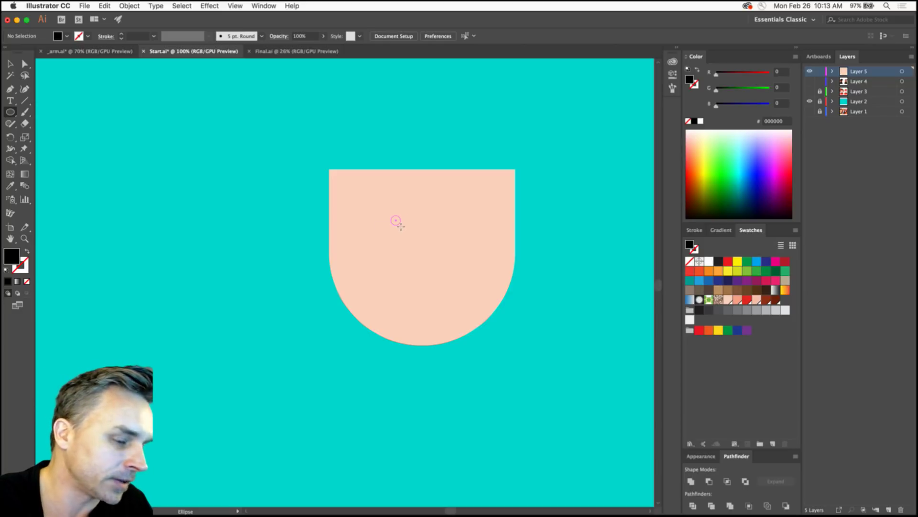
drag(396, 220, 404, 228)
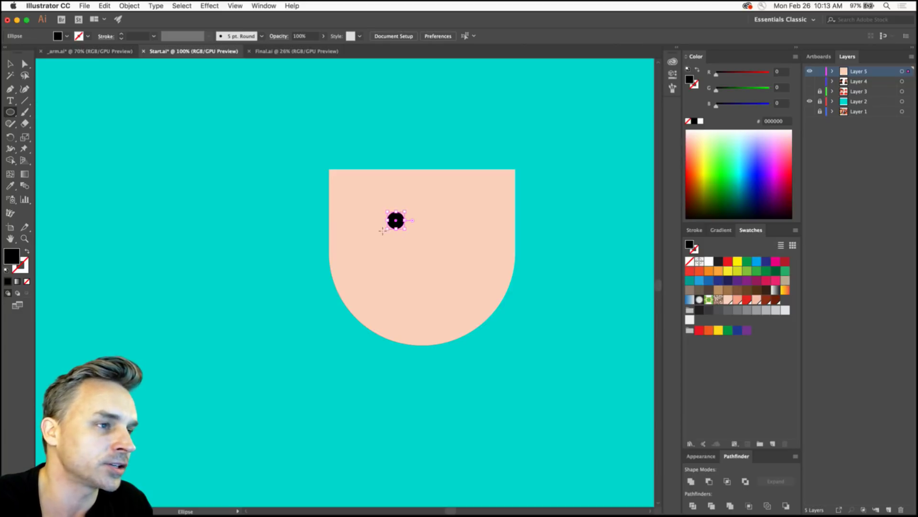
click(10, 64)
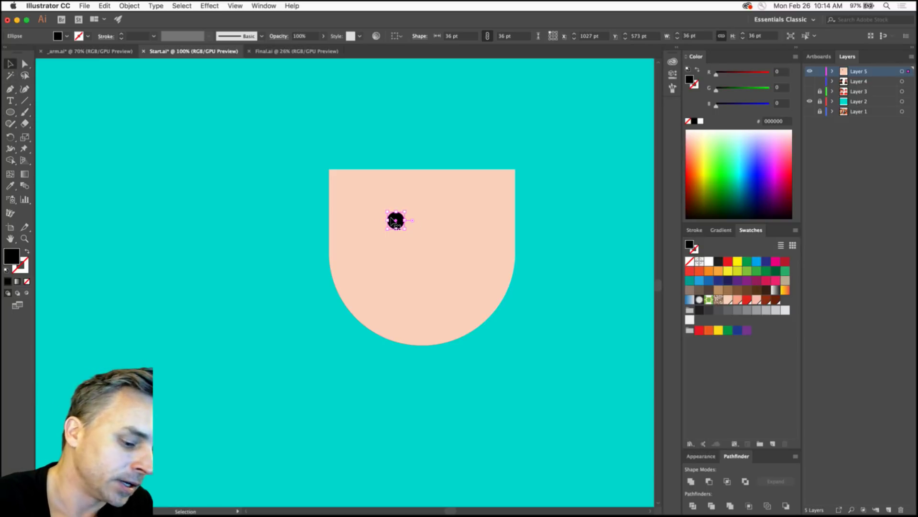
Duplicate the eye circle near the lower left edge of the face, and delete that copy.
key(a)
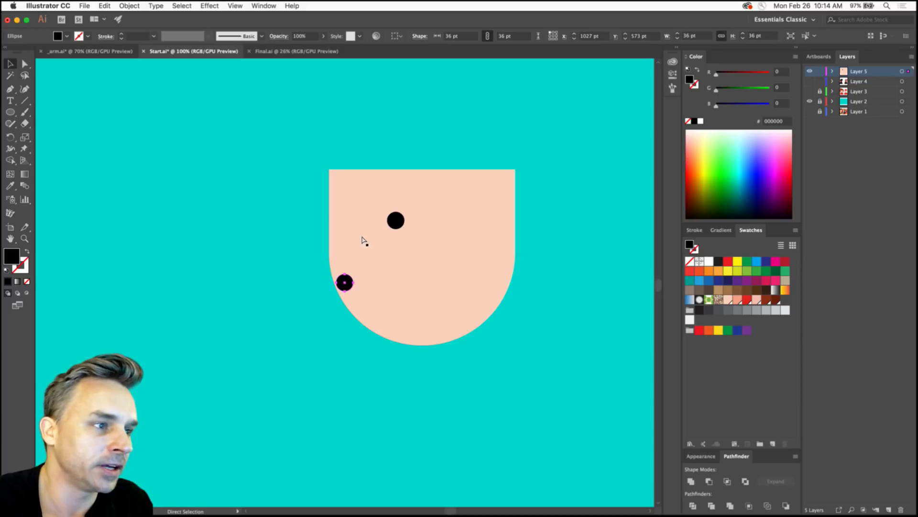
key(v)
click(395, 220)
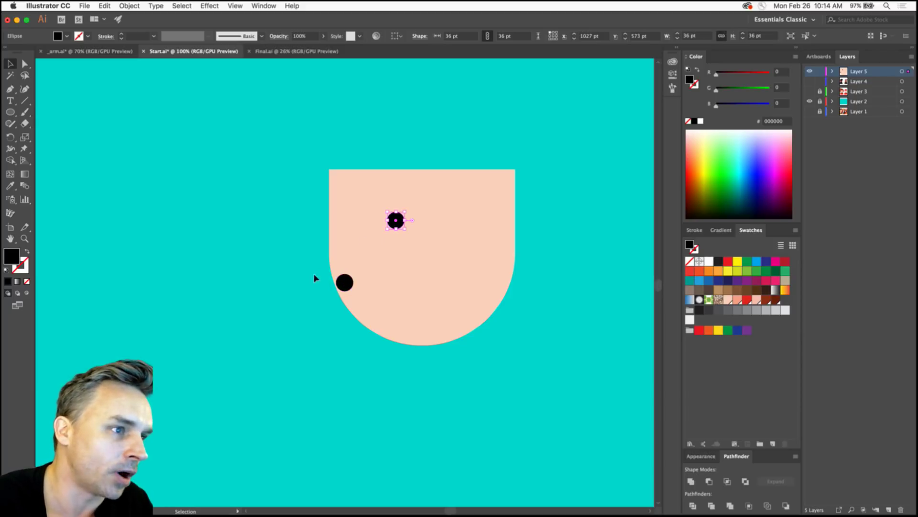
click(342, 282)
key(Delete)
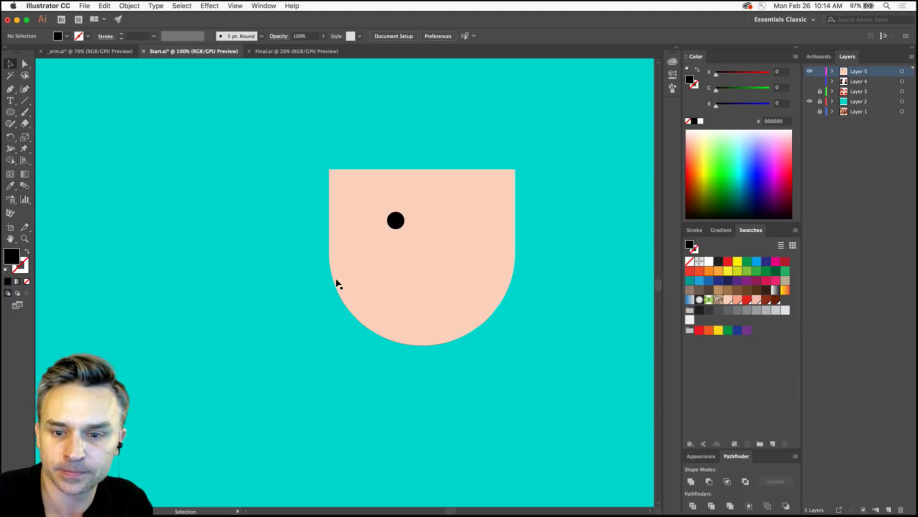
Duplicate the left eye straight across to X 1143 pt as the right eye, and deselect it.
click(394, 220)
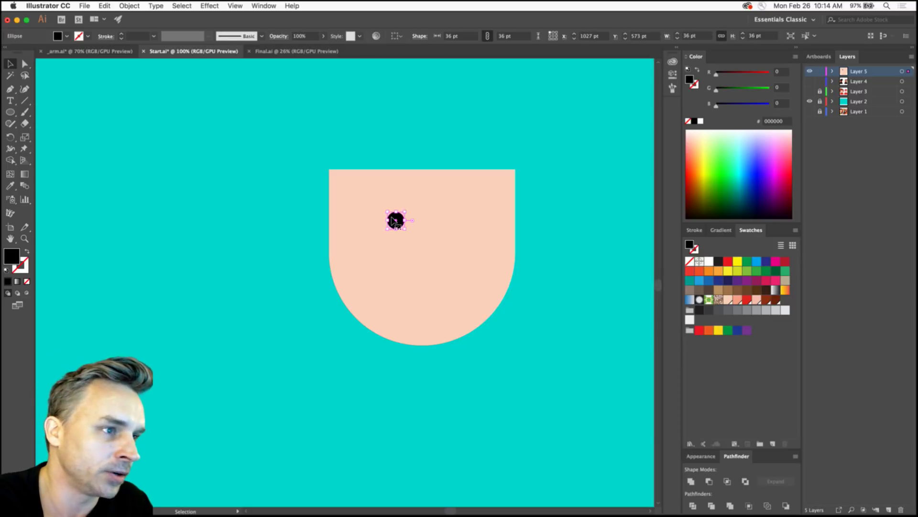
drag(393, 220, 450, 221)
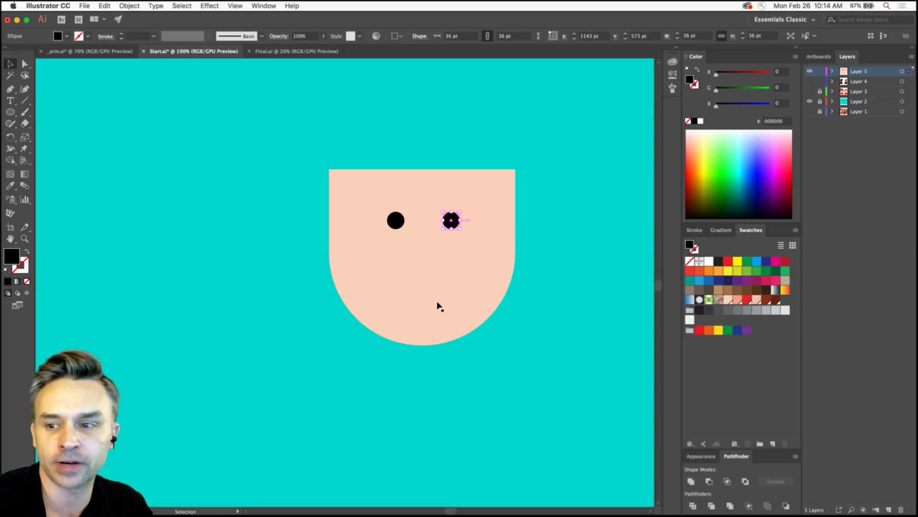
click(246, 250)
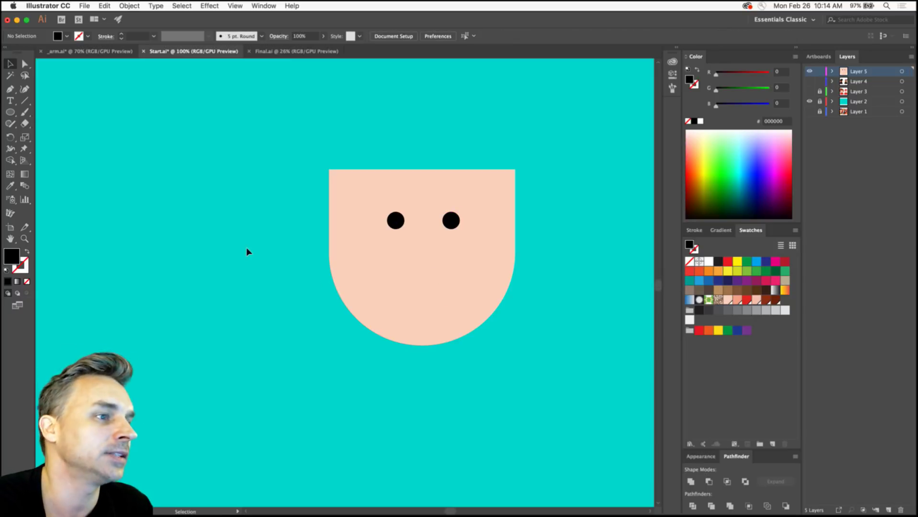
Draw a 330 pt circle beside the face, and fill it with the darker skin swatch, R=245 G=169 B=142.
click(11, 112)
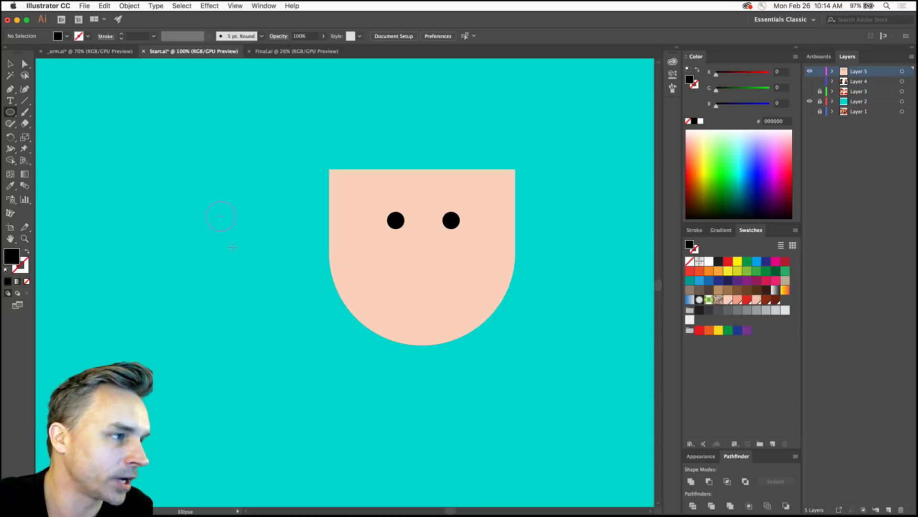
drag(255, 296, 256, 298)
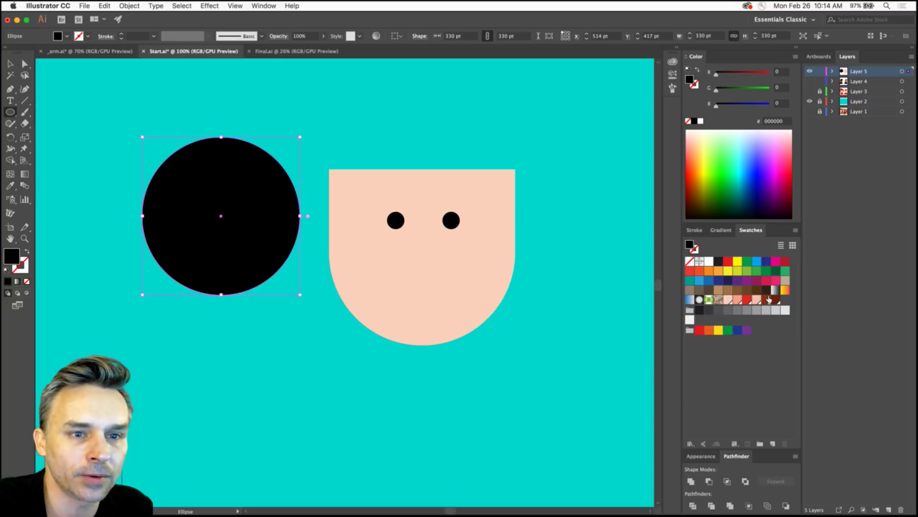
click(737, 298)
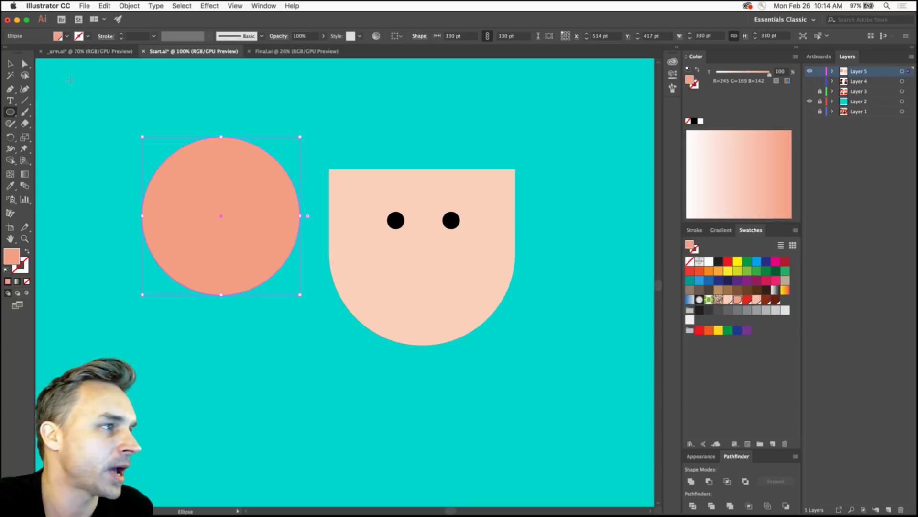
Place the darker skin circle below the eyes as a mouth, and scale it proportionally down to about 120 pt.
click(10, 64)
drag(213, 230, 431, 280)
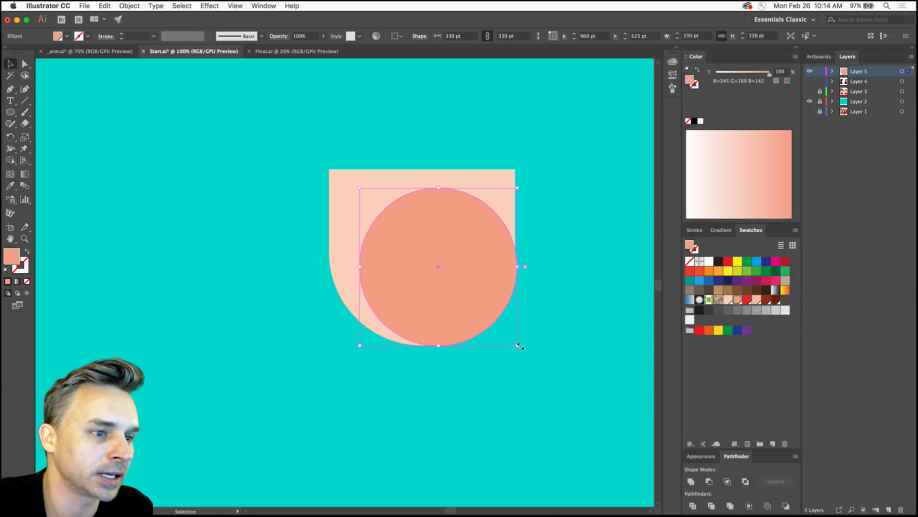
drag(517, 342, 477, 304)
drag(428, 269, 415, 283)
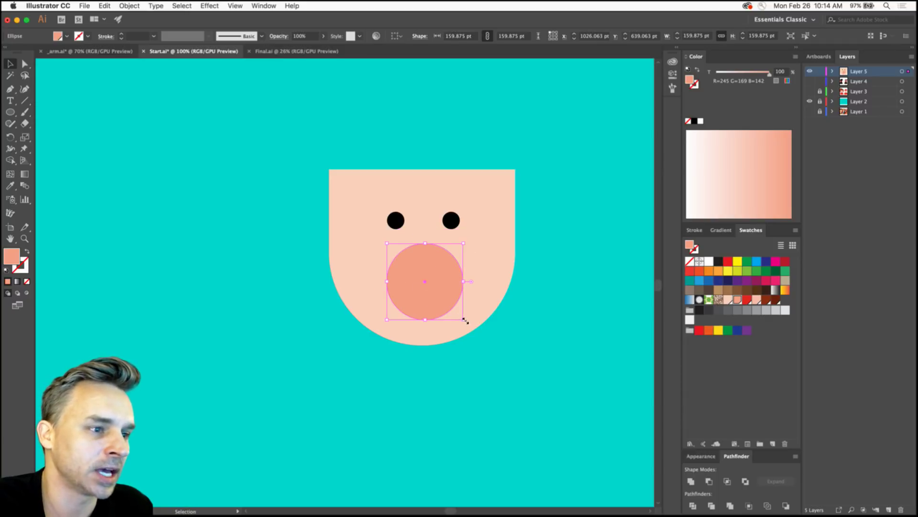
drag(463, 317, 459, 308)
key(super+equal)
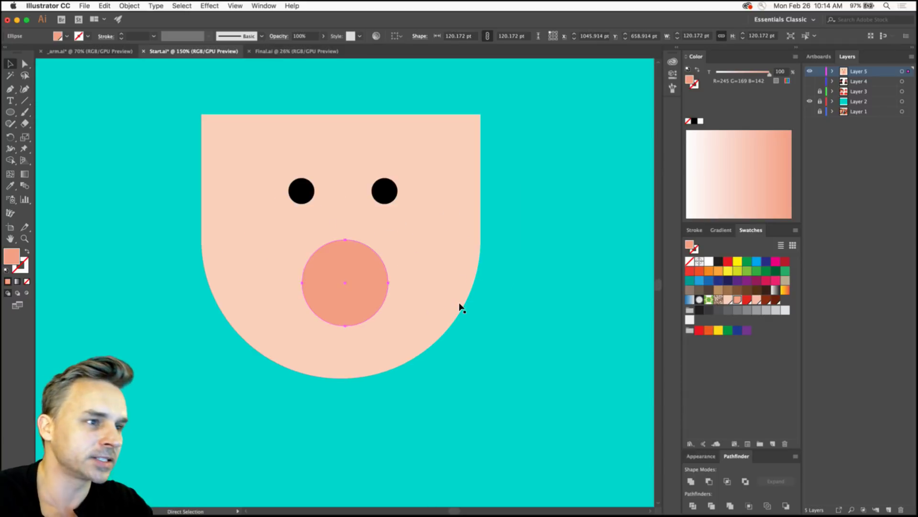
key(a)
drag(271, 131, 154, 127)
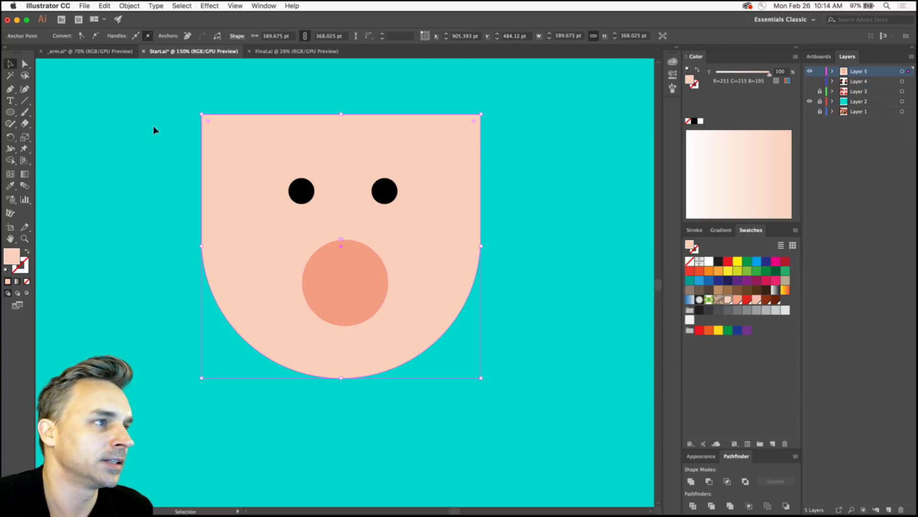
click(142, 199)
drag(142, 199, 224, 195)
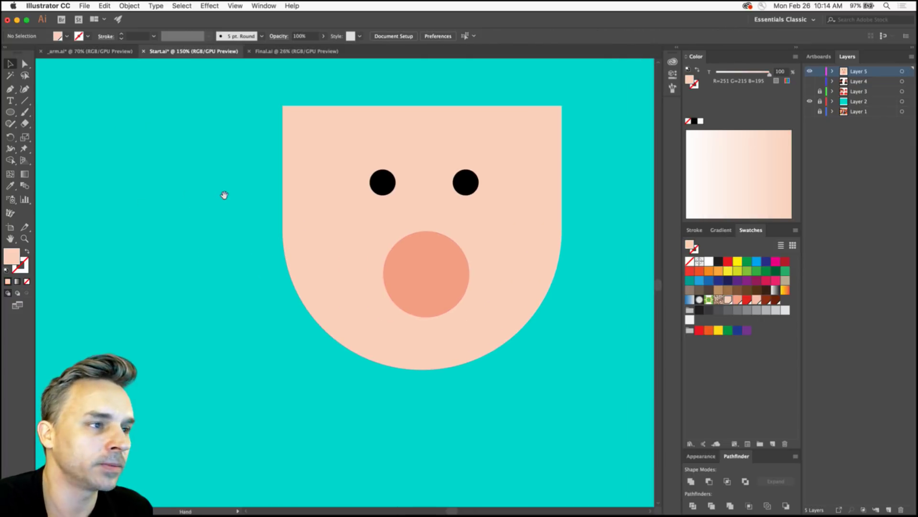
Duplicate the left eye beside the upper left of the mouth circle, and delete that copy.
click(422, 270)
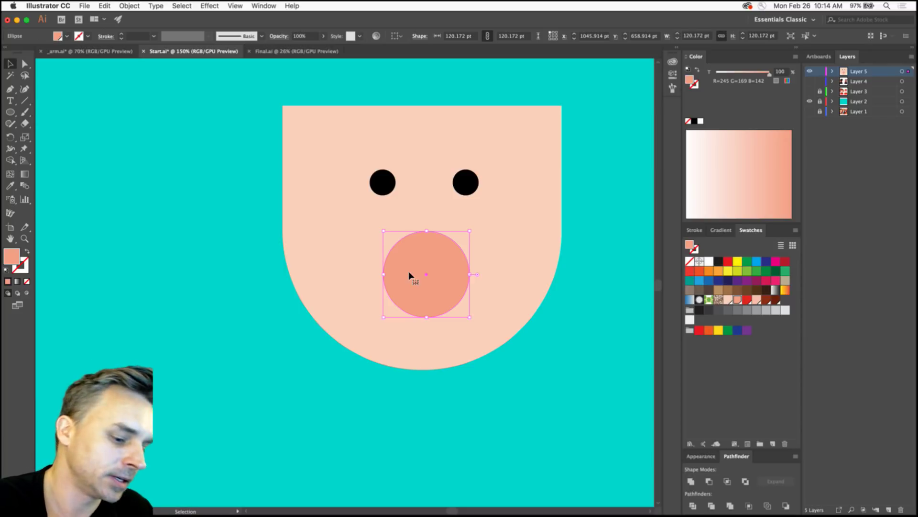
key(super+z)
key(super+z)
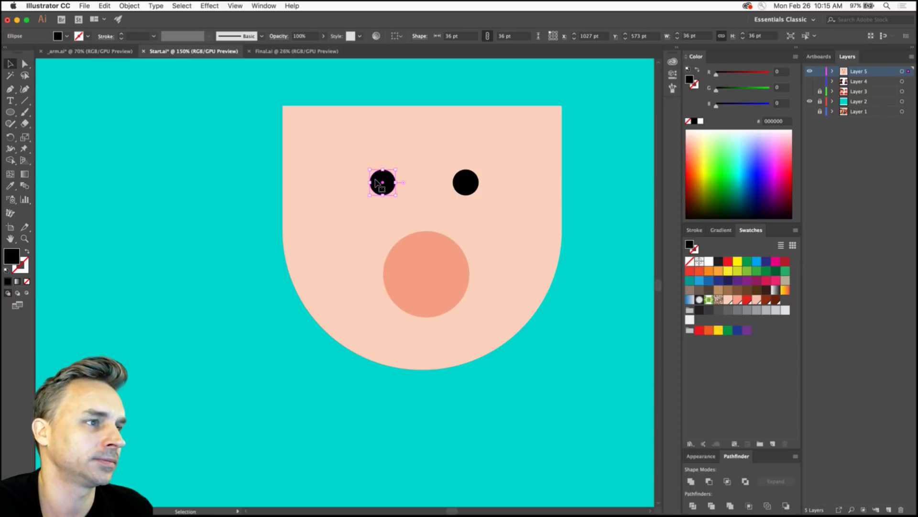
drag(377, 183, 364, 252)
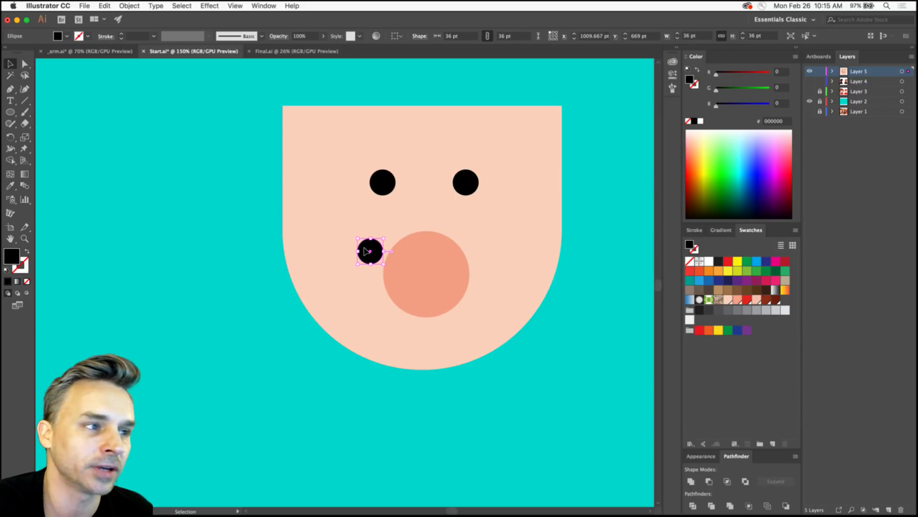
key(Delete)
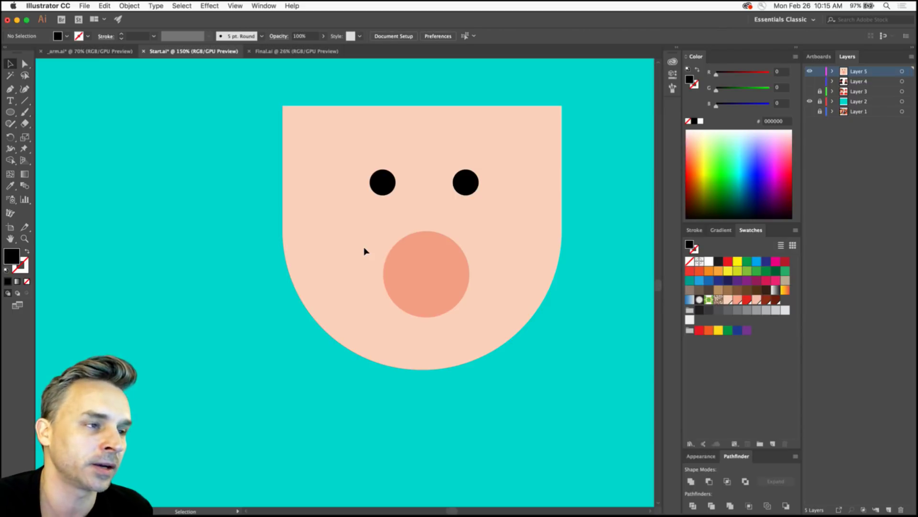
click(380, 182)
Move the mouth circle's top anchor point straight down to about Y 727 pt to bend it into a smile.
click(404, 280)
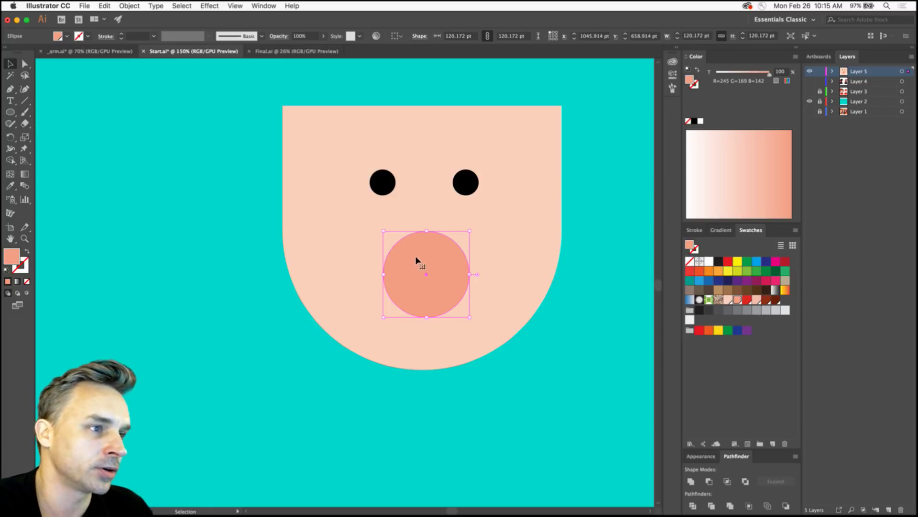
click(25, 63)
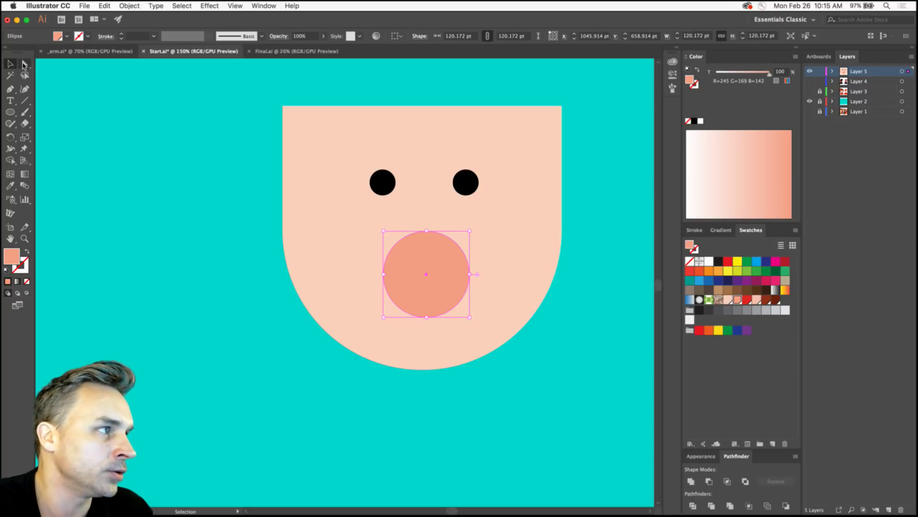
drag(426, 231, 427, 239)
drag(428, 271, 427, 279)
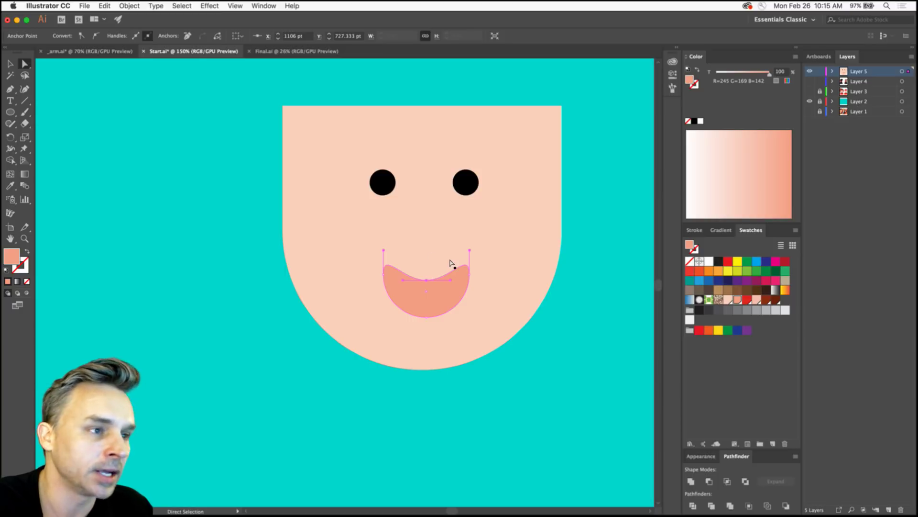
Remove the mouth's upper middle anchor point with the Pen tool, and switch to the Anchor Point tool.
click(9, 90)
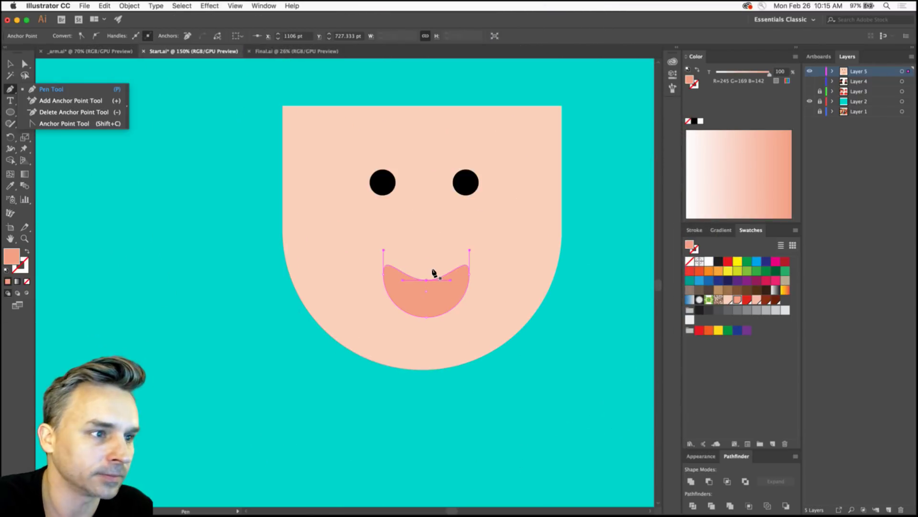
click(426, 280)
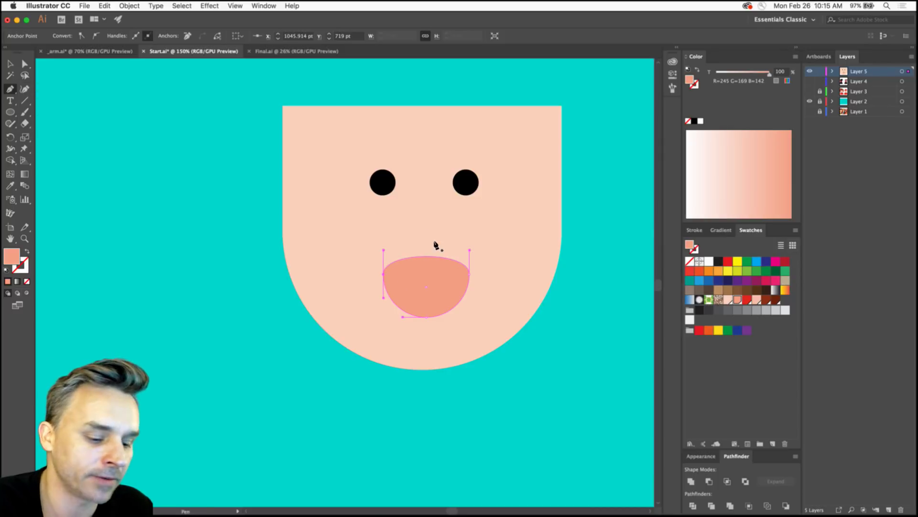
key(shift+c)
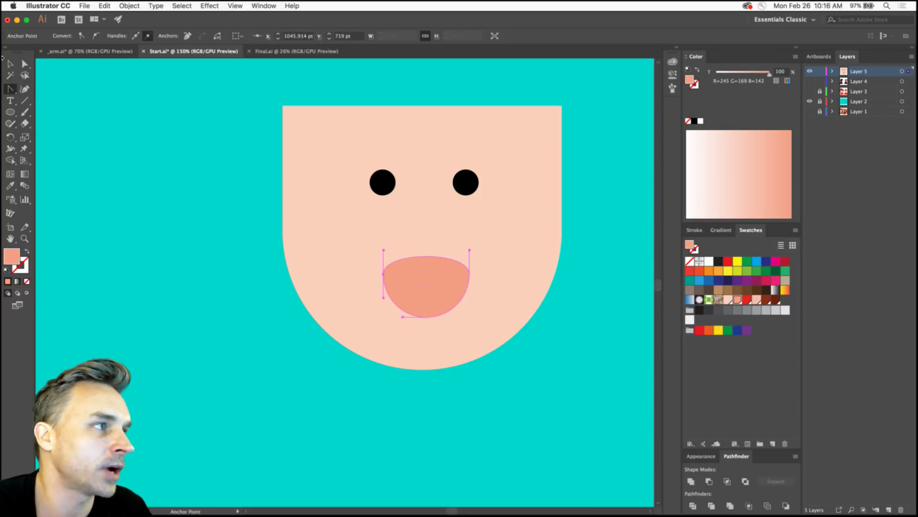
Flatten the mouth's upper edge by retracting the upper handles of its two corner points with the Anchor Point tool.
click(13, 89)
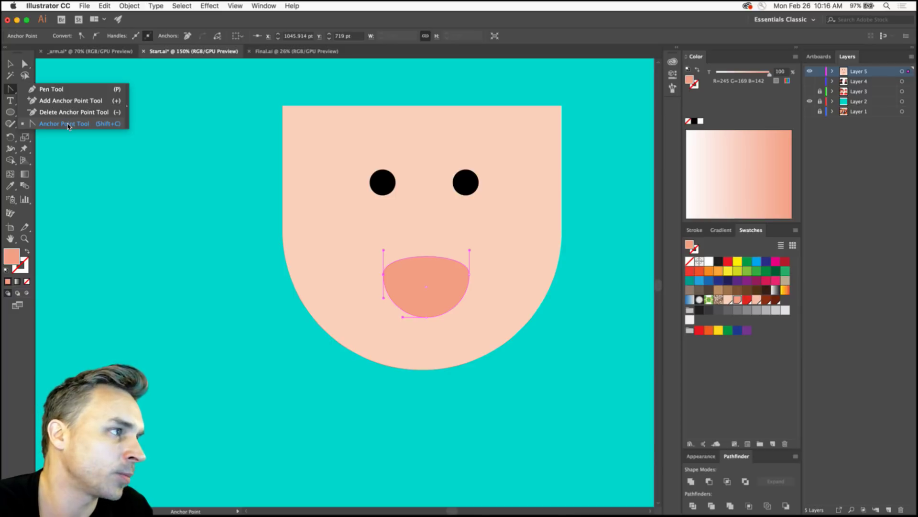
click(68, 124)
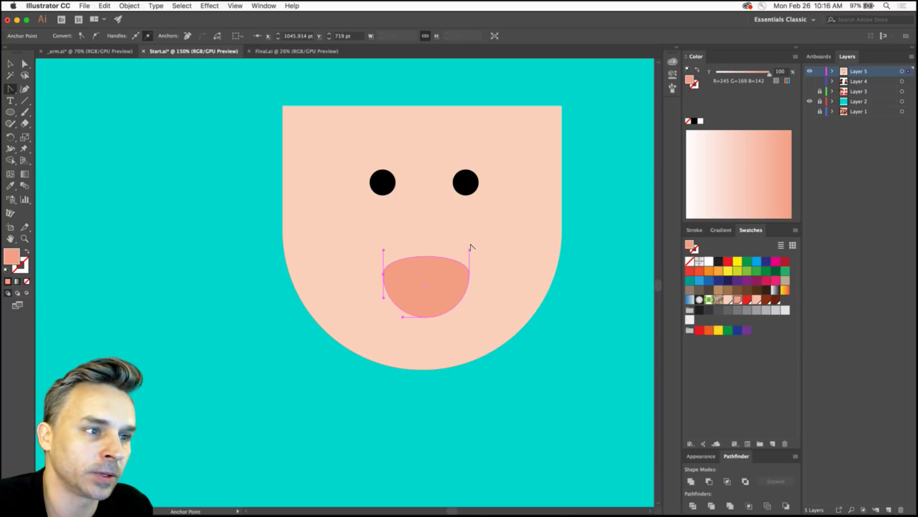
key(super+equal)
key(super+equal)
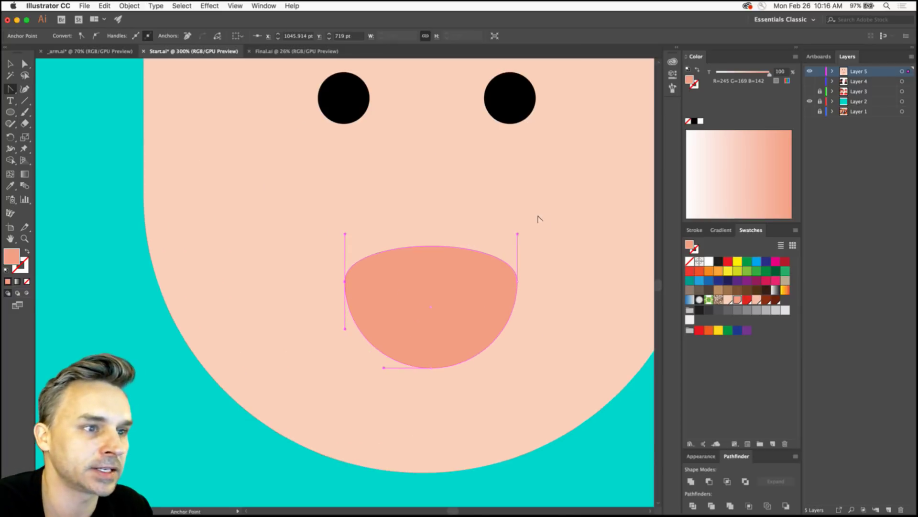
drag(518, 234, 517, 277)
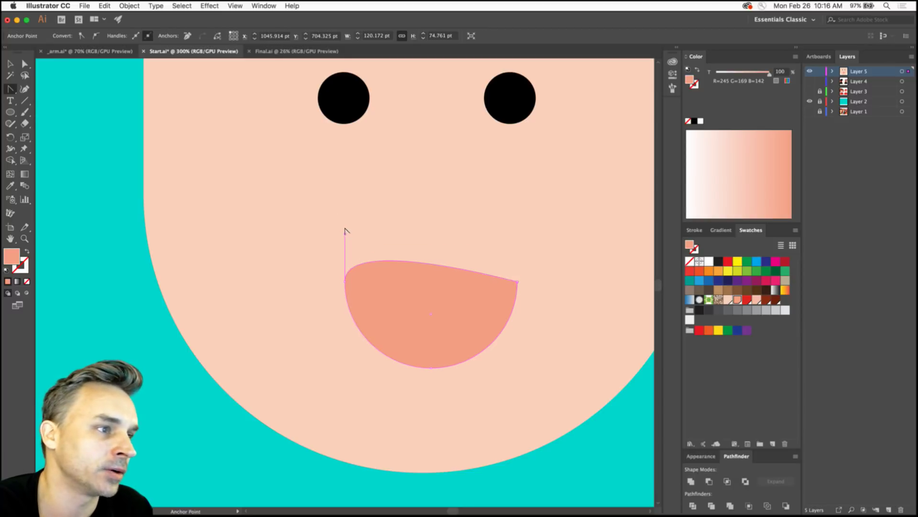
drag(346, 231, 344, 276)
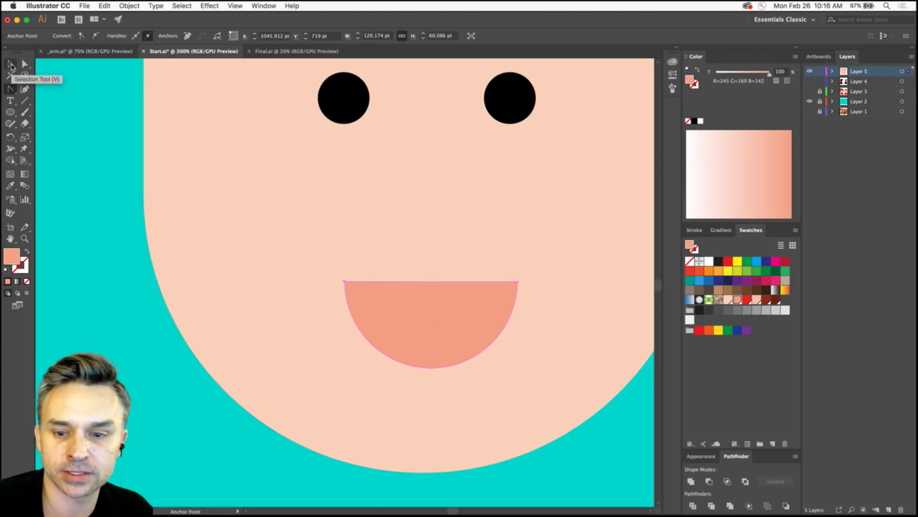
Move the half-circle mouth slightly up and left to about X 1039 pt, Y 708 pt.
click(11, 64)
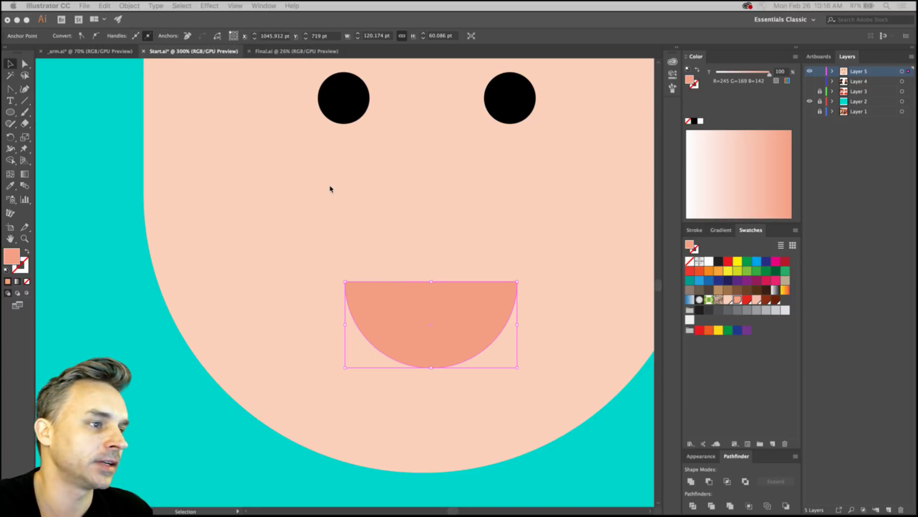
click(486, 379)
mouse_move(396, 312)
mouse_down()
mouse_move(264, 272)
mouse_move(389, 297)
mouse_up()
Add a light skin-colored ear circle about 93 pt across, overlapping the upper part of the face's left edge.
drag(326, 191, 440, 268)
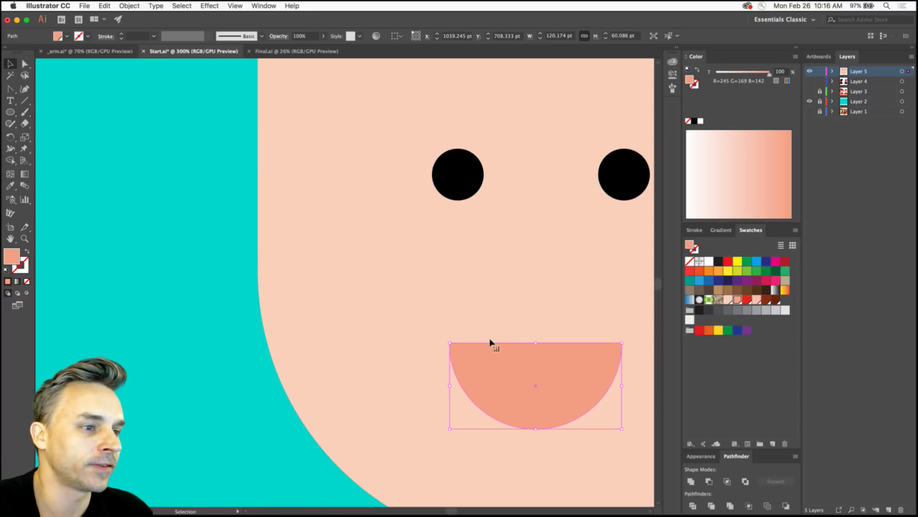
click(10, 111)
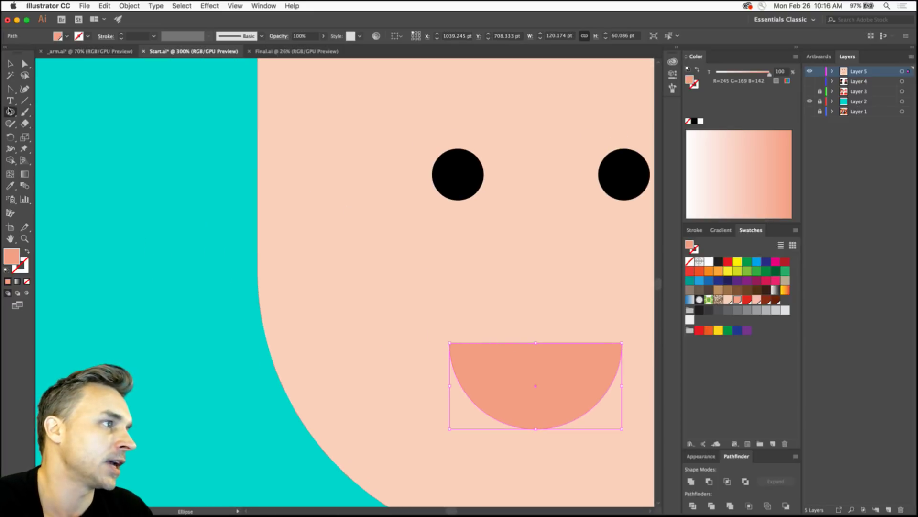
key(super+shift+a)
drag(84, 148, 215, 277)
drag(164, 171, 349, 182)
click(8, 64)
drag(313, 211, 154, 163)
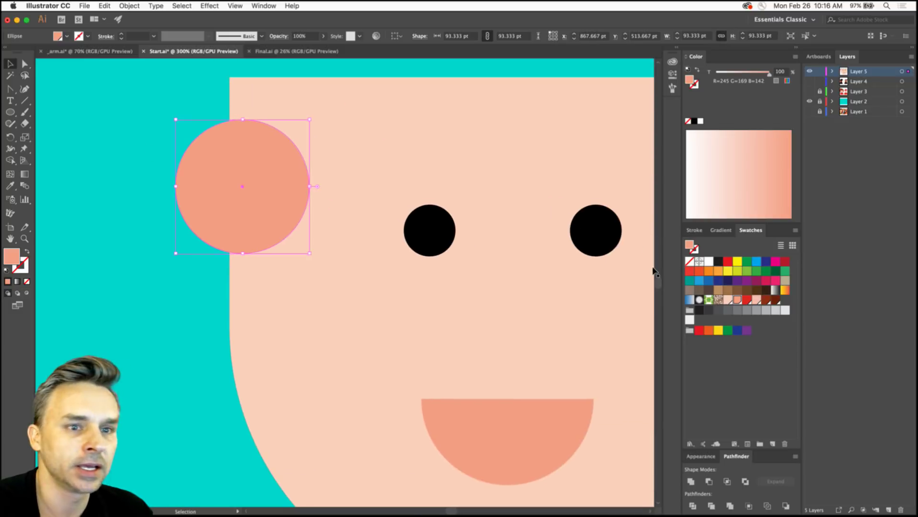
click(728, 299)
mouse_move(214, 199)
mouse_down()
mouse_move(209, 186)
mouse_move(201, 196)
mouse_up()
Select the face together with the ear circle, and set Layer 5's highlight color to Medium Blue.
shift+click(329, 145)
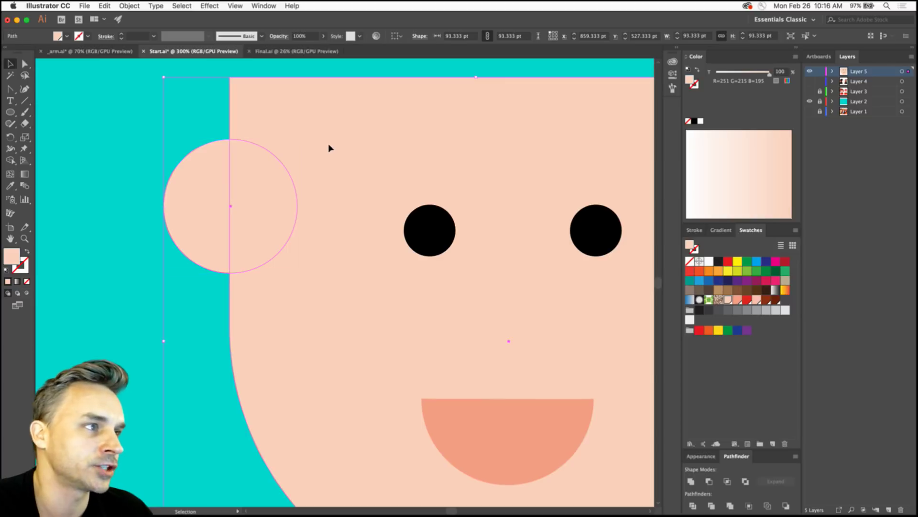
double_click(885, 72)
click(43, 101)
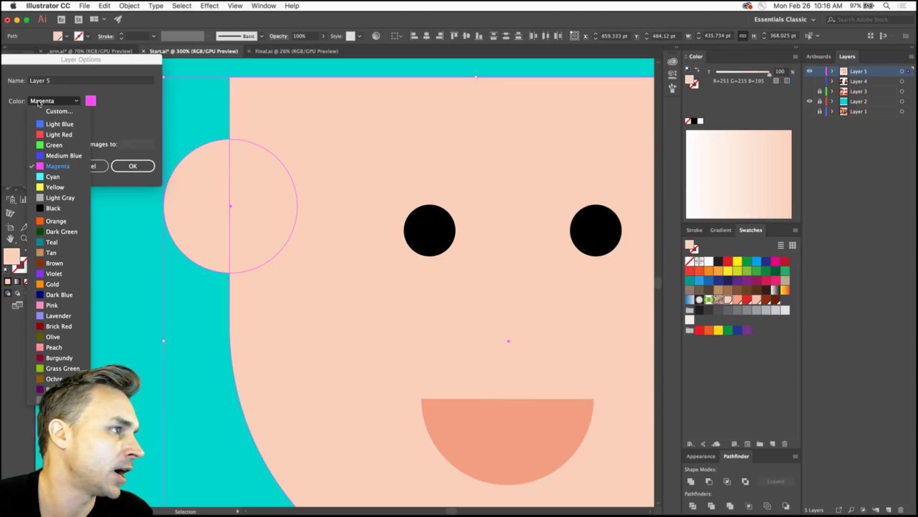
click(41, 155)
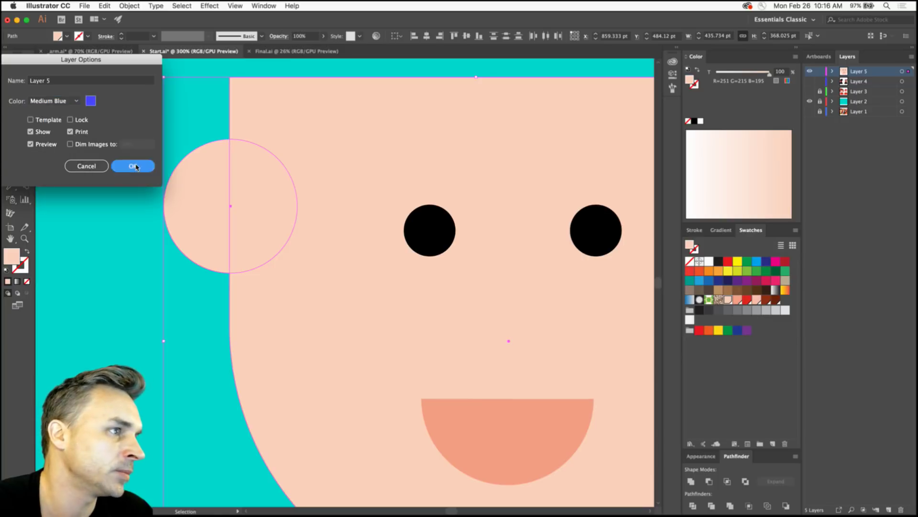
click(134, 165)
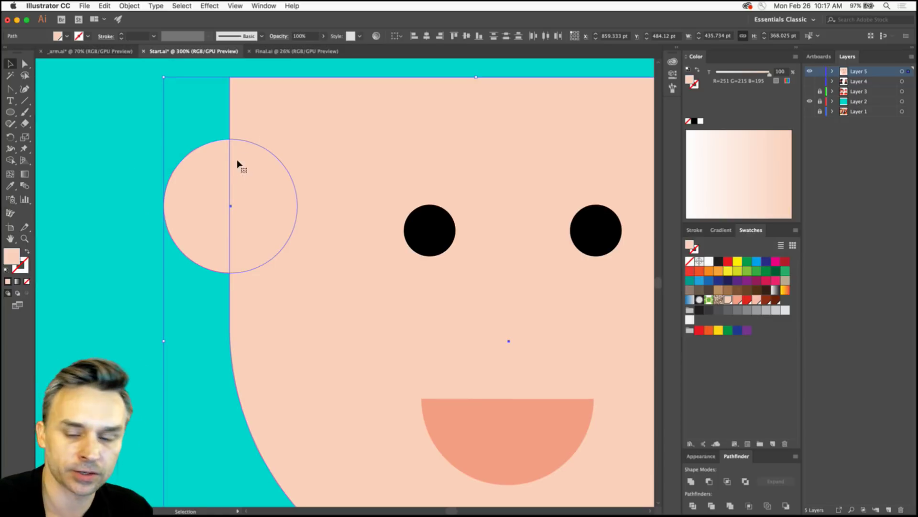
View the document's color mode options.
drag(237, 164, 322, 183)
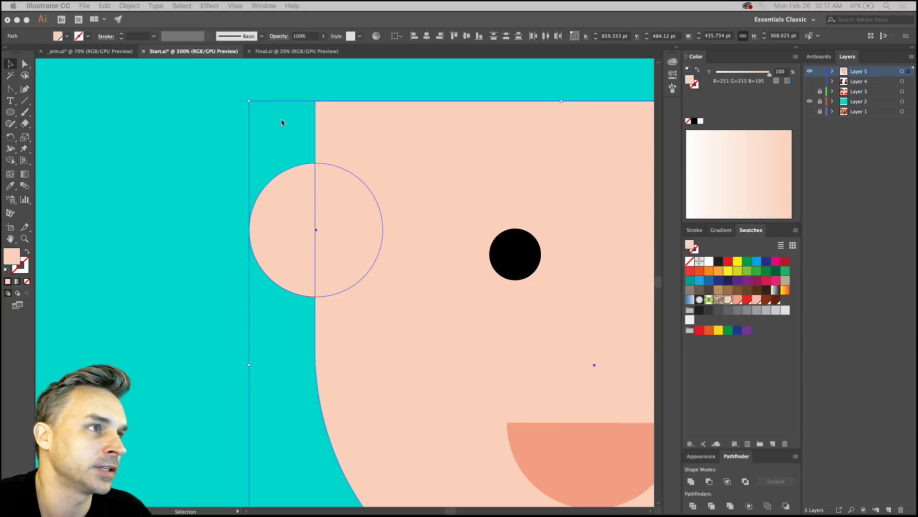
click(85, 5)
mouse_move(106, 165)
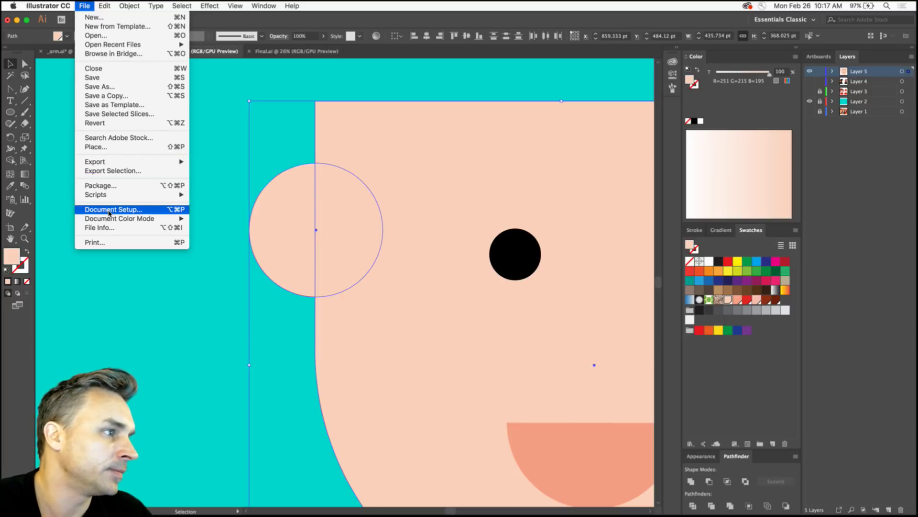
mouse_move(111, 221)
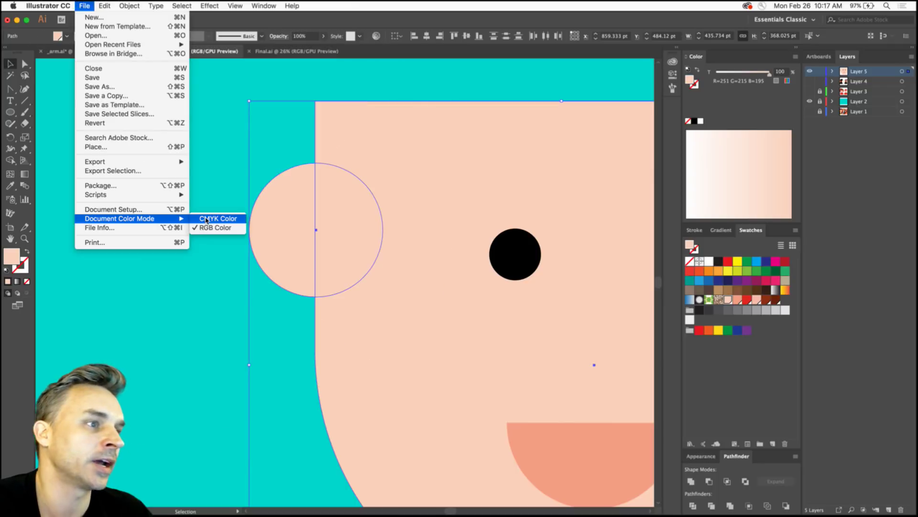
click(287, 188)
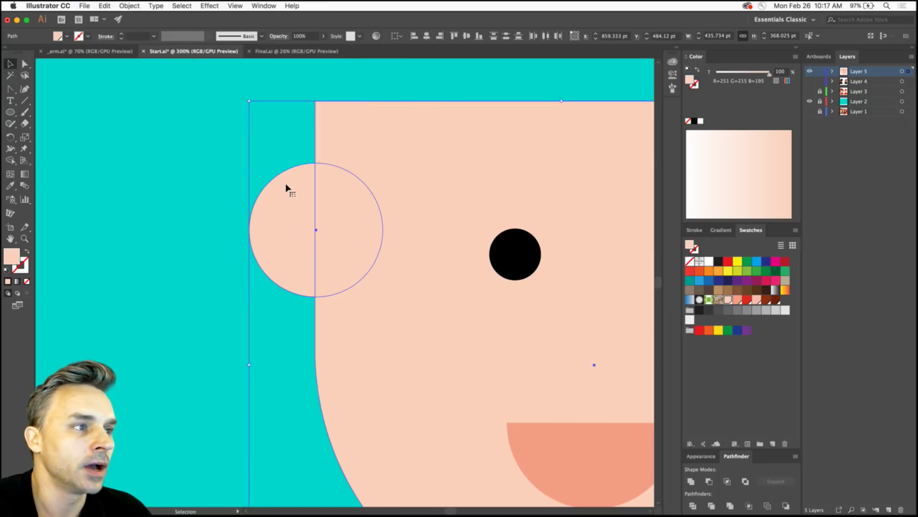
Select only the ear circle and reposition it on the face's left edge at about X 860 pt, Y 522 pt.
click(254, 183)
click(303, 221)
drag(303, 222, 312, 184)
key(super+minus)
key(super+minus)
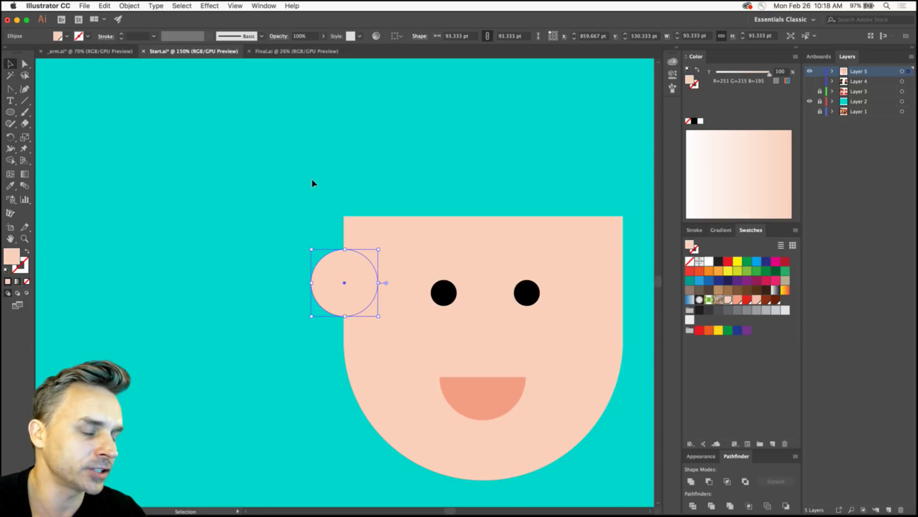
scroll(305, 230, down, 2)
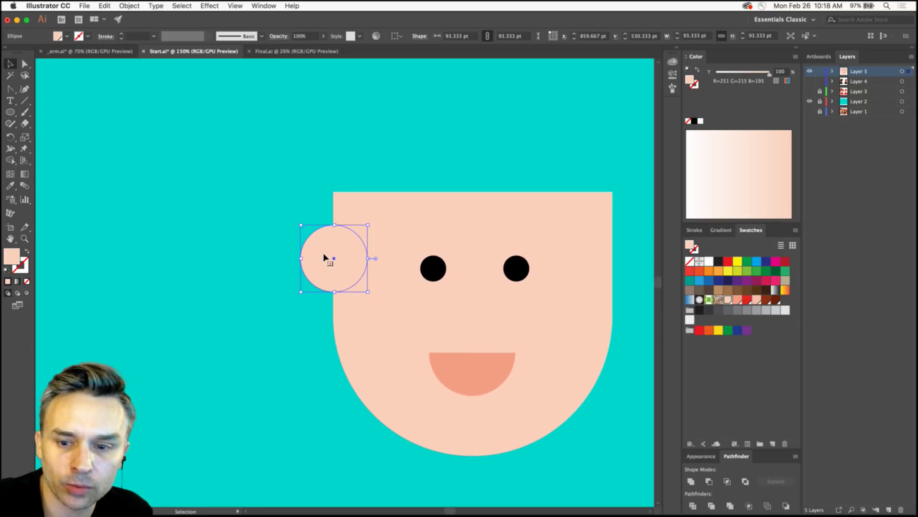
scroll(307, 236, up, 3)
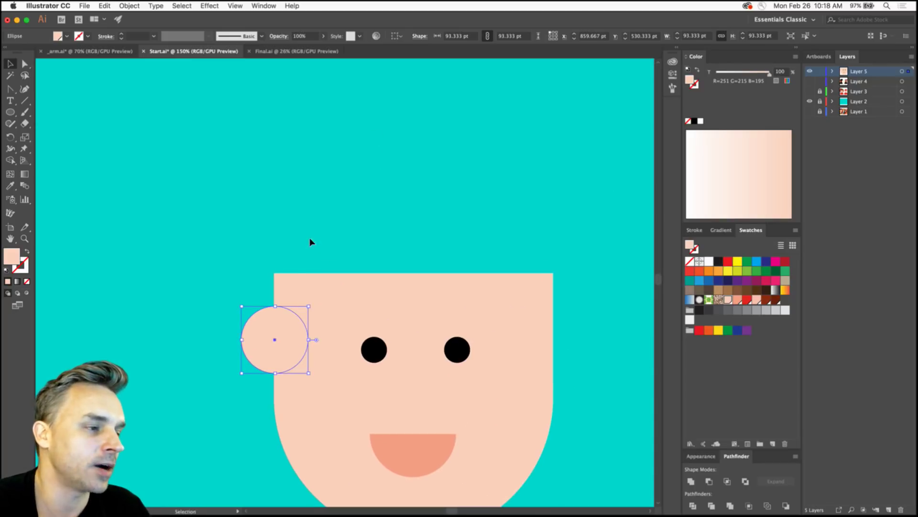
scroll(309, 237, down, 4)
scroll(302, 181, up, 3)
scroll(297, 215, right, 2)
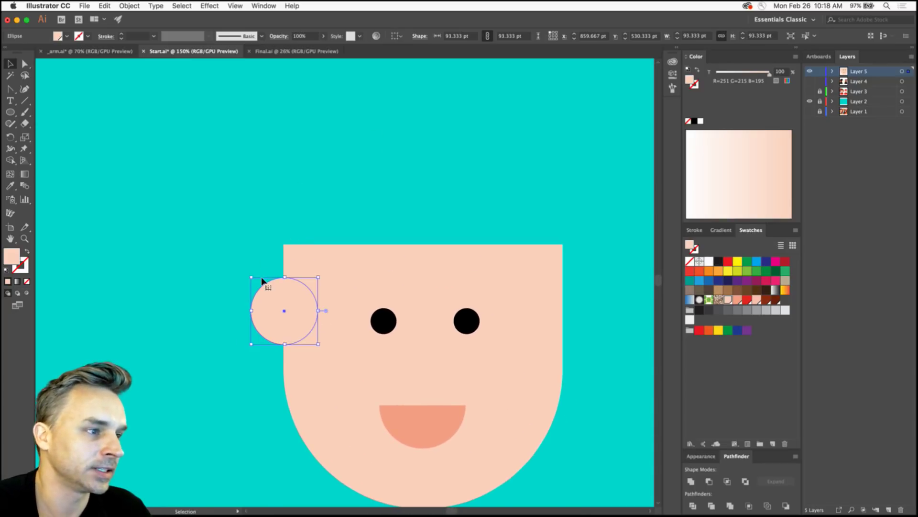
scroll(262, 282, down, 3)
scroll(260, 205, left, 2)
drag(300, 206, 301, 198)
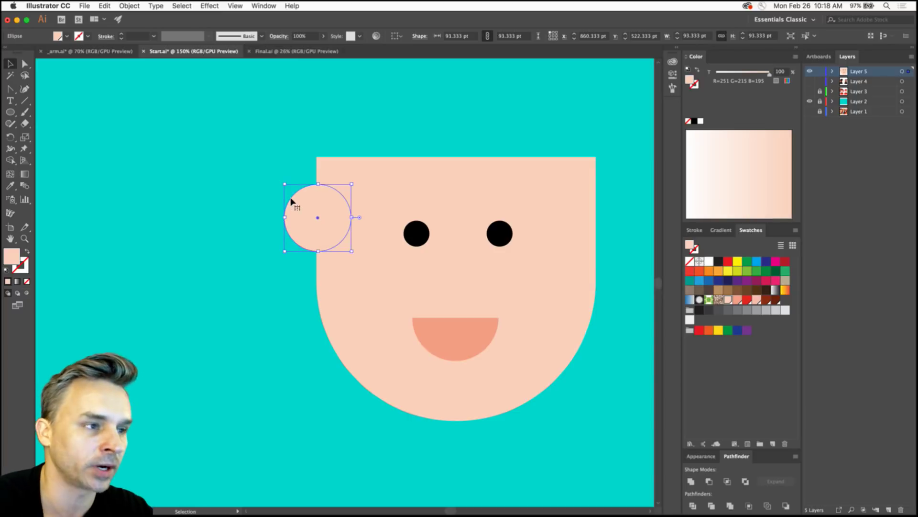
Draw three overlapping circles and a wider ellipse about 195 by 125 pt to the upper left of the head as a cloud.
click(10, 112)
drag(152, 158, 261, 230)
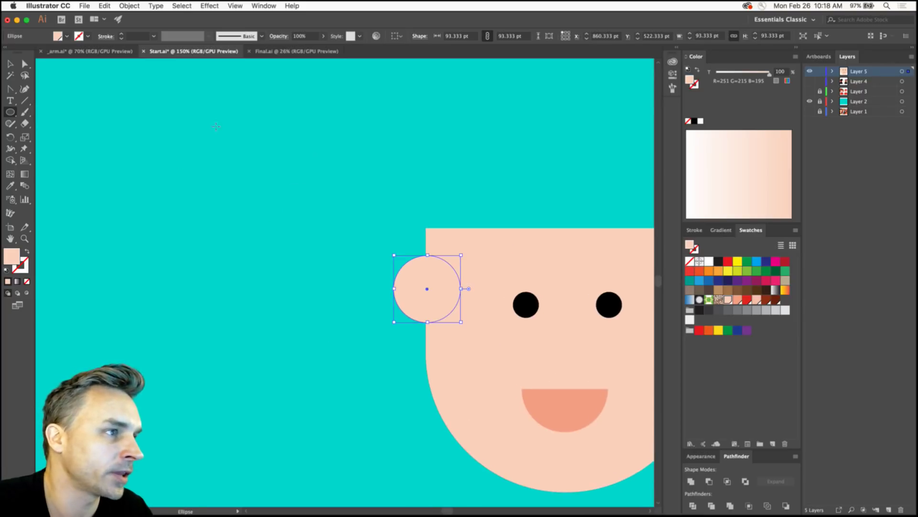
drag(239, 175, 207, 229)
drag(140, 150, 234, 245)
drag(259, 152, 366, 256)
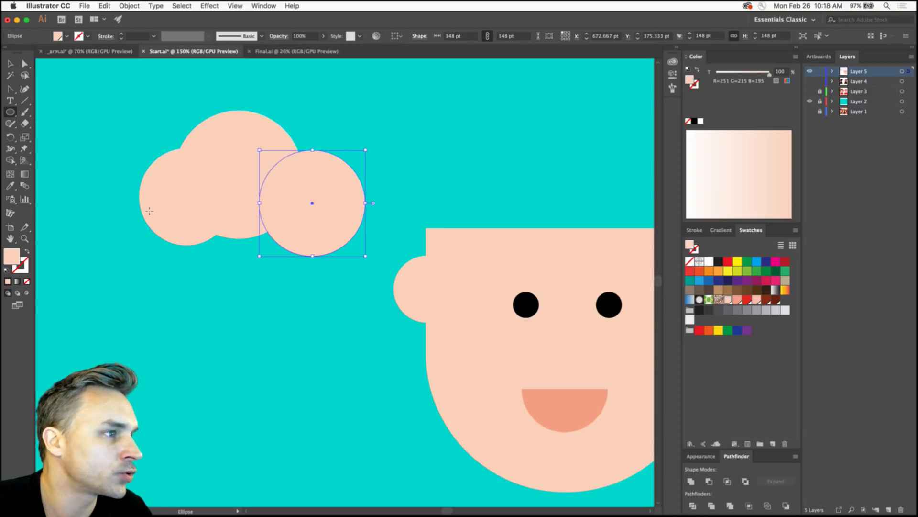
drag(71, 173, 210, 262)
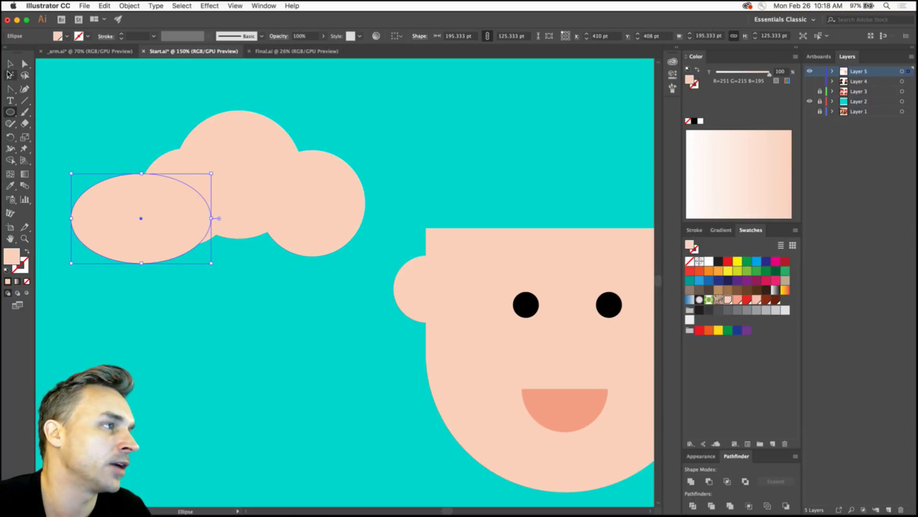
Select all four cloud shapes and fill them with White.
click(11, 65)
drag(132, 112, 334, 274)
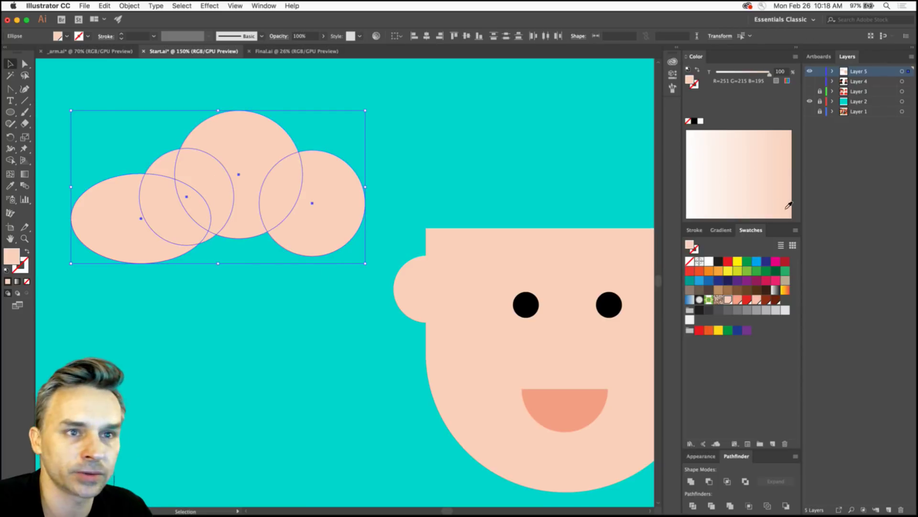
click(708, 261)
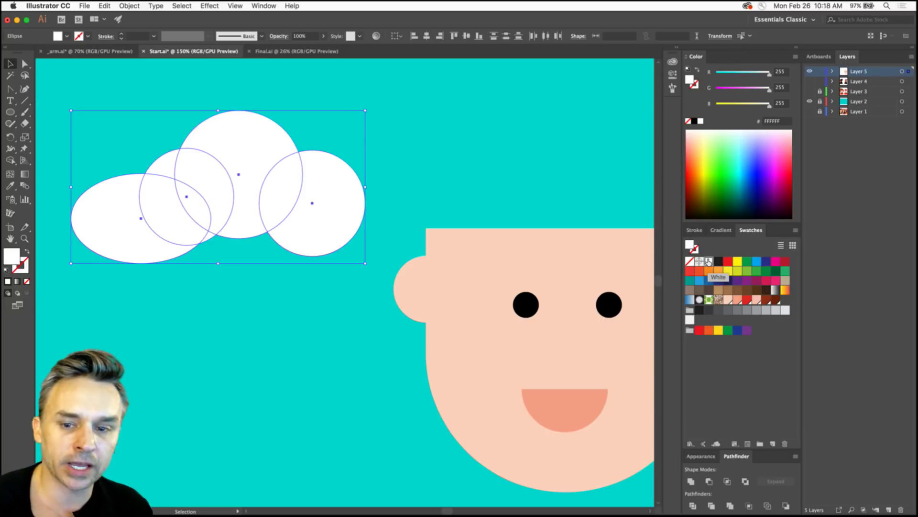
Unite the four white cloud shapes with Pathfinder, and undo the union.
drag(737, 456, 407, 148)
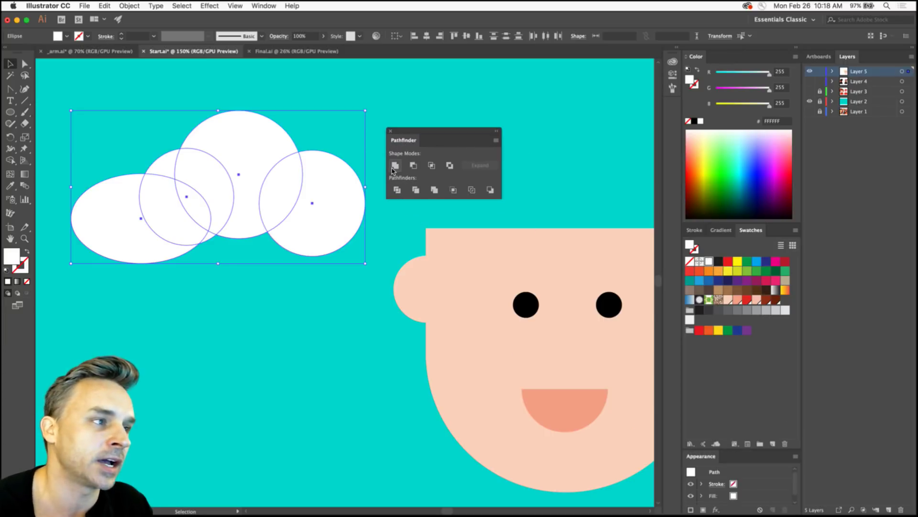
click(394, 165)
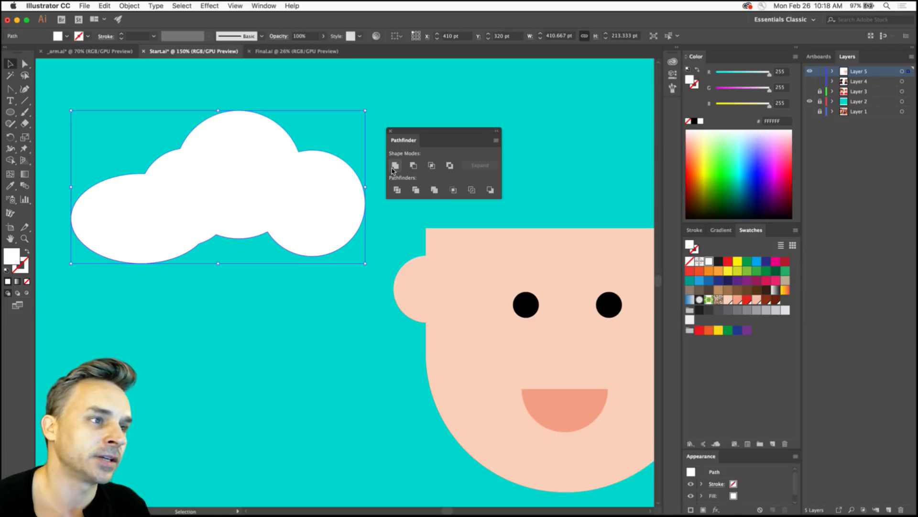
key(a)
key(super+z)
key(v)
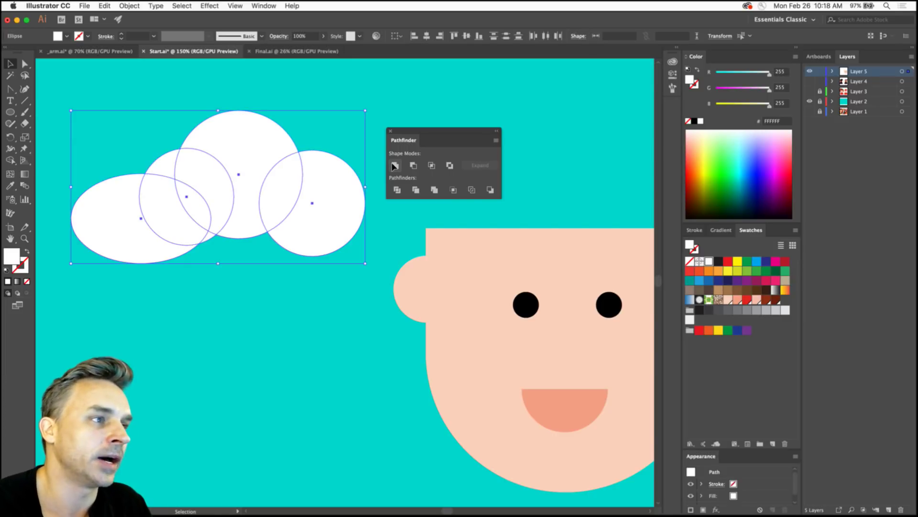
Merge the overlapping regions of the cloud shapes with the Shape Builder tool, and switch to the Direct Selection tool.
click(10, 161)
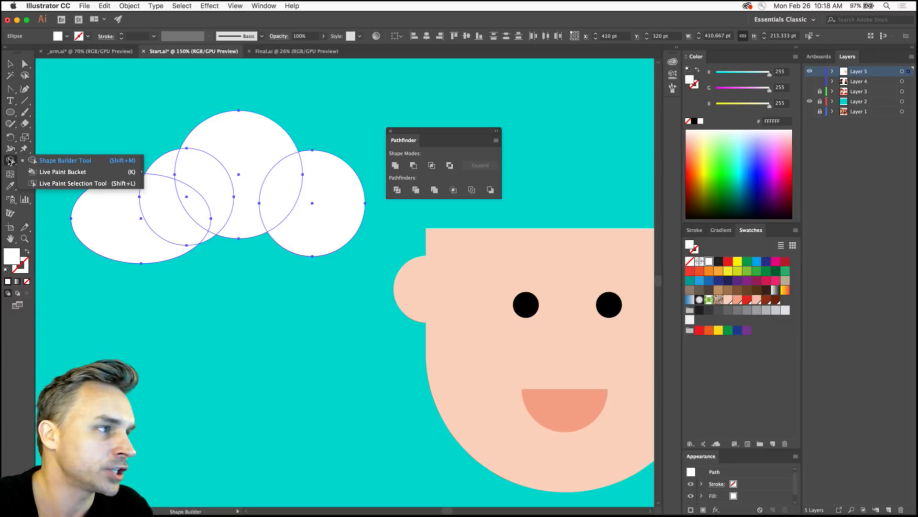
drag(10, 160, 117, 163)
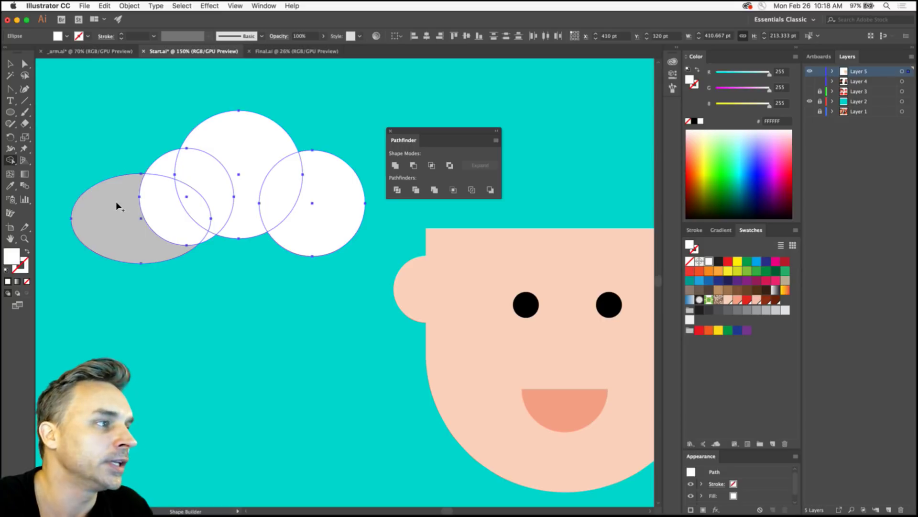
mouse_move(109, 210)
mouse_down()
mouse_move(164, 200)
mouse_move(188, 171)
mouse_up()
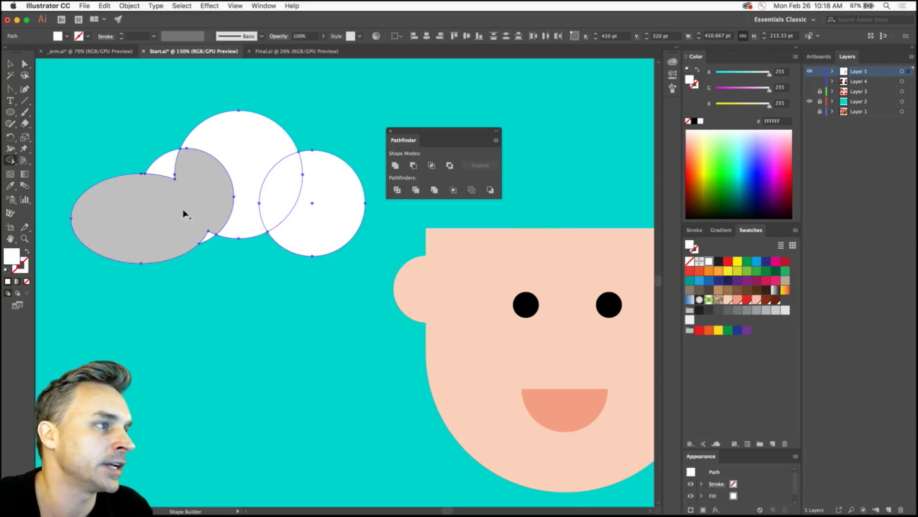
mouse_move(176, 219)
mouse_down()
mouse_move(238, 200)
mouse_move(309, 211)
mouse_up()
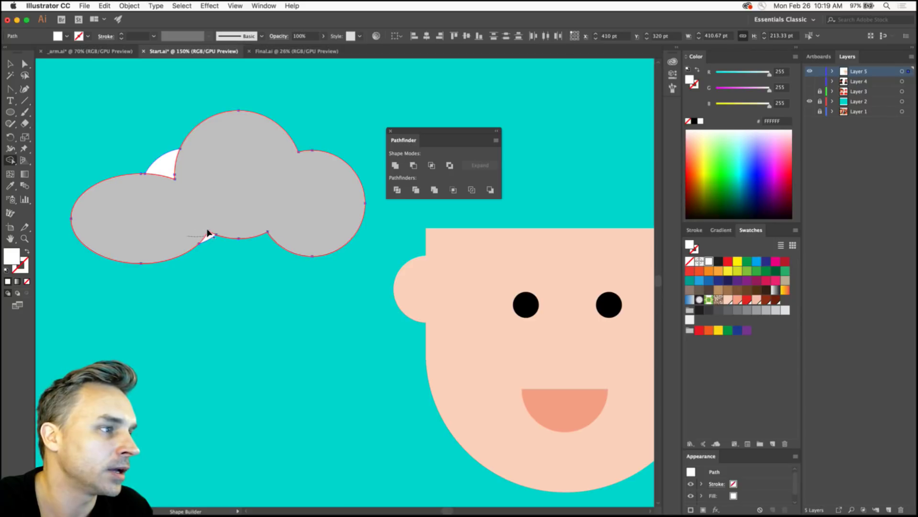
click(29, 64)
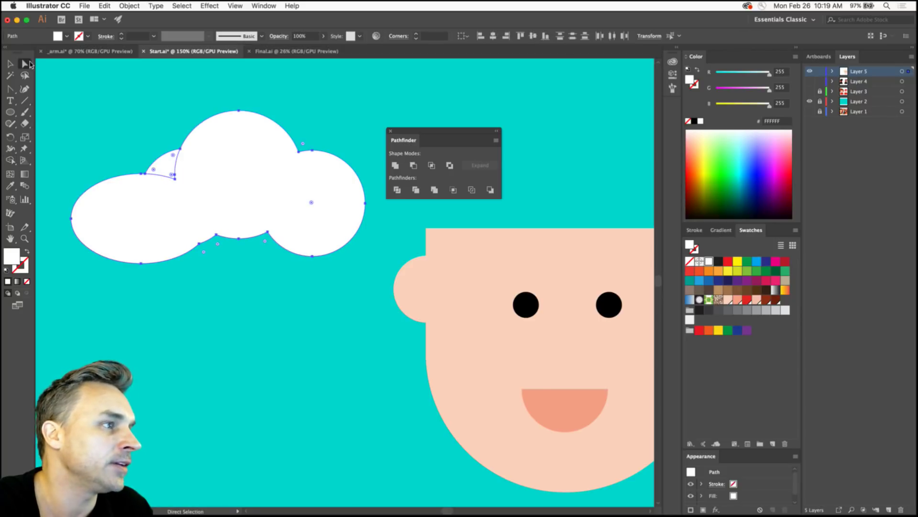
Recolor the small leftover piece at the cloud's upper left to light cyan C6FFFF by setting red to 198.
click(79, 97)
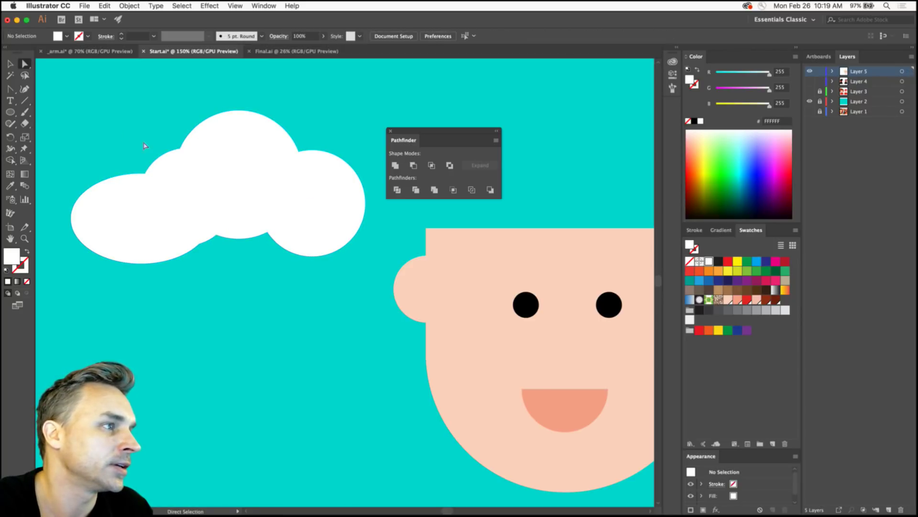
click(167, 162)
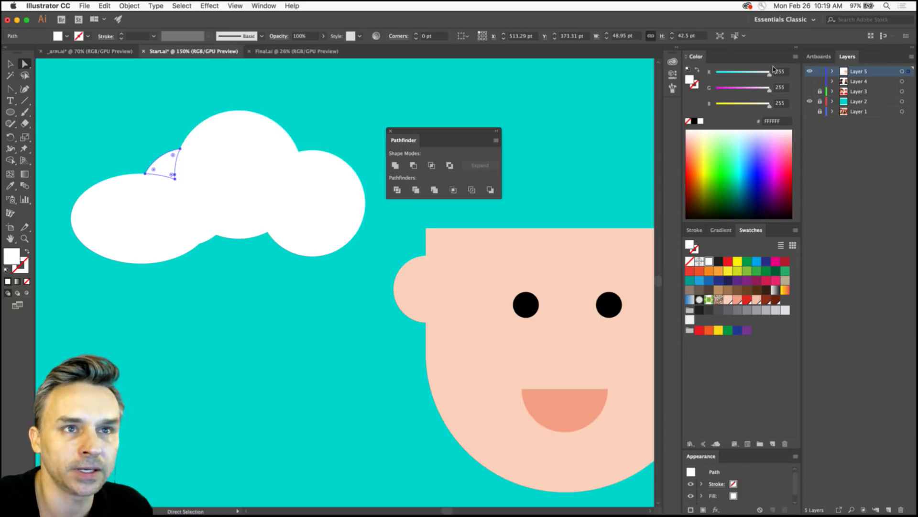
drag(770, 73, 759, 77)
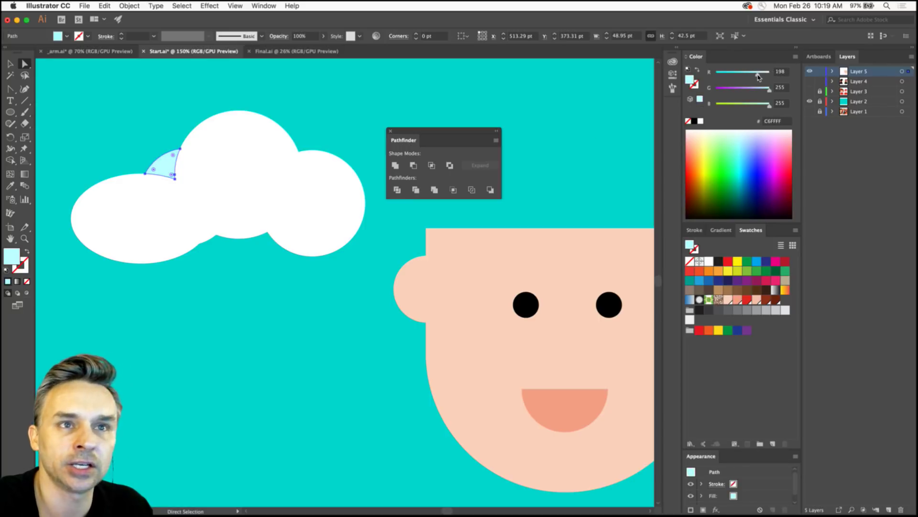
click(147, 109)
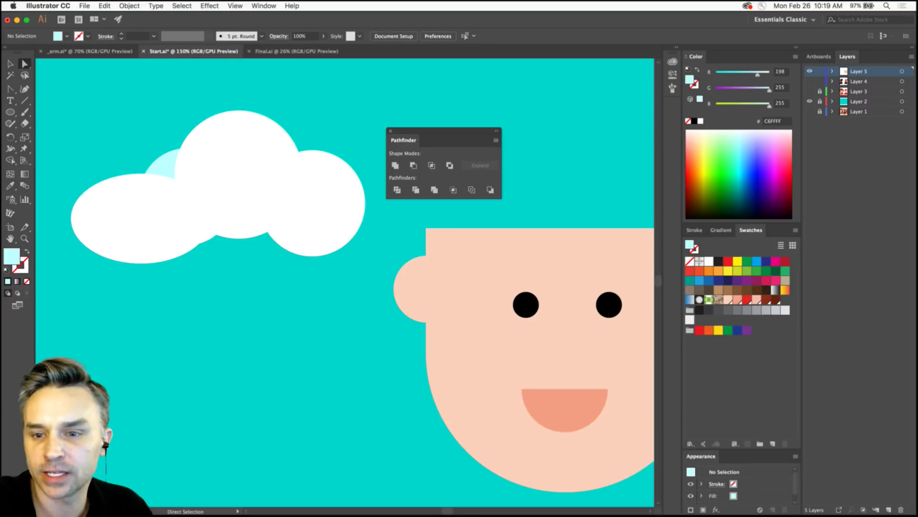
Dock the floating Pathfinder panel beside Appearance.
key(super+Tab)
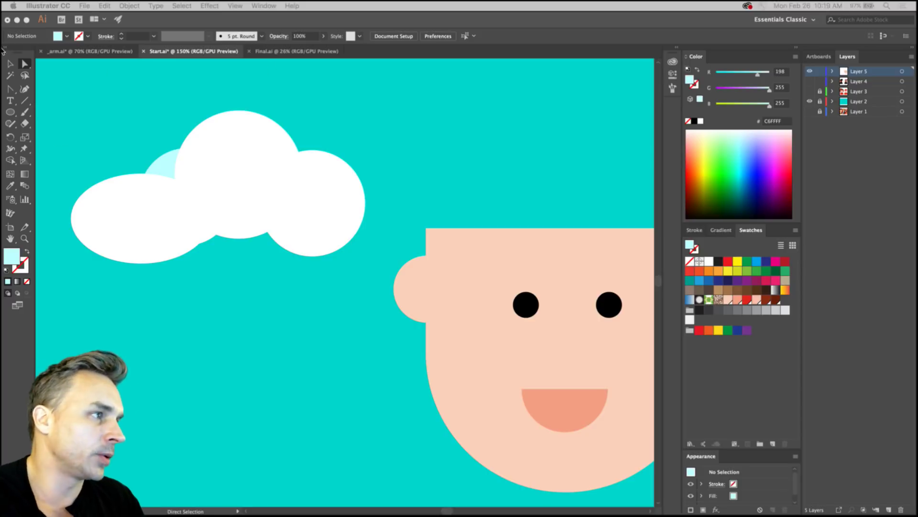
key(super+shift+F9)
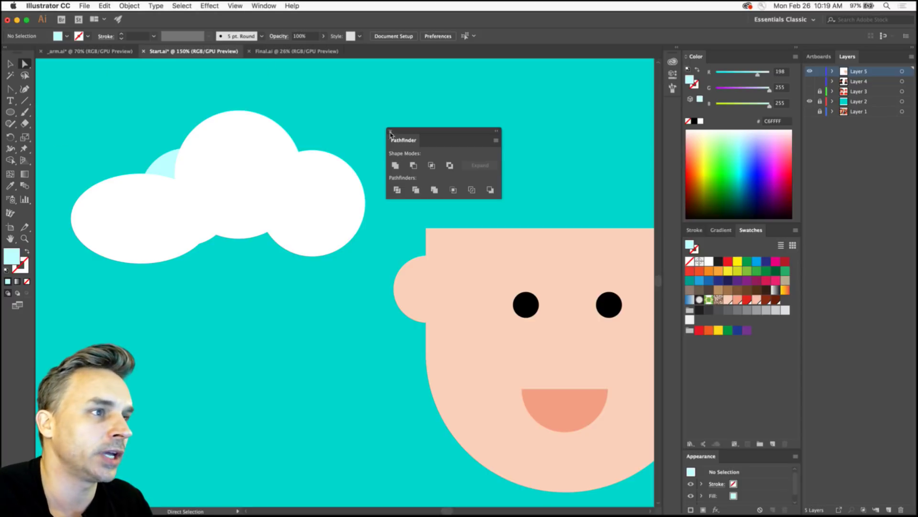
drag(390, 134, 718, 458)
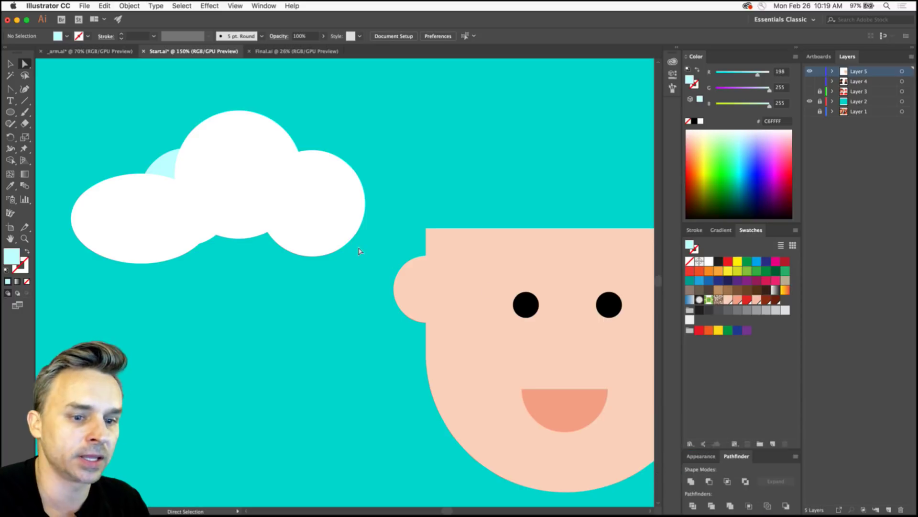
Move the whole cloud higher in the sky and place a duplicate level with it above the head.
click(10, 64)
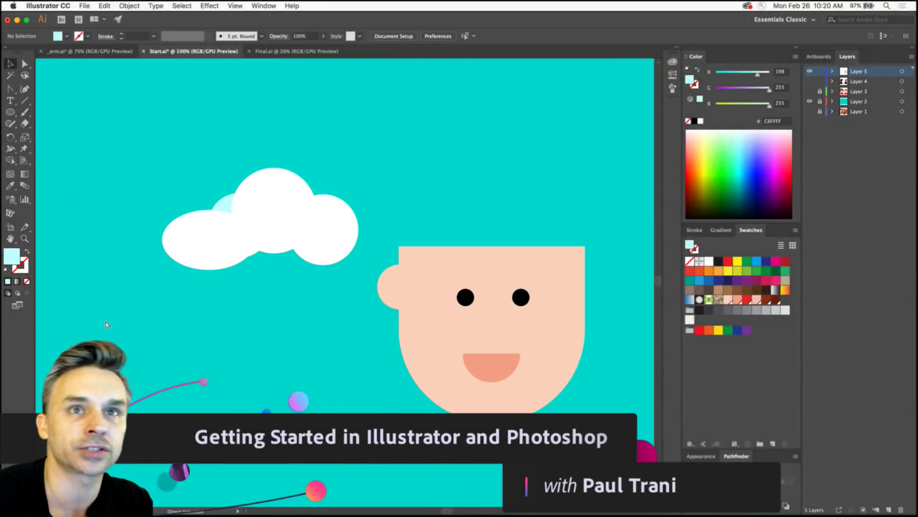
key(super+1)
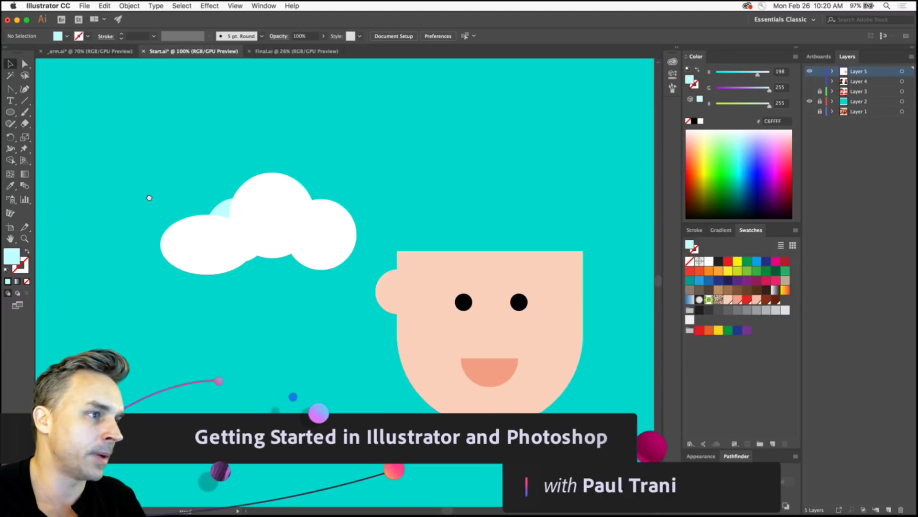
scroll(144, 193, up, 2)
click(280, 299)
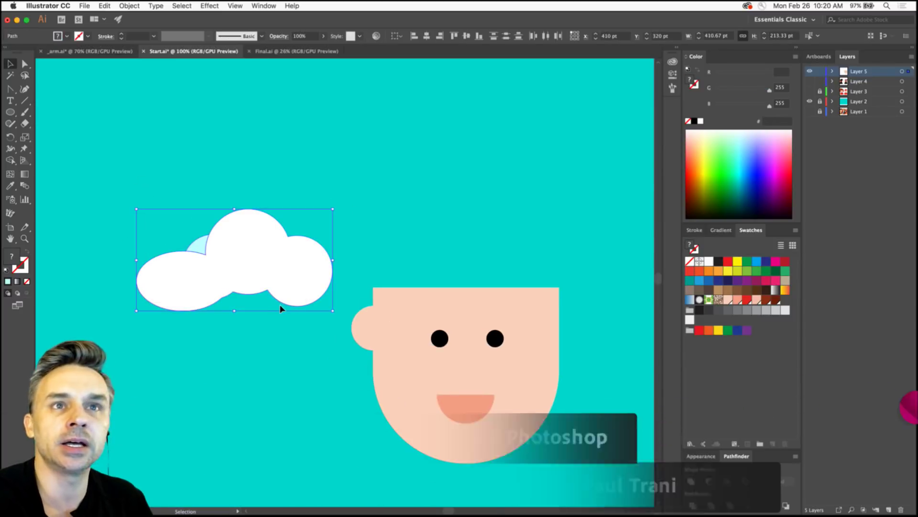
drag(209, 276, 418, 169)
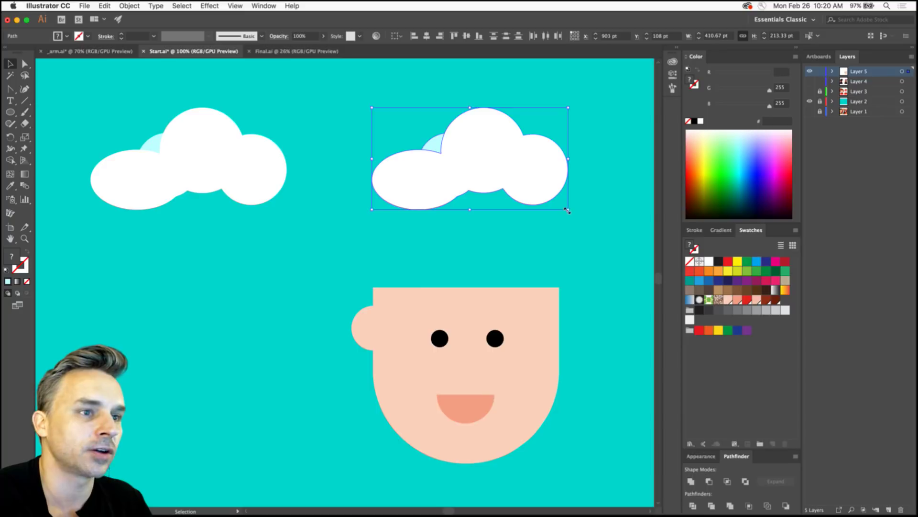
Reflect the duplicated cloud across the vertical axis.
right_click(508, 159)
click(442, 157)
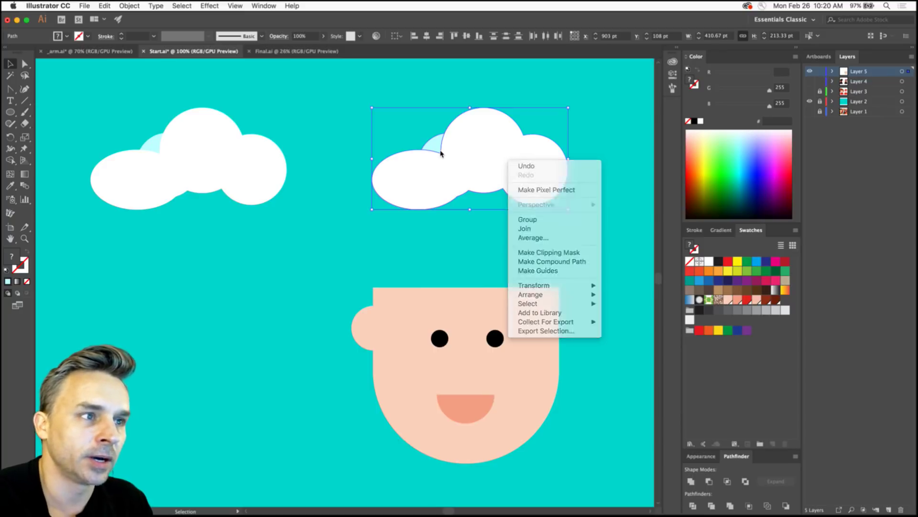
right_click(470, 152)
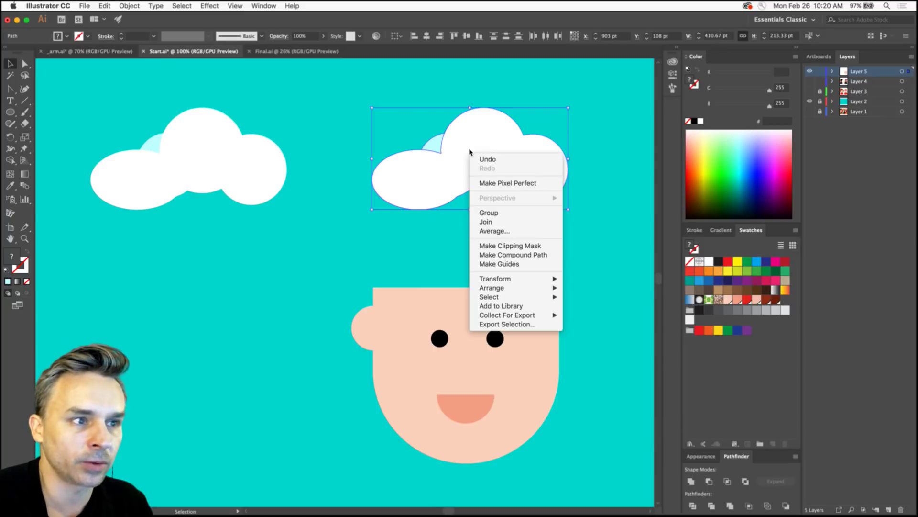
mouse_move(527, 279)
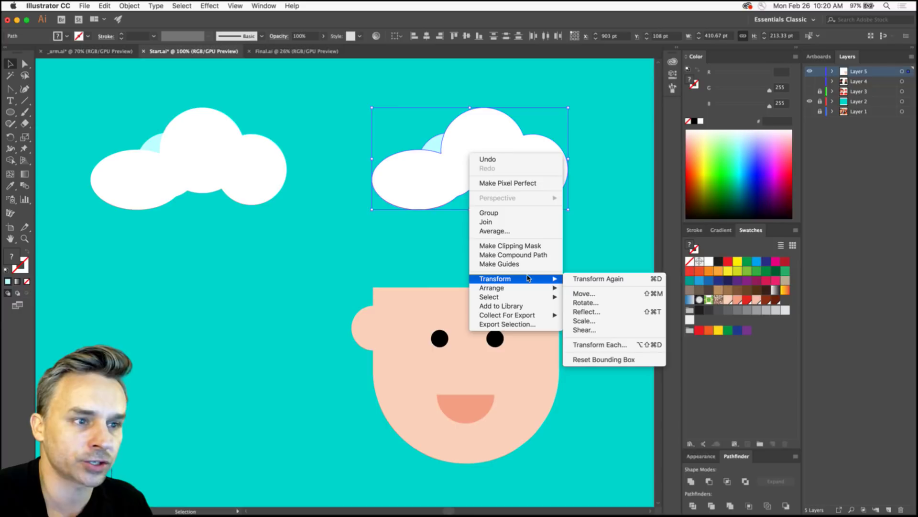
click(627, 312)
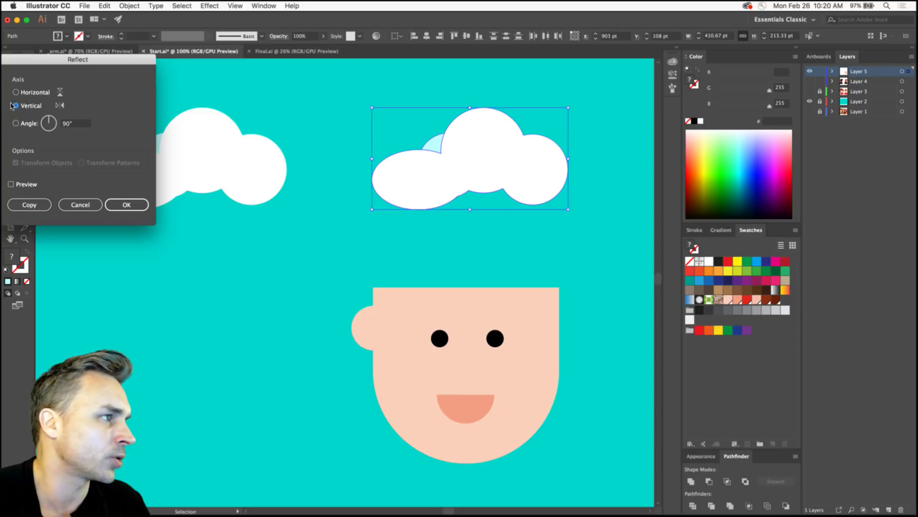
click(126, 204)
Shift the mirrored cloud further right and enlarge it proportionally to about 571 by 297 pt.
drag(440, 152, 469, 164)
key(super+minus)
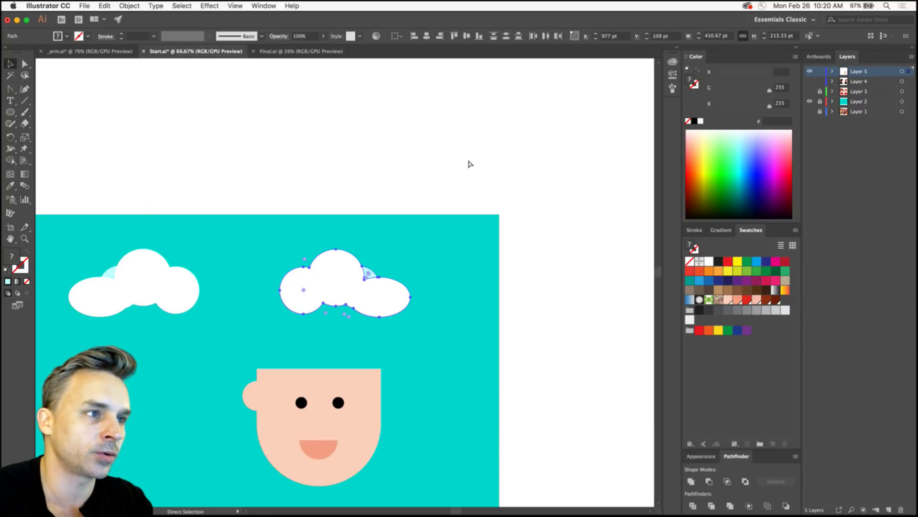
drag(280, 315, 225, 352)
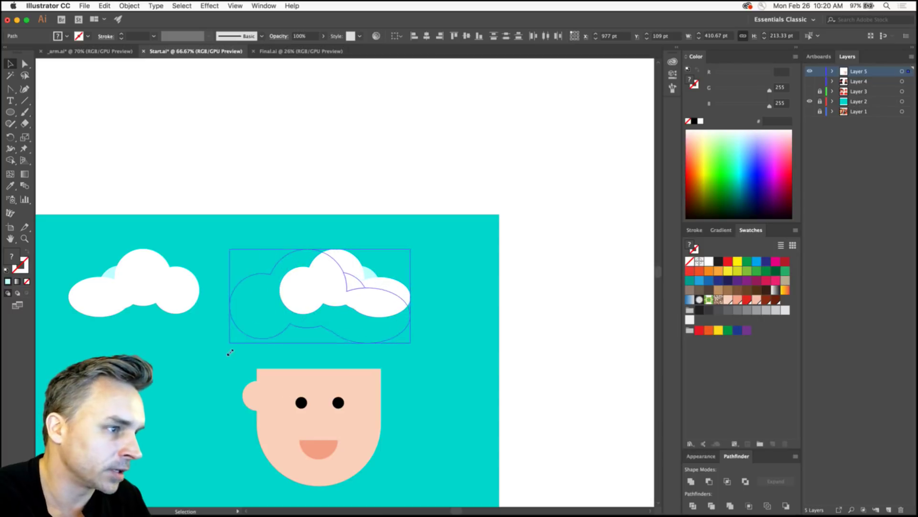
drag(275, 302, 339, 279)
drag(262, 246, 387, 185)
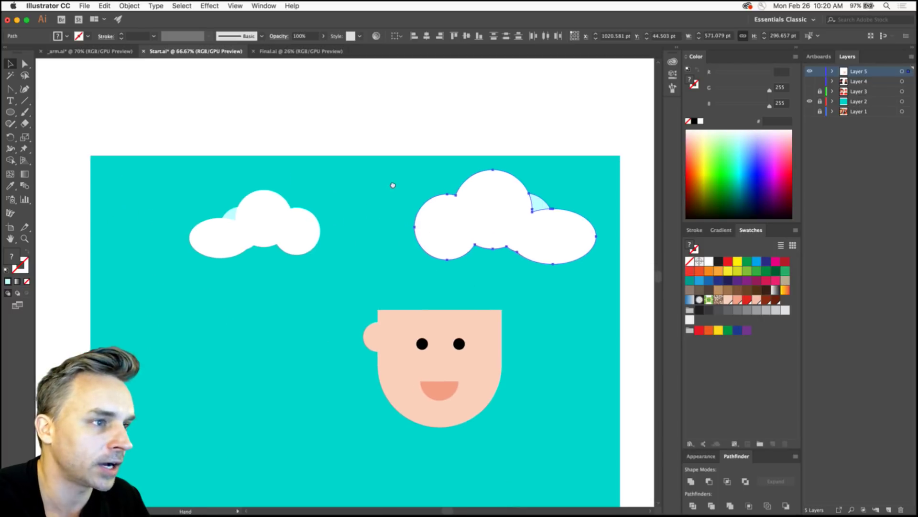
Shrink both clouds together, undo it, and shrink them again with the left cloud's light cyan piece included.
shift+click(262, 207)
drag(189, 263, 349, 231)
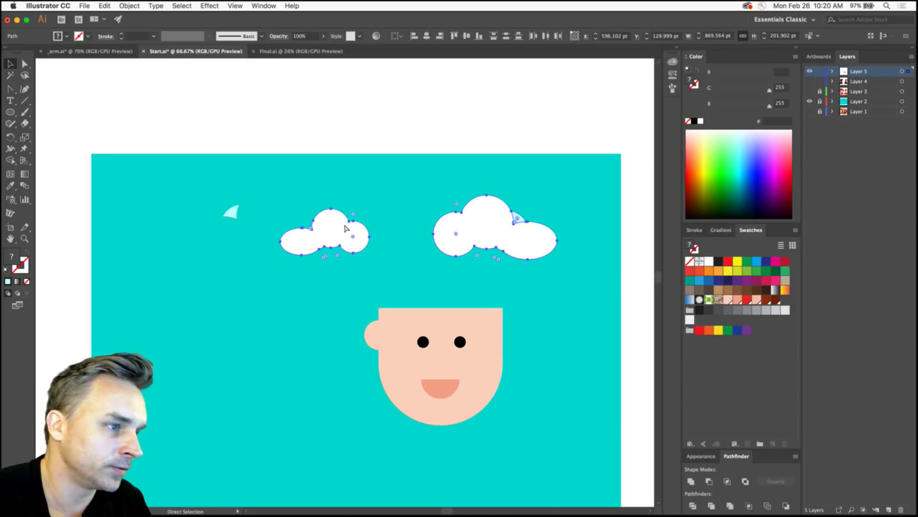
key(super+z)
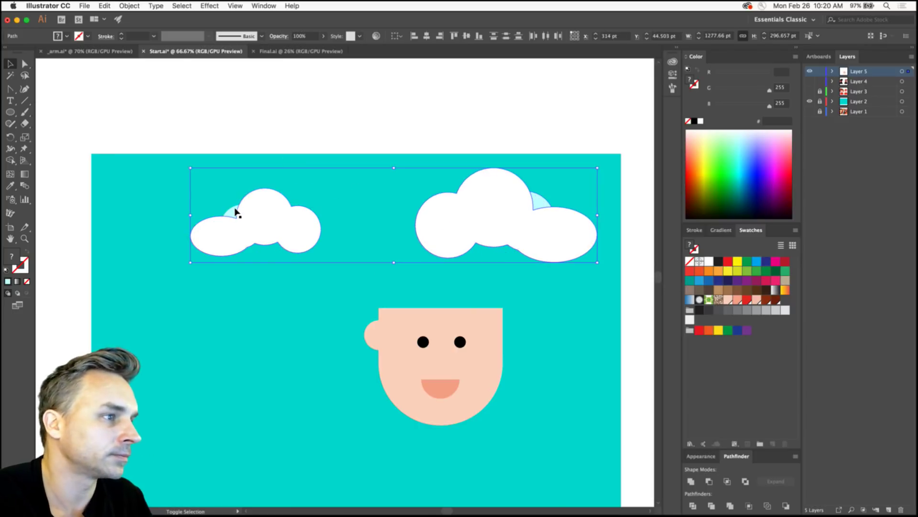
drag(189, 262, 322, 244)
drag(511, 194, 486, 195)
Draw two overlapping circles about 143 pt and 140 pt wide to the left of the head.
drag(372, 217, 408, 138)
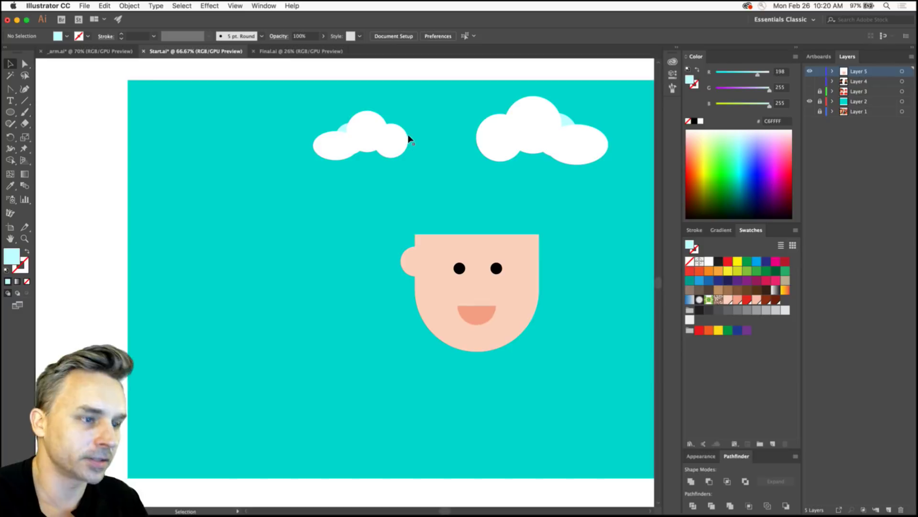
key(super+equal)
key(super+equal)
drag(429, 221, 210, 200)
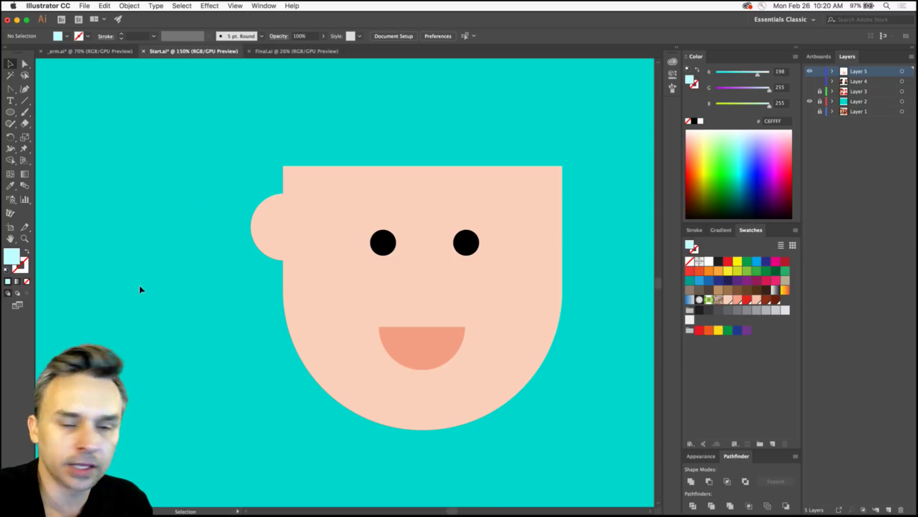
click(9, 113)
drag(118, 152, 222, 254)
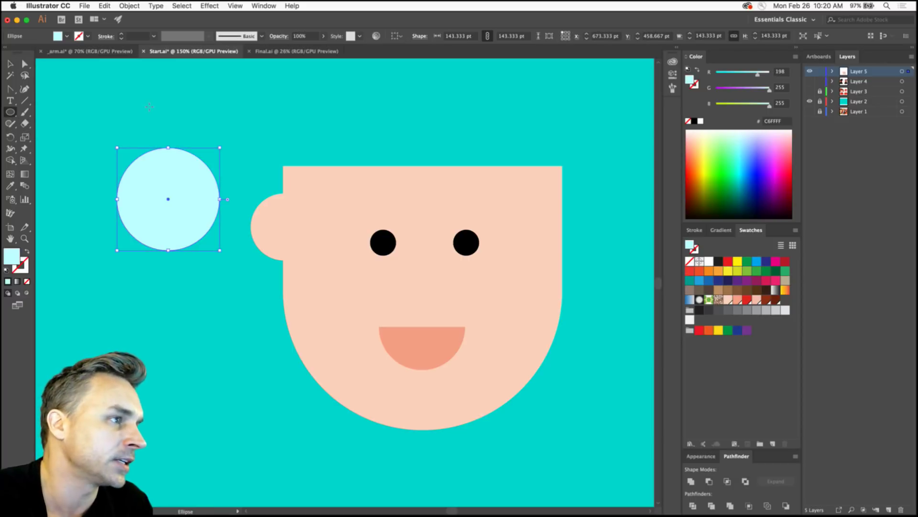
mouse_move(145, 103)
mouse_down()
mouse_move(231, 201)
mouse_move(245, 203)
mouse_up()
Select both overlapping light cyan circles for combining.
key(v)
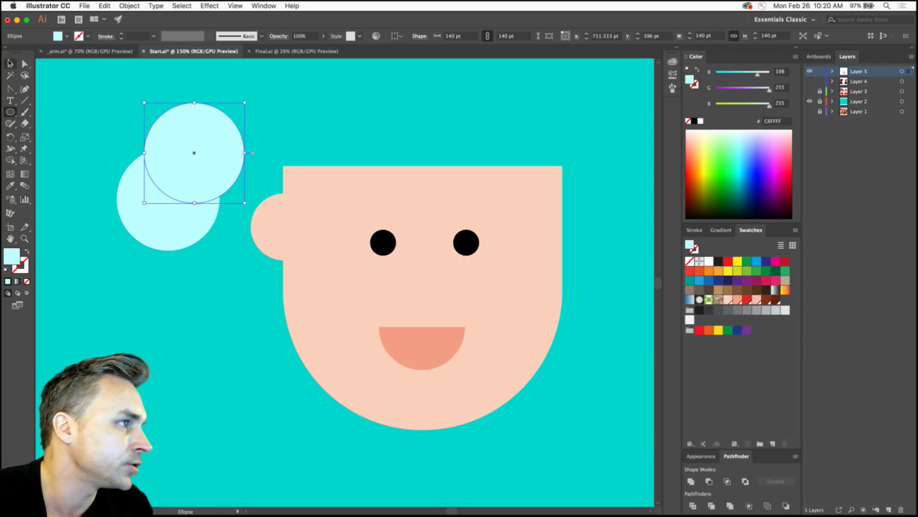
shift+click(136, 205)
drag(110, 153, 275, 173)
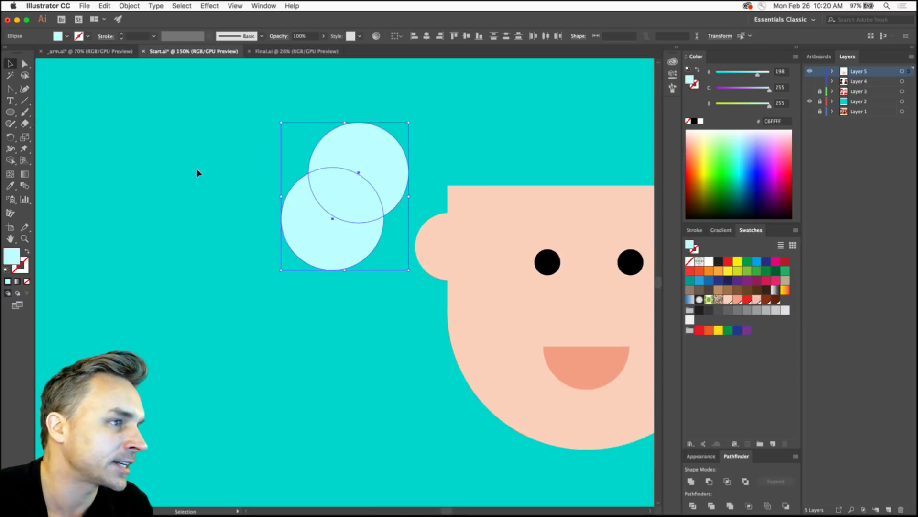
click(11, 159)
drag(306, 230, 369, 153)
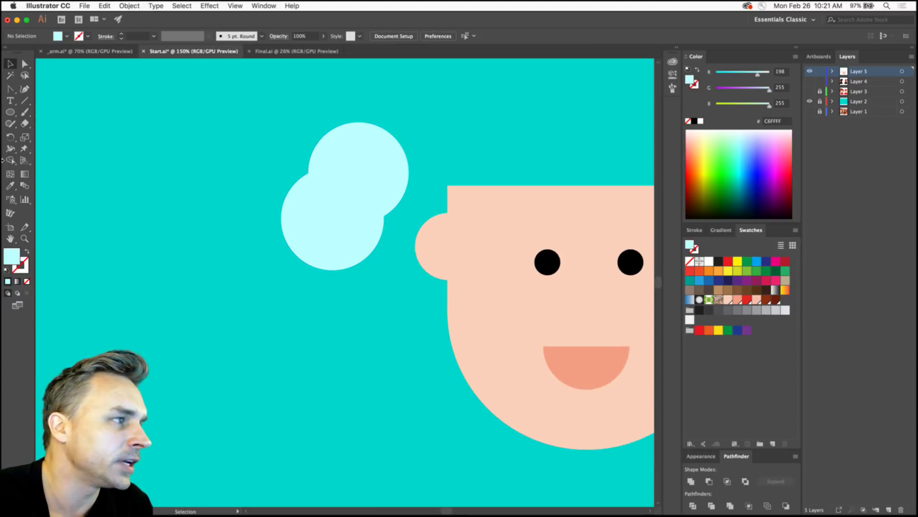
key(v)
click(338, 230)
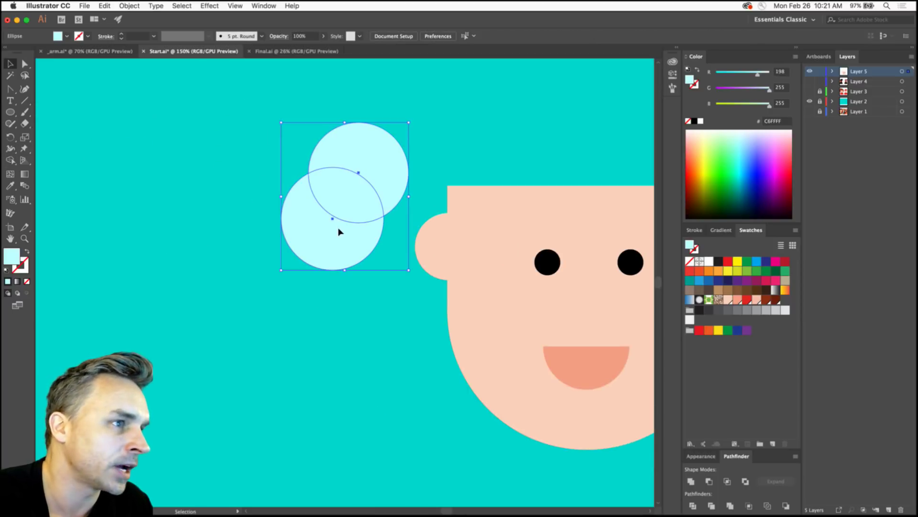
Try merging the two circles with the Shape Builder tool, and undo it.
click(10, 161)
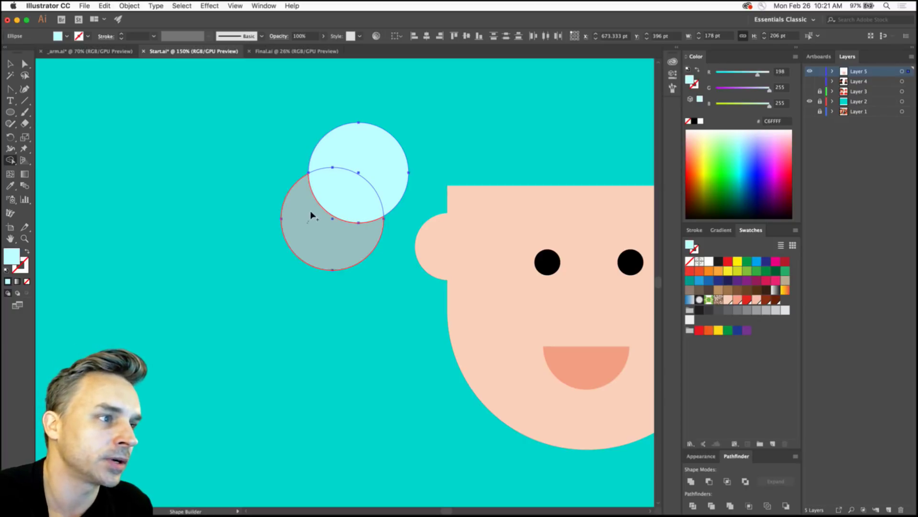
drag(311, 215, 361, 142)
key(super+z)
key(super+z)
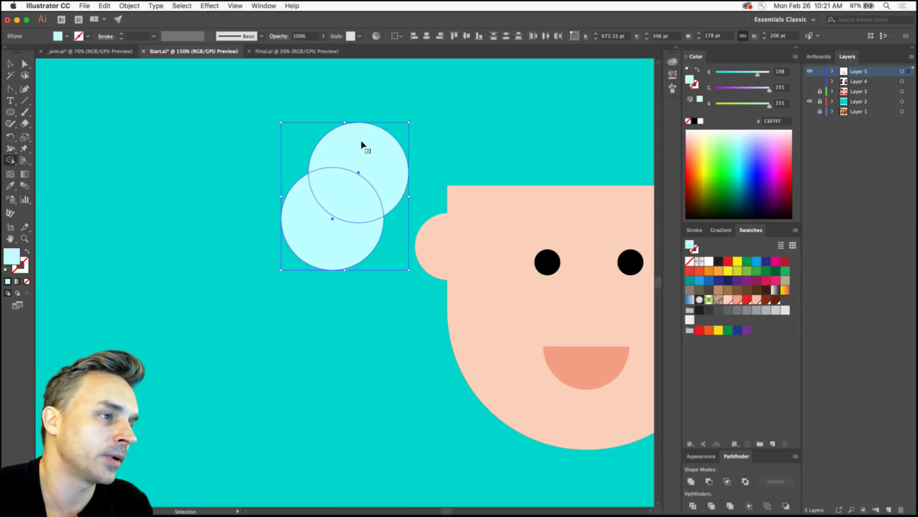
Delete the circles' overlapping region with the Shape Builder tool, undo it, and delete the region again.
click(352, 199)
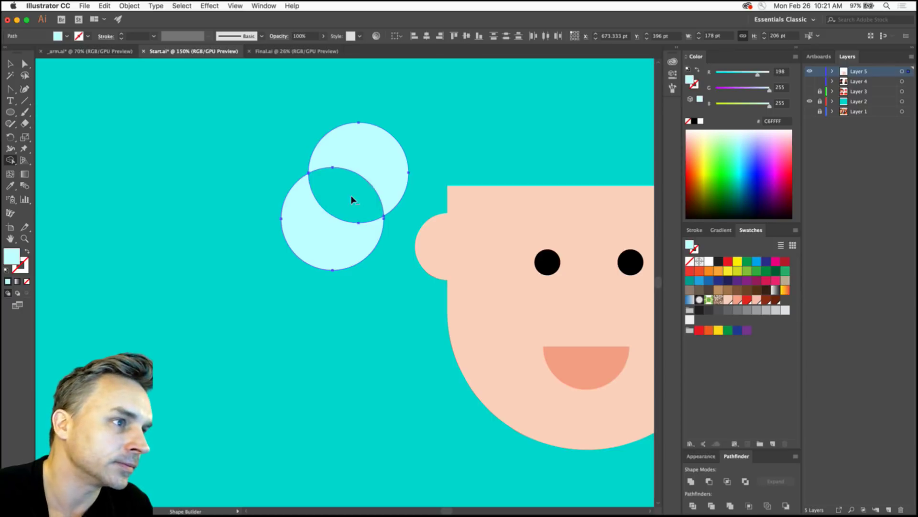
key(super+z)
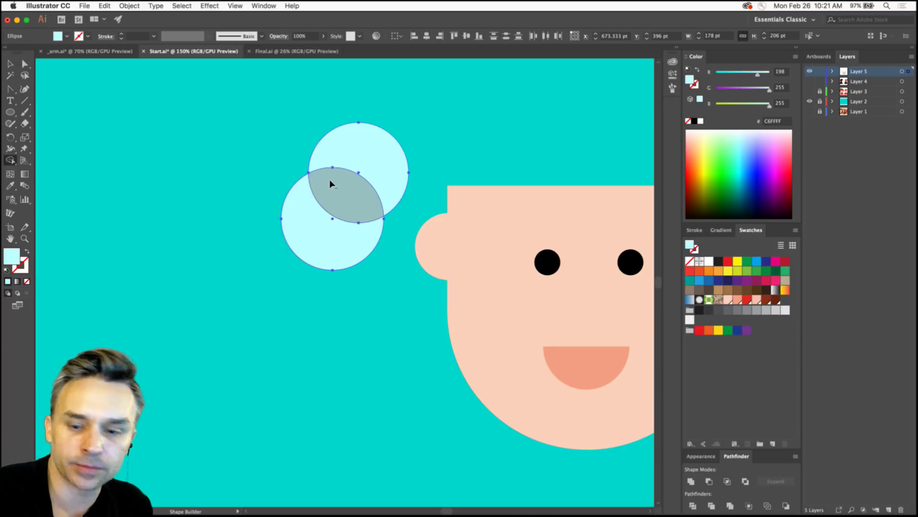
alt+click(352, 196)
Rotate the two crescents until they sit side by side, move them further left of the head, and deselect them.
click(10, 63)
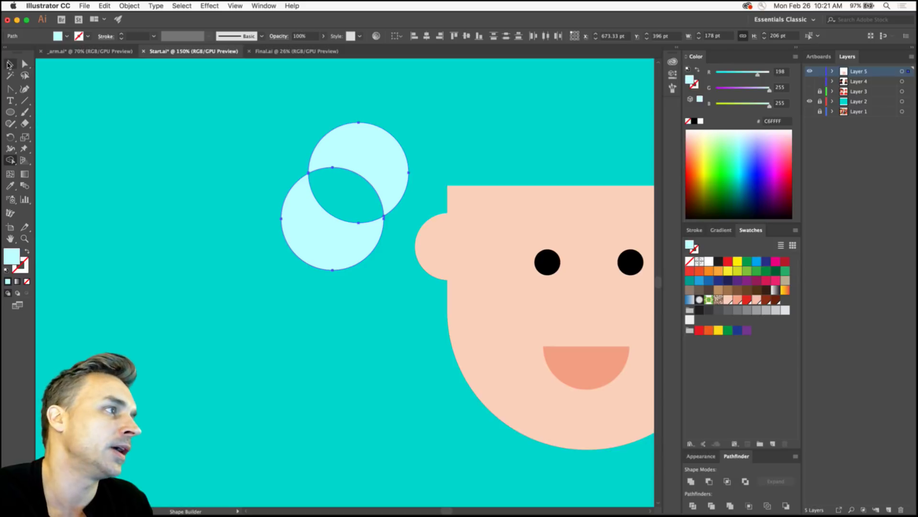
click(180, 144)
drag(262, 146, 372, 207)
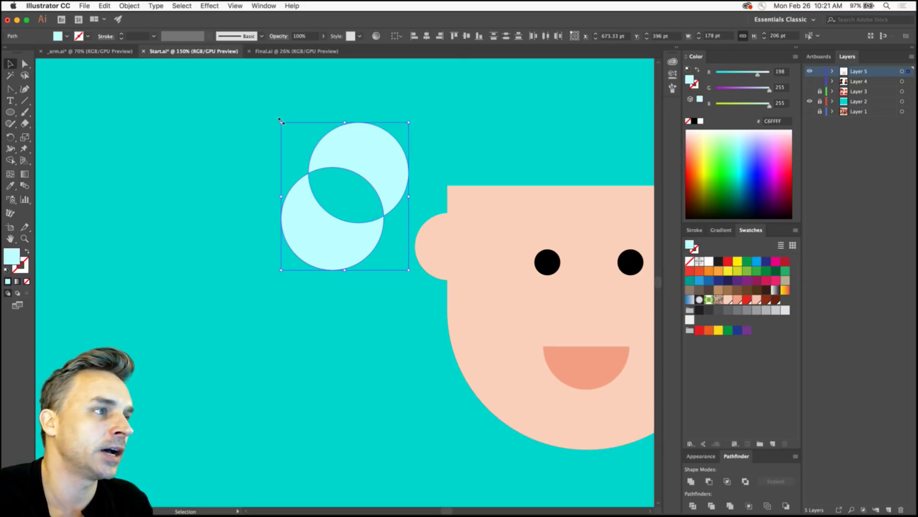
drag(301, 108, 160, 149)
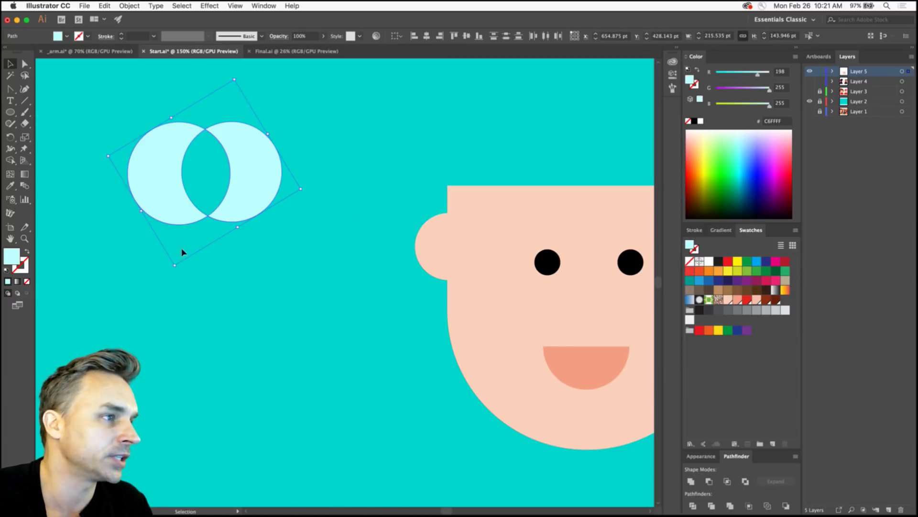
click(196, 301)
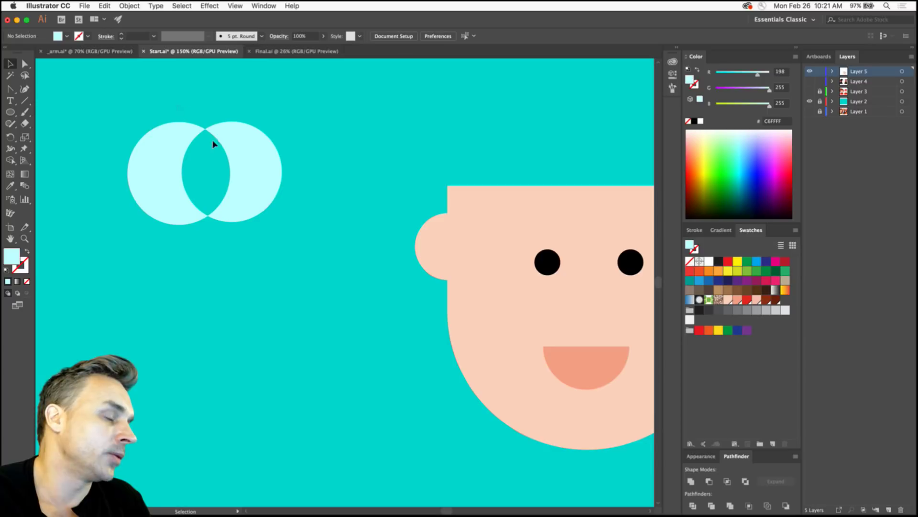
Delete the pair of light cyan crescents beside the head.
click(220, 158)
key(Delete)
scroll(441, 156, up, 5)
scroll(441, 156, right, 5)
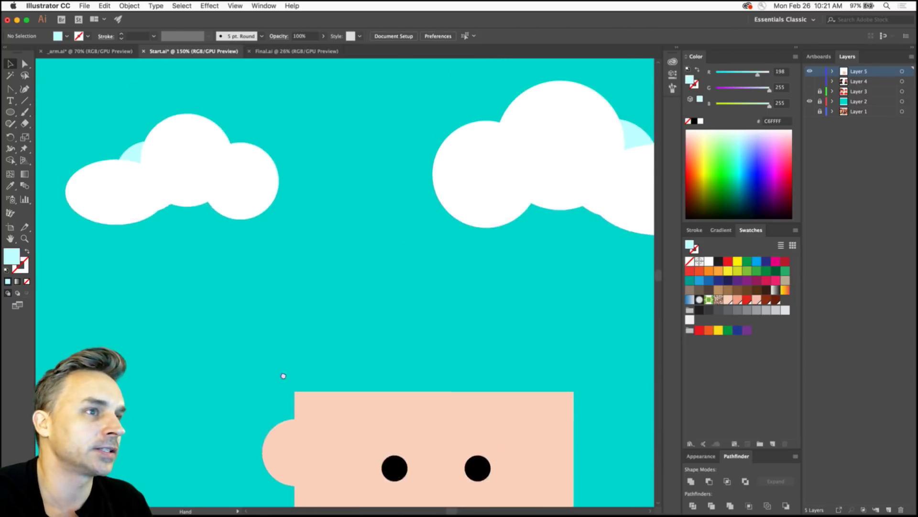
Give the large white cloud above the head a muted blue stroke, colour 3780A5.
click(414, 178)
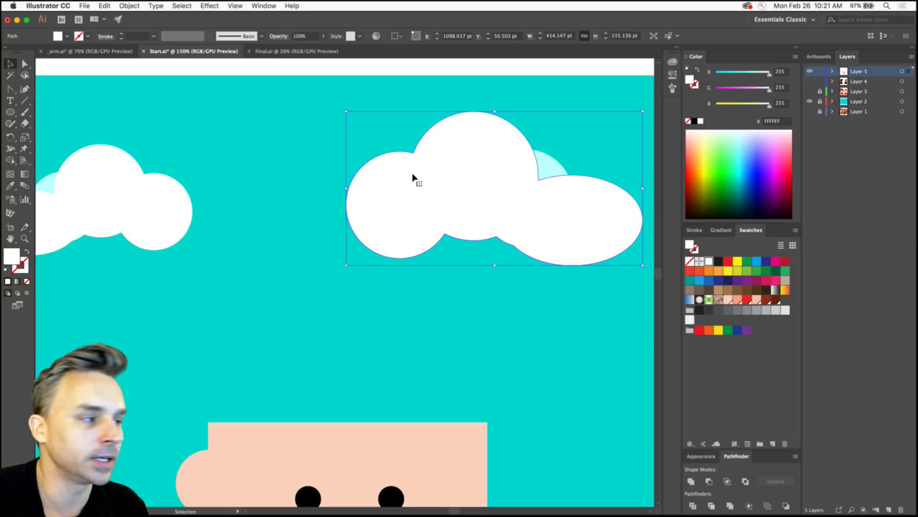
click(14, 270)
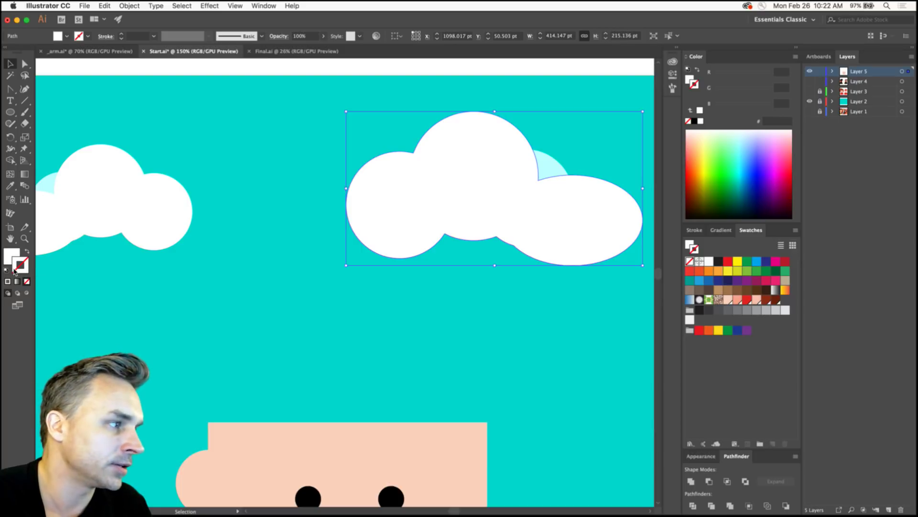
double_click(15, 270)
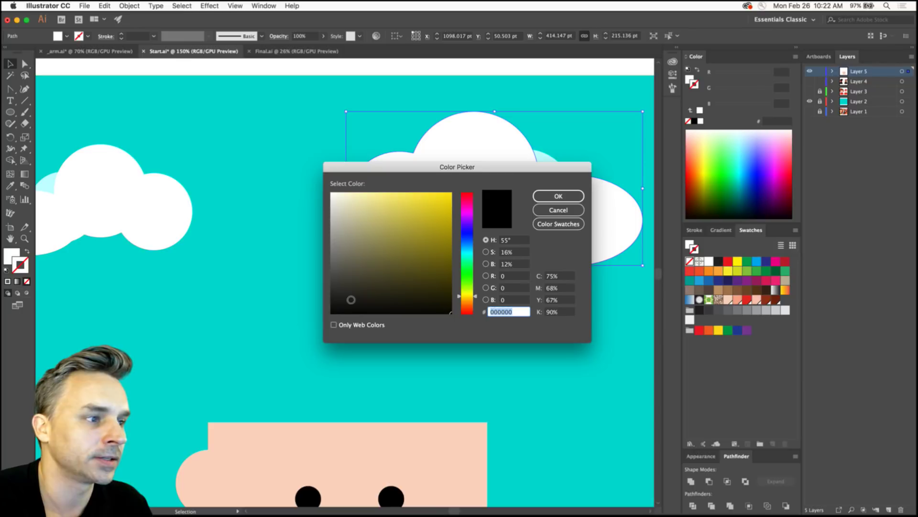
drag(351, 298, 332, 313)
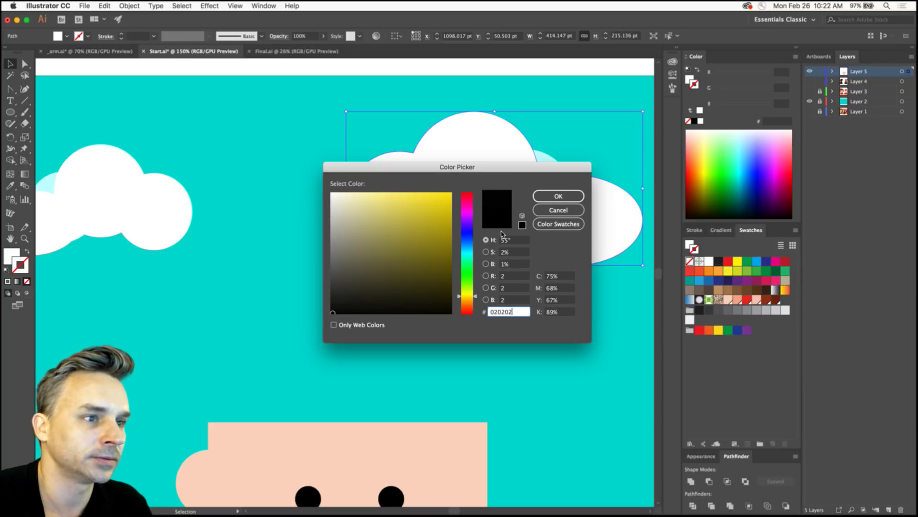
click(467, 242)
drag(466, 243, 467, 246)
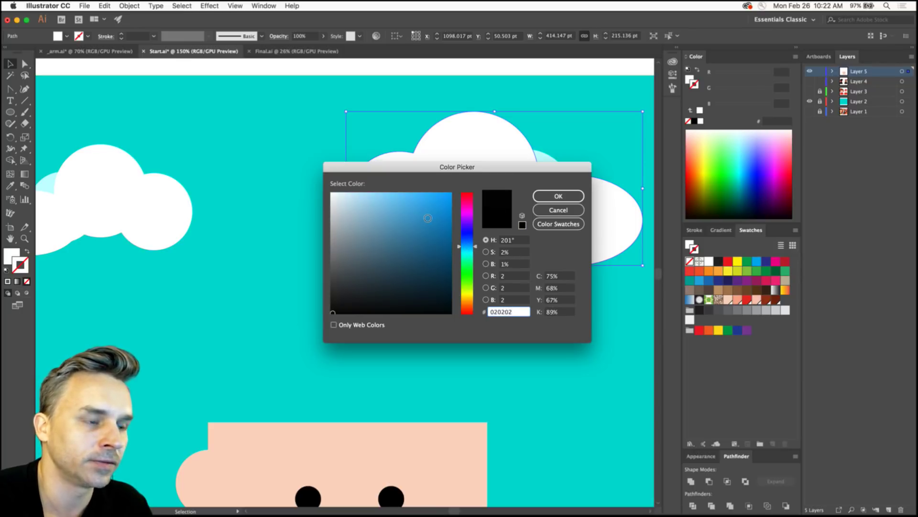
click(427, 217)
click(559, 197)
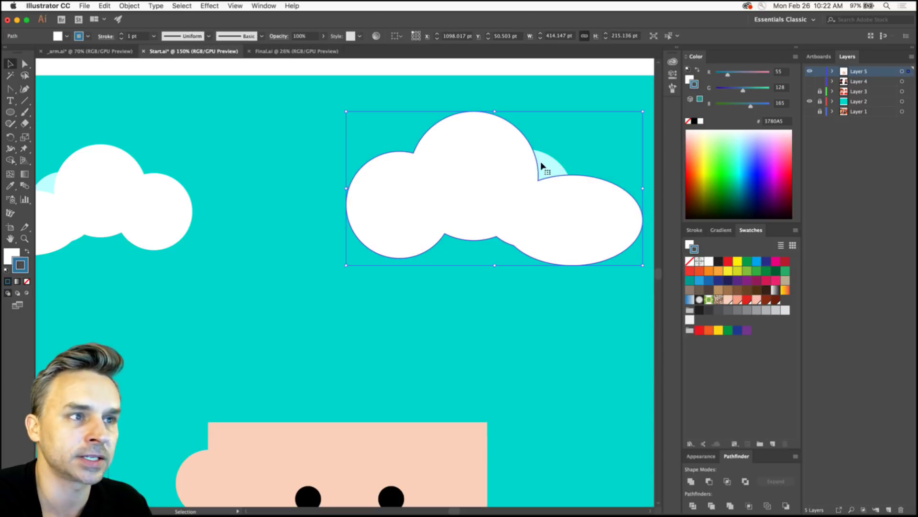
Thicken the large cloud's outline to a stroke weight of 6 pt.
click(697, 232)
click(721, 243)
click(720, 242)
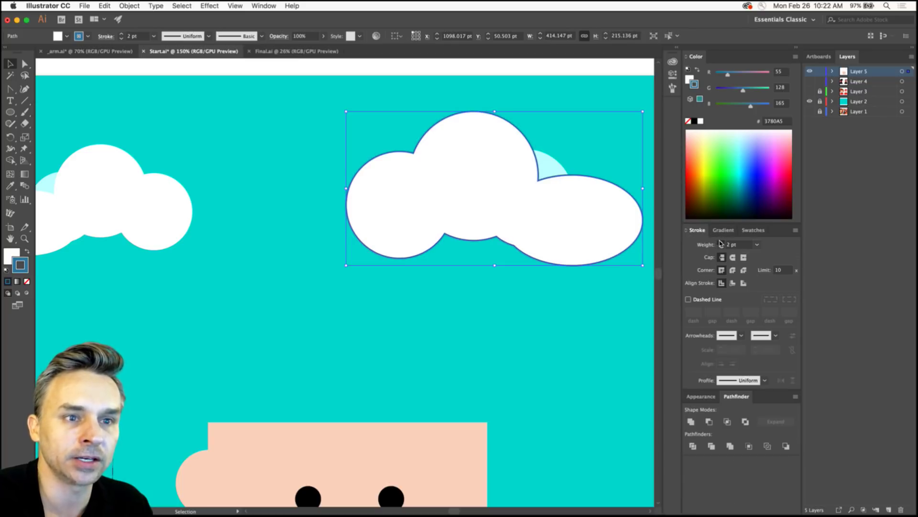
click(720, 242)
click(720, 243)
click(721, 242)
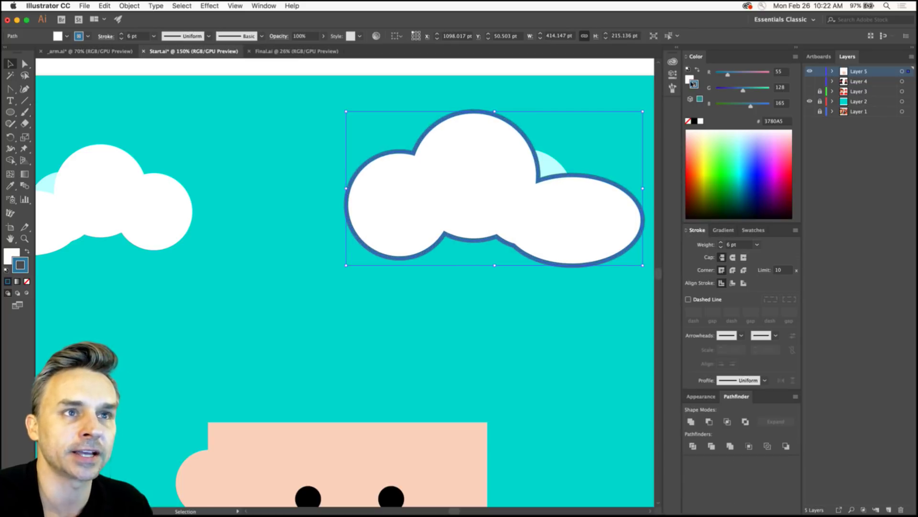
Collapse the colour, stroke and Pathfinder panel group, and show the object properties instead.
click(796, 47)
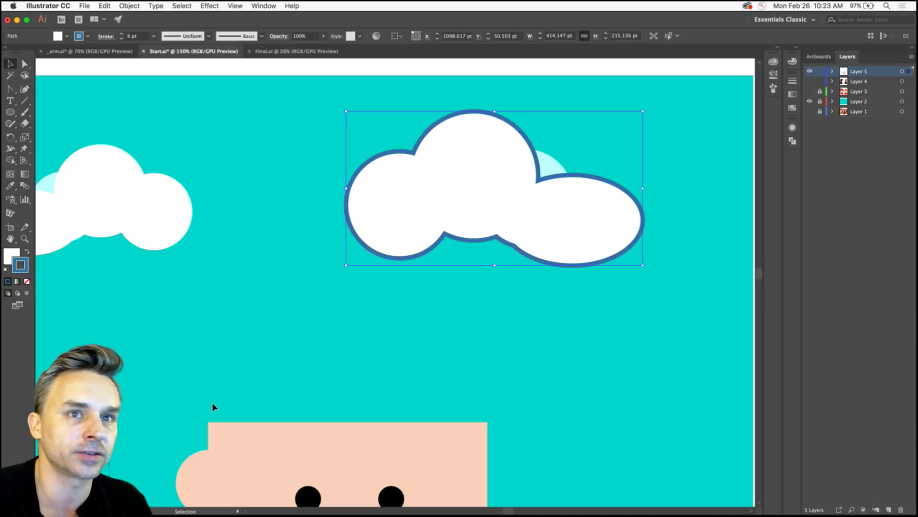
click(778, 47)
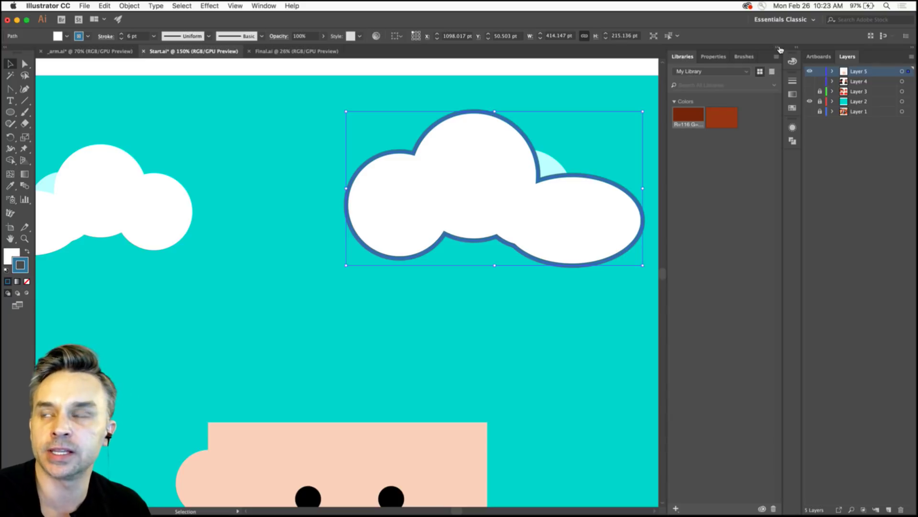
click(713, 57)
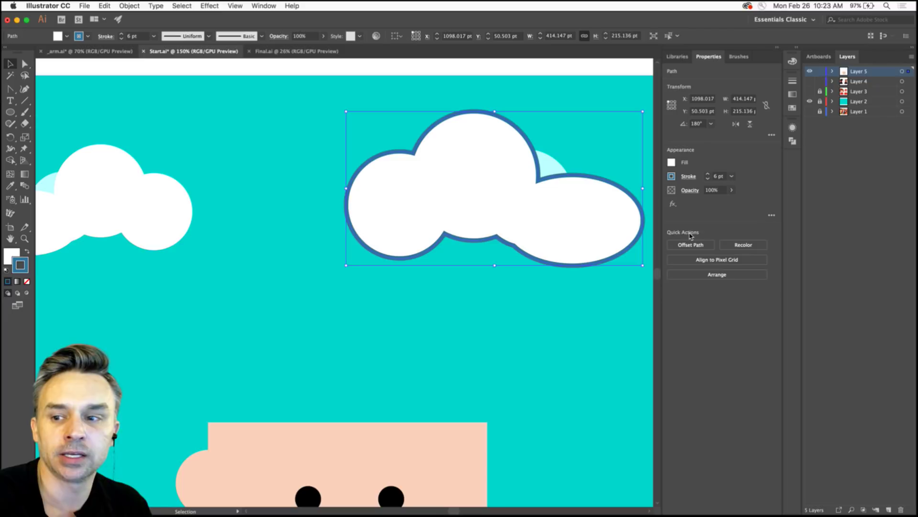
Increase the large cloud's stroke weight to 11 pt.
scroll(170, 318, down, 5)
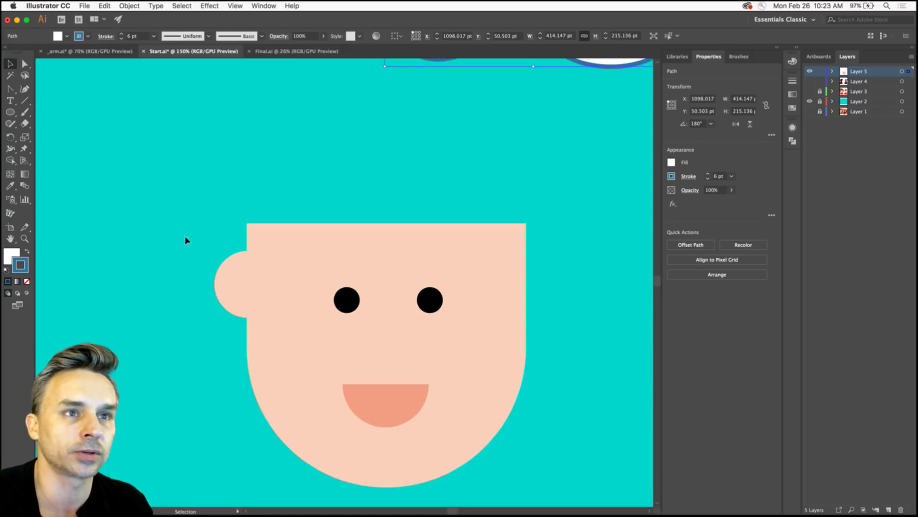
drag(429, 130, 322, 381)
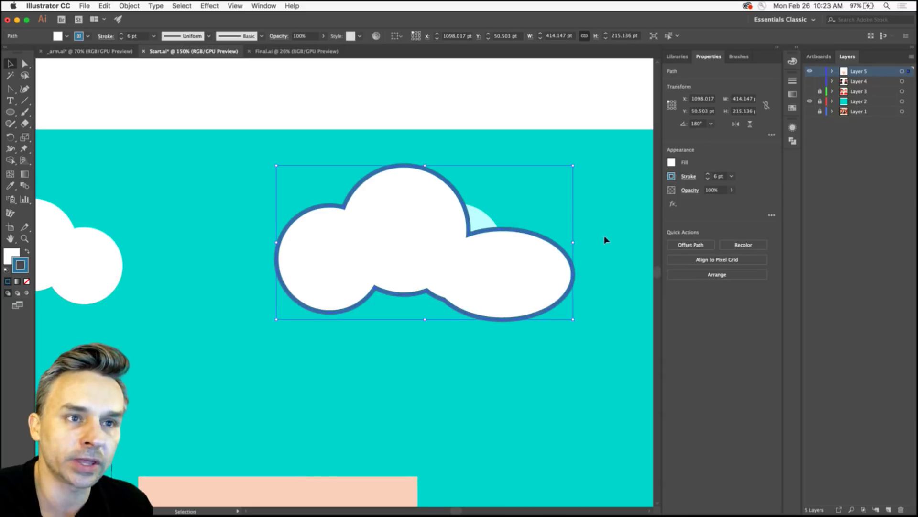
click(708, 174)
click(708, 174)
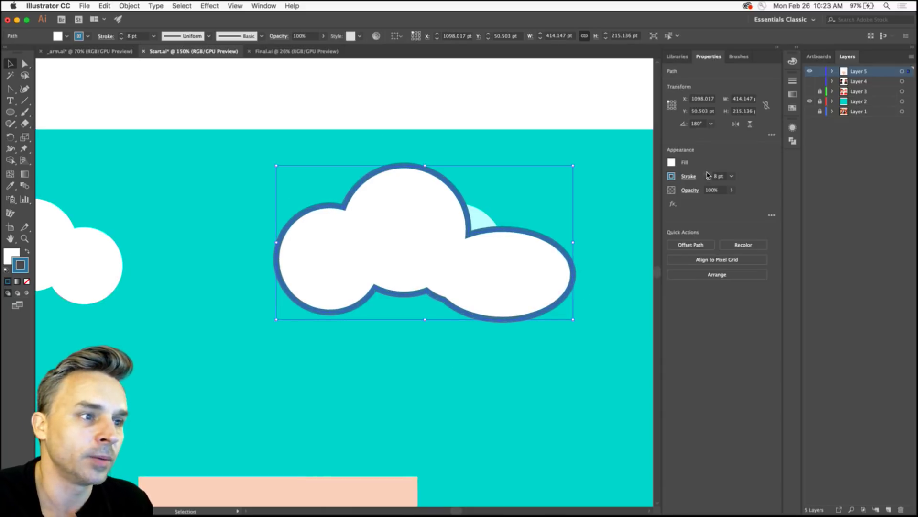
click(708, 174)
click(708, 175)
click(708, 174)
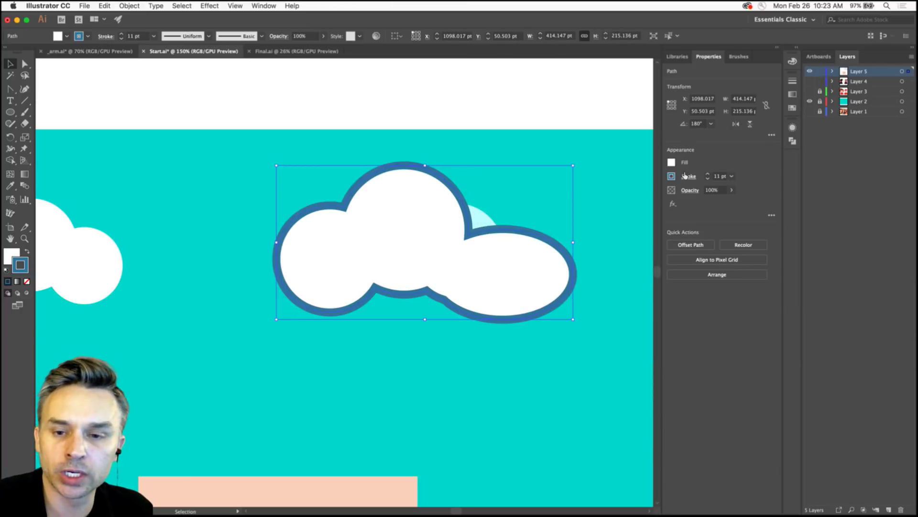
Reduce the large cloud's stroke weight to 6 pt and align the stroke to the outside.
click(686, 175)
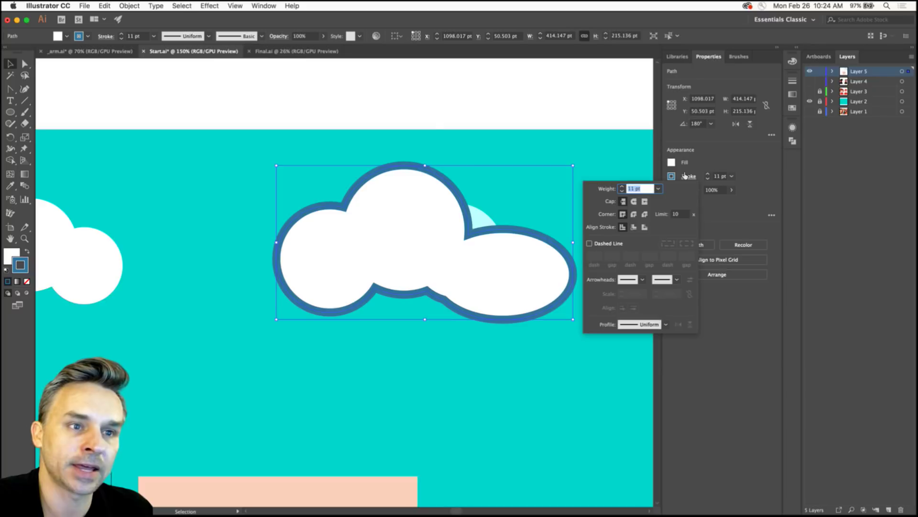
click(622, 193)
click(622, 193)
click(622, 192)
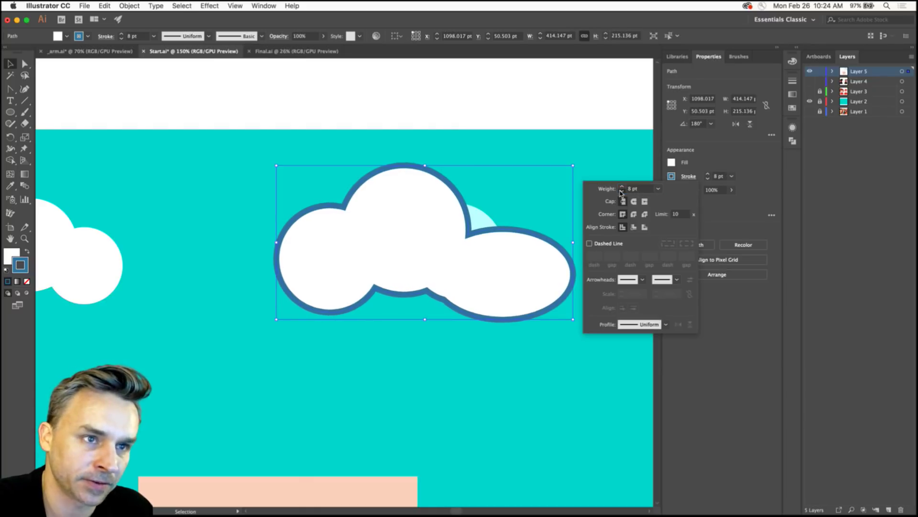
click(622, 193)
click(621, 193)
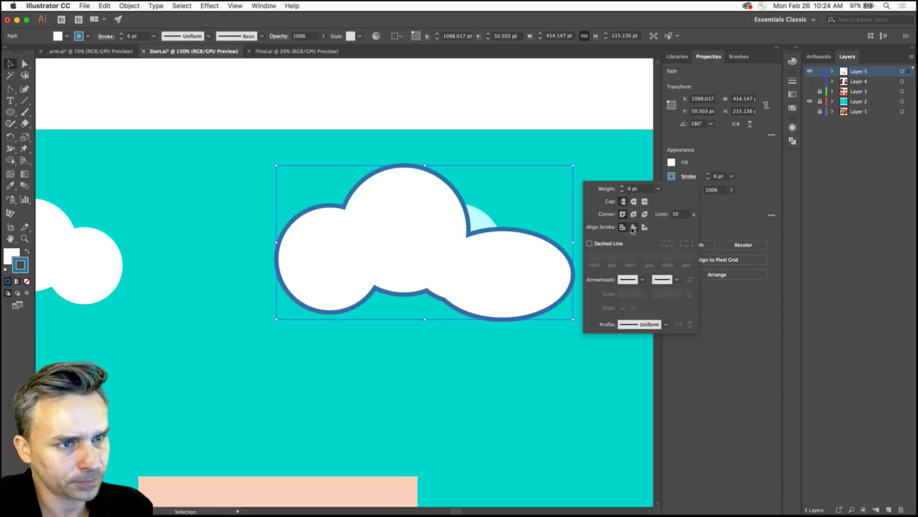
click(645, 227)
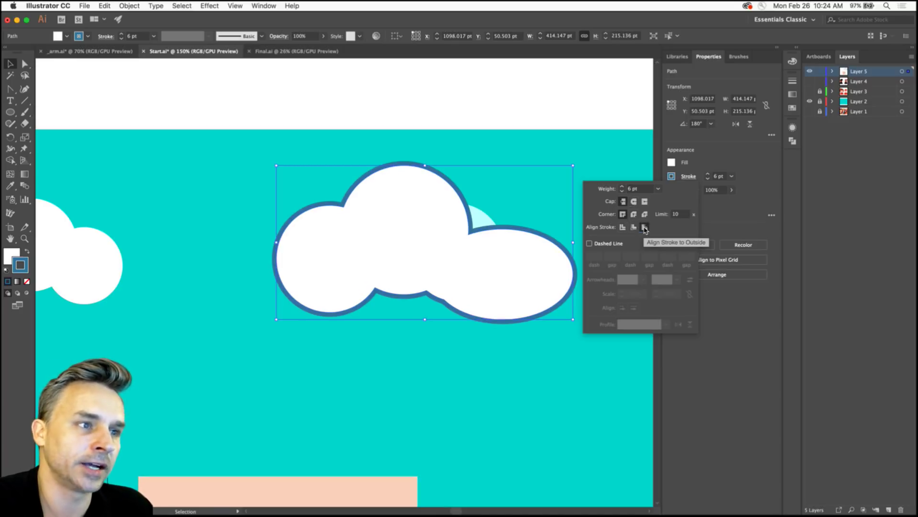
click(702, 169)
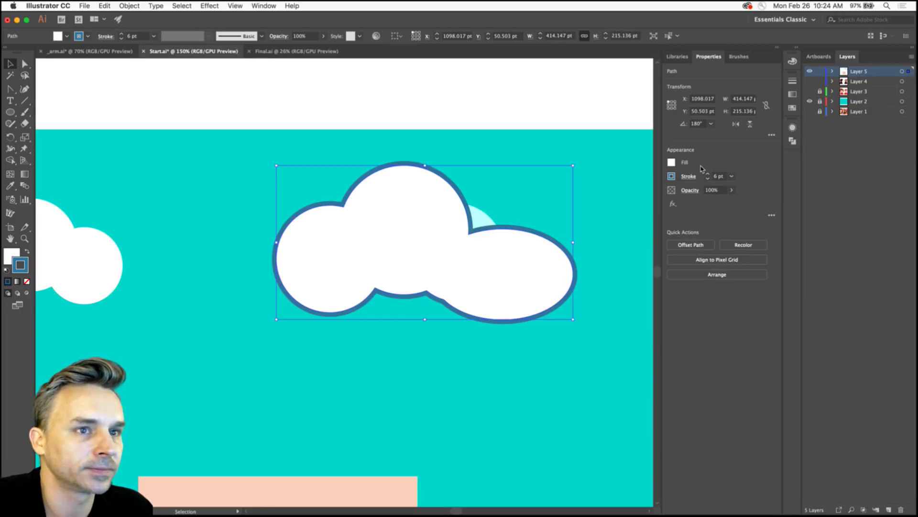
Recolour the large cloud's stroke with a bright blue swatch, and deselect the cloud.
click(671, 176)
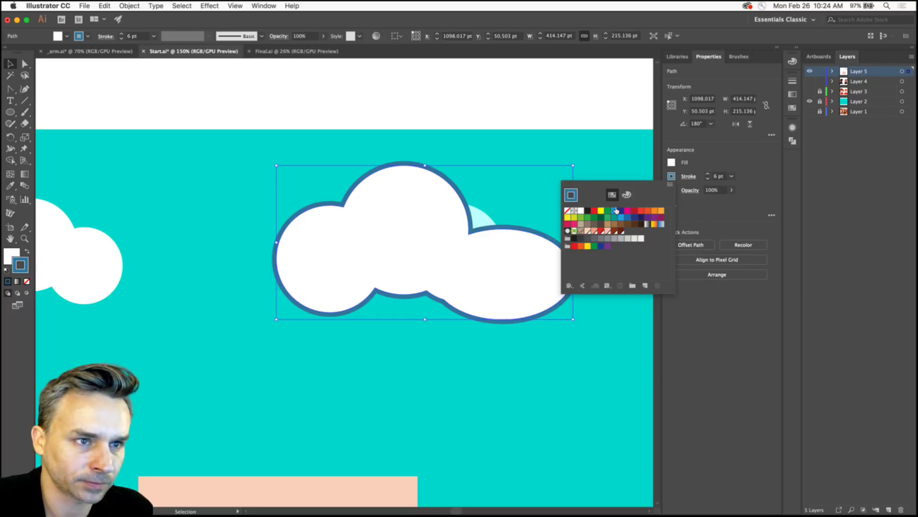
click(615, 209)
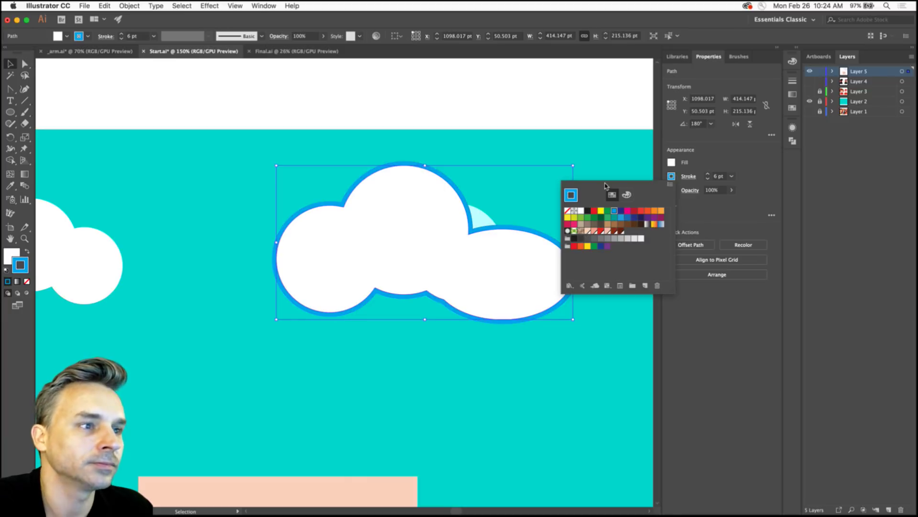
click(533, 92)
click(533, 92)
scroll(478, 105, left, 6)
scroll(478, 105, down, 2)
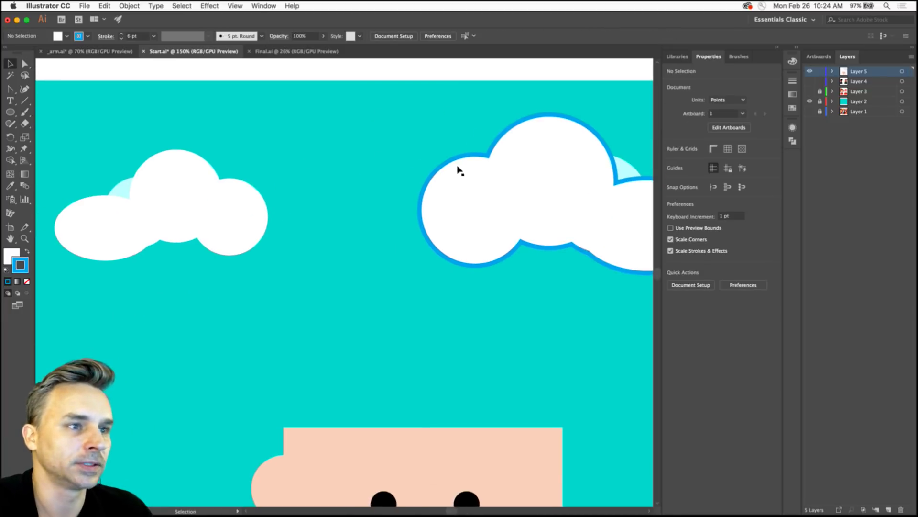
Remove the stroke from the large white cloud and deselect it.
click(565, 199)
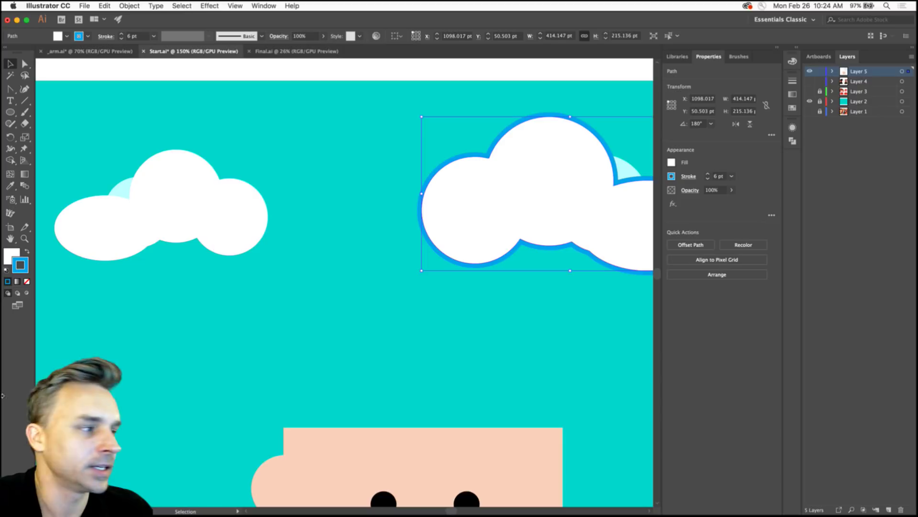
click(27, 281)
click(334, 353)
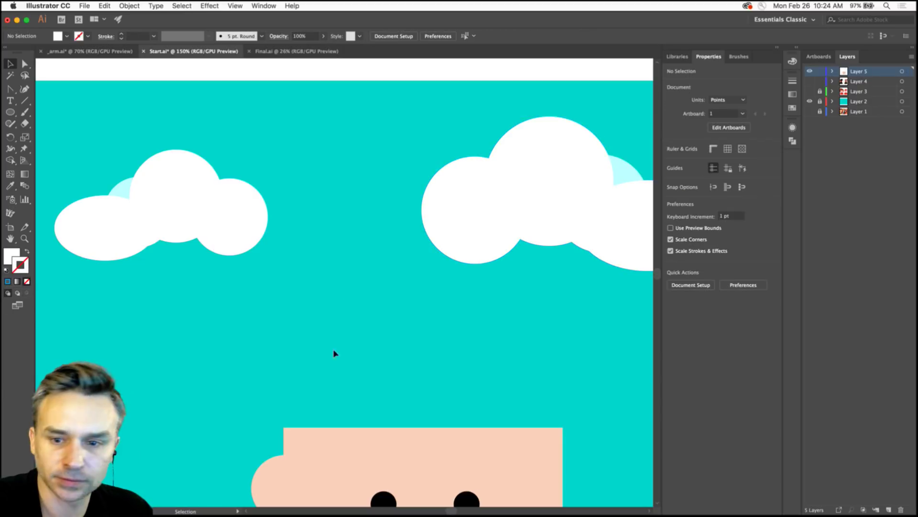
Lock Layer 4.
key(space)
drag(306, 396, 262, 181)
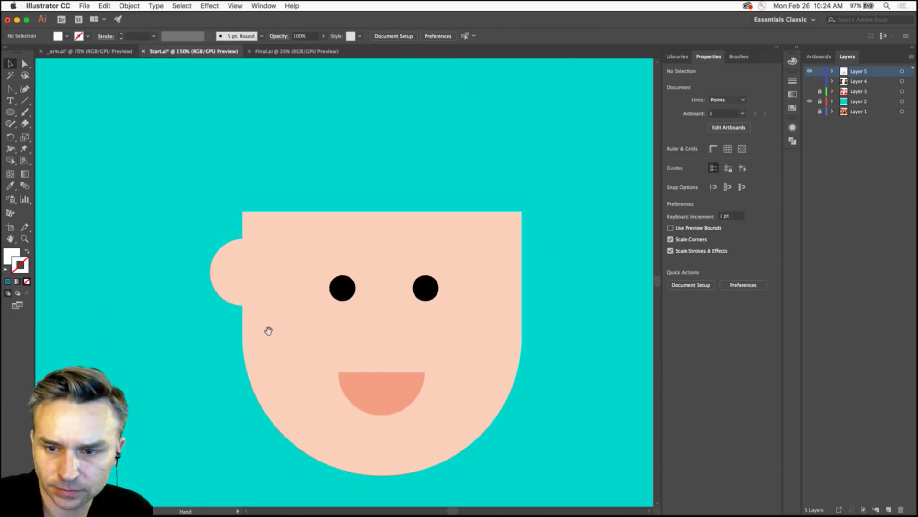
drag(268, 331, 265, 253)
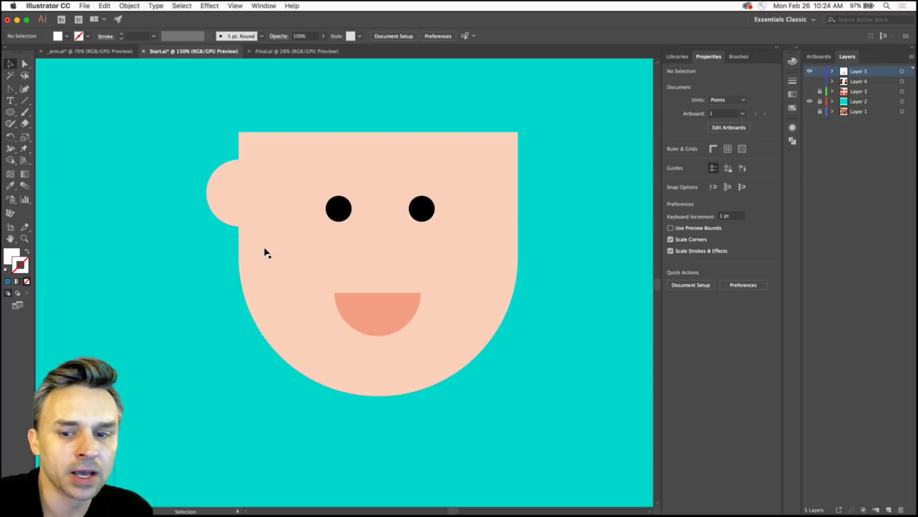
key(space)
drag(330, 242, 345, 314)
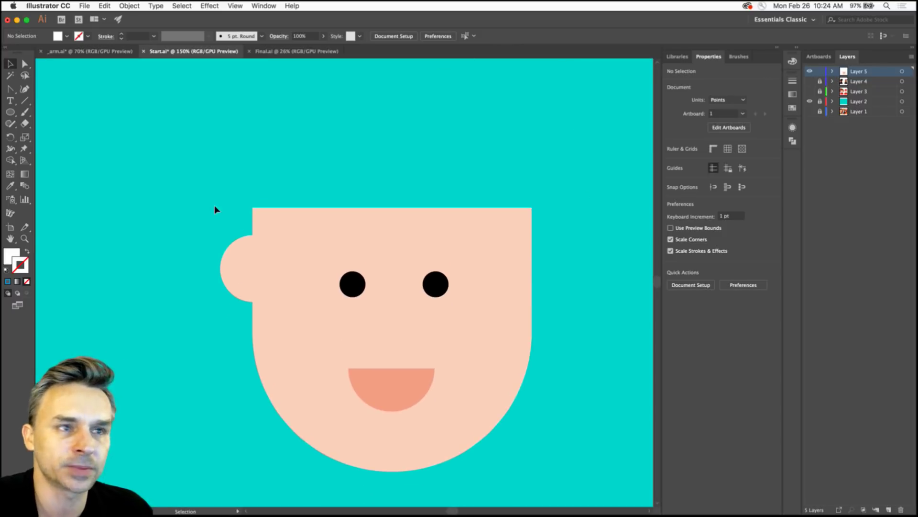
key(space)
drag(287, 148, 270, 140)
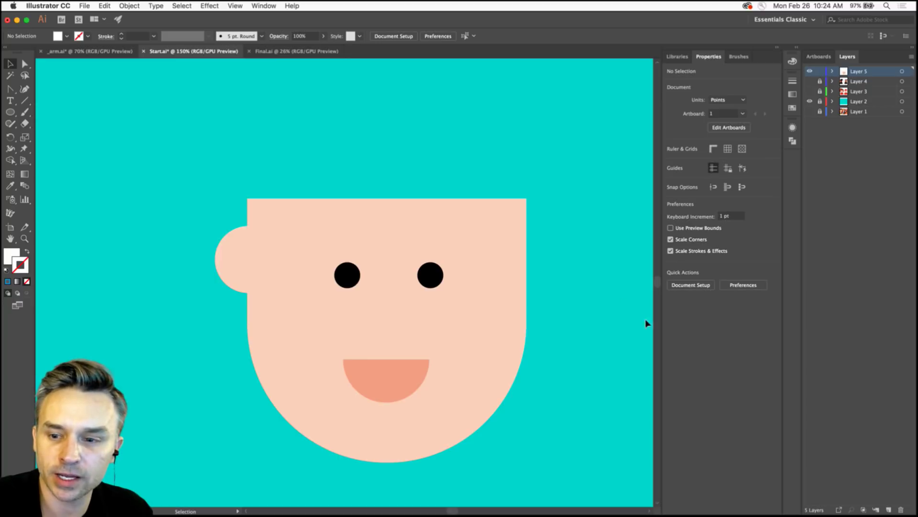
scroll(279, 143, up, 2)
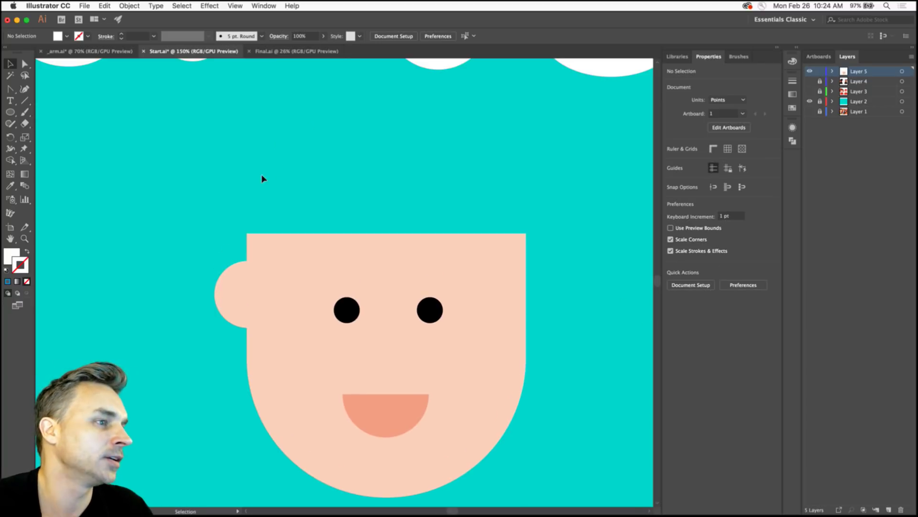
Duplicate the head shape straight up so it overlaps the eyes, and rotate the copy 180° to round the top of the head.
click(8, 112)
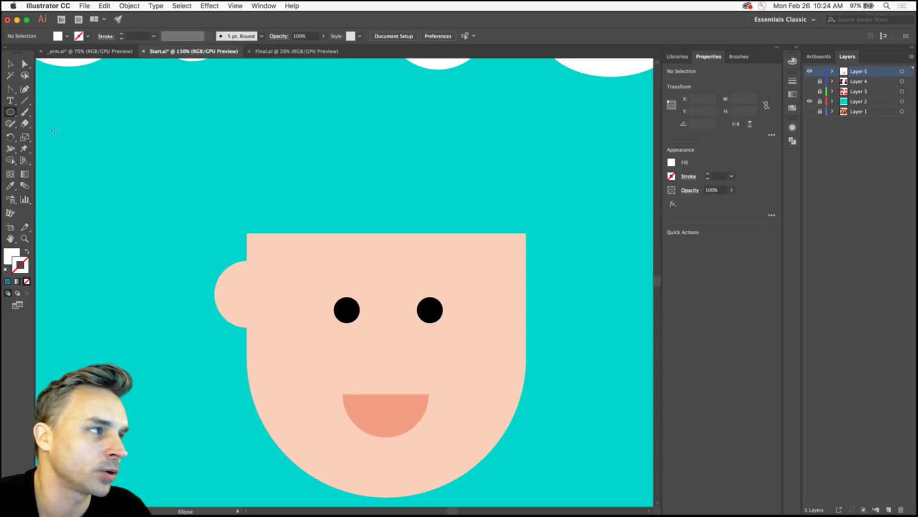
key(v)
click(259, 396)
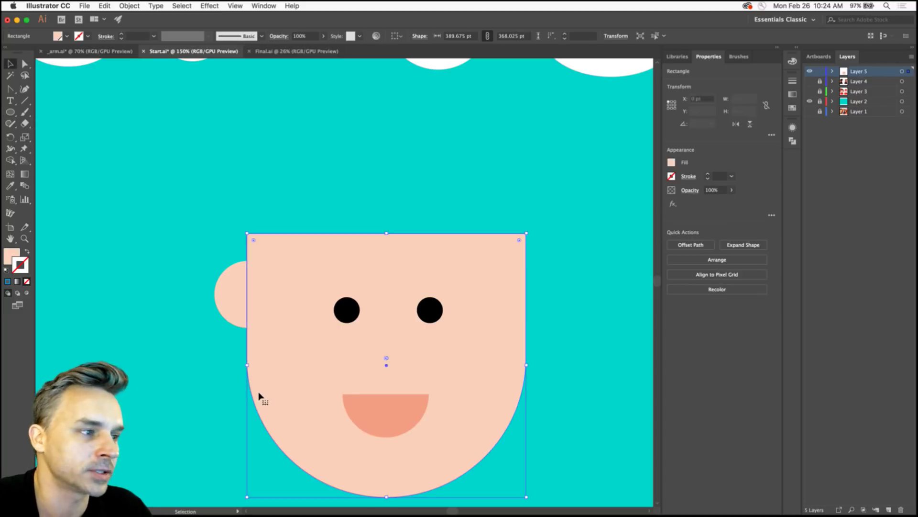
drag(294, 396, 276, 238)
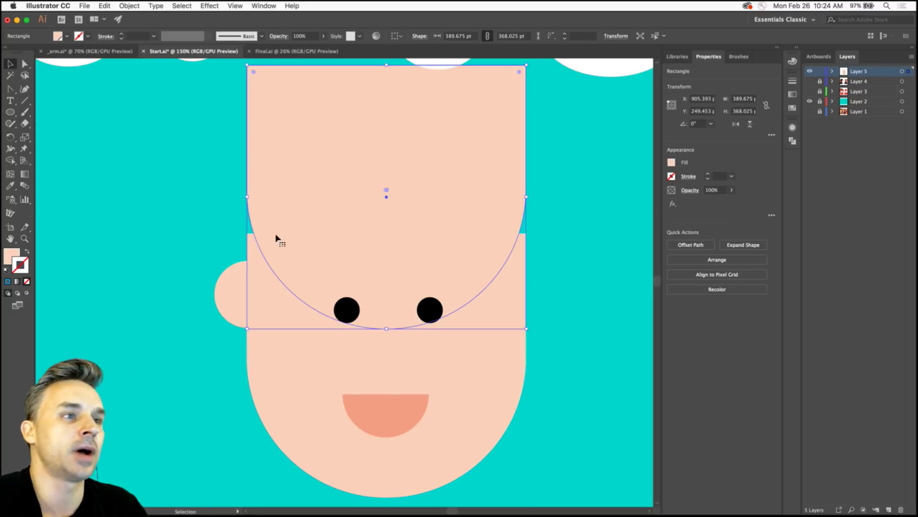
scroll(258, 230, up, 2)
drag(246, 103, 605, 358)
drag(211, 244, 215, 151)
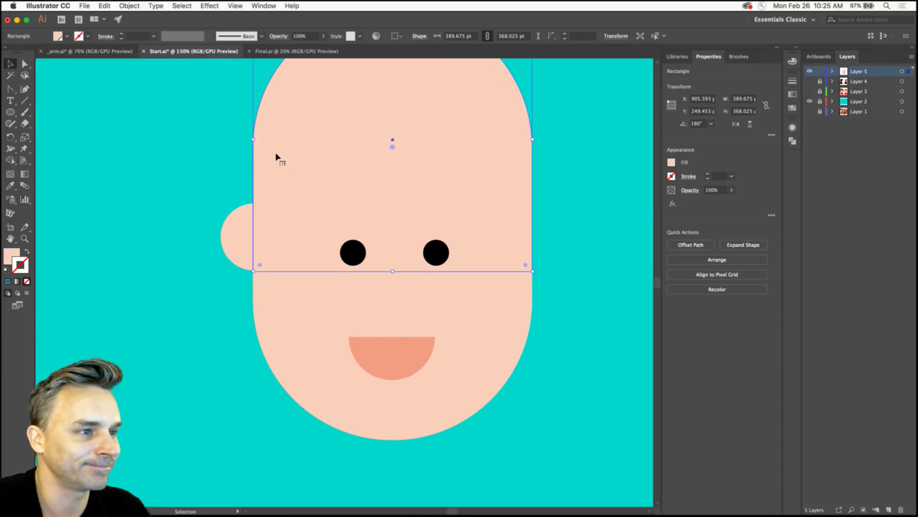
Fill the rotated head copy with the dark red swatch.
click(672, 162)
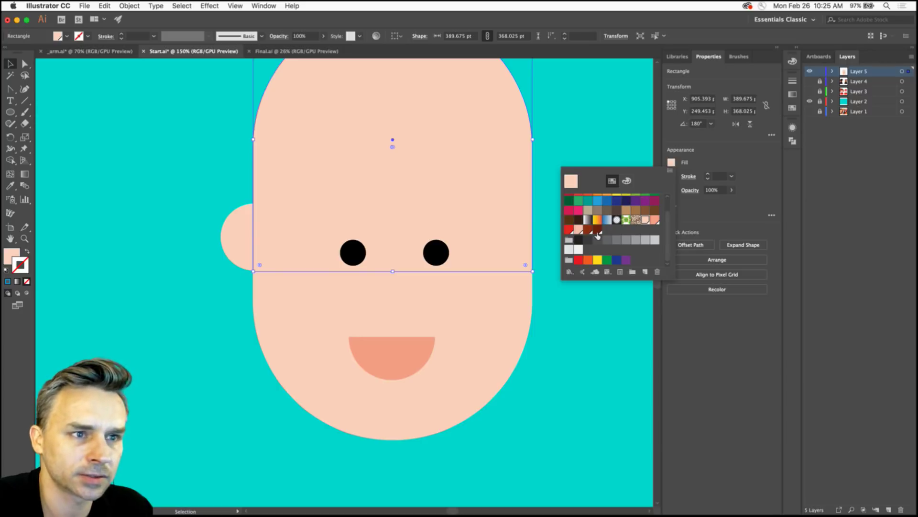
click(754, 210)
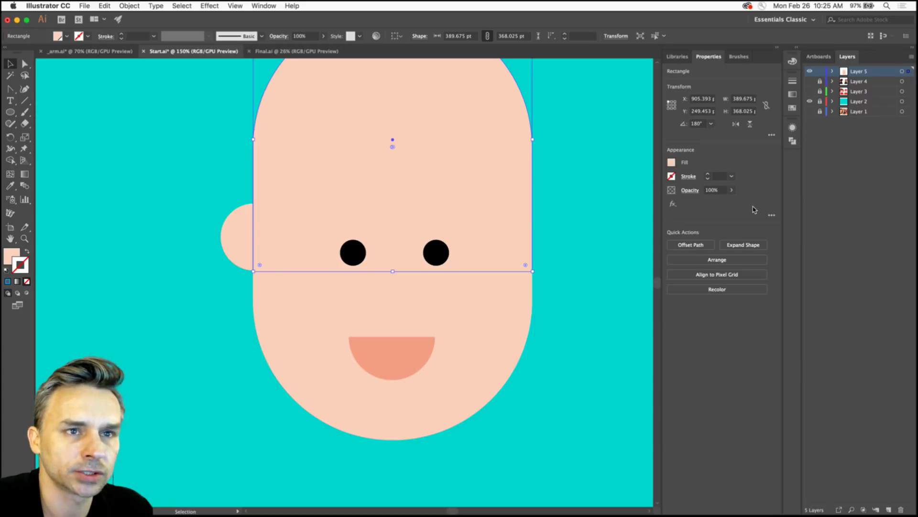
click(671, 162)
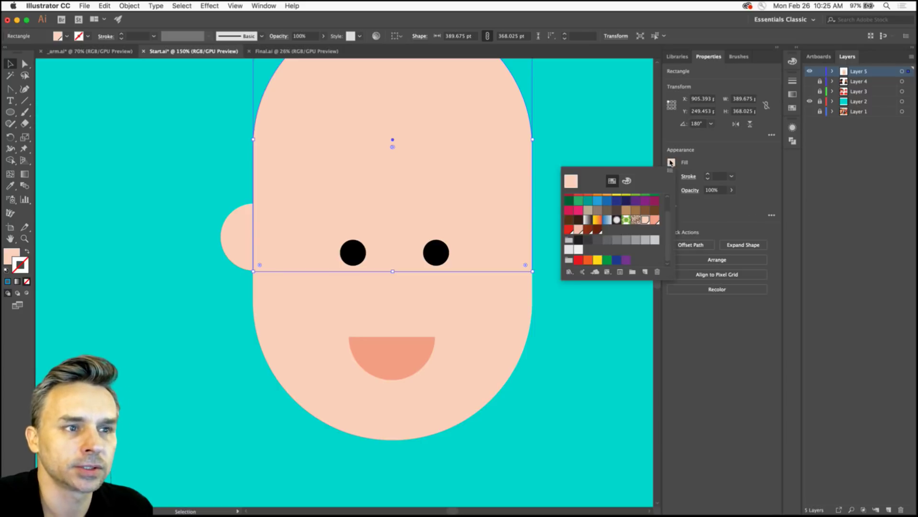
scroll(601, 207, up, 2)
click(569, 207)
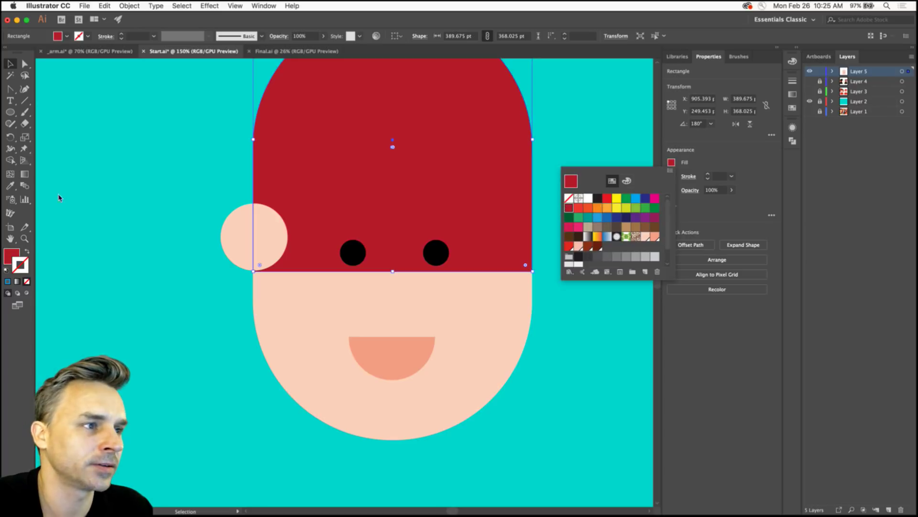
key(Escape)
Move the red shape straight sideways off the face onto the empty teal area beside it.
scroll(160, 227, up, 2)
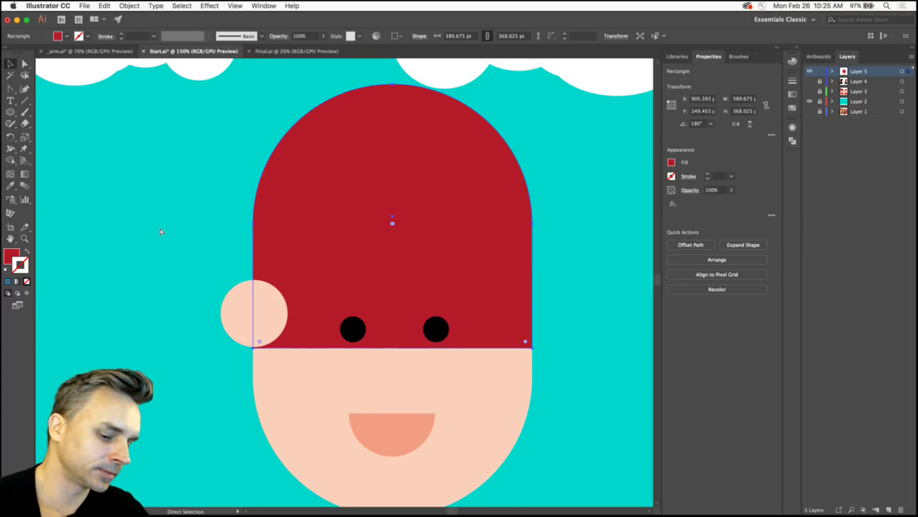
key(cmd+minus)
key(cmd+minus)
scroll(160, 232, left, 3)
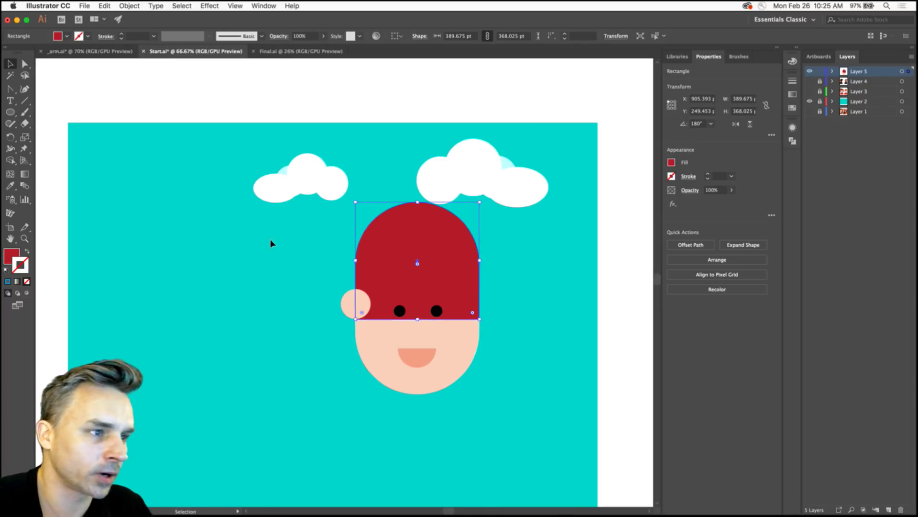
drag(408, 241, 221, 243)
click(234, 250)
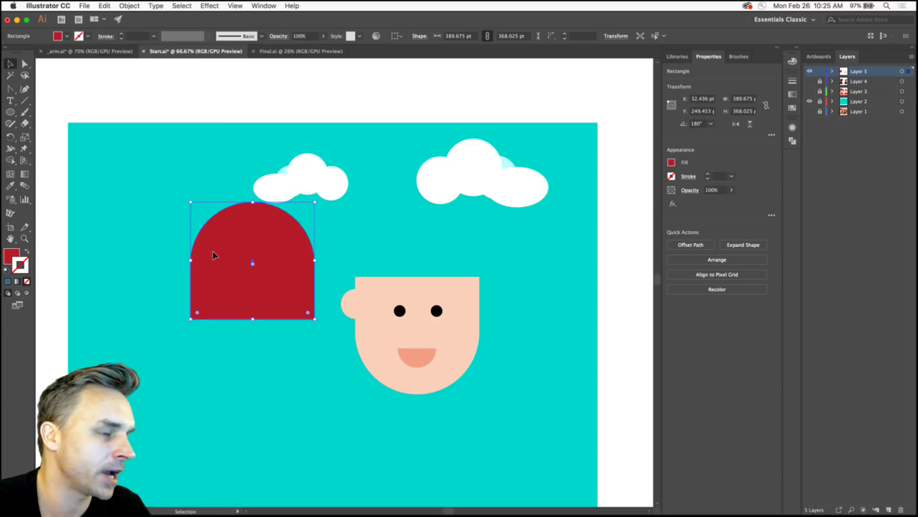
Raise the red shape's two lower anchor points together until the shape is about 228 pt high.
click(25, 63)
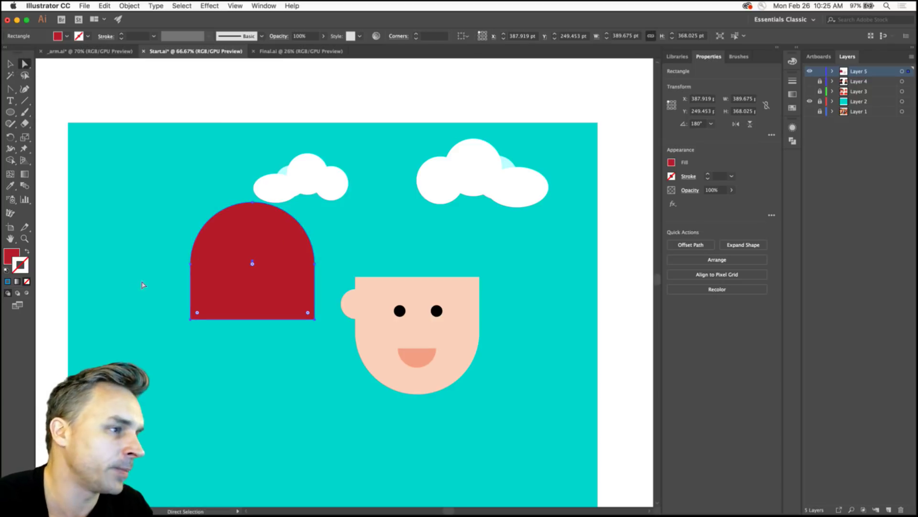
drag(334, 342, 333, 344)
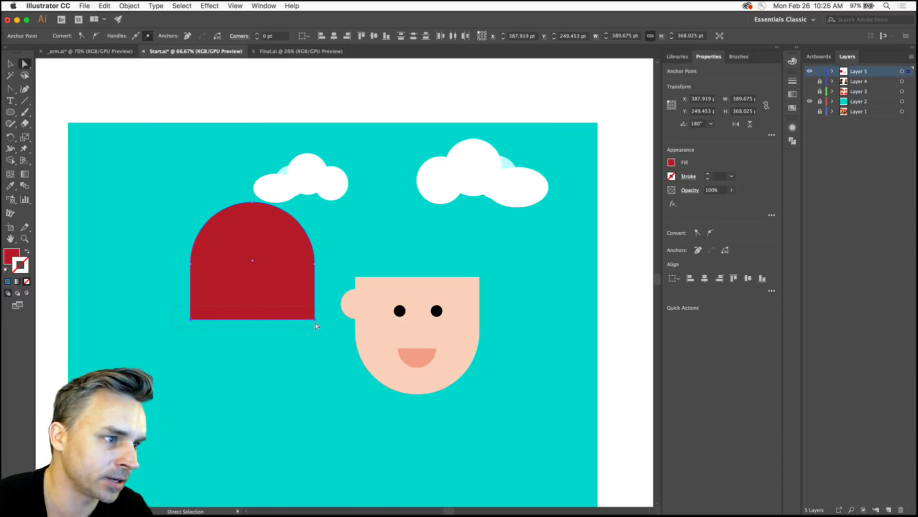
key(shift+Up)
key(shift+Up)
key(shift+Up)
key(shift+Up)
key(shift+Up)
key(shift+Up)
key(shift+Up)
key(shift+Up)
key(shift+Up)
key(shift+Up)
key(shift+Up)
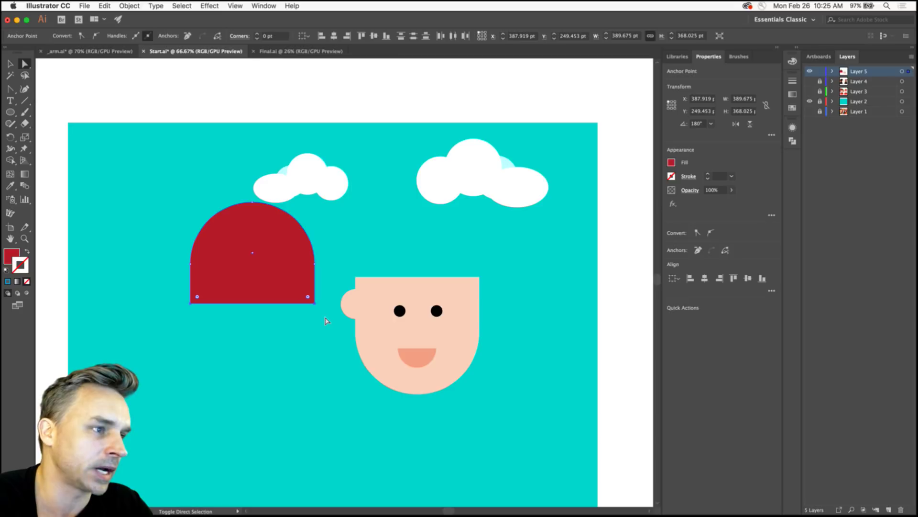
key(shift+Up)
key(shift+Up)
key(shift+Up)
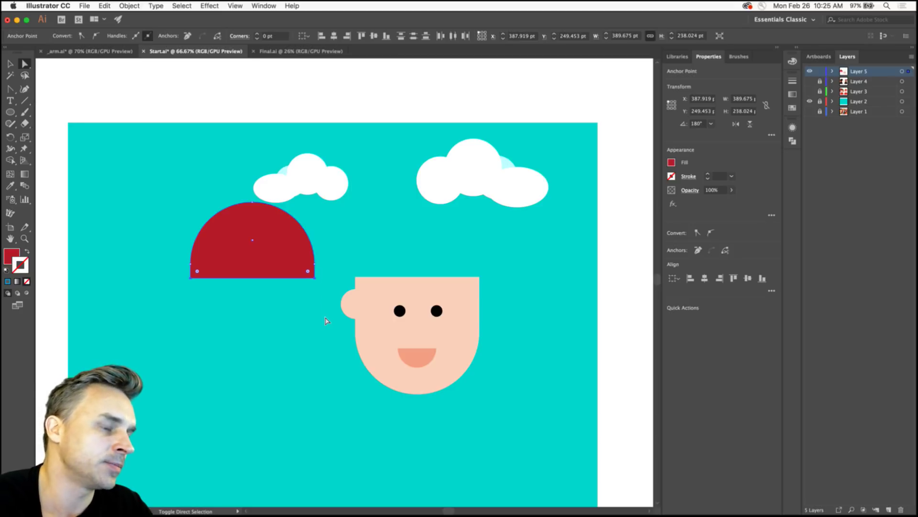
Move the shortened red shape back onto the head as a cap, aligned with the face's sides, and deselect it.
click(10, 64)
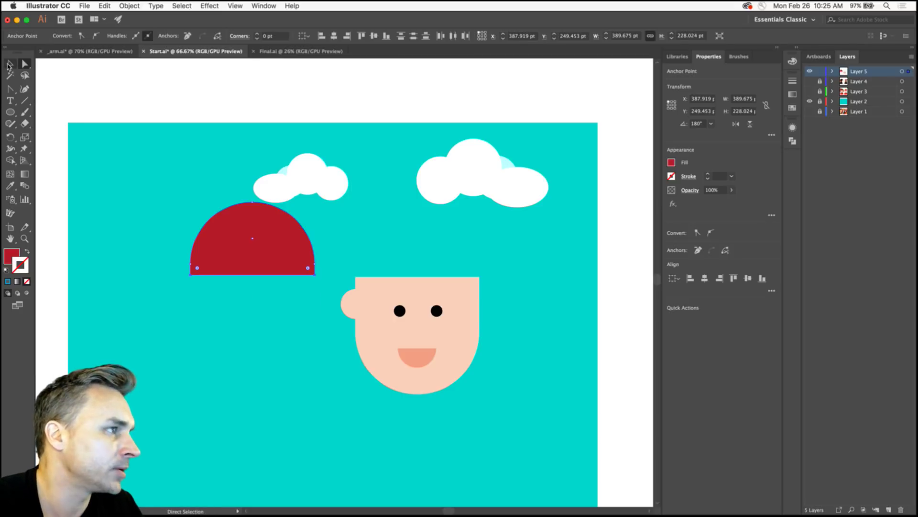
click(182, 239)
drag(271, 232, 395, 246)
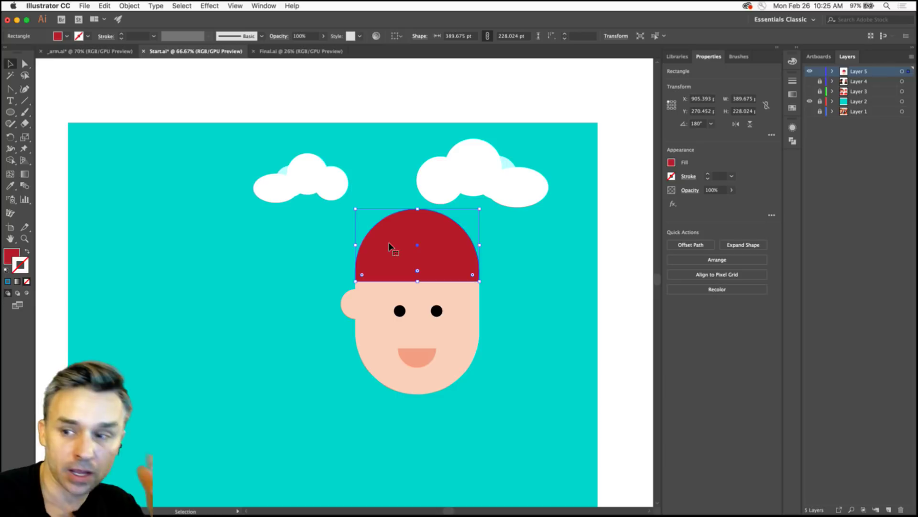
key(super+1)
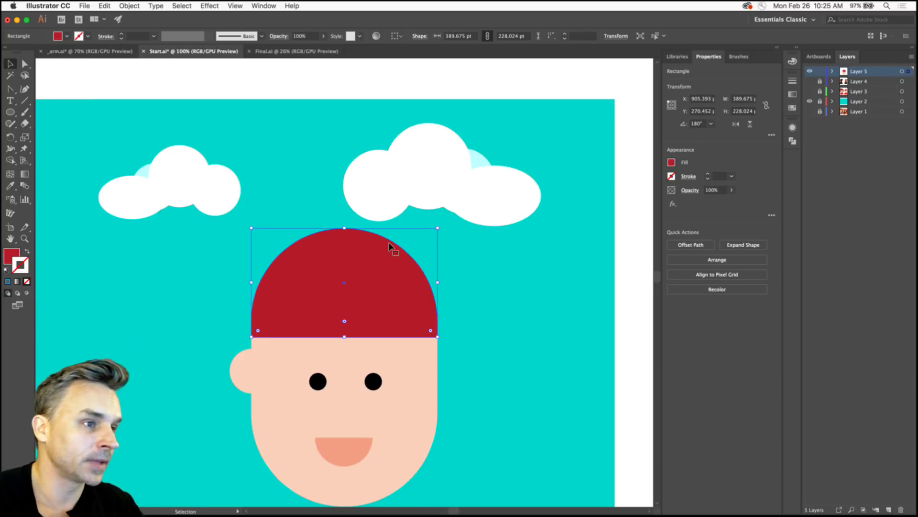
drag(389, 244, 353, 149)
click(203, 244)
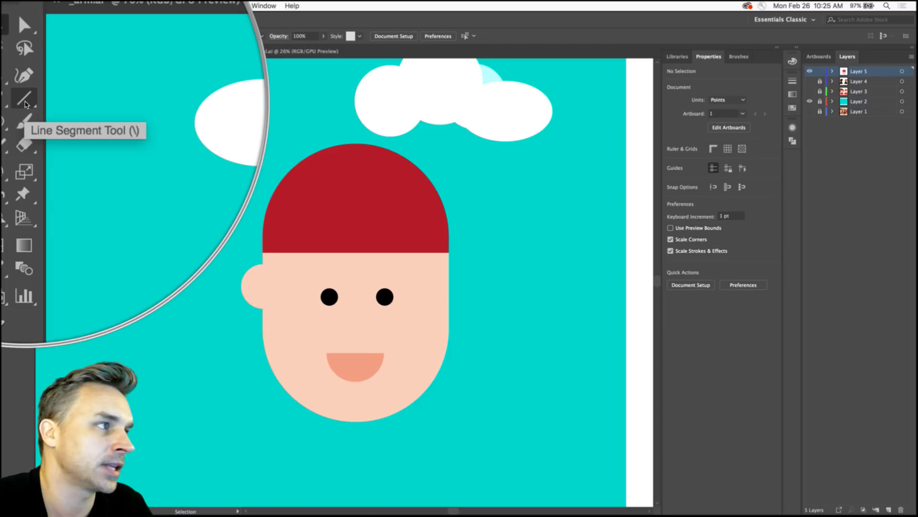
Draw a horizontal line about 437 pt long along the cap's lower edge, extending past the face, and give it a red stroke.
click(25, 101)
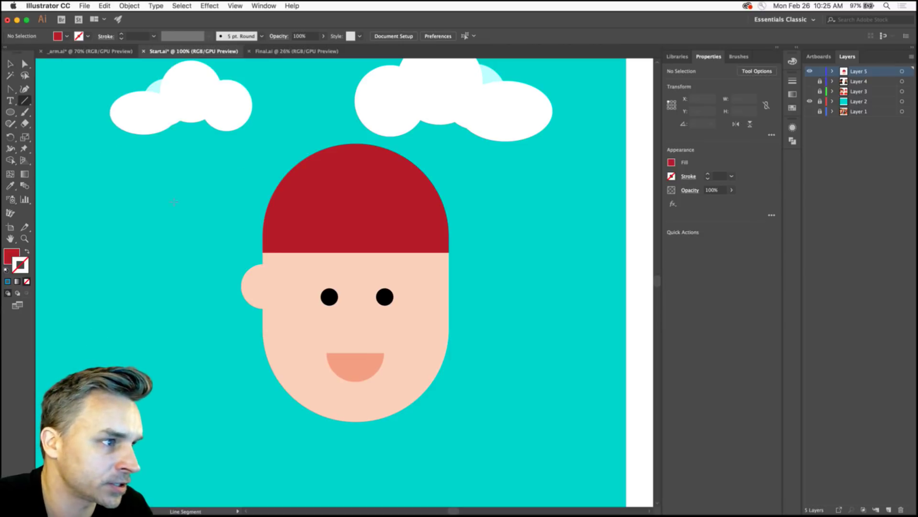
drag(291, 245, 500, 249)
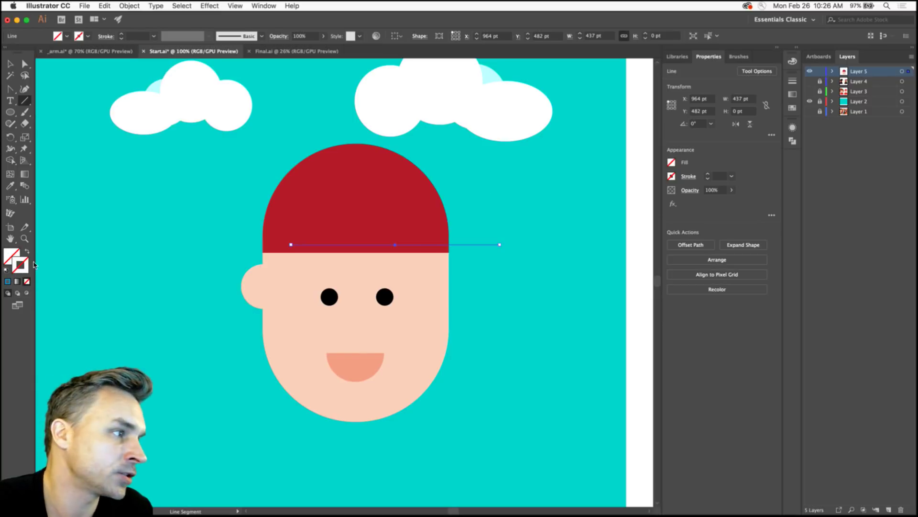
click(684, 176)
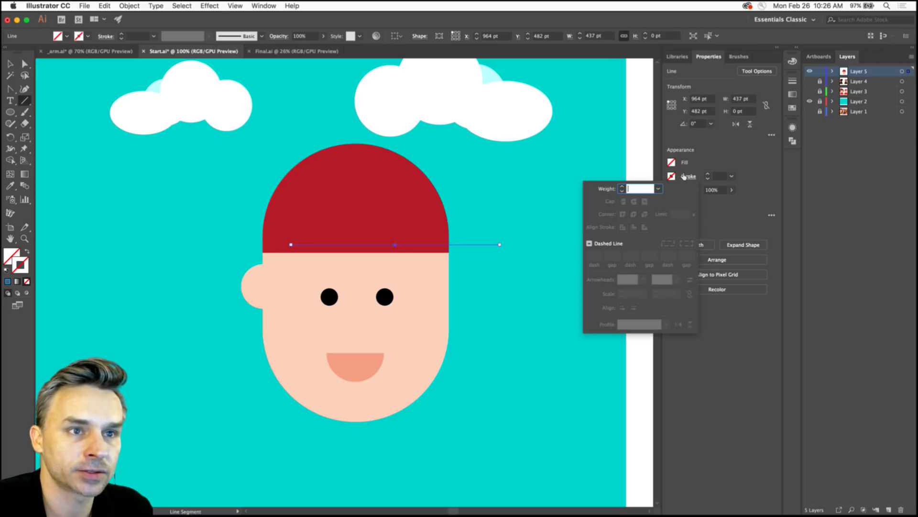
click(688, 175)
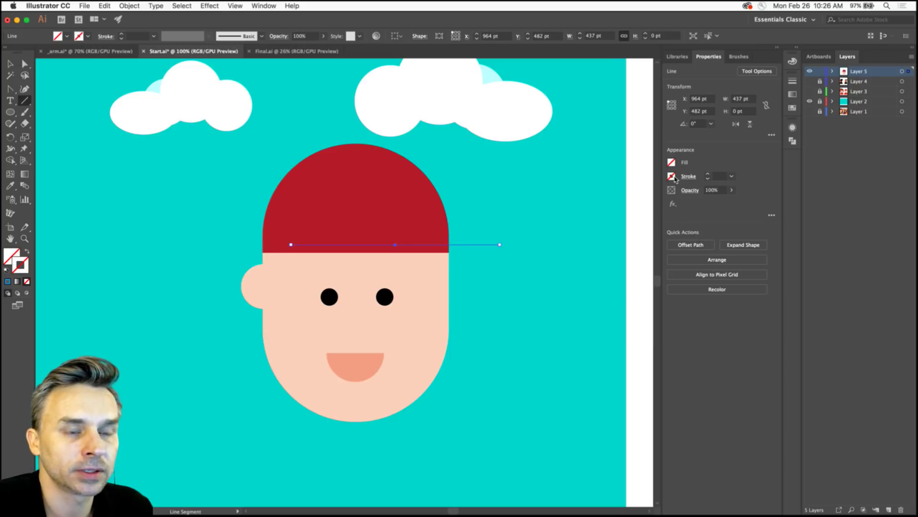
click(673, 176)
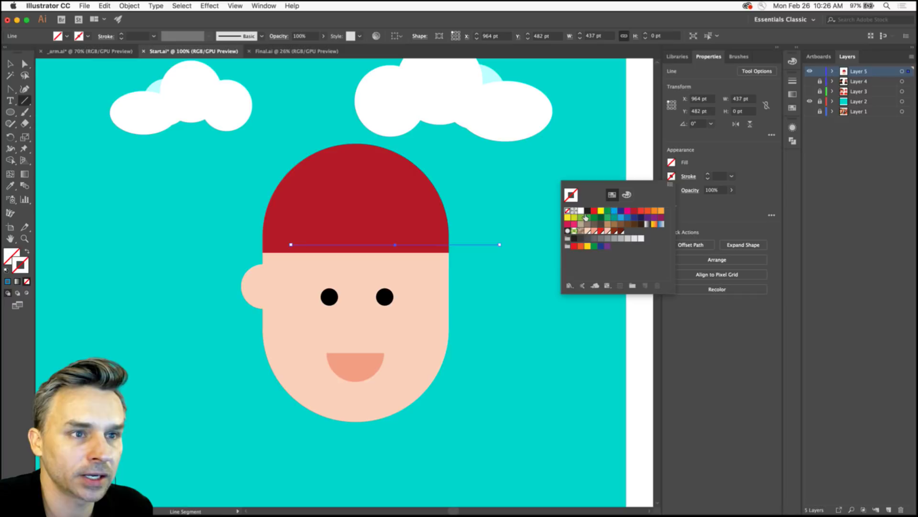
click(634, 210)
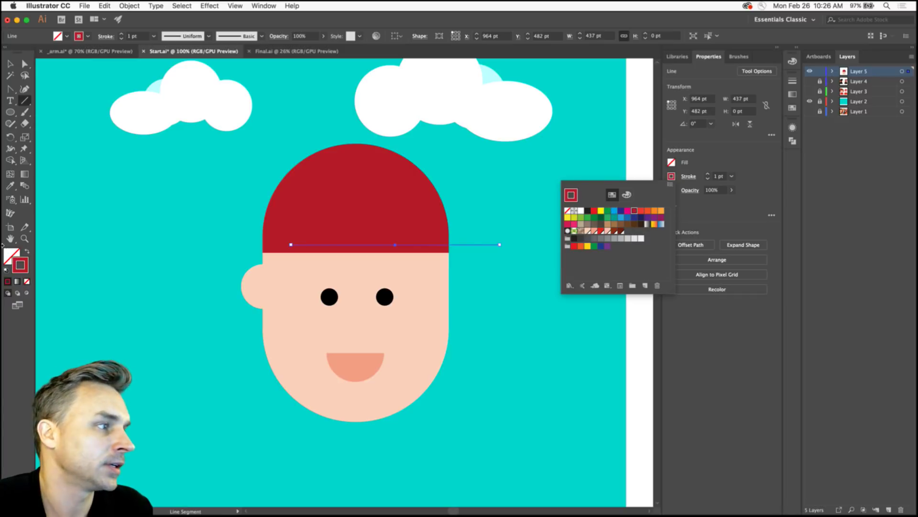
click(692, 214)
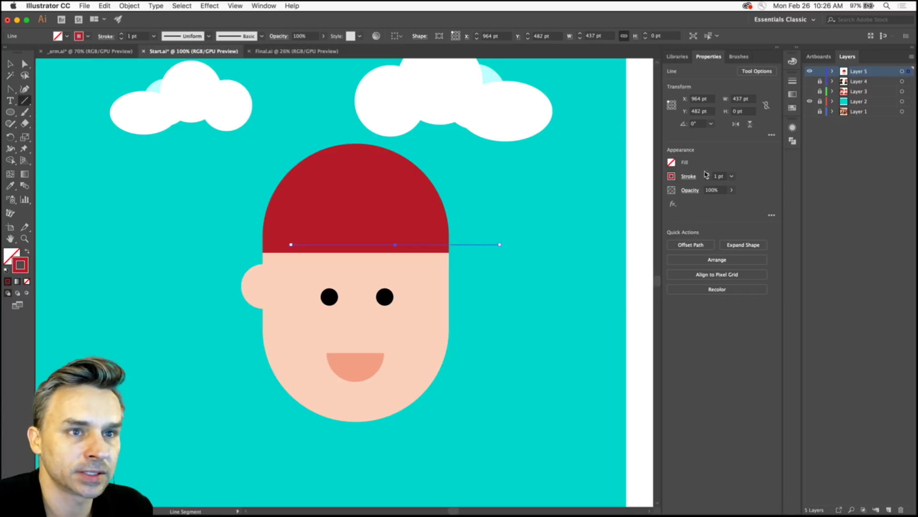
Increase the brim line's stroke weight to 33 pt.
click(708, 175)
click(708, 175)
click(709, 175)
click(709, 175)
click(709, 175)
click(709, 175)
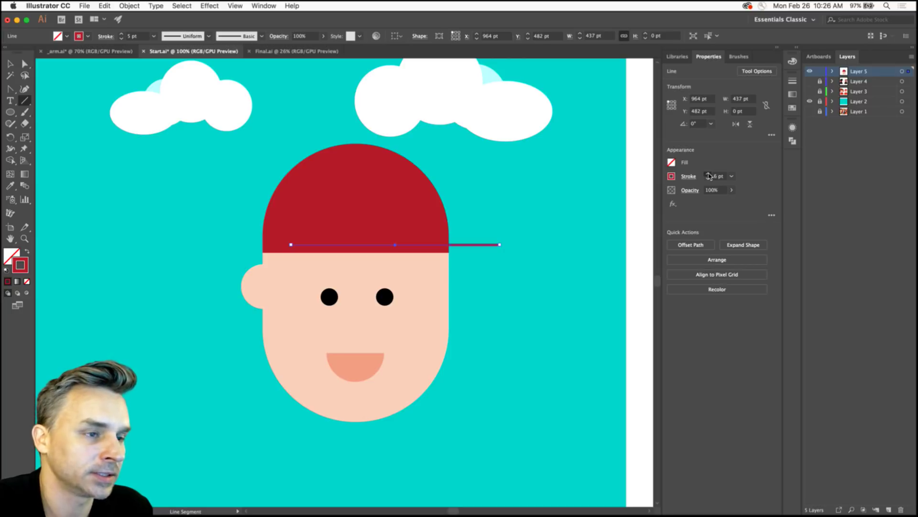
click(709, 175)
click(709, 175)
click(709, 175)
click(708, 175)
click(709, 175)
click(709, 175)
click(709, 175)
click(709, 175)
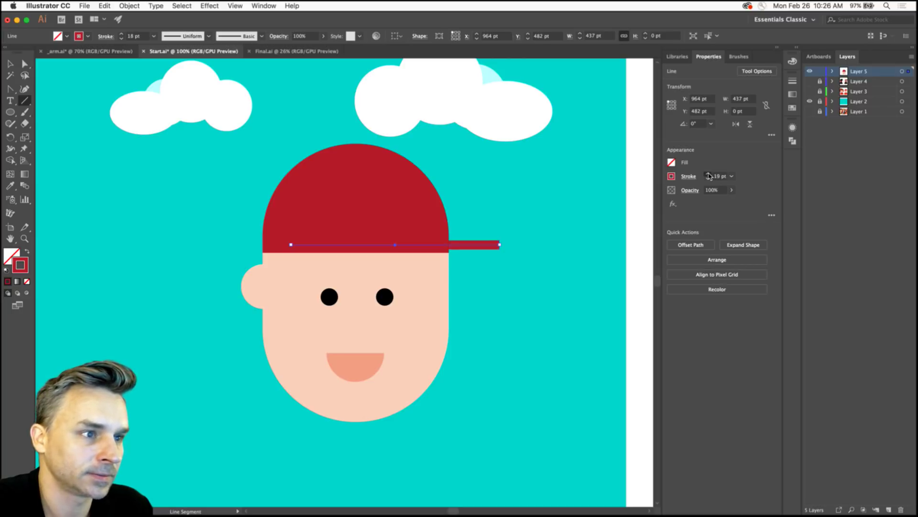
click(709, 175)
click(709, 175)
click(709, 175)
click(709, 175)
click(708, 175)
click(709, 175)
click(709, 175)
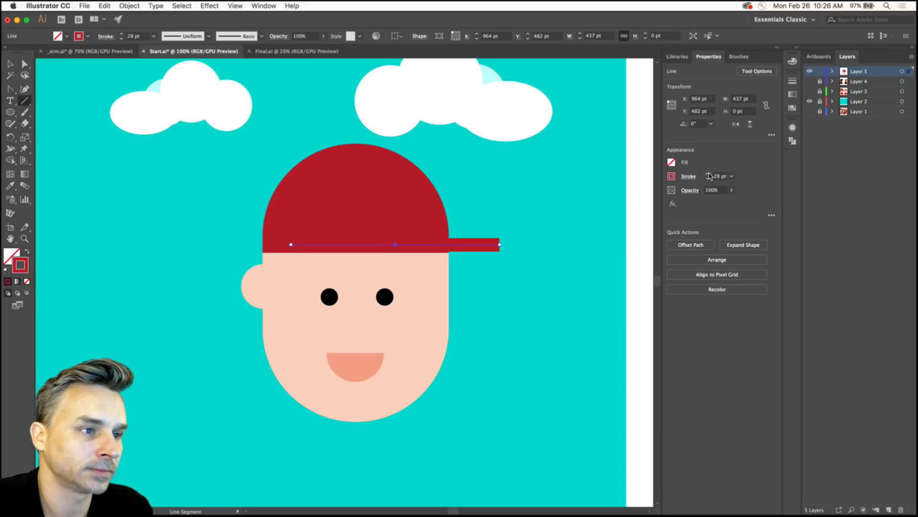
click(709, 175)
click(709, 176)
click(708, 175)
click(709, 175)
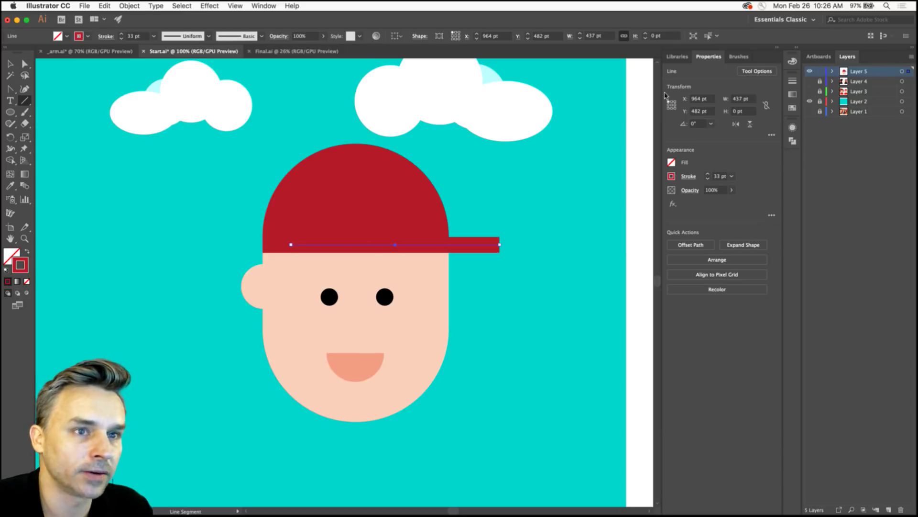
Give the brim line's stroke a round cap and deselect the line.
click(688, 176)
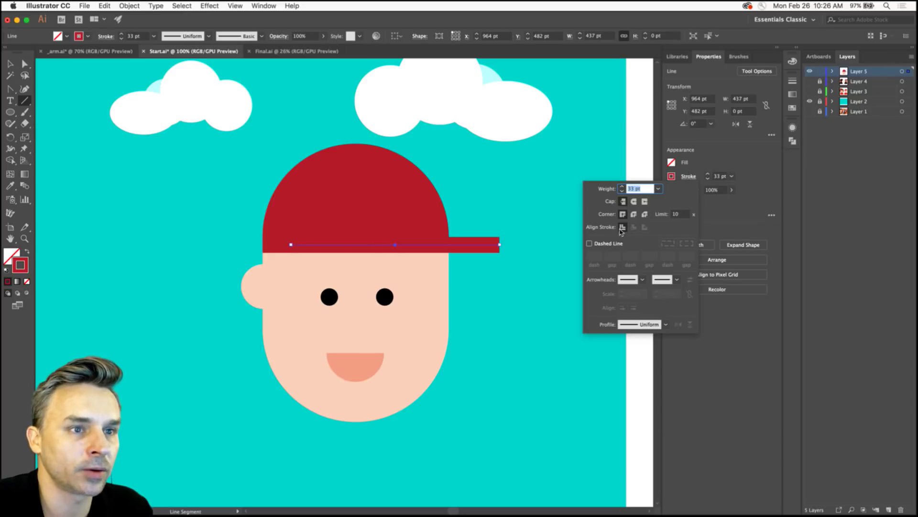
click(634, 201)
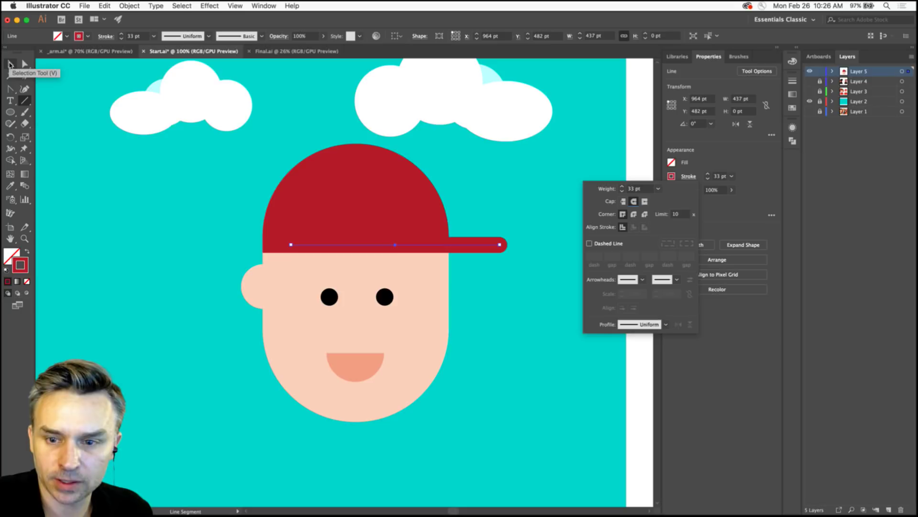
double_click(24, 100)
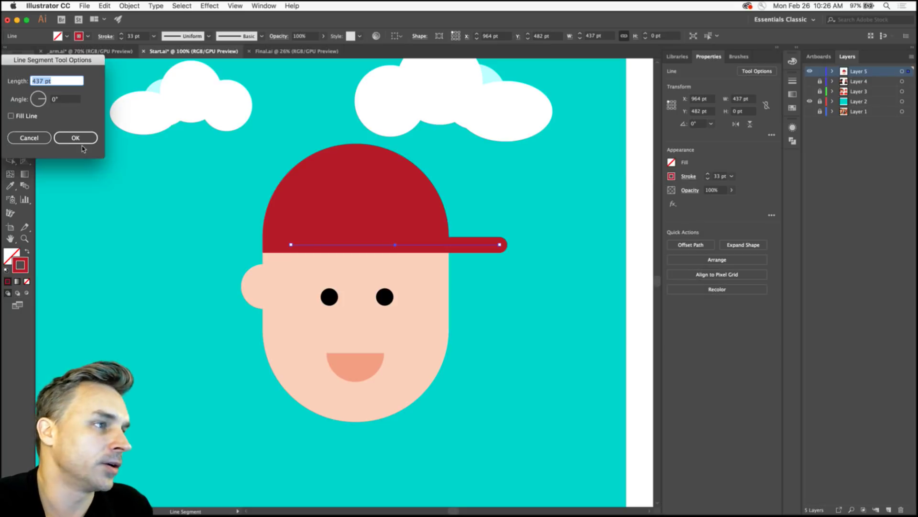
click(34, 138)
click(10, 64)
click(122, 204)
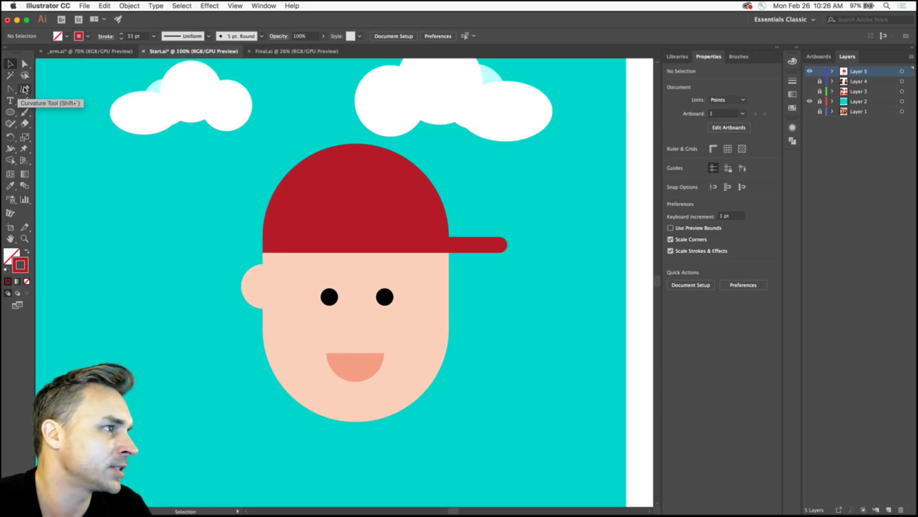
Switch to the Pen tool and set the stroke colour to the dark brown swatch for drawing the hair beside the cap.
click(10, 89)
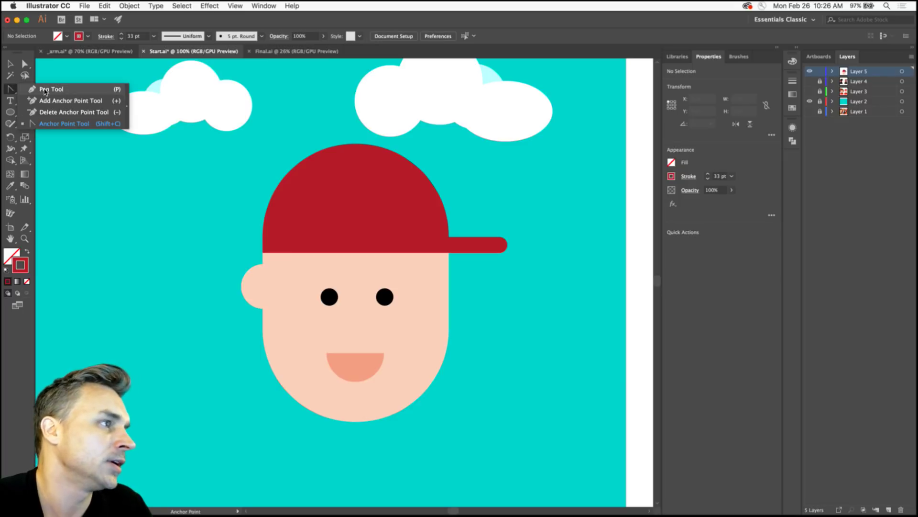
click(44, 90)
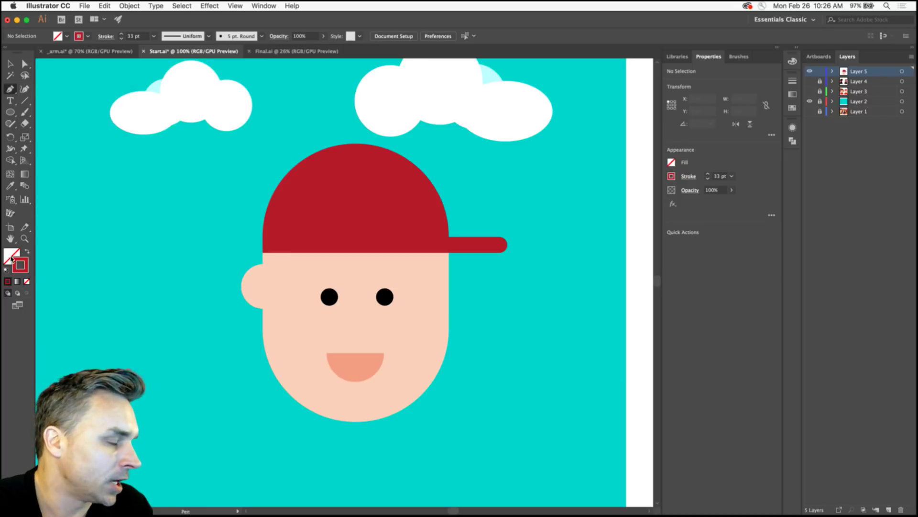
click(692, 177)
click(671, 177)
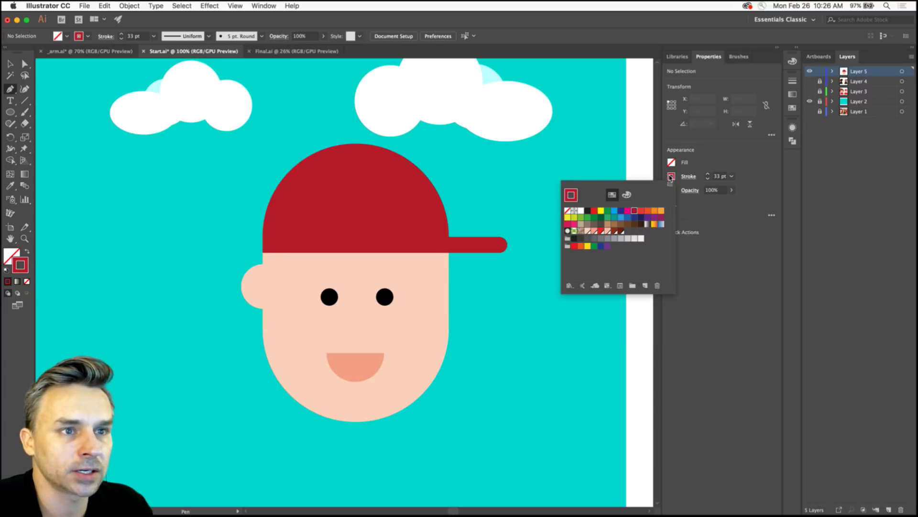
click(621, 230)
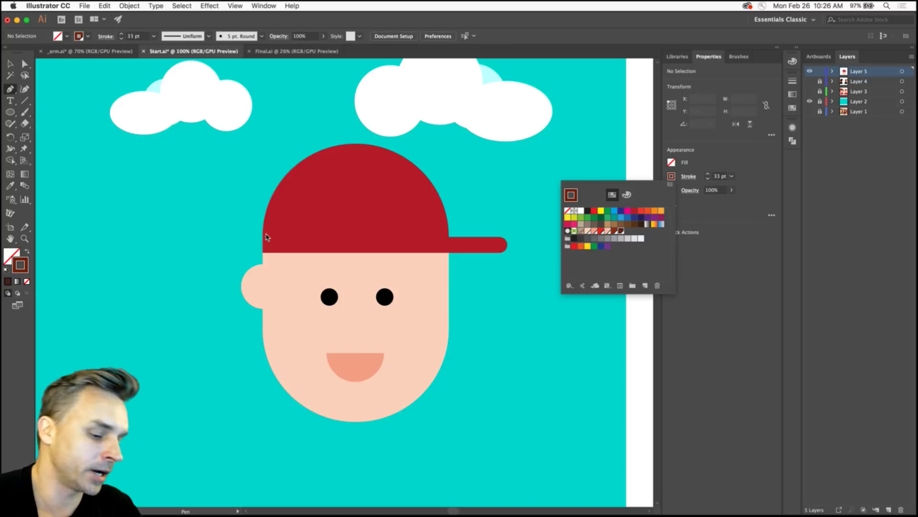
key(super+equal)
drag(236, 205, 296, 182)
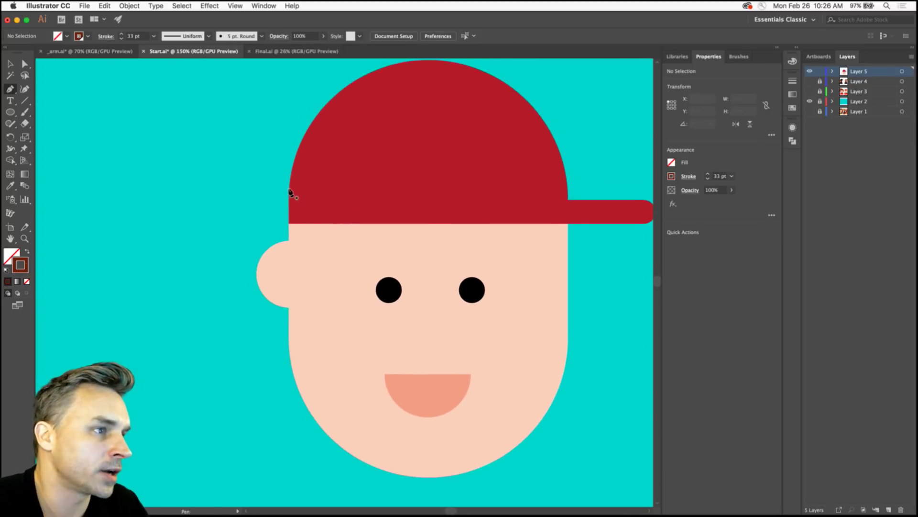
Draw a closed hair shape about 106 pt wide and 121 pt high above the ear, curved toward the eye and overlapping the cap.
click(288, 213)
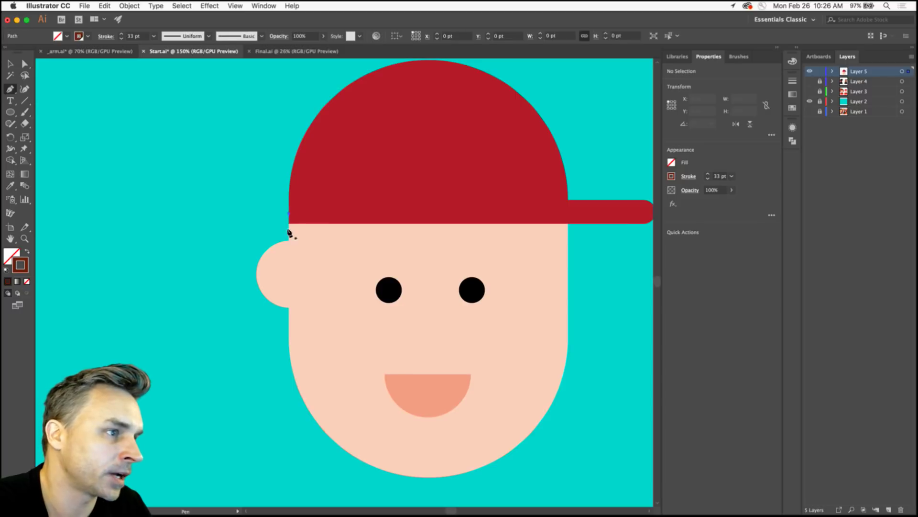
click(289, 288)
drag(359, 251, 374, 228)
click(359, 202)
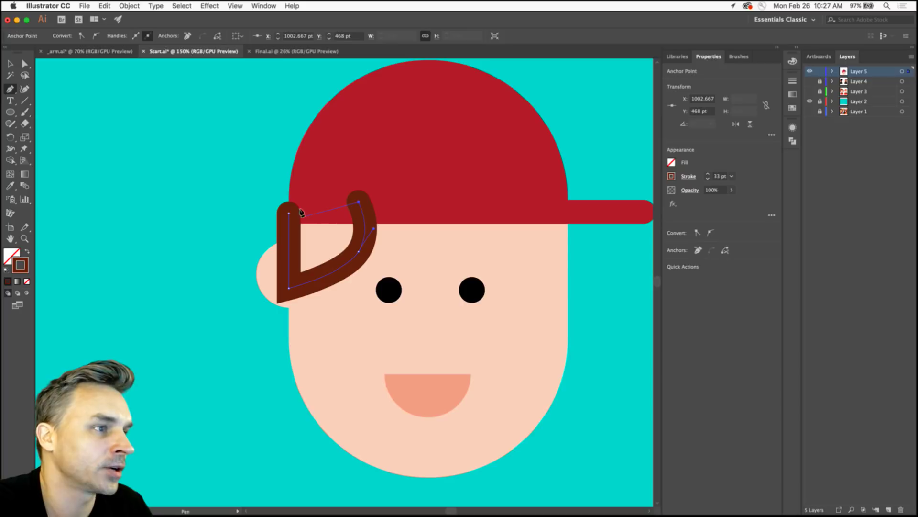
click(289, 211)
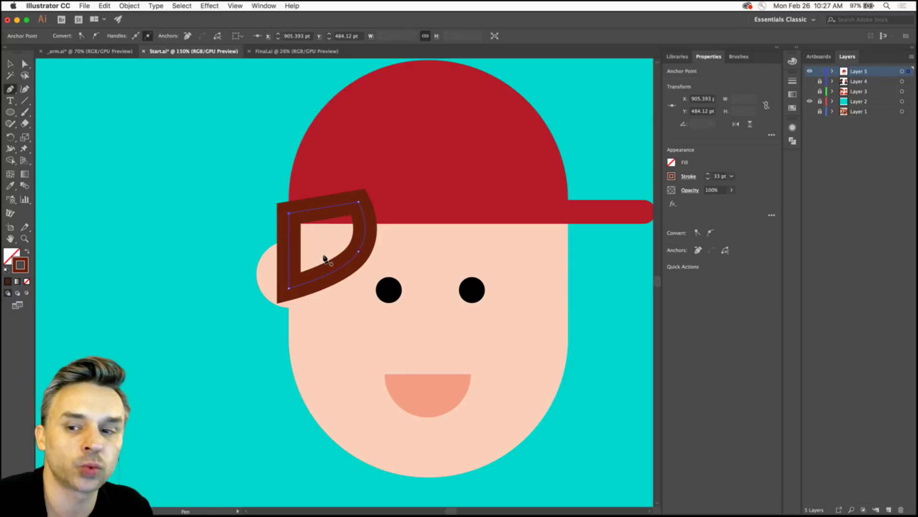
Swap the hair shape's fill and stroke so it has a dark brown fill and no stroke, and select the whole shape.
click(26, 251)
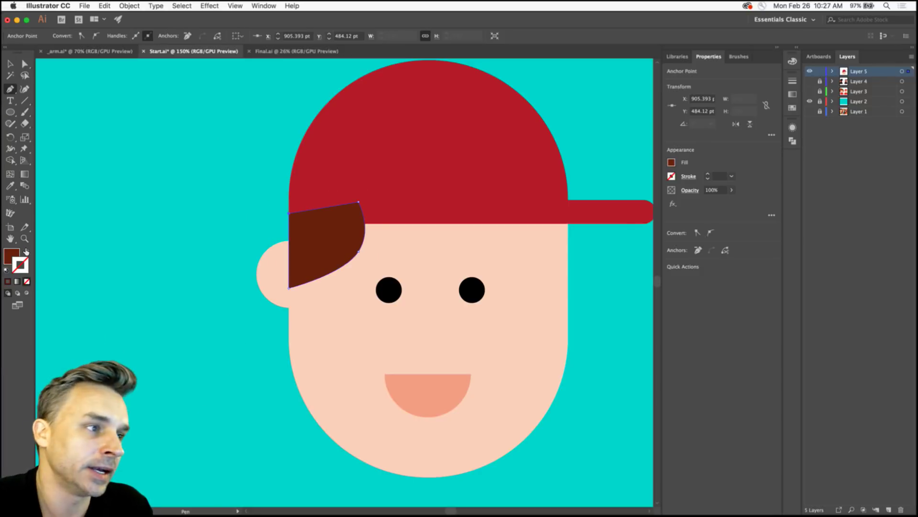
click(10, 63)
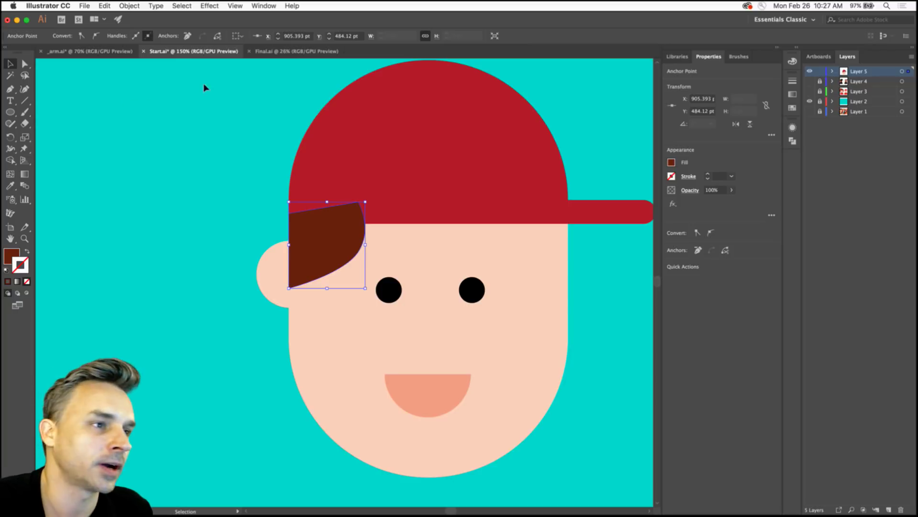
click(322, 235)
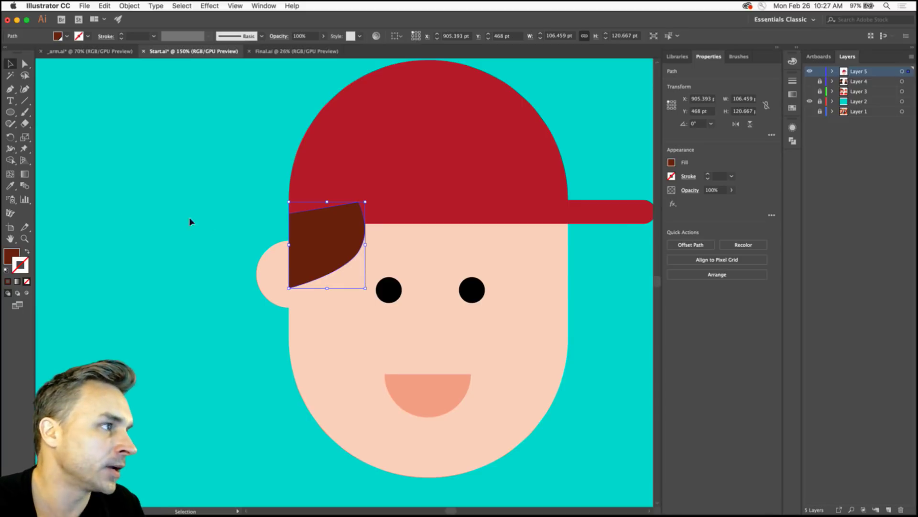
Reshape the hair's front edge by nudging its upper front anchor, straightening the edge near the cap, and moving the lower curve anchor down and toward the ear.
key(super+equal)
key(super+equal)
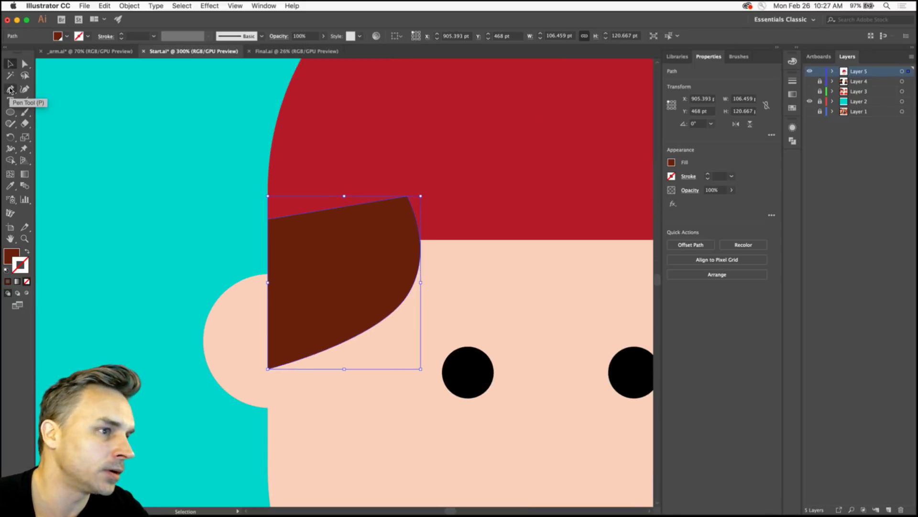
click(10, 89)
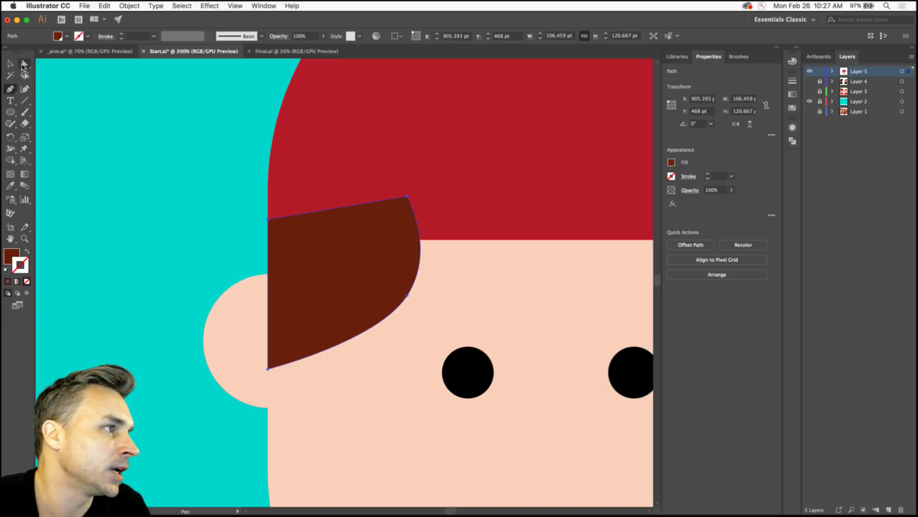
click(23, 64)
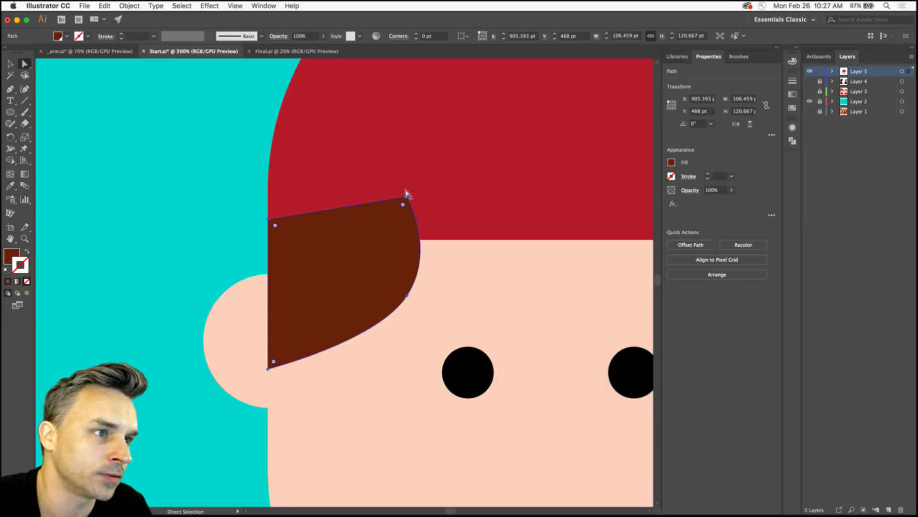
mouse_move(406, 195)
mouse_down()
mouse_move(416, 214)
mouse_move(404, 154)
mouse_move(406, 195)
mouse_up()
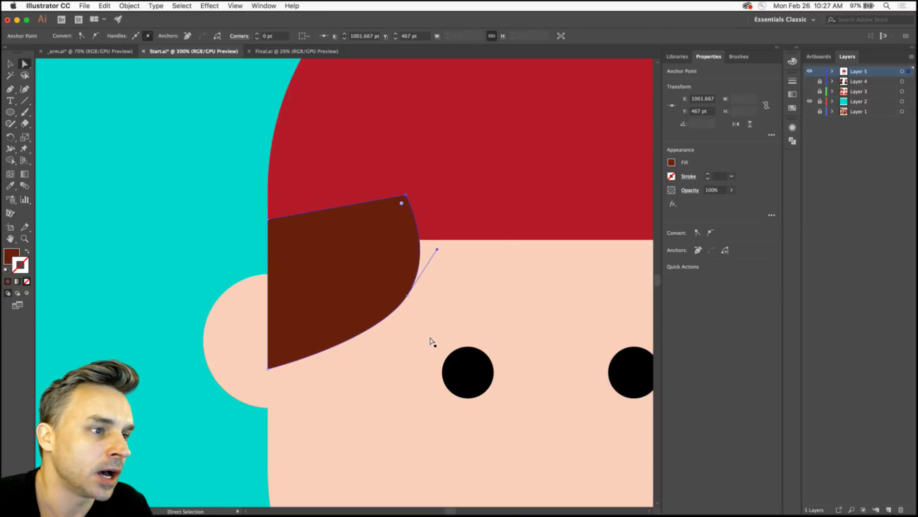
drag(408, 296, 395, 309)
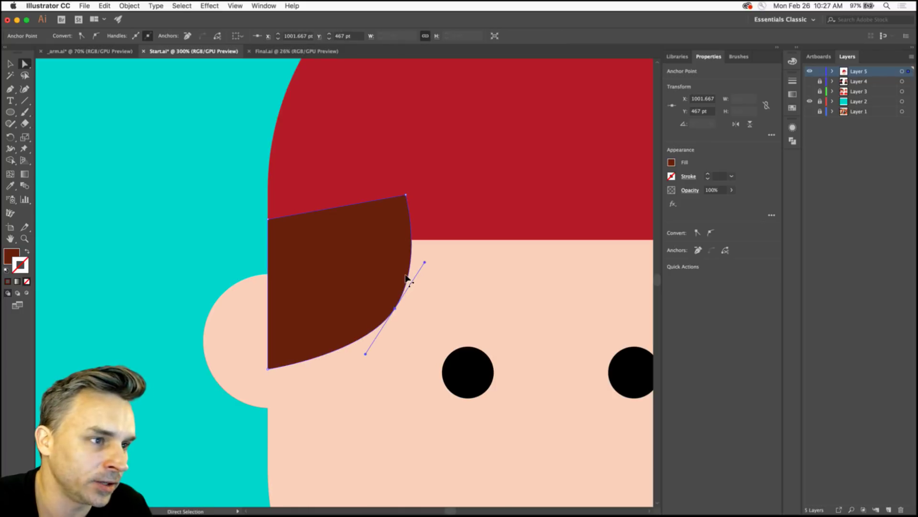
mouse_move(425, 261)
mouse_down()
mouse_move(449, 282)
mouse_move(427, 260)
mouse_up()
mouse_move(396, 312)
mouse_down()
mouse_move(385, 307)
mouse_move(393, 311)
mouse_up()
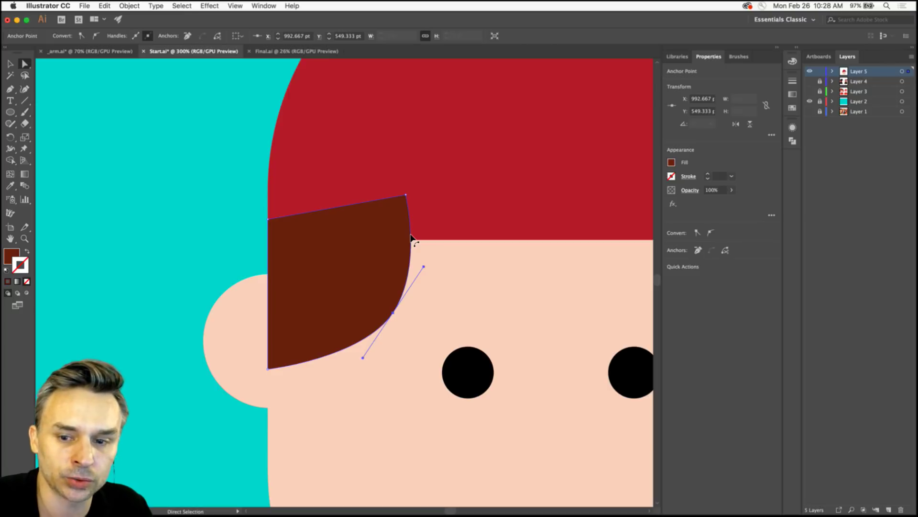
drag(410, 237, 412, 257)
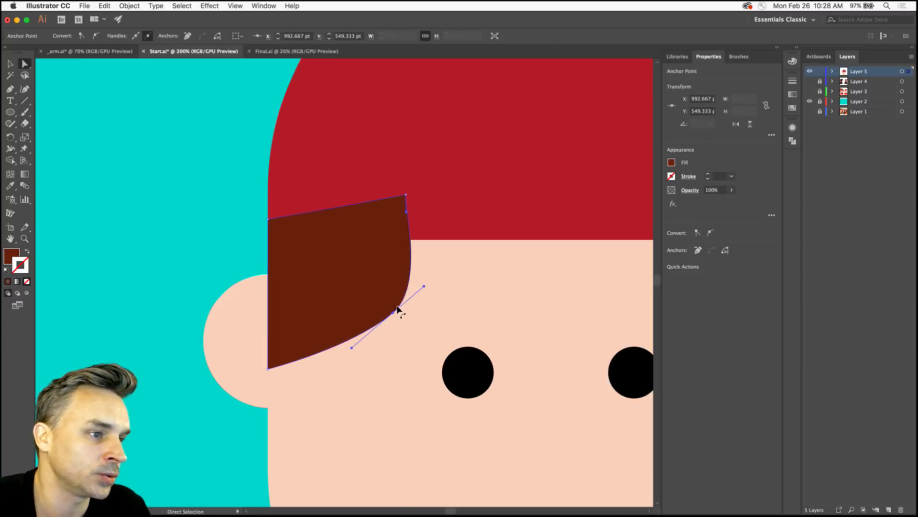
drag(395, 310, 382, 330)
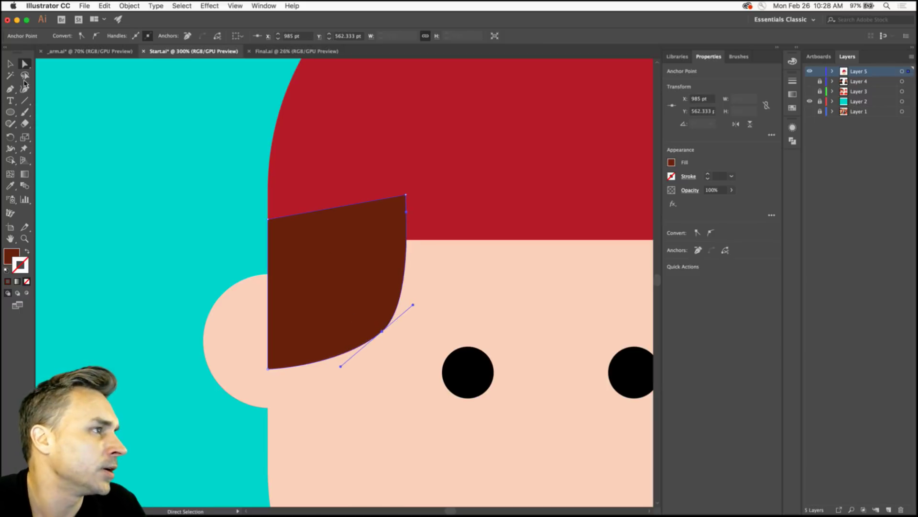
Bring the red cap and the ear circle to the front of the hair shape.
click(11, 64)
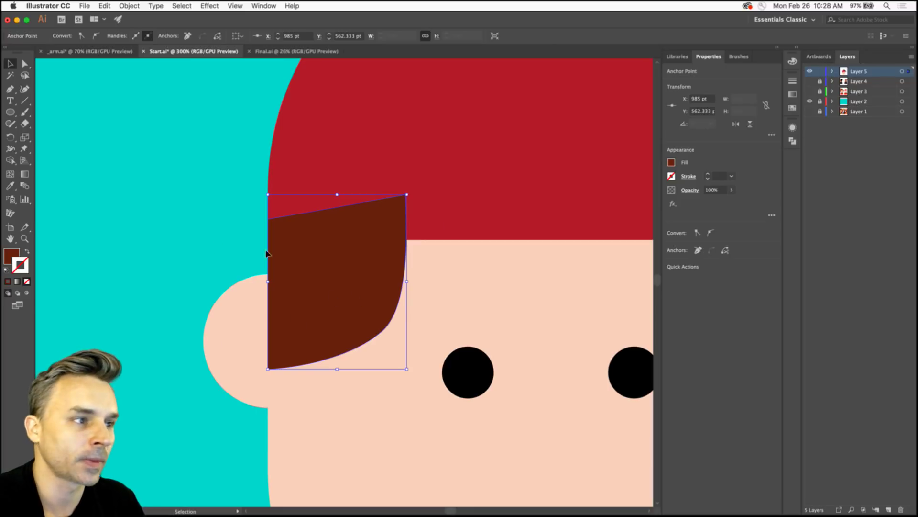
click(335, 281)
click(472, 142)
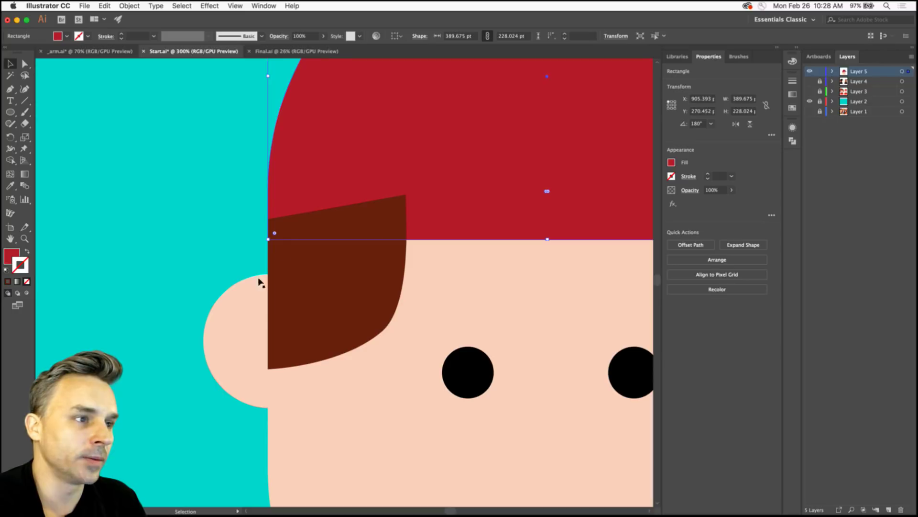
shift+click(240, 325)
right_click(240, 325)
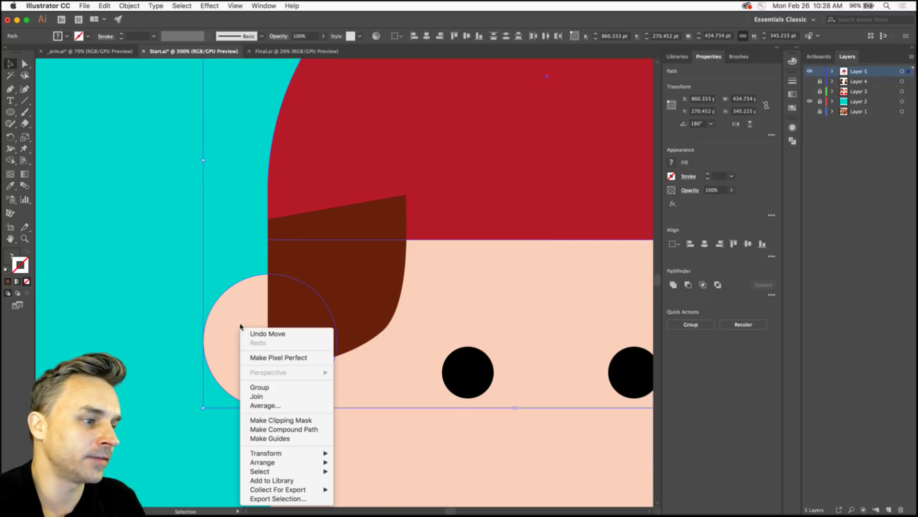
mouse_move(261, 464)
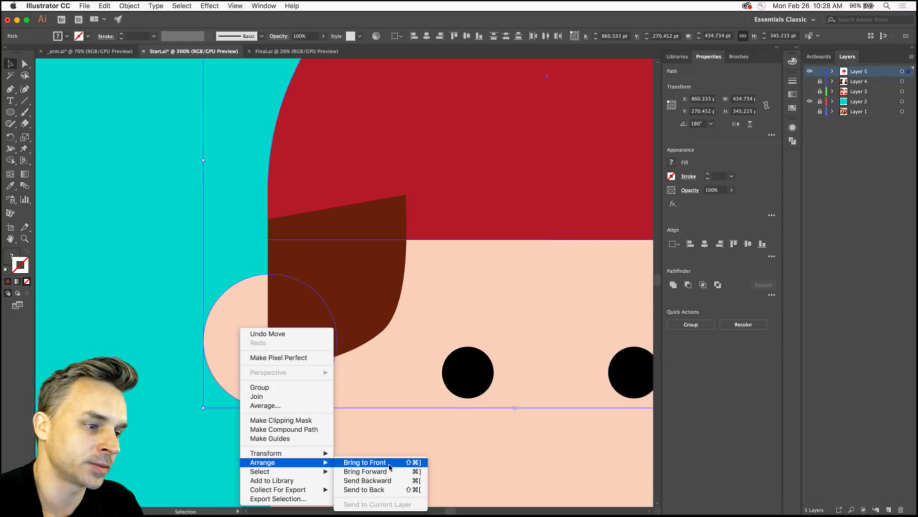
click(364, 462)
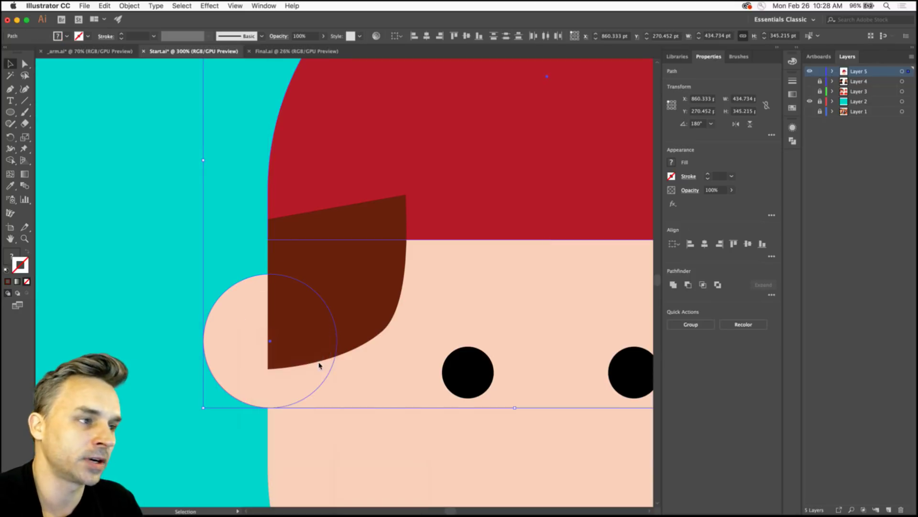
Expand Layer 5 to examine the stacking order of its objects, and deselect the artwork.
click(833, 71)
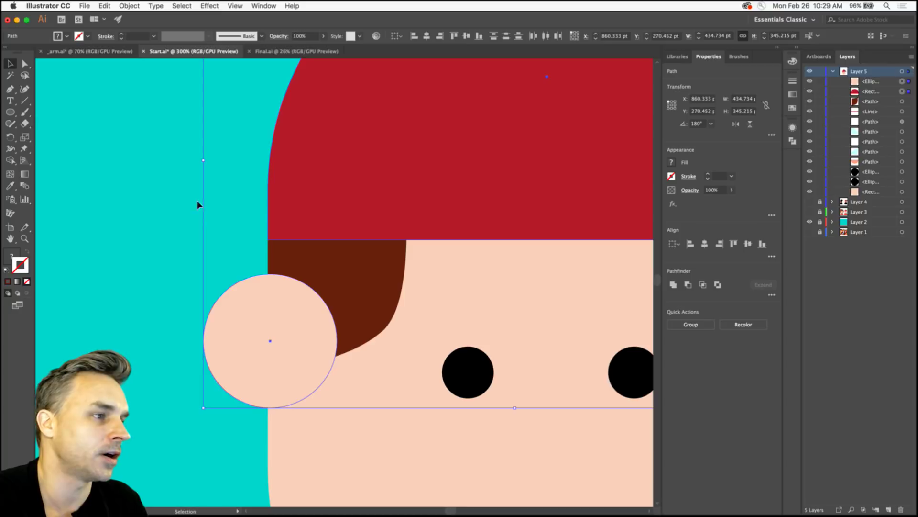
click(198, 218)
drag(235, 208, 127, 181)
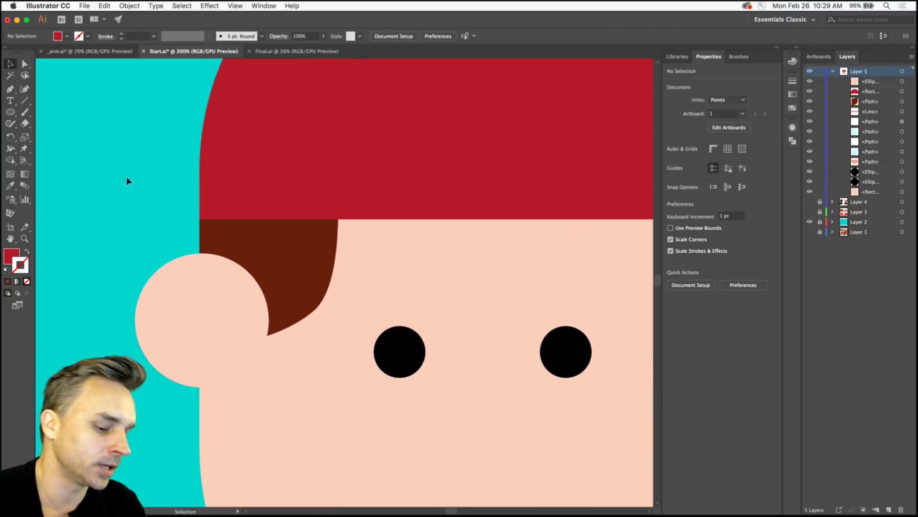
Scale the hair shape down to about 84 pt wide and 111 pt high, keeping its upper corner by the ear in place.
key(super+minus)
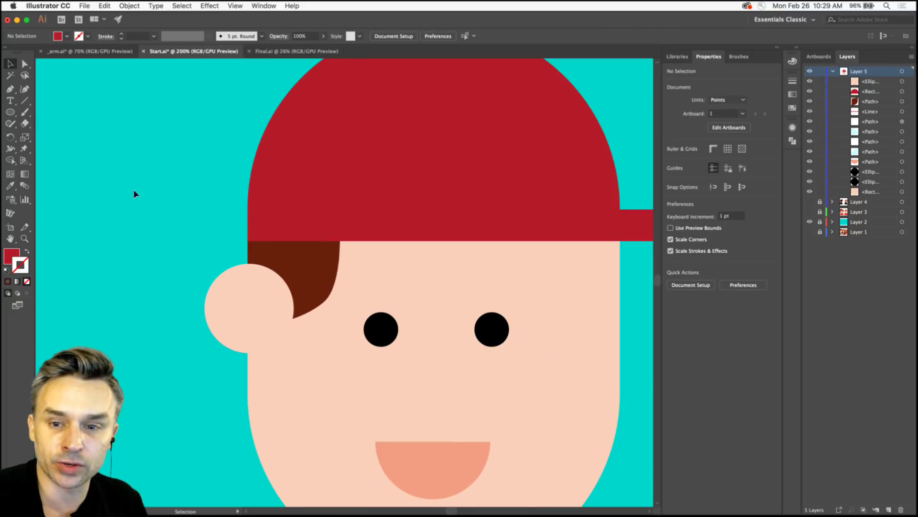
click(312, 265)
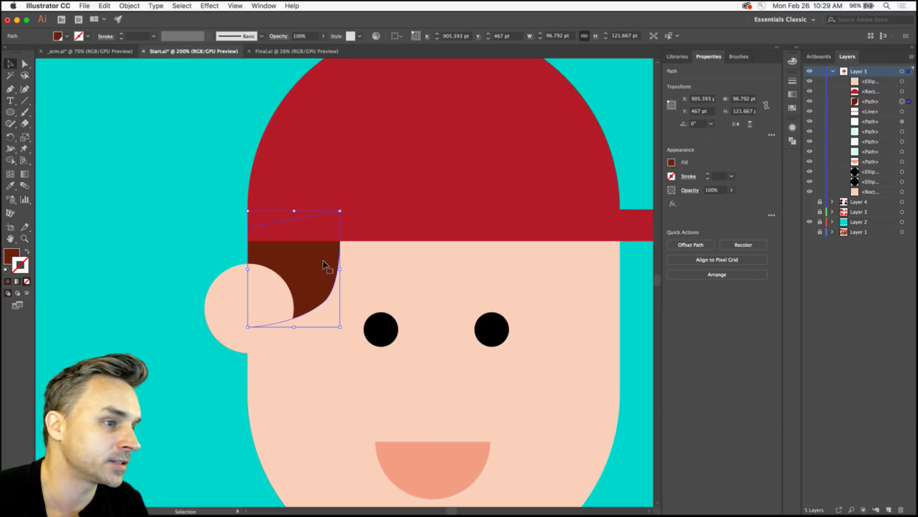
drag(341, 327, 329, 318)
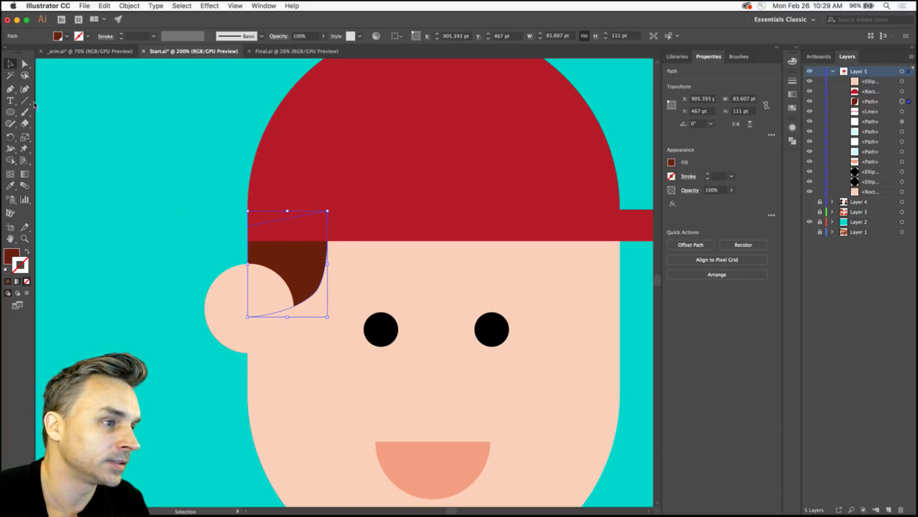
Refine the hair's lower curve by steepening its anchor's handle and moving the anchor 6 pt up and 2 pt left, and deselect the shape.
click(23, 64)
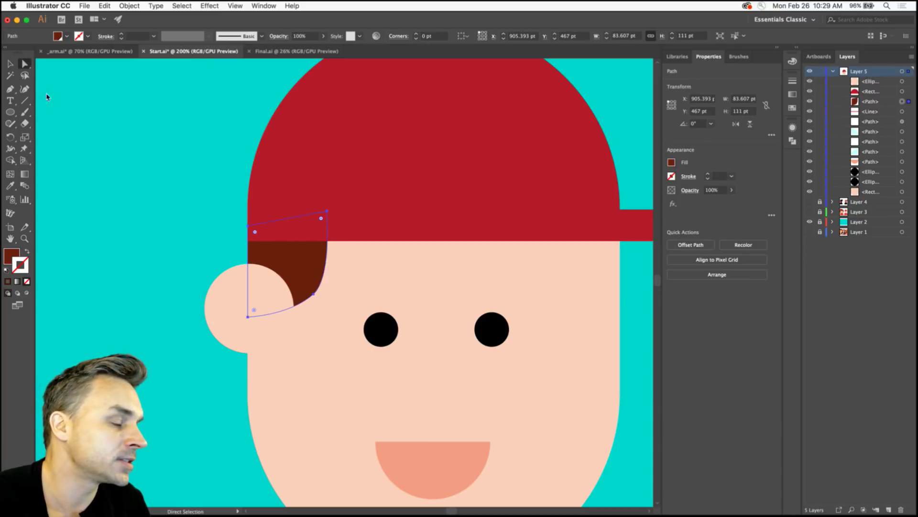
click(314, 294)
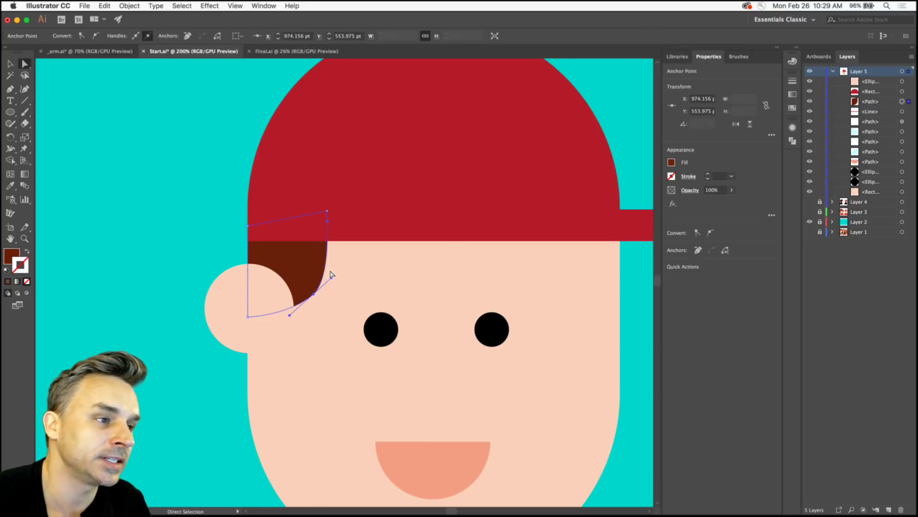
mouse_move(332, 274)
mouse_down()
mouse_move(328, 261)
mouse_move(331, 269)
mouse_up()
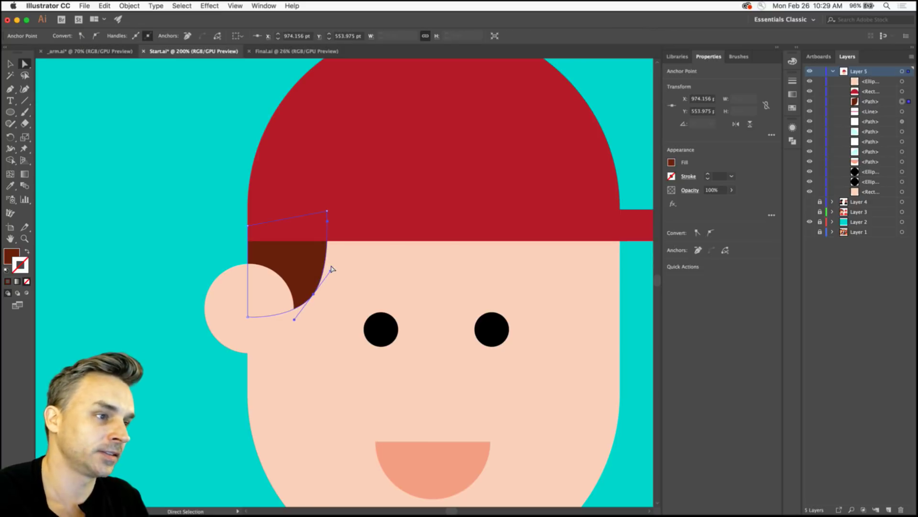
key(Up)
key(Up)
key(Up)
key(Up)
key(Up)
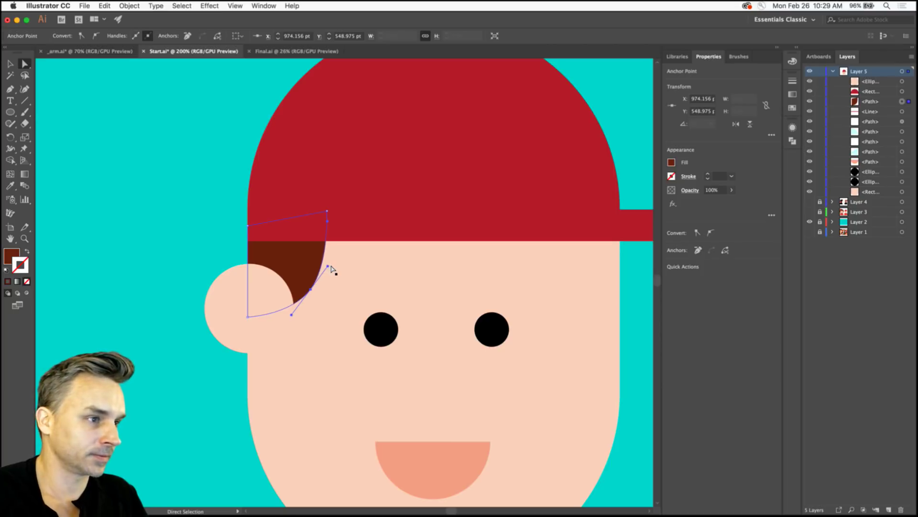
key(Left)
key(Left)
key(Up)
key(super)
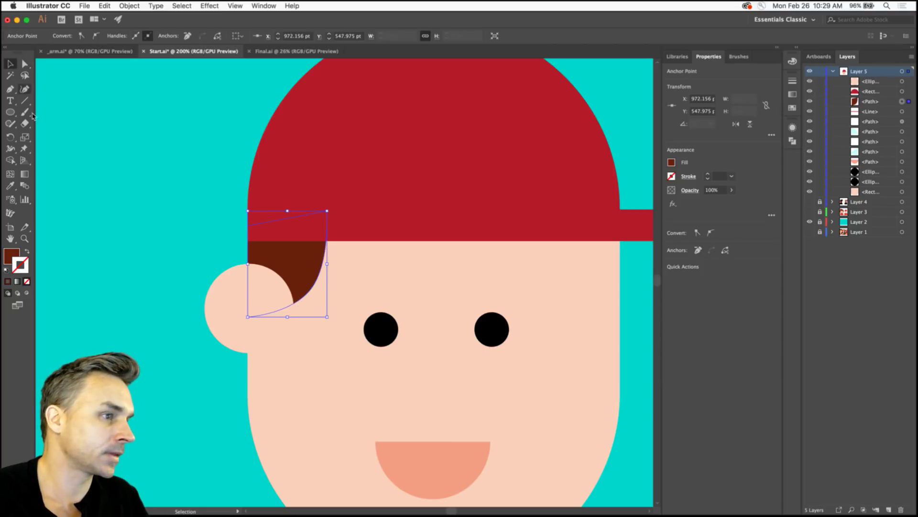
super+click(97, 173)
Select both eyes and the mouth together and move them 30 pt to the right on the face.
key(super+minus)
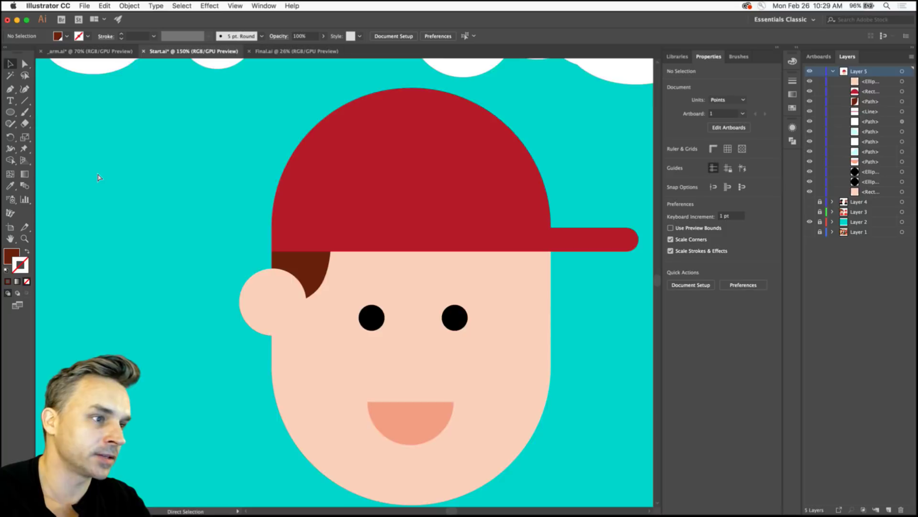
key(super+minus)
key(super+minus)
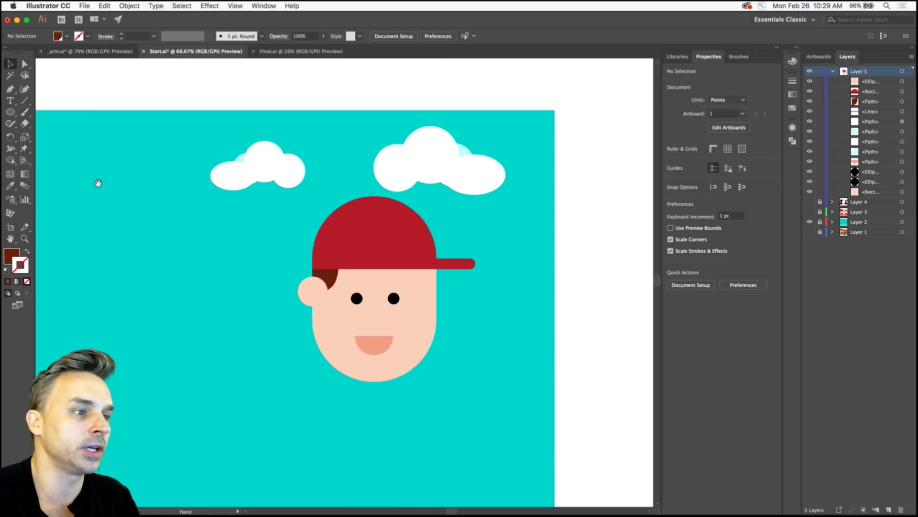
scroll(98, 183, down, 2)
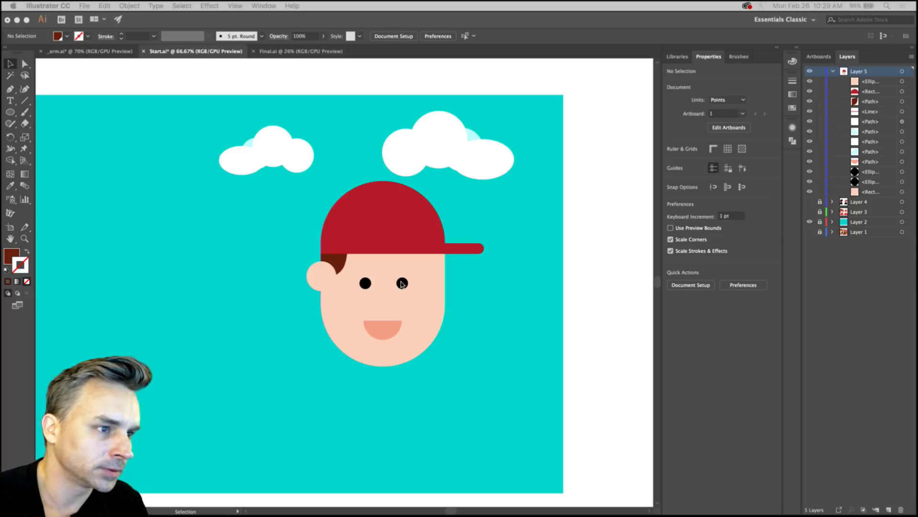
click(374, 282)
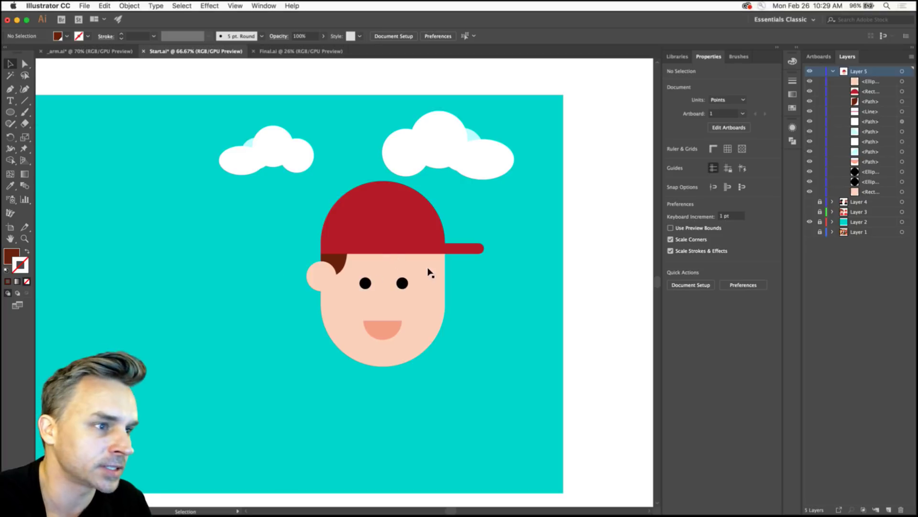
click(402, 283)
shift+click(365, 282)
shift+click(372, 329)
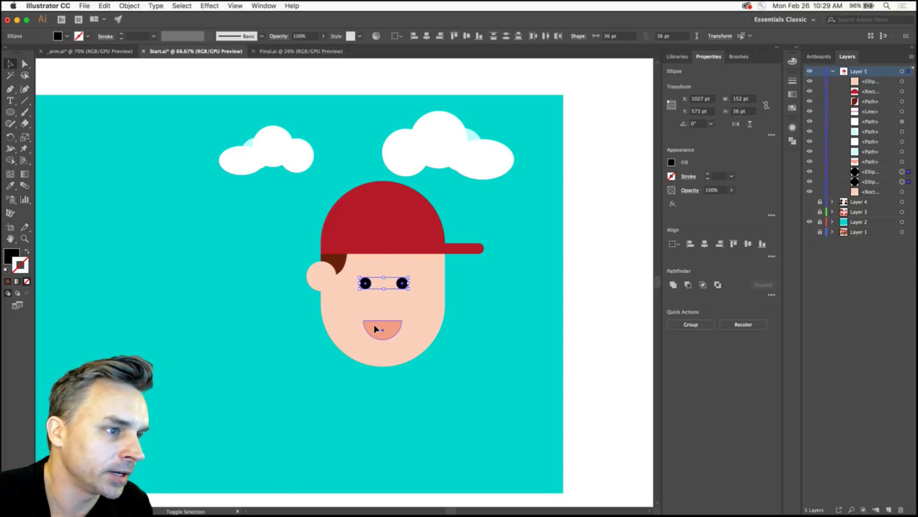
key(shift+Right)
key(shift+Right)
key(shift+Right)
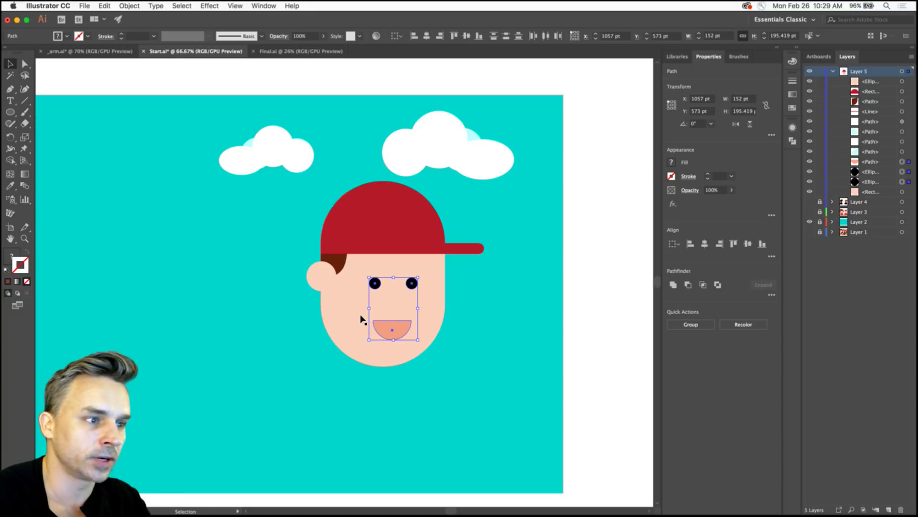
Move the selected eyes and mouth up 14 pt on the face and deselect them.
key(Up)
key(Up)
key(Up)
key(Up)
key(Up)
key(Up)
key(Up)
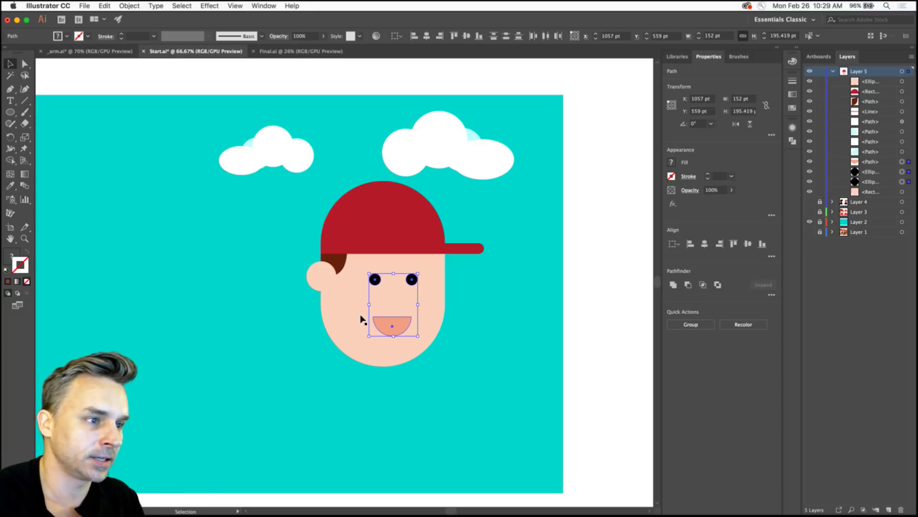
click(258, 291)
Draw a neck rectangle with fully rounded ends, about 103 pt wide and 208 pt high, at the chin and fill it with the mouth's colour.
click(12, 110)
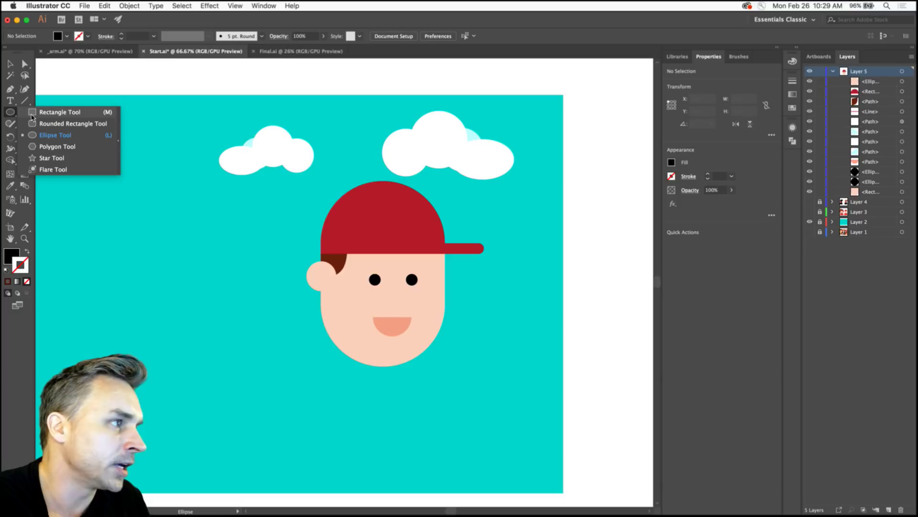
click(53, 112)
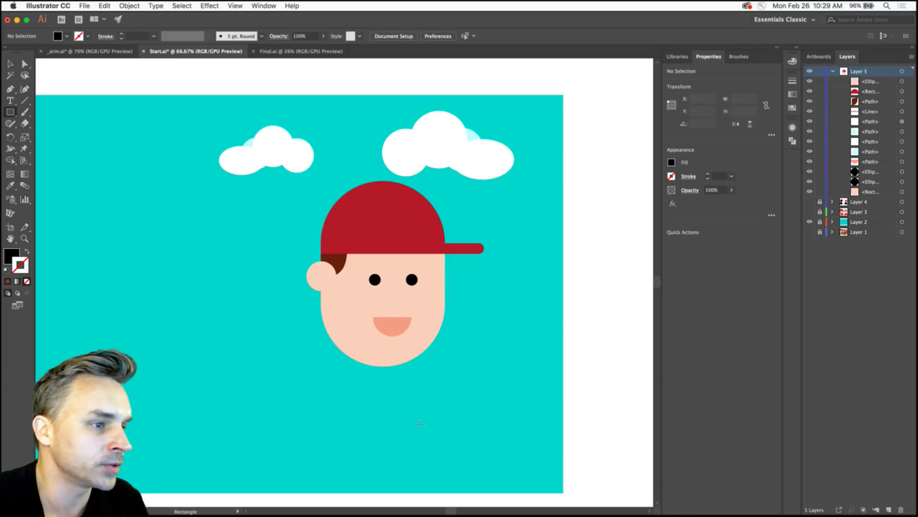
drag(370, 347, 394, 371)
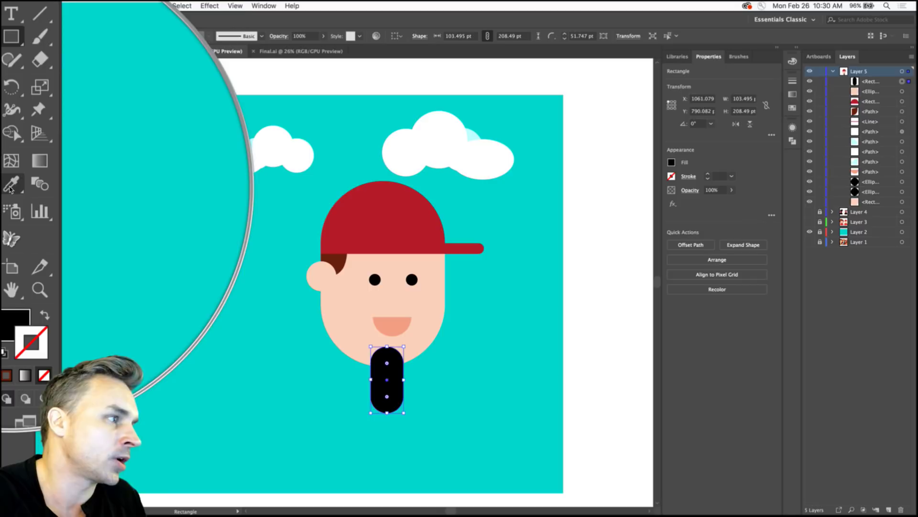
click(11, 258)
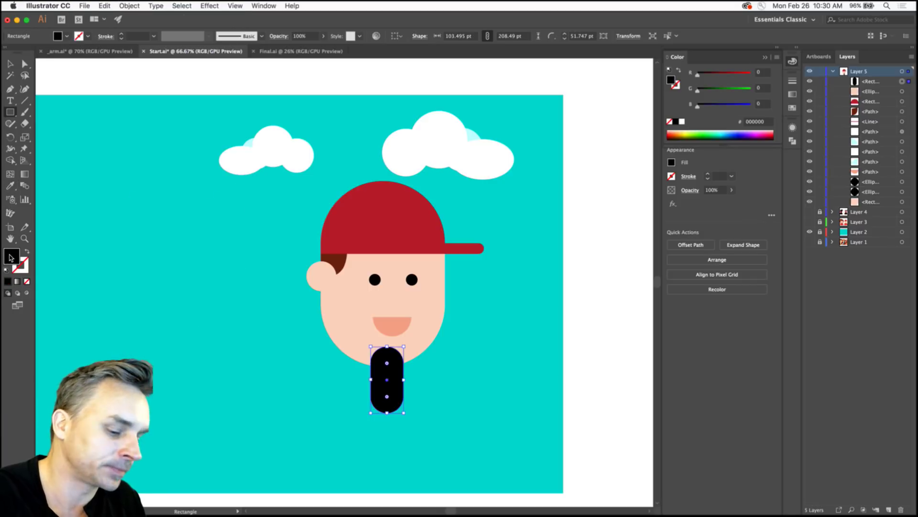
key(i)
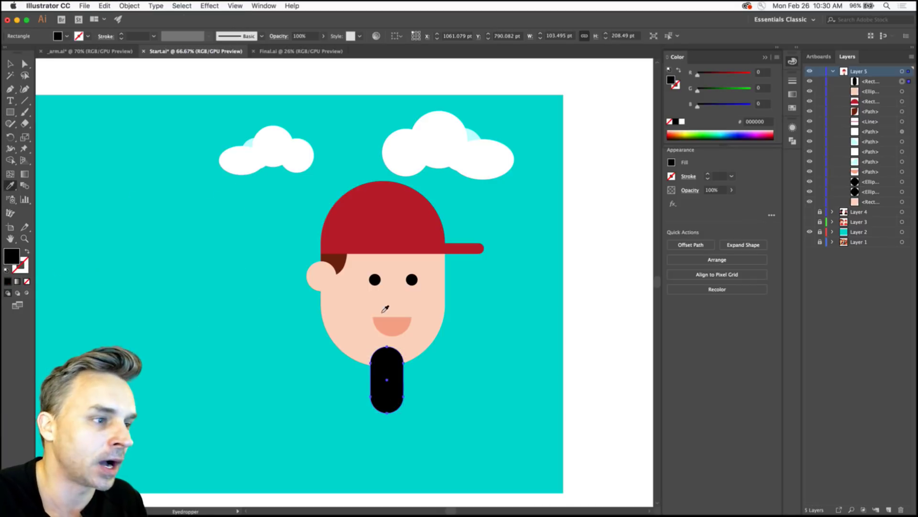
click(389, 333)
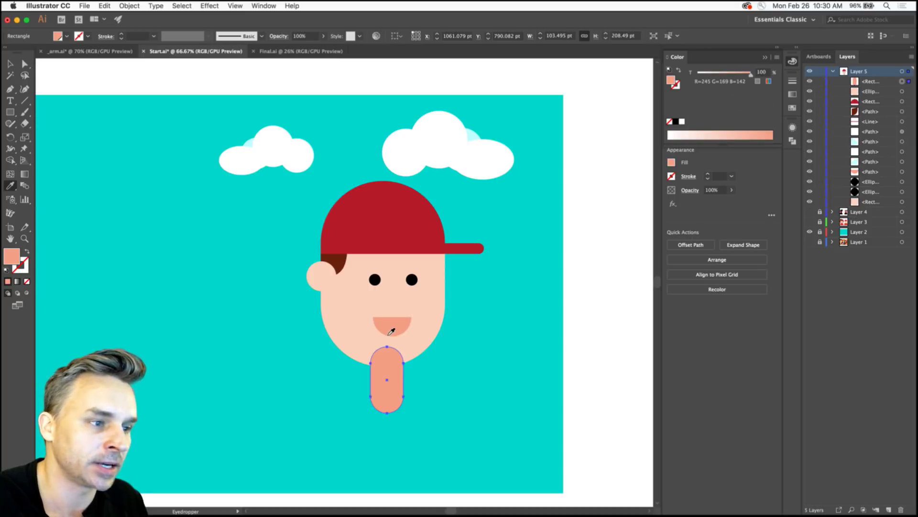
key(v)
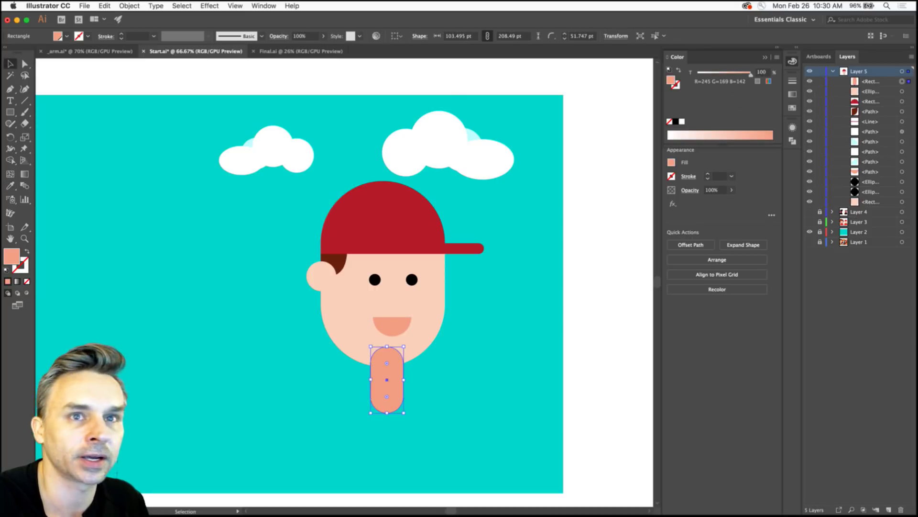
Place the neck at the bottom of Layer 5's stacking order, shift it slightly up behind the chin, and deselect it.
drag(871, 82, 868, 210)
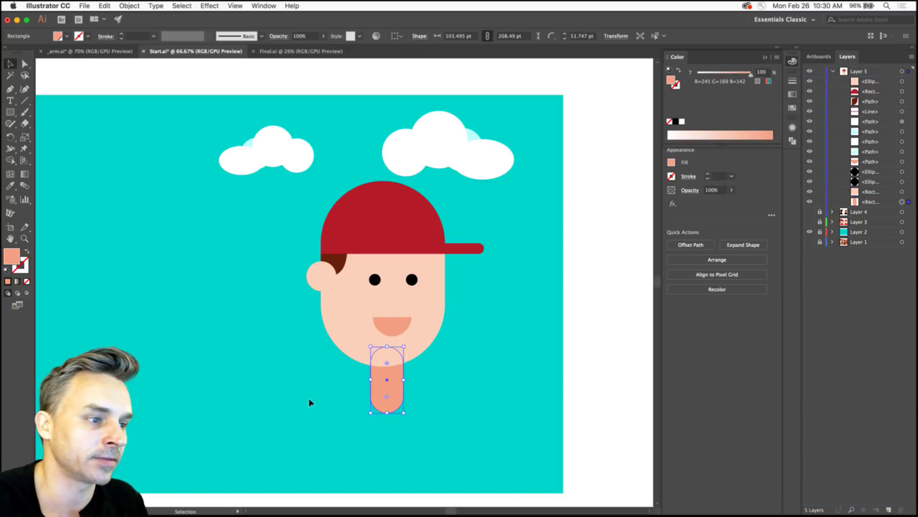
mouse_move(376, 401)
mouse_down()
mouse_move(378, 371)
mouse_move(374, 390)
mouse_up()
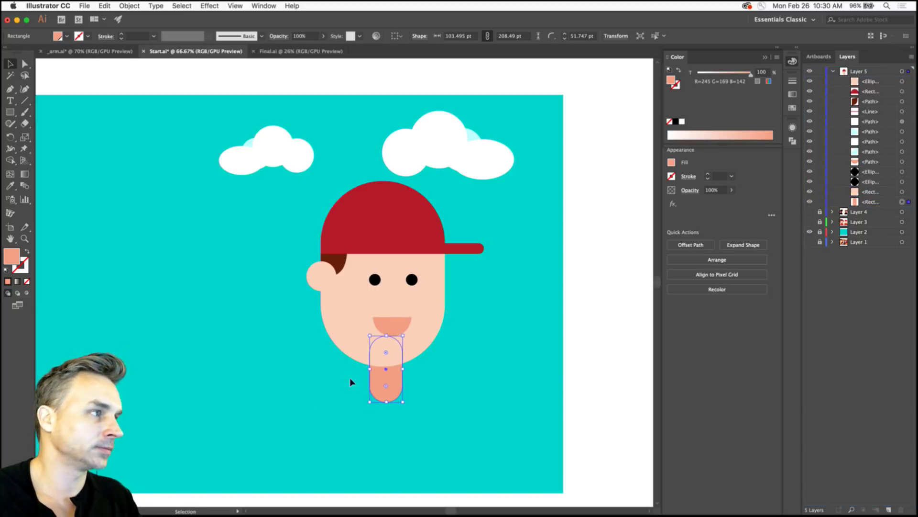
click(193, 313)
Draw a shirt rectangle about 463 pt wide and 213 pt high over the neck and fill it with the cap's red.
key(m)
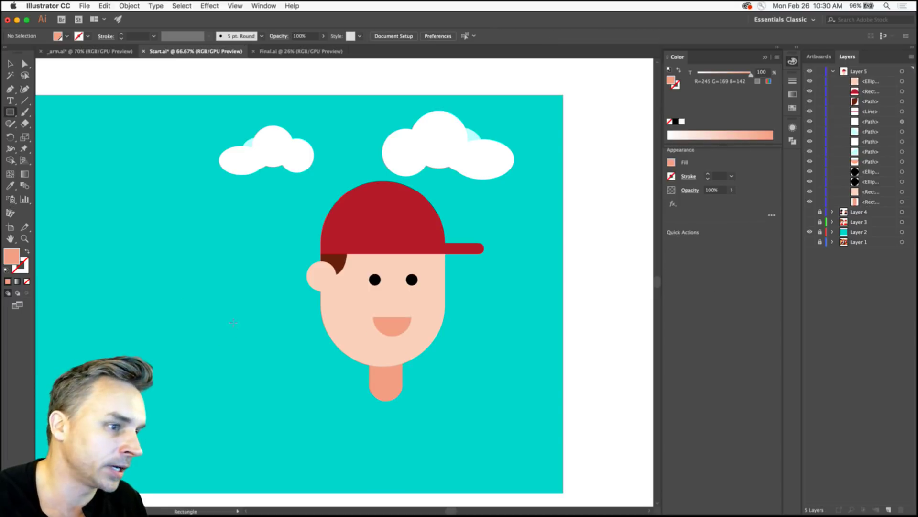
mouse_move(455, 445)
mouse_down()
mouse_move(475, 444)
mouse_move(459, 438)
mouse_up()
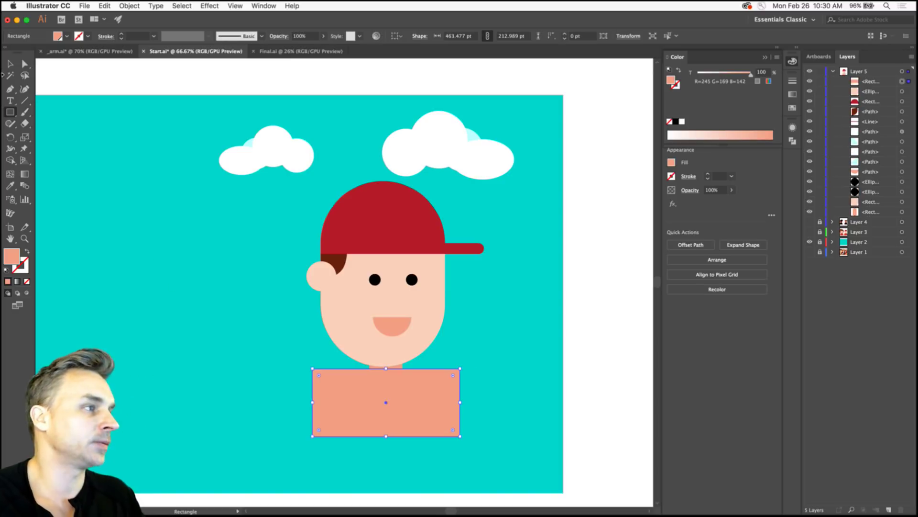
key(a)
click(10, 186)
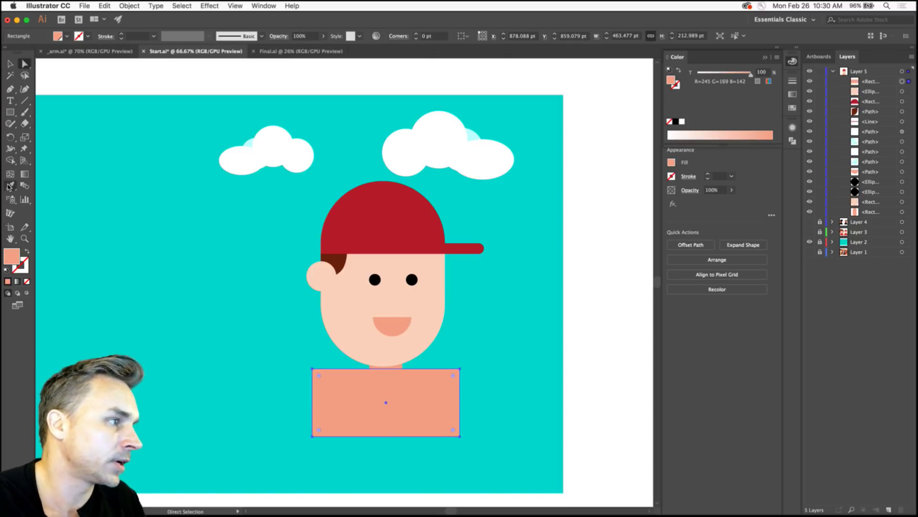
click(377, 244)
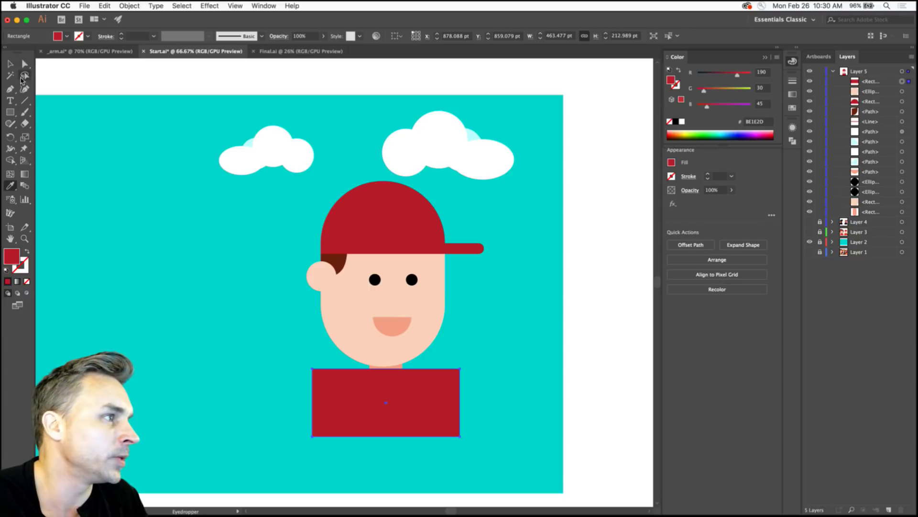
click(10, 63)
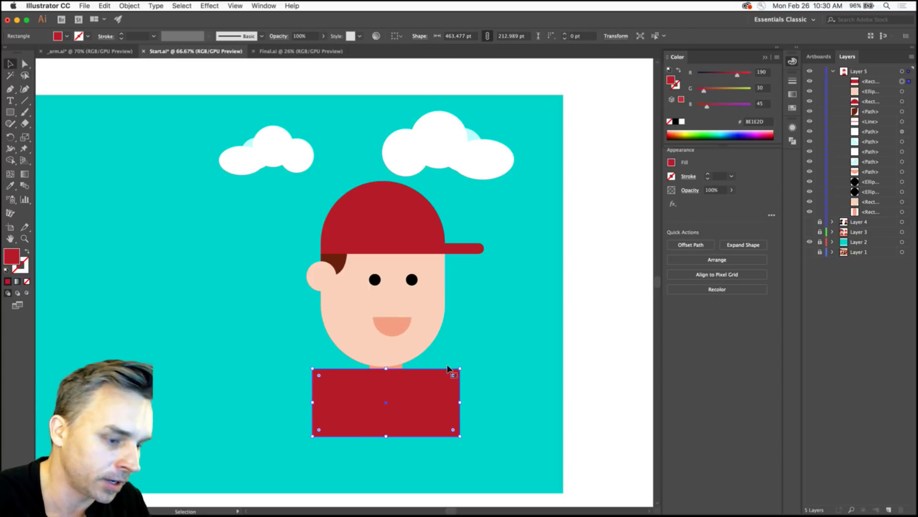
Move the shirt rectangle aside, clear of the character, try rounding all its corners by about 66 pt, and undo the rounding.
drag(318, 392, 136, 382)
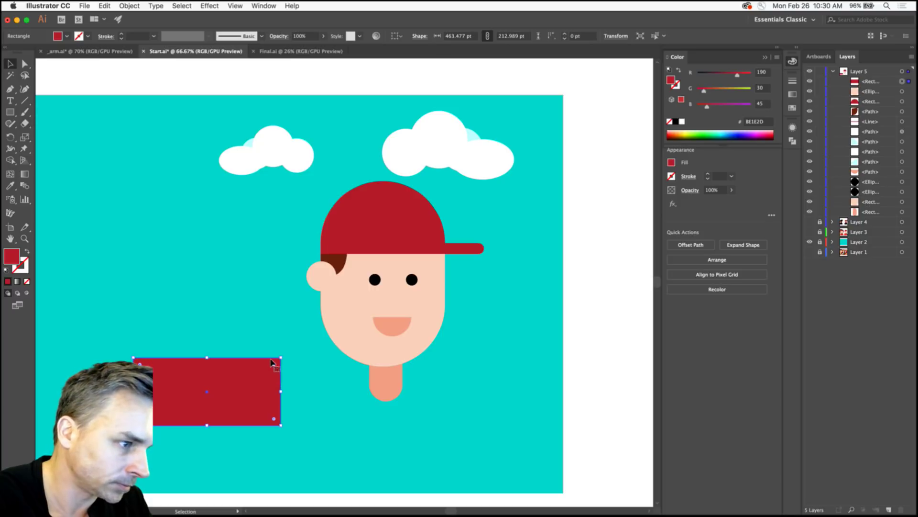
drag(275, 365, 265, 385)
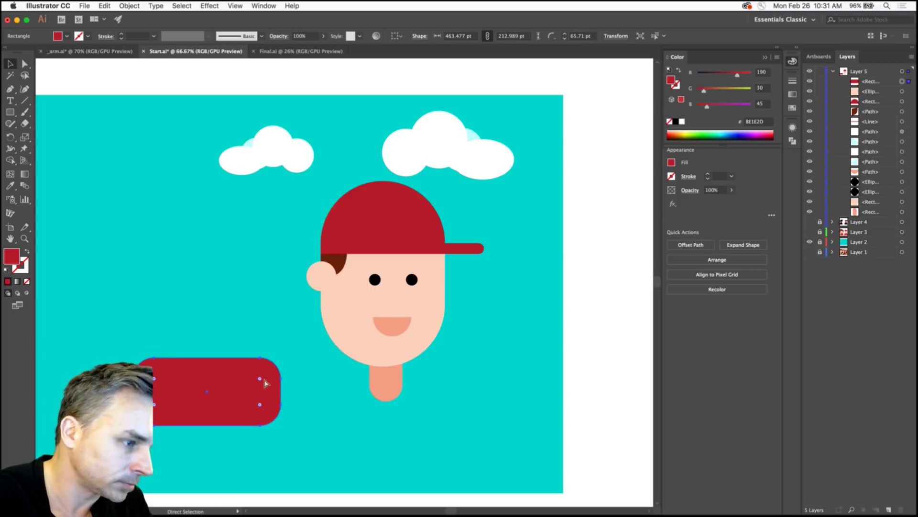
key(super+z)
click(105, 340)
Select only the shirt rectangle's upper edge and round its two upper corners to the maximum to form shoulders.
click(22, 65)
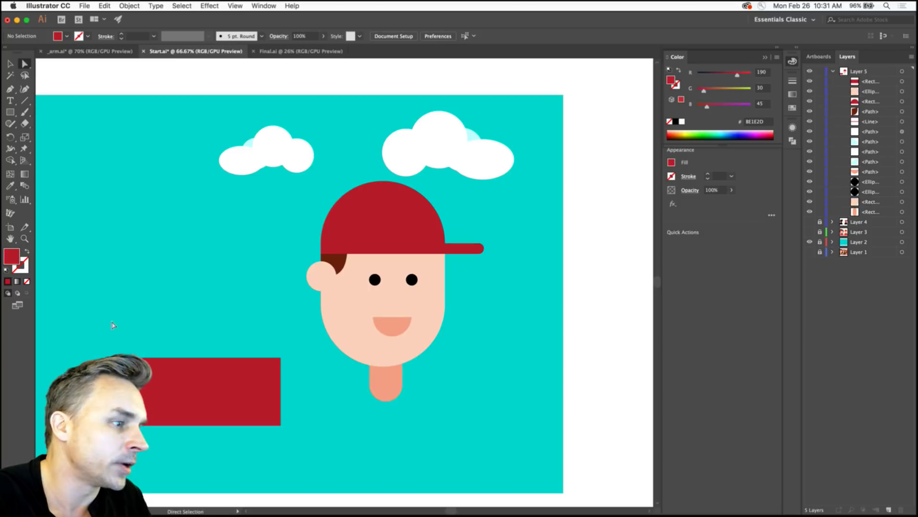
click(268, 358)
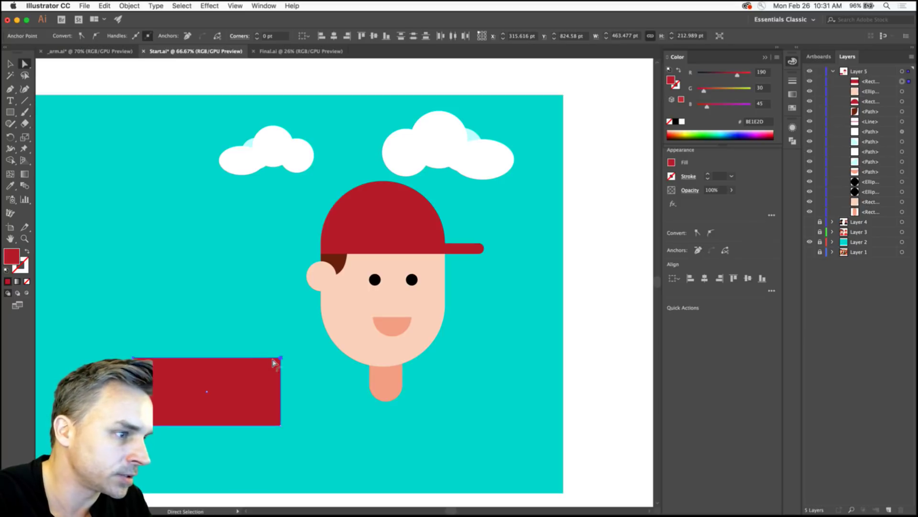
drag(273, 361, 359, 383)
Move the rounded shirt back under the head and send it behind all other objects in Layer 5.
click(10, 63)
click(164, 358)
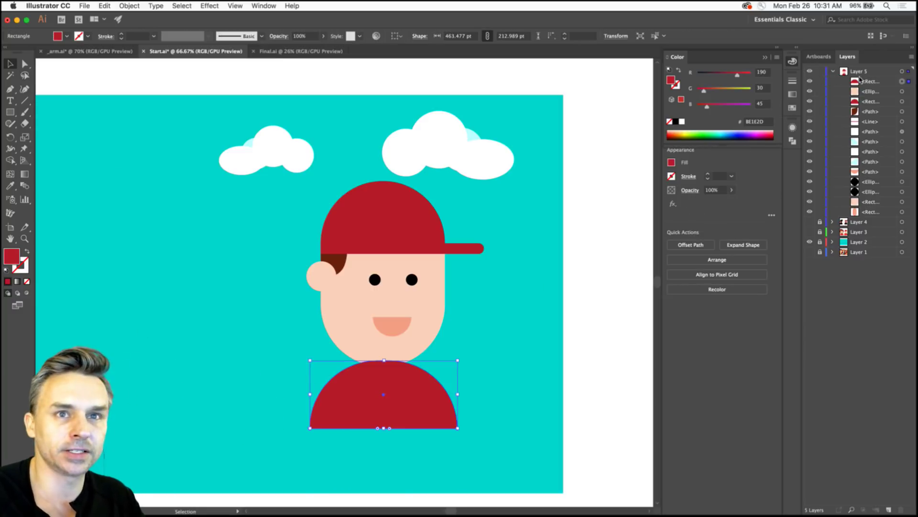
key(super+shift+bracketleft)
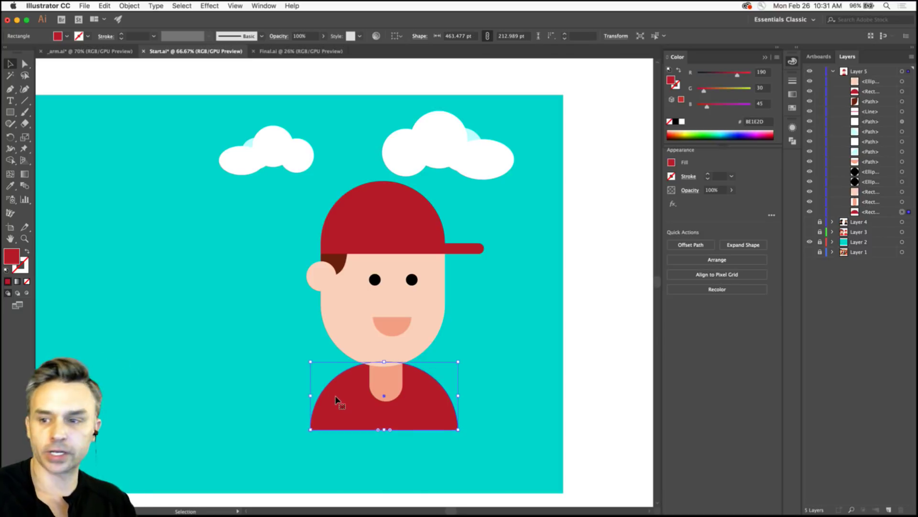
key(a)
scroll(337, 399, up, 1)
key(v)
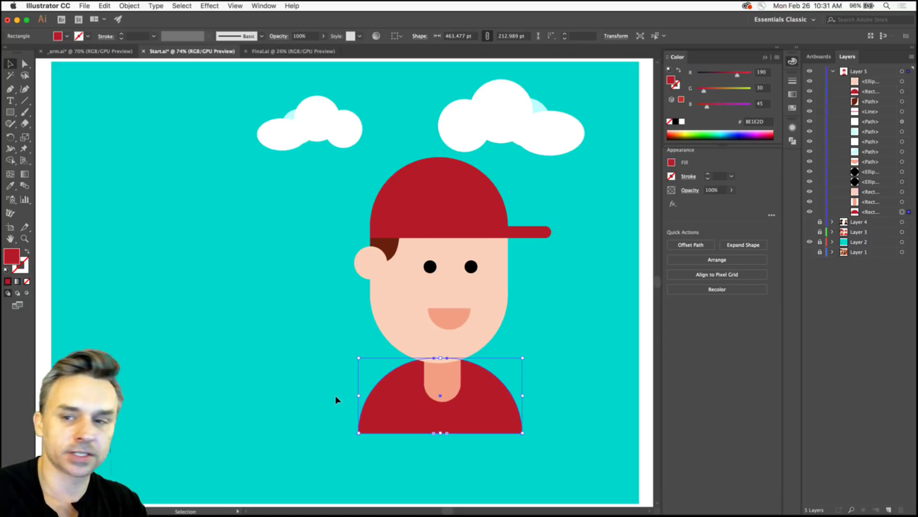
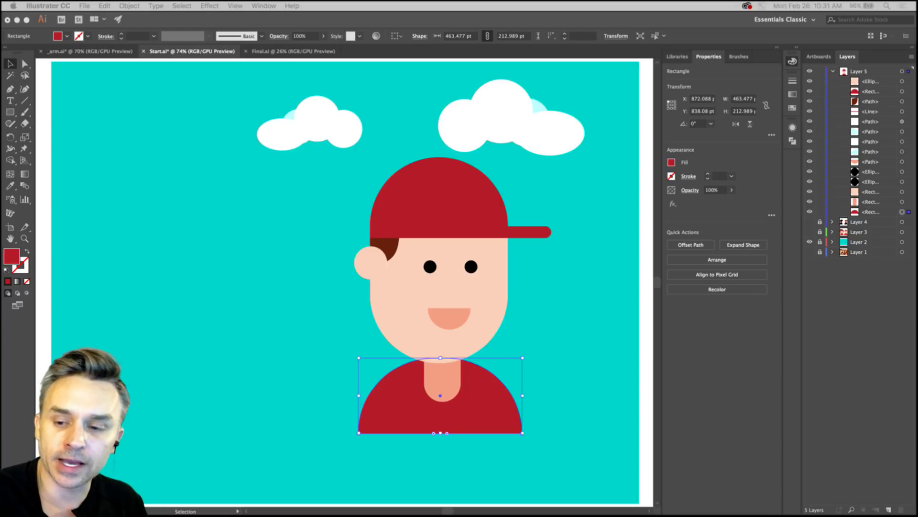
Deselect the artwork and look through the list of available scripts.
key(F6)
click(234, 231)
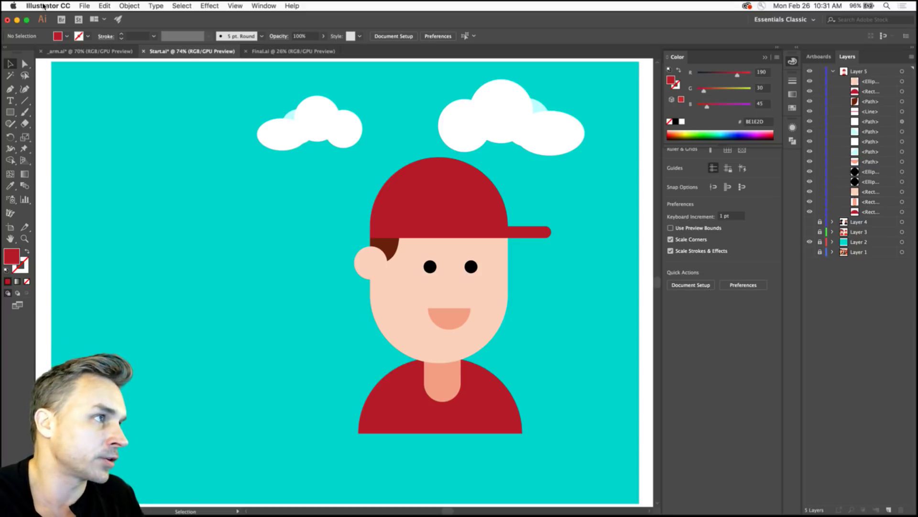
click(81, 6)
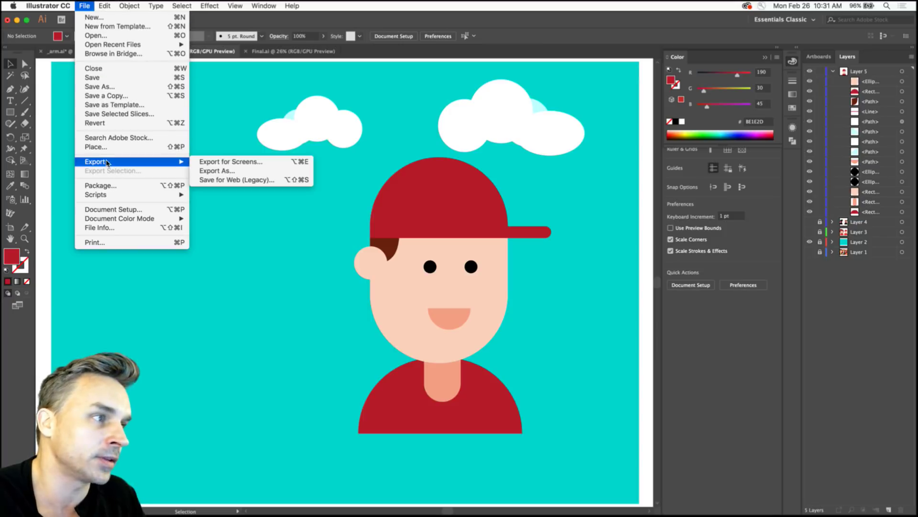
mouse_move(100, 195)
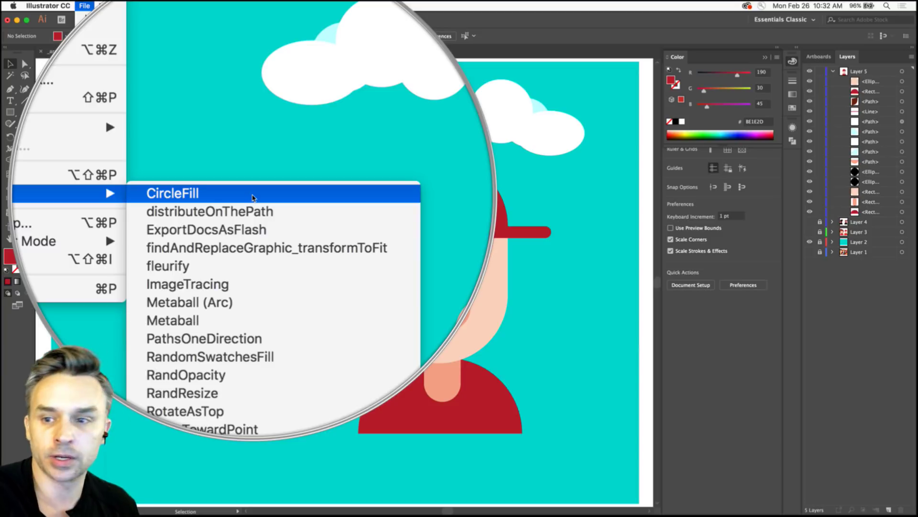
click(253, 195)
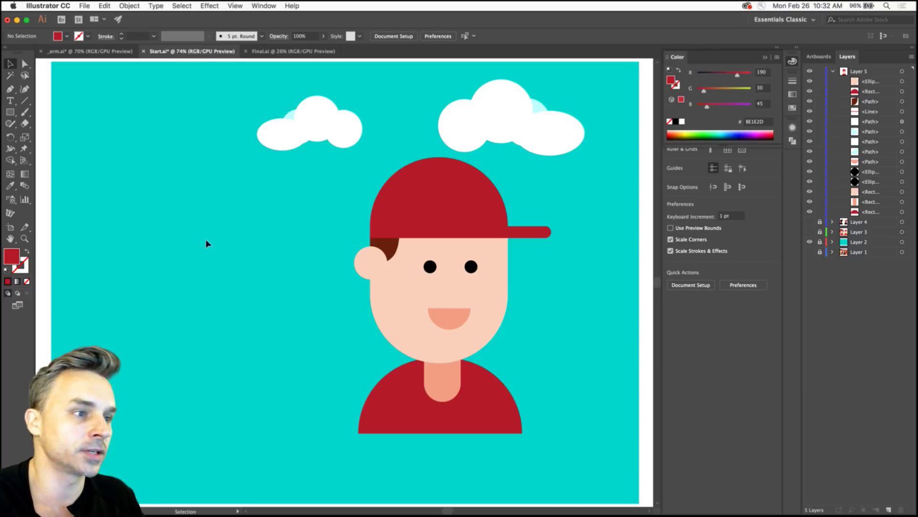
Select the whole character without the clouds and place a copy of it 650 pt to the left.
drag(572, 456, 350, 253)
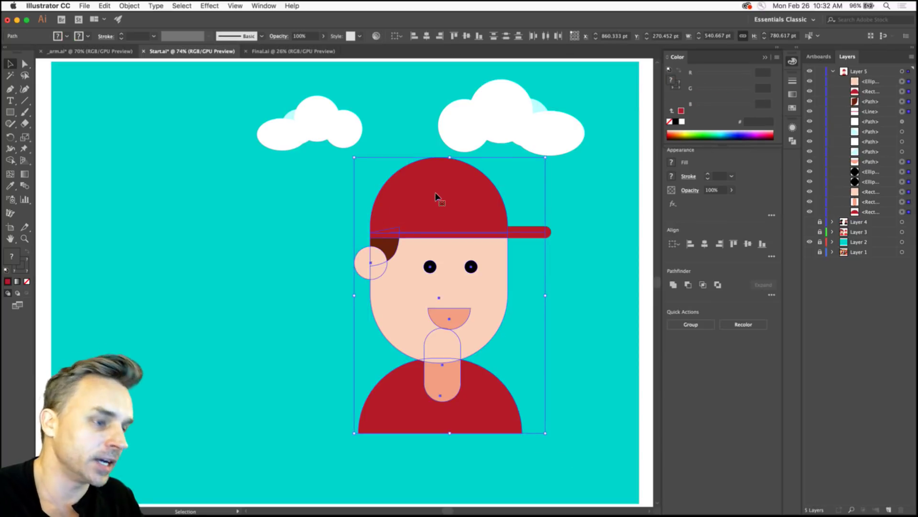
drag(437, 194, 204, 200)
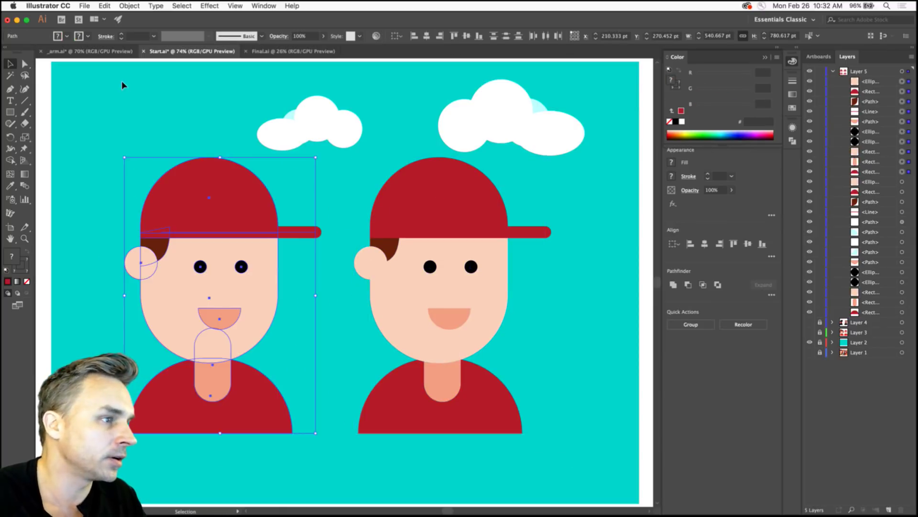
Delete the cap's brim and dome from the copied character.
click(246, 207)
click(293, 232)
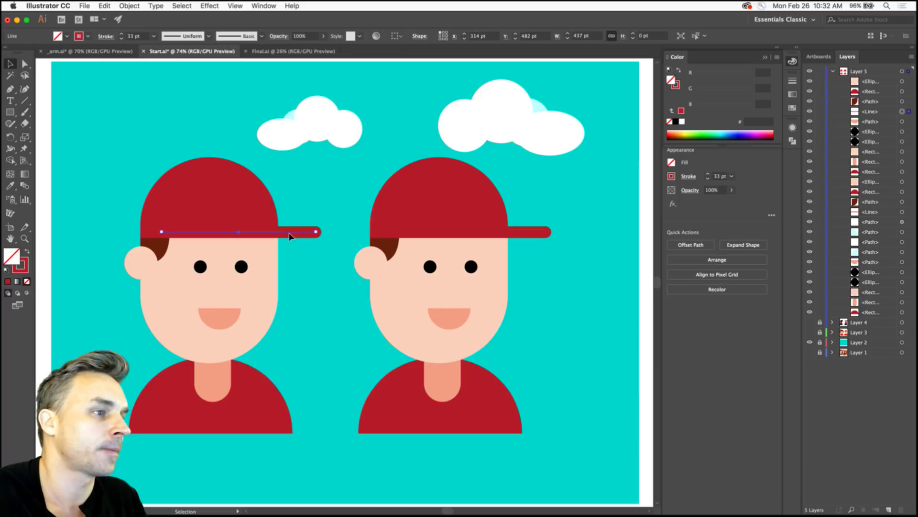
key(Delete)
click(222, 162)
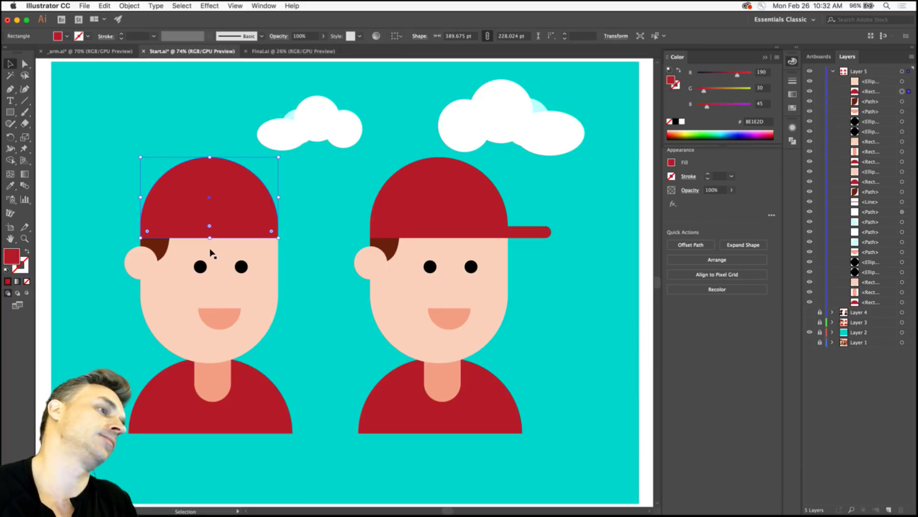
key(Delete)
Draw a circle about 581 pt in diameter centred over the copied head and fill it with the other character's brown hair colour.
click(10, 112)
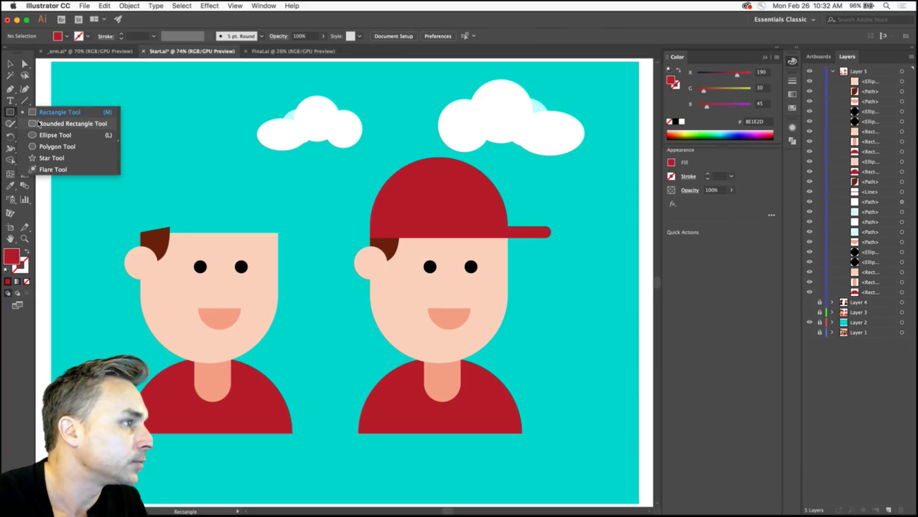
click(48, 135)
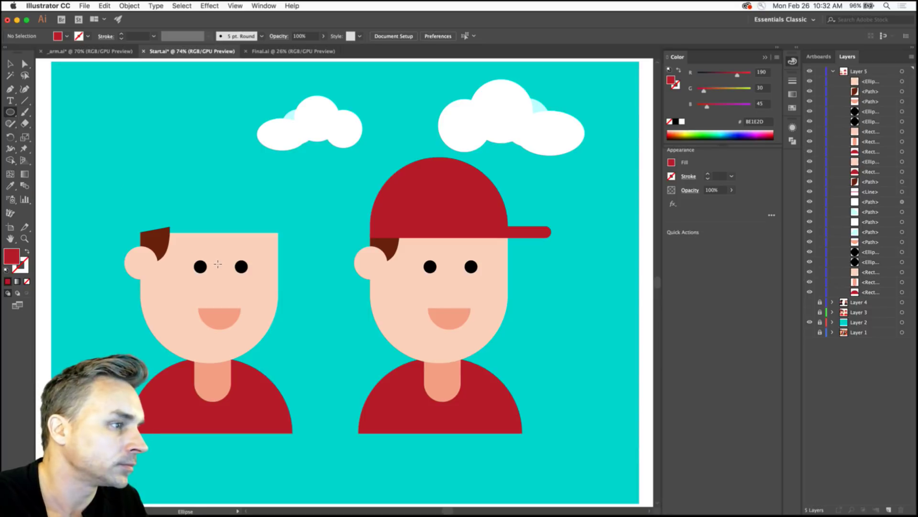
drag(208, 258, 105, 154)
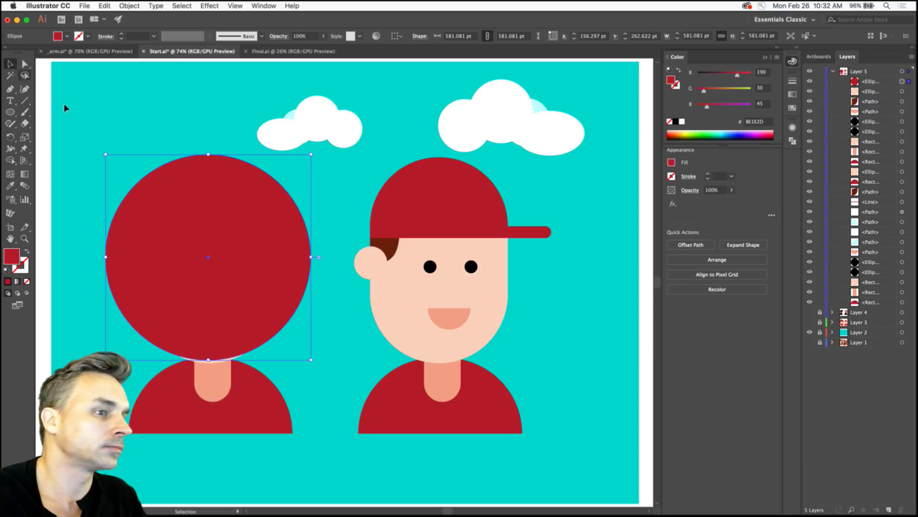
click(10, 186)
click(375, 246)
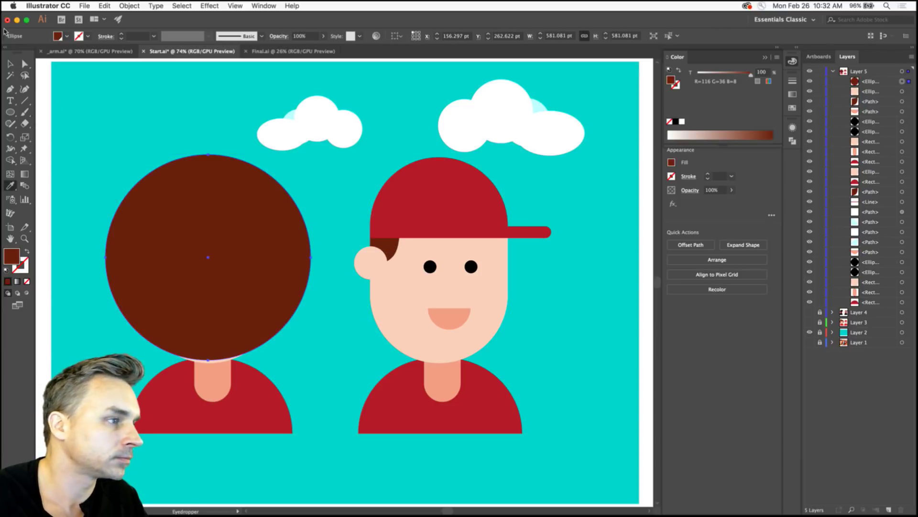
Send the brown hair circle to the back so it sits behind the copied character's face, ear and shirt.
click(10, 64)
right_click(223, 193)
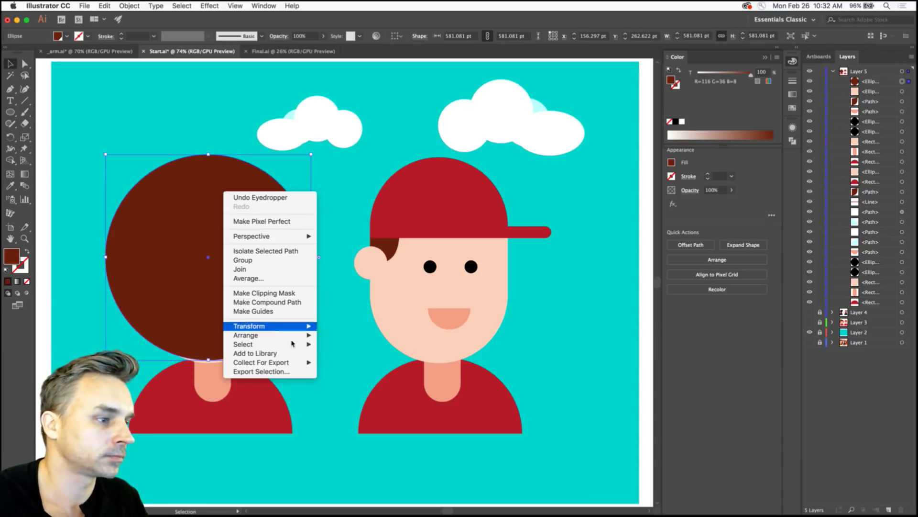
mouse_move(287, 335)
click(341, 362)
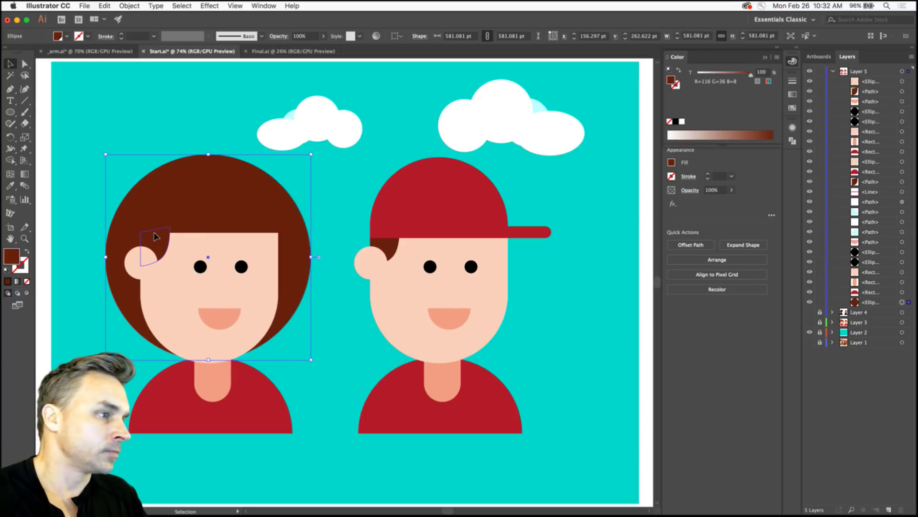
Duplicate the brown hair circle, placing the copy about 108 pt further left and 108 pt higher.
click(142, 253)
click(115, 163)
click(162, 201)
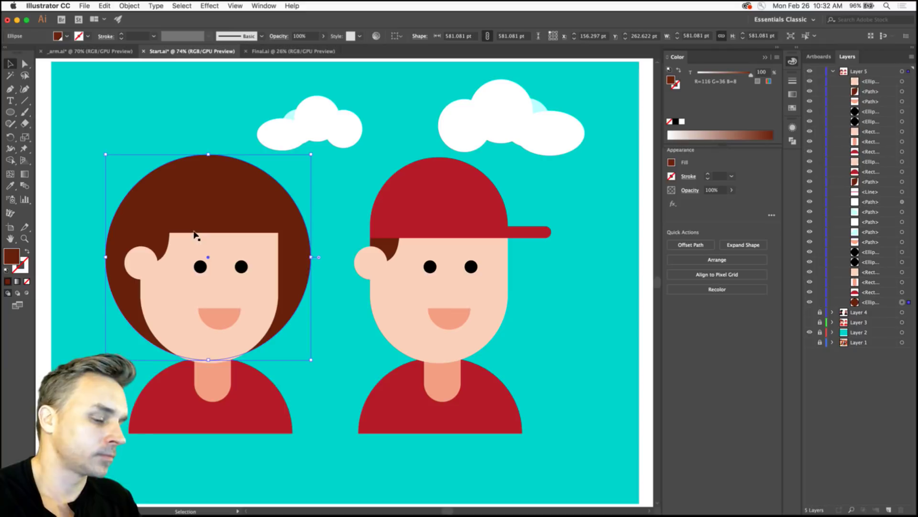
drag(196, 225, 158, 187)
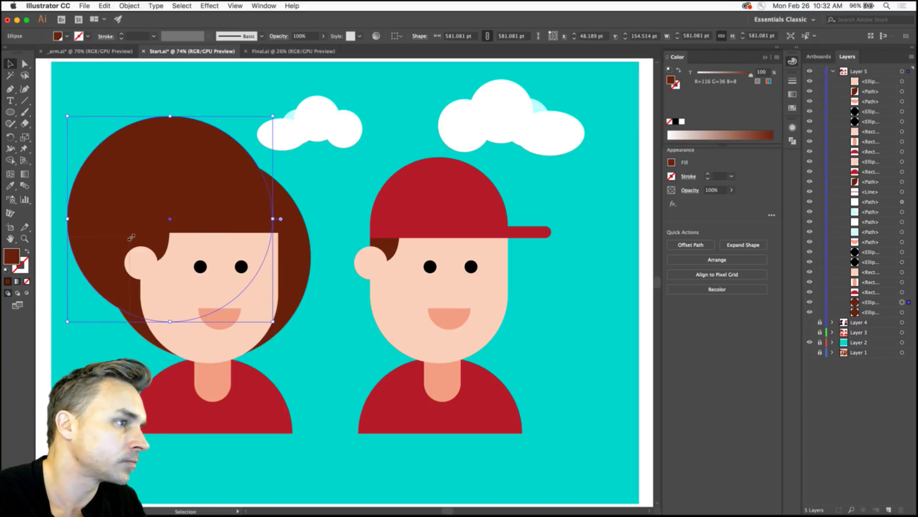
key(super+shift+a)
click(92, 206)
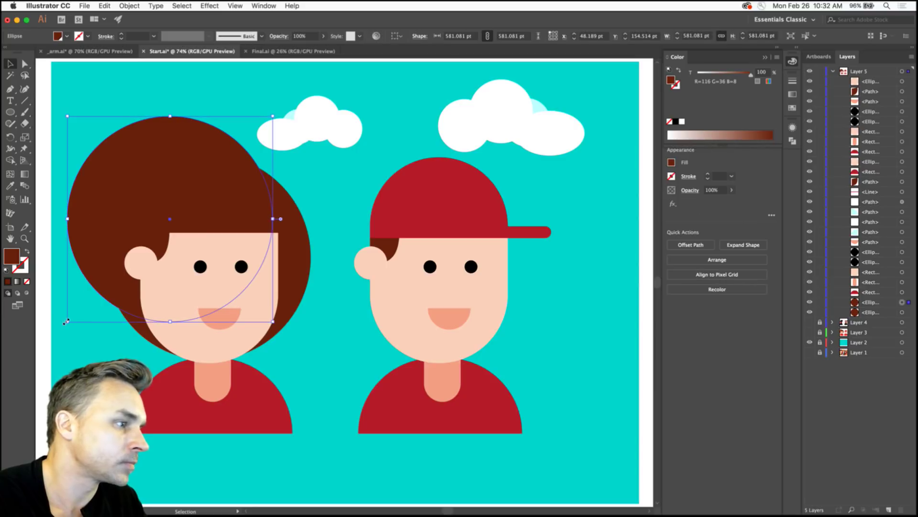
Shrink the duplicated circle proportionally to about 196 pt in diameter and place it as a bun on the hair's upper-left edge.
drag(66, 322, 204, 184)
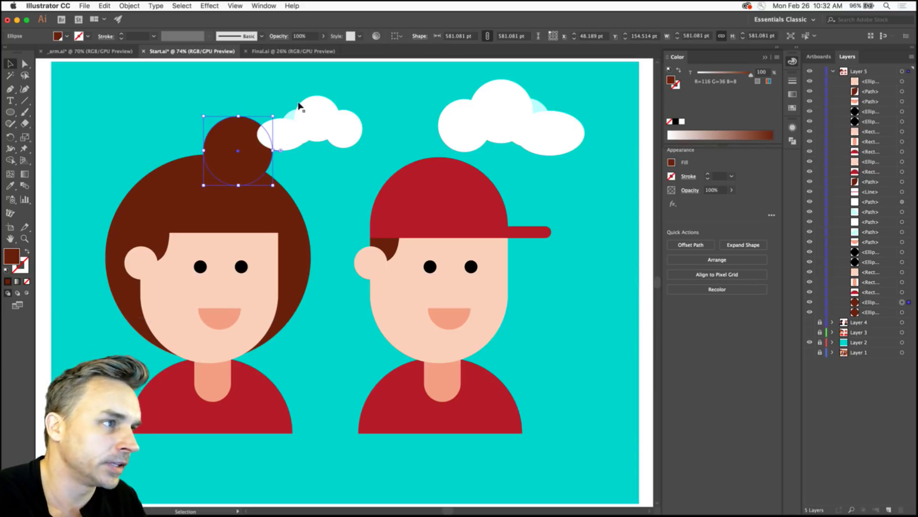
drag(237, 142, 156, 160)
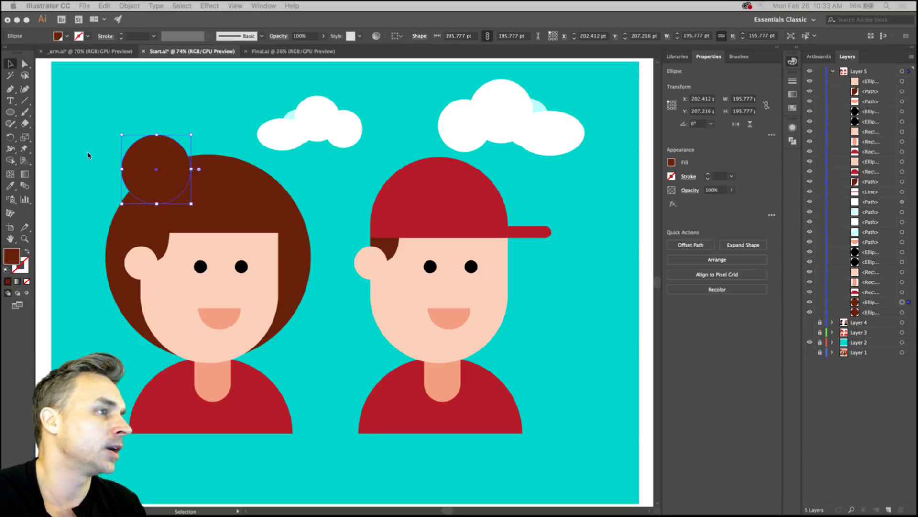
drag(151, 166, 139, 164)
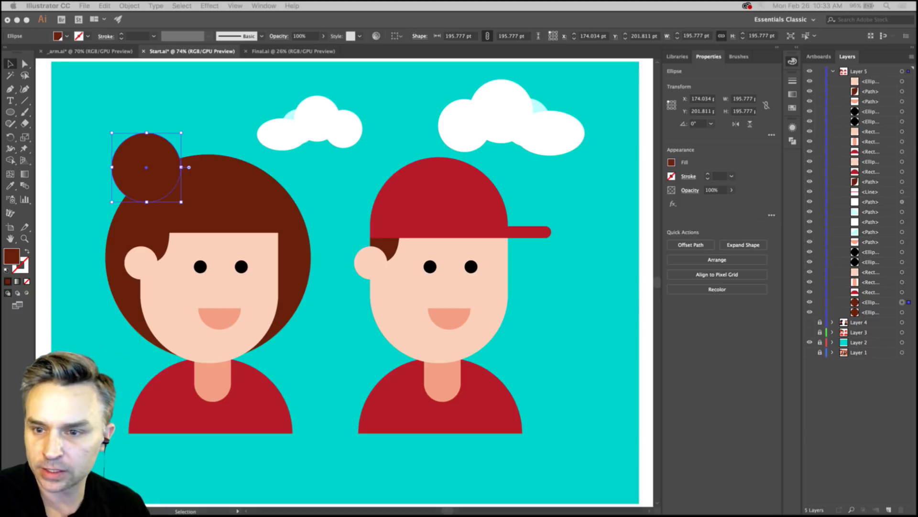
Switch to the AdobeLive Monday Content sheet in Chrome and return to the Illustrator drawing.
mouse_move(249, 511)
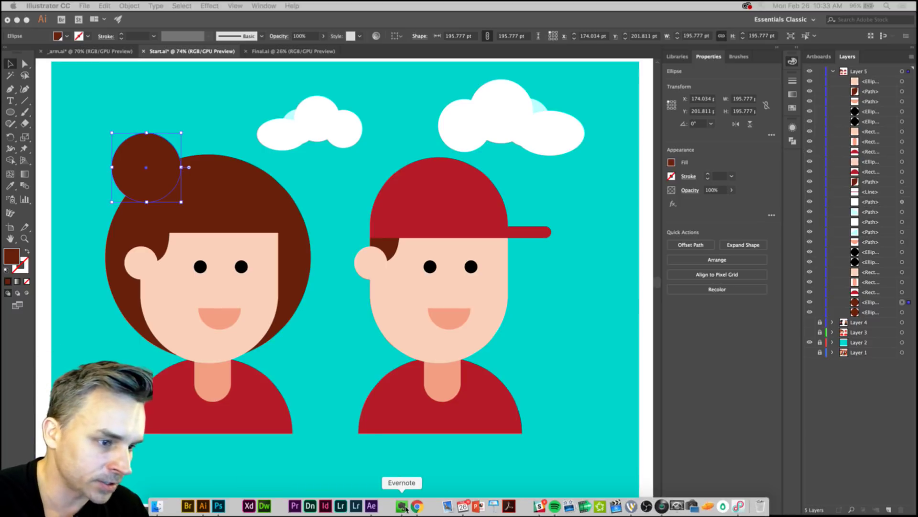
right_click(417, 506)
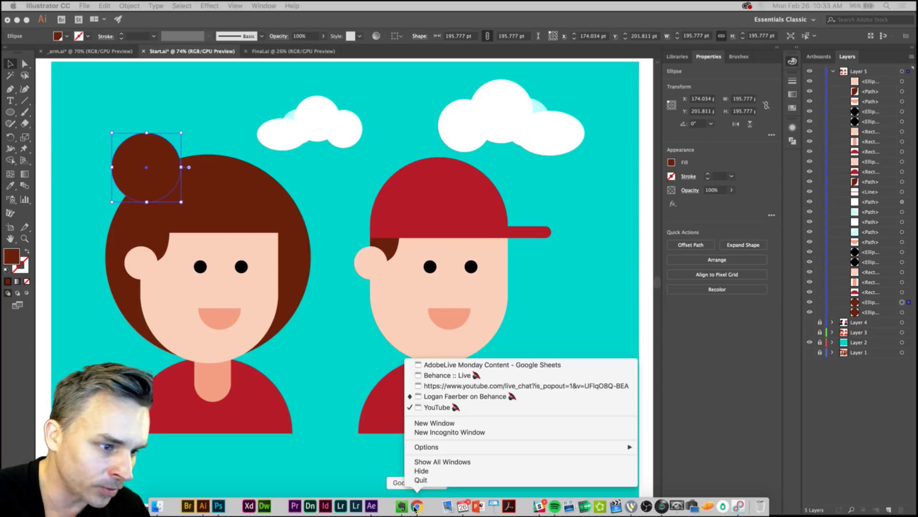
click(450, 364)
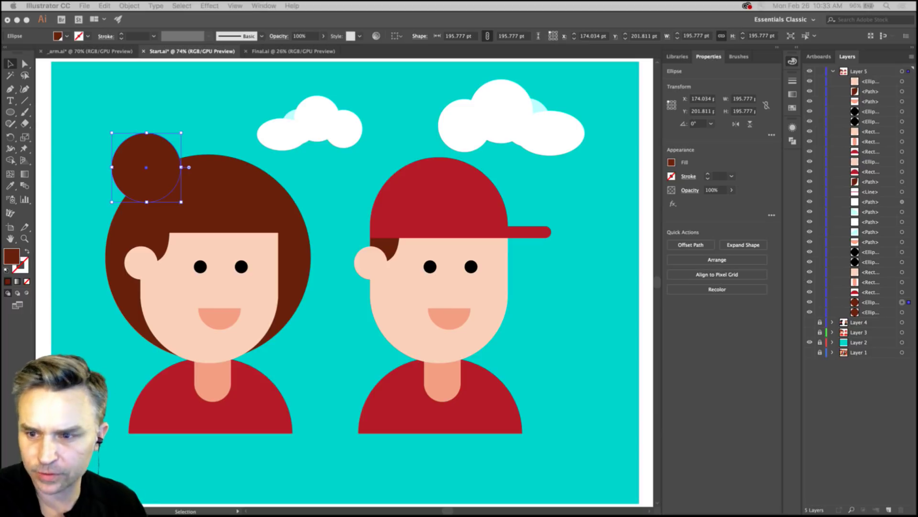
click(205, 126)
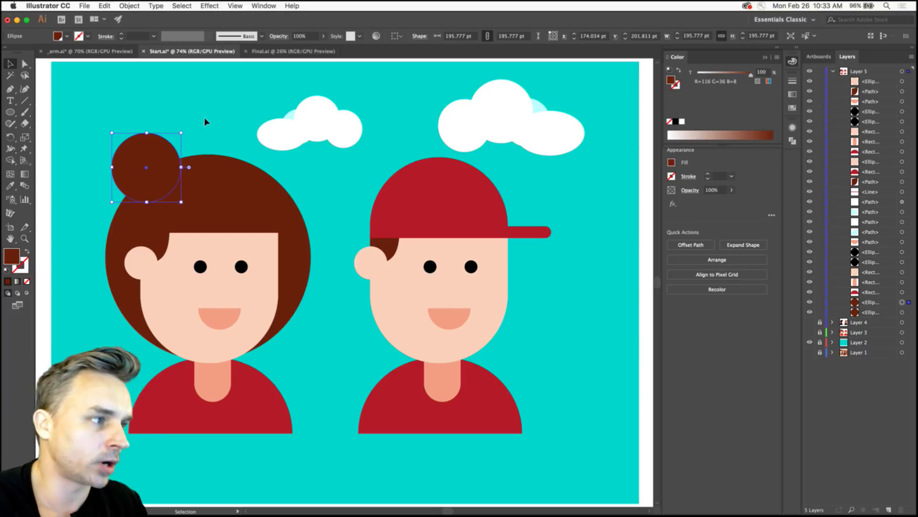
Recolor the woman's red shirt with the orange swatch C=0 M=80 Y=95 K=0 and deselect it.
key(a)
key(super+minus)
drag(205, 121, 115, 112)
key(v)
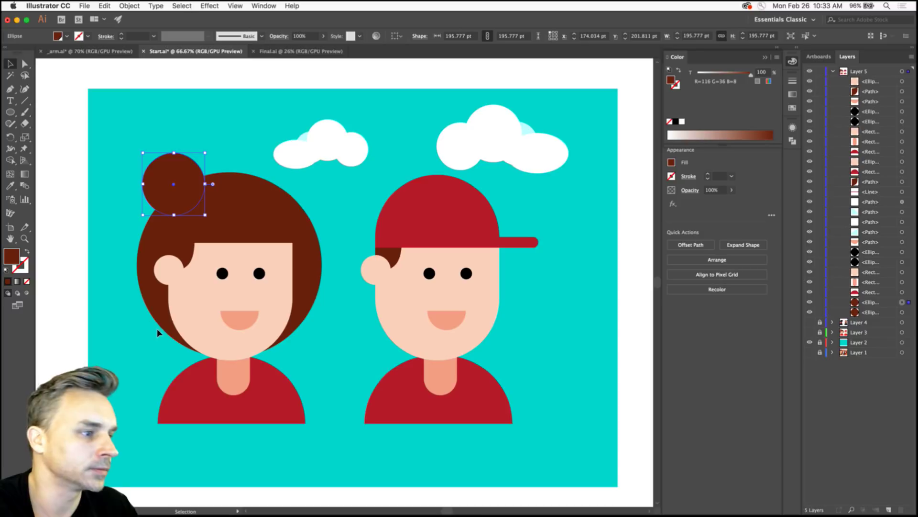
click(189, 380)
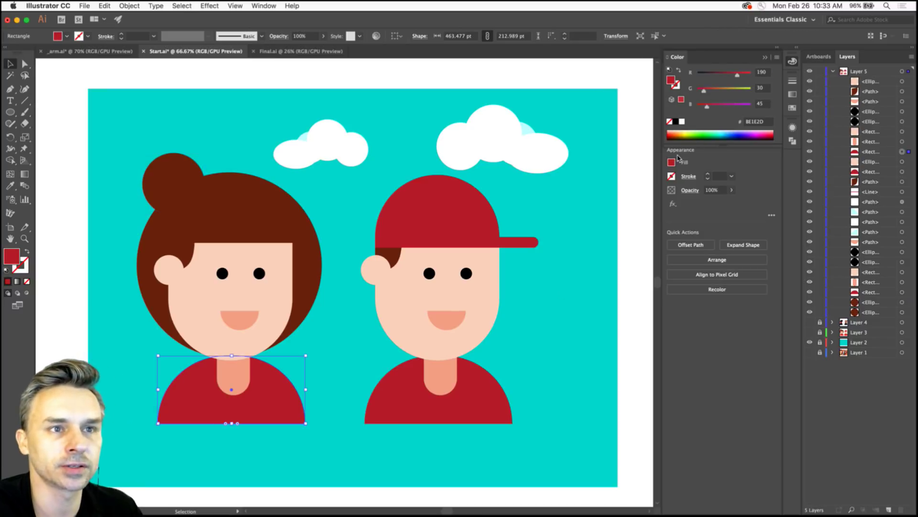
click(766, 58)
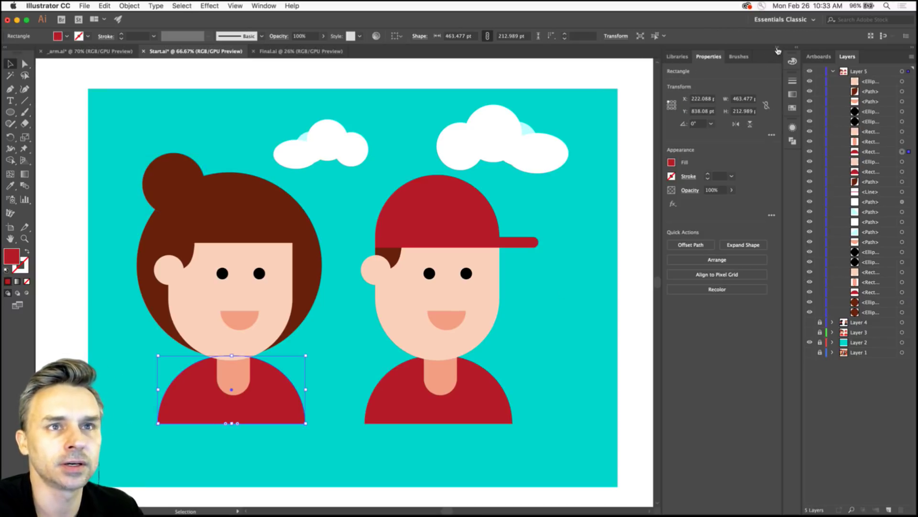
click(795, 46)
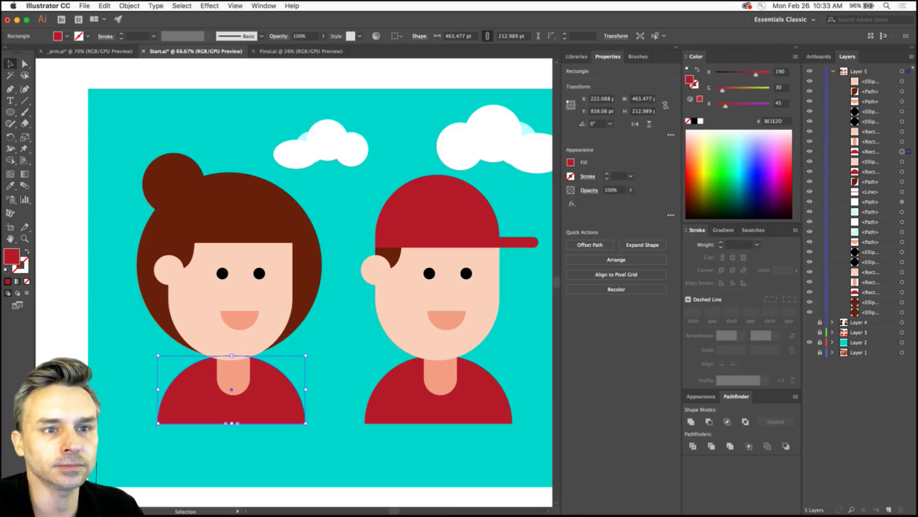
click(752, 230)
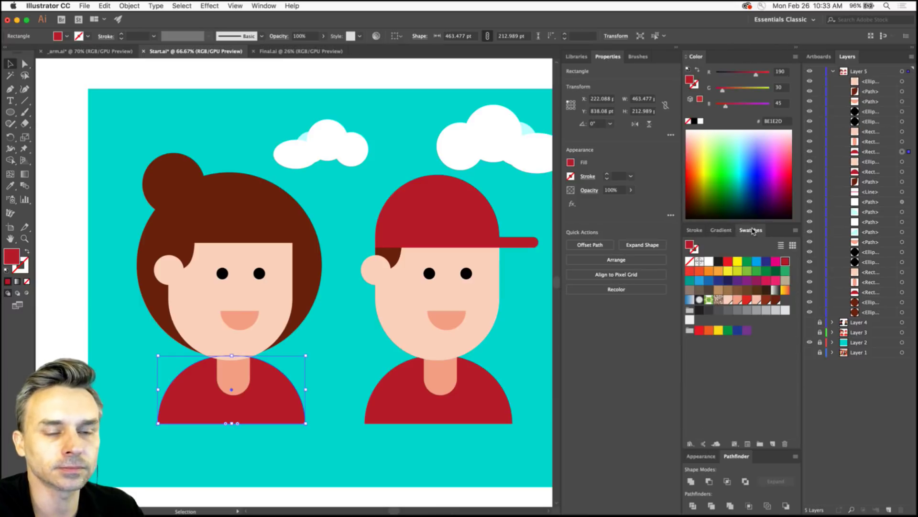
click(708, 270)
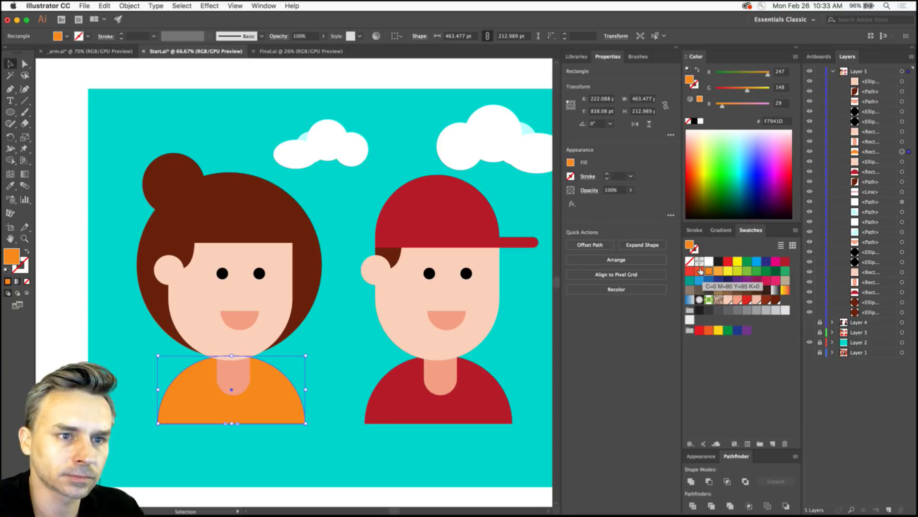
click(700, 271)
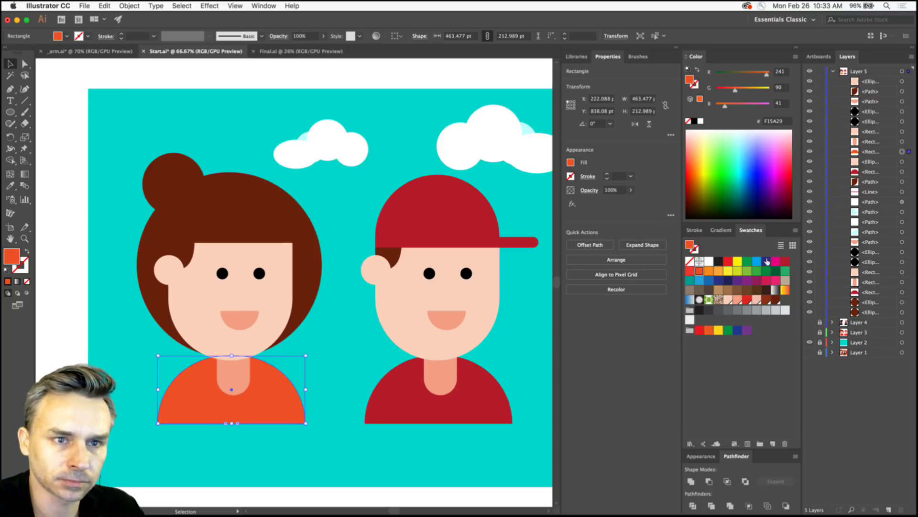
click(767, 280)
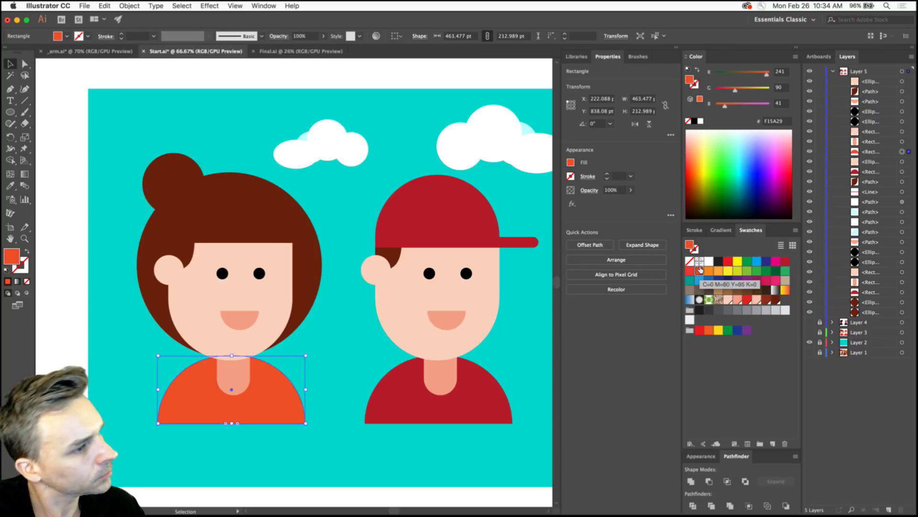
click(382, 352)
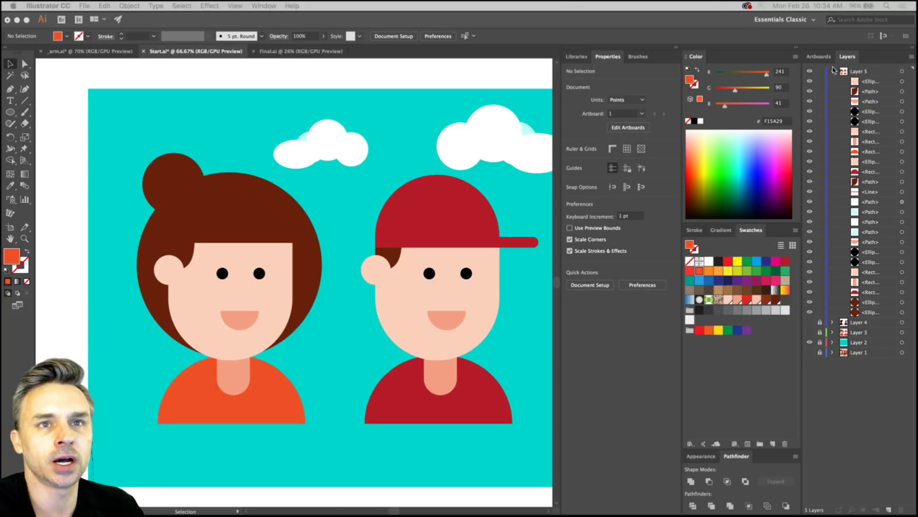
Collapse Layer 5 and move both clouds, keeping their position, onto a new layer directly above Layer 4.
click(870, 70)
click(832, 71)
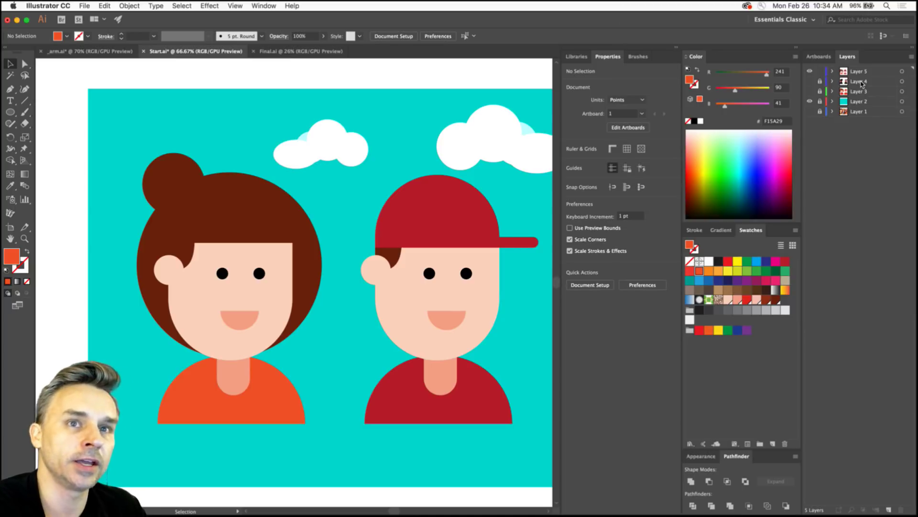
drag(304, 127, 493, 155)
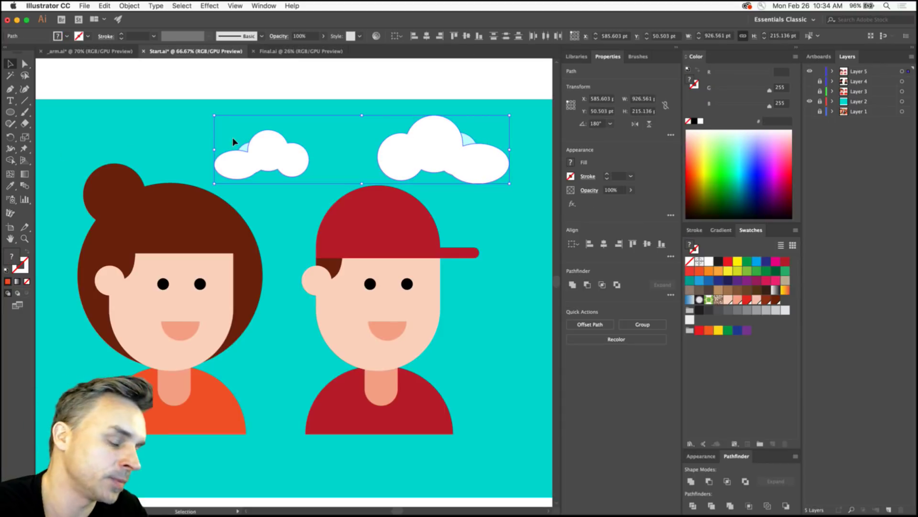
key(Delete)
click(853, 82)
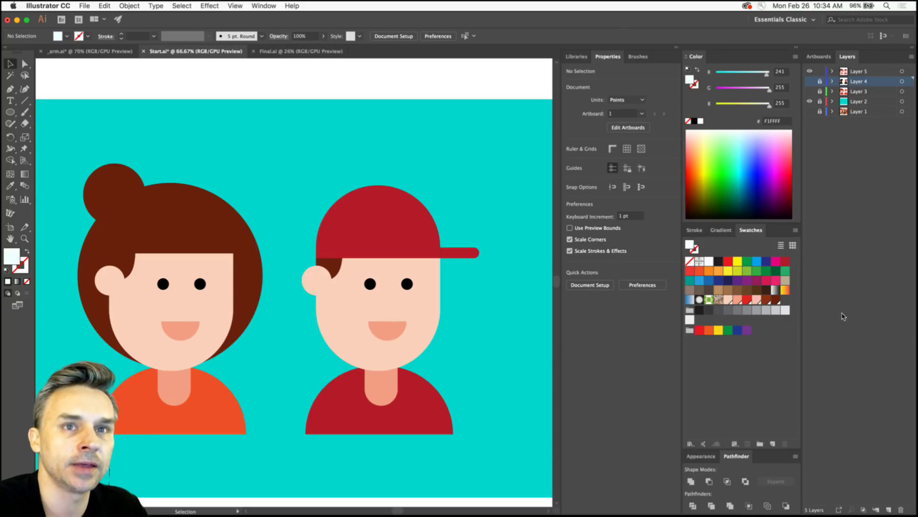
click(889, 510)
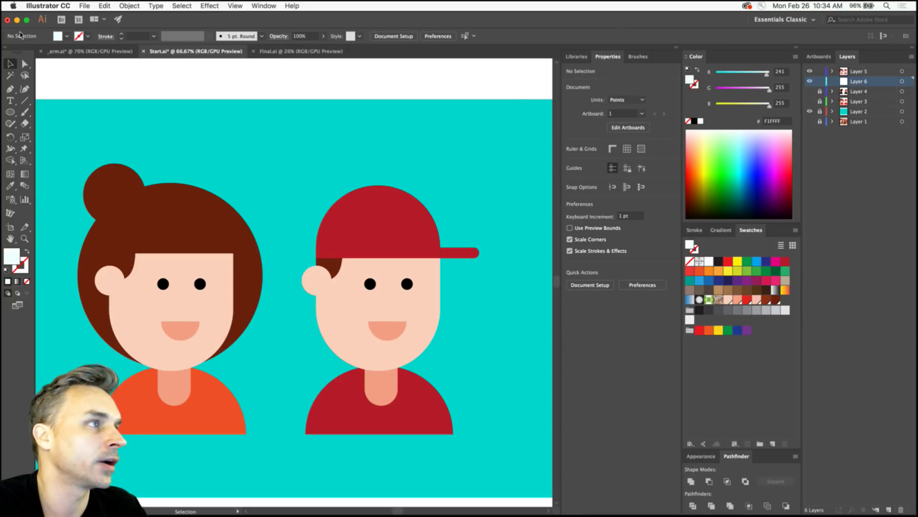
click(104, 6)
click(129, 85)
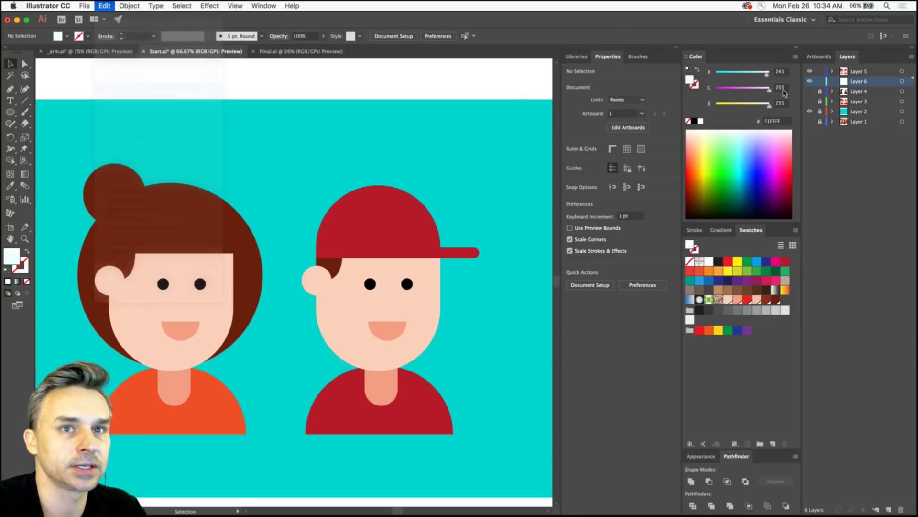
Rename the new layer holding the clouds as "clouds" and Layer 5 as "people".
double_click(856, 83)
text(clouds)
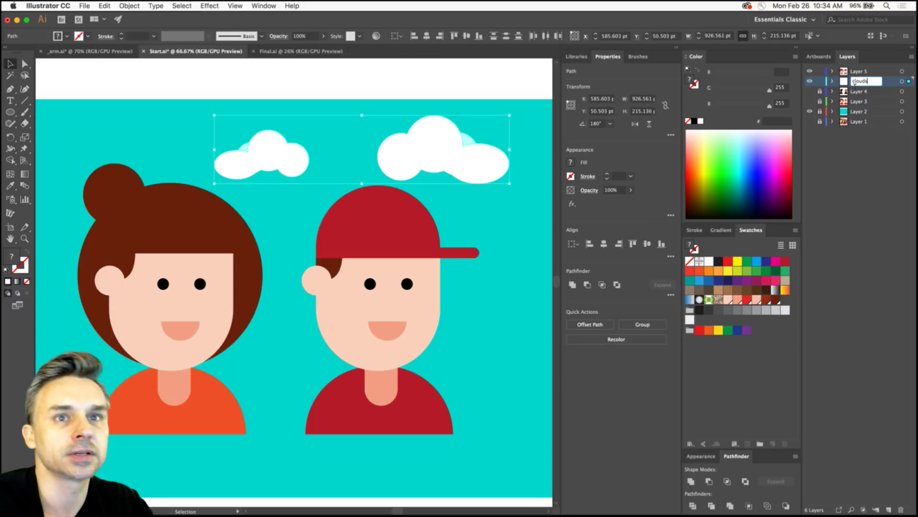
key(Return)
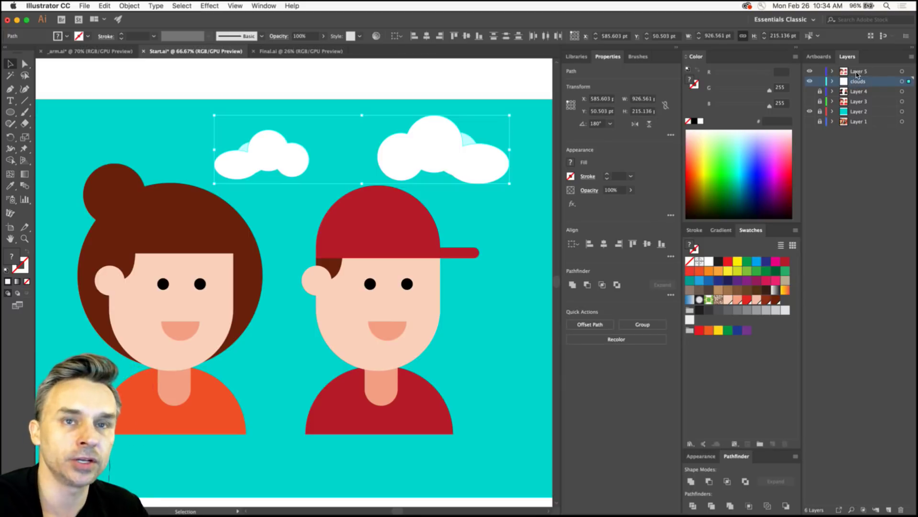
double_click(858, 72)
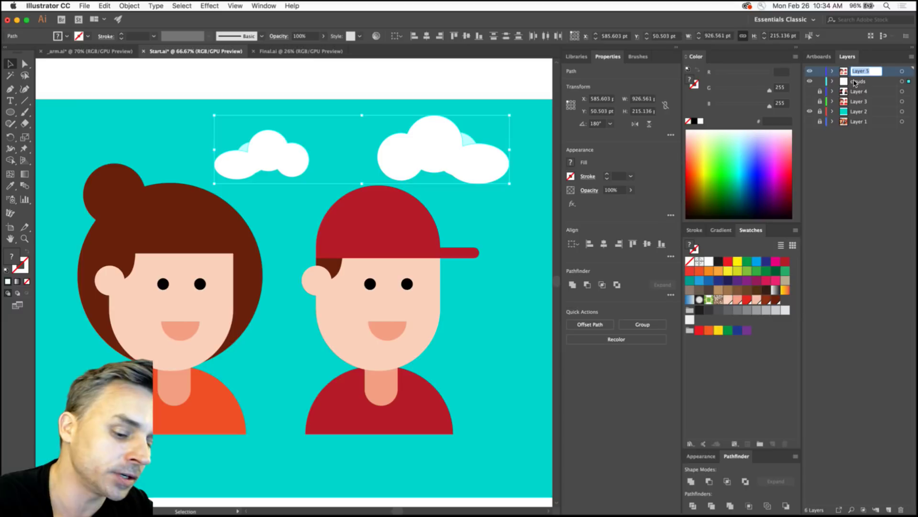
text(people)
key(Return)
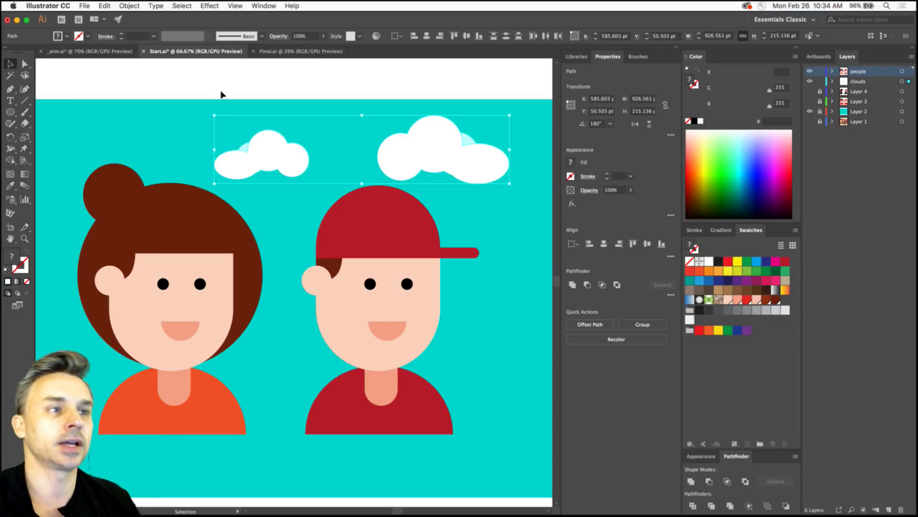
Make Layer 2 the active layer and check Layer 3's contents by showing and hiding it.
click(140, 142)
drag(139, 142, 210, 99)
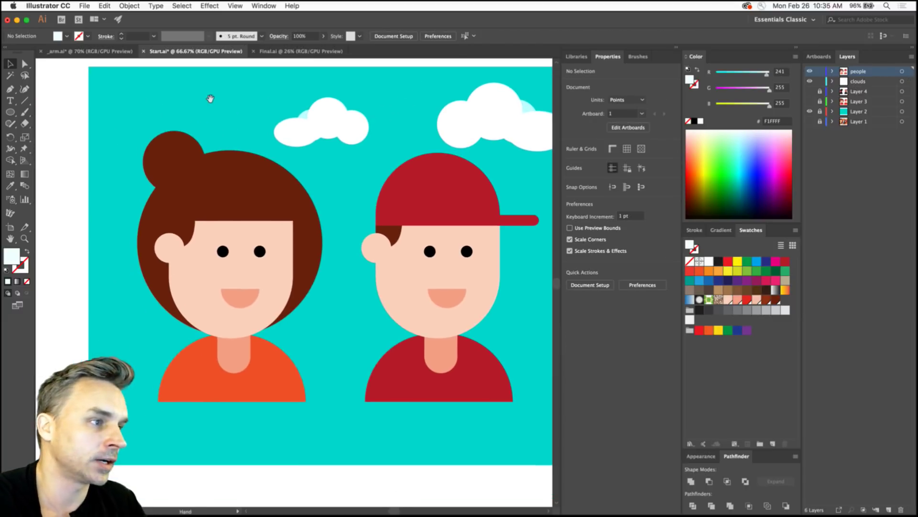
drag(312, 187, 232, 197)
key(super+minus)
key(super+minus)
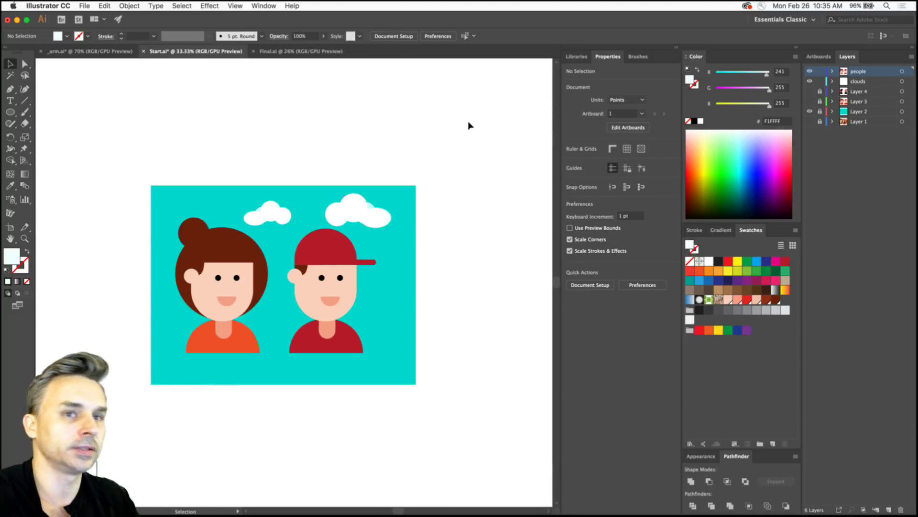
click(862, 112)
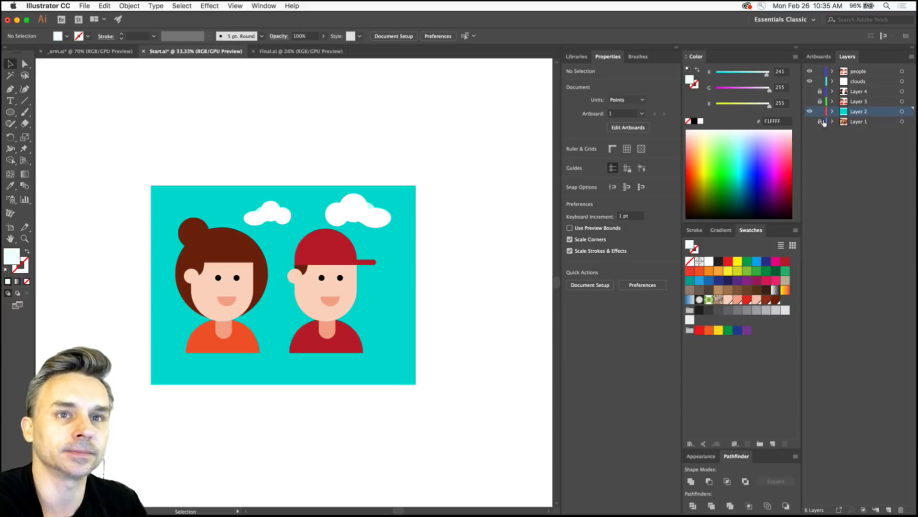
click(810, 102)
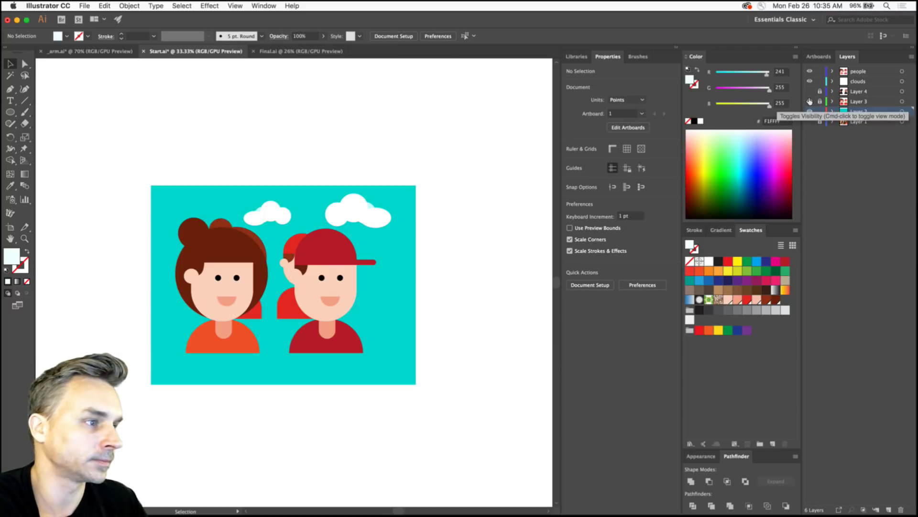
click(810, 101)
Enlarge the unlocked turquoise background rectangle on Layer 2 beyond the artboard to about 2673 by 2007 pt, and deselect it.
click(153, 221)
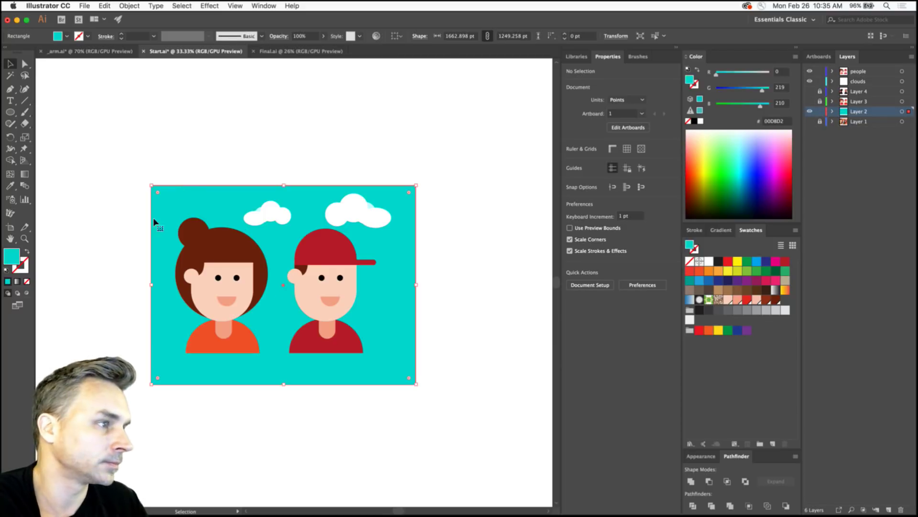
drag(149, 382, 59, 452)
drag(416, 185, 486, 133)
key(space)
drag(296, 170, 354, 148)
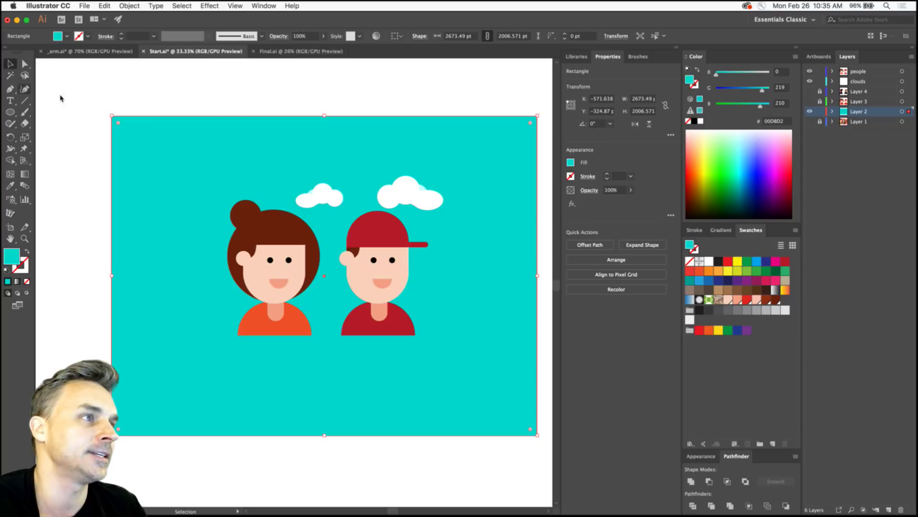
click(126, 103)
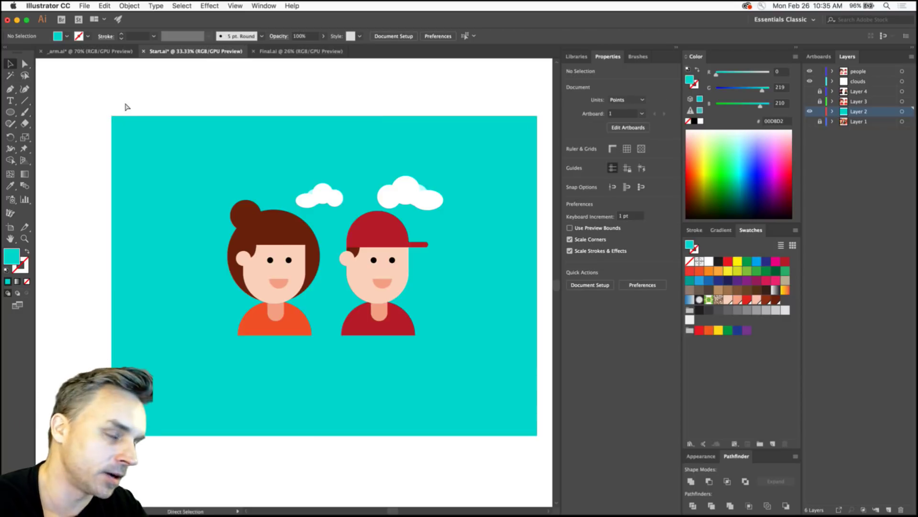
key(super+equal)
drag(117, 125, 61, 124)
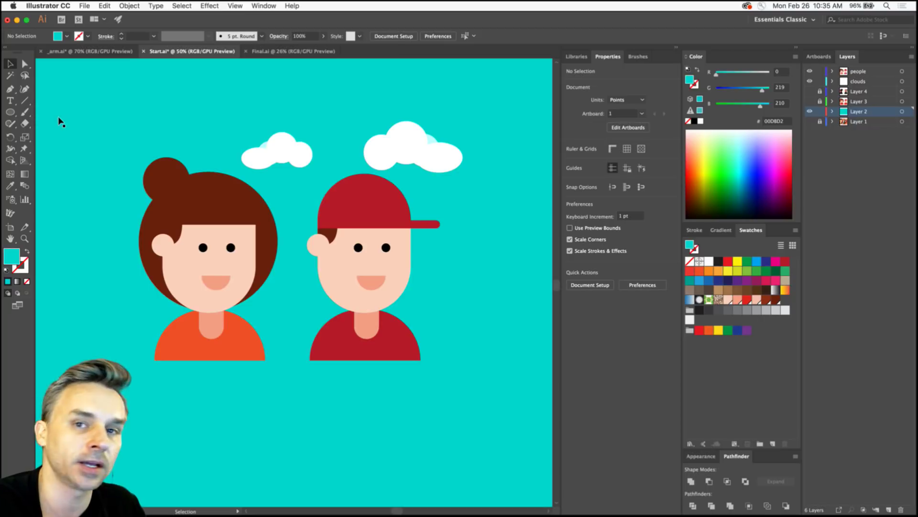
Switch to the Final.ai document and clear space around its character heads by collapsing the expanded panel column and hiding the rulers.
click(262, 52)
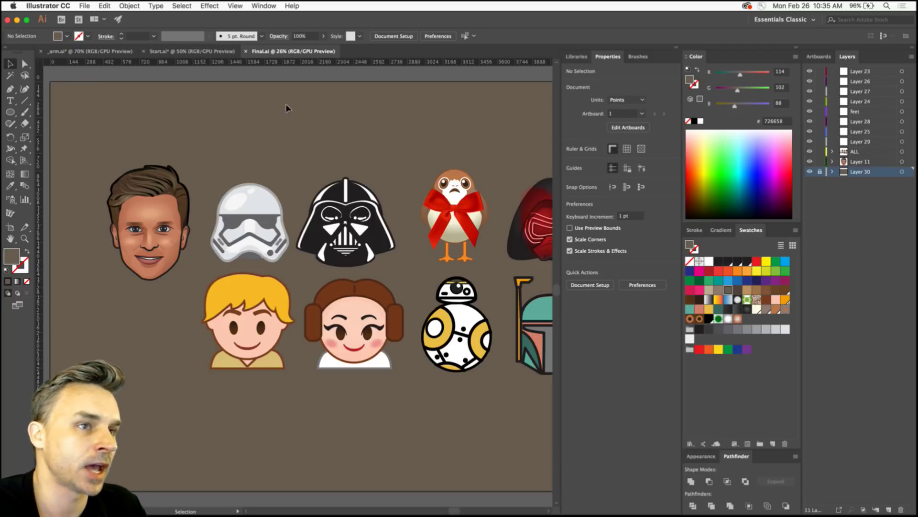
click(795, 48)
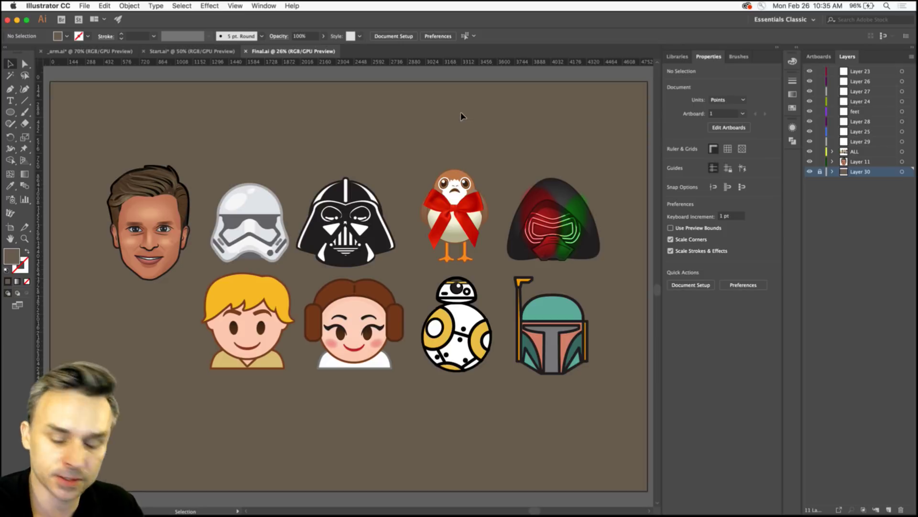
key(super+equal)
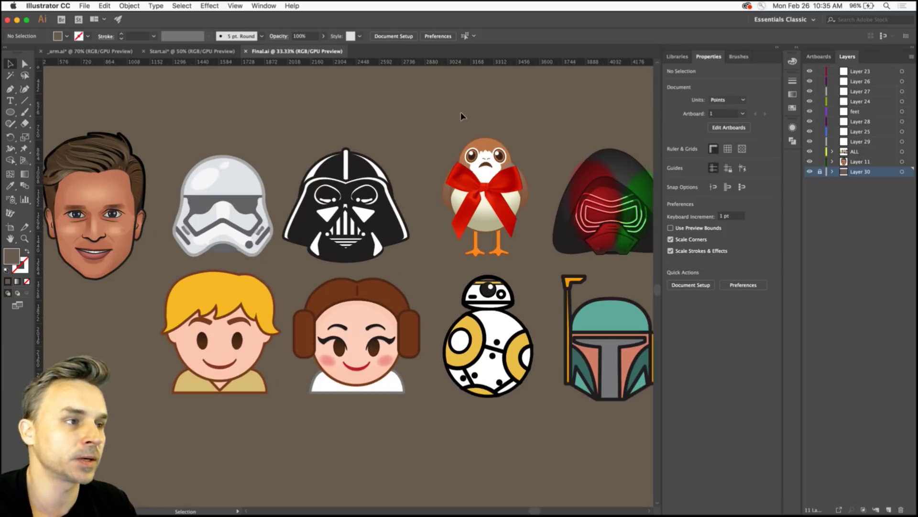
drag(461, 113, 299, 114)
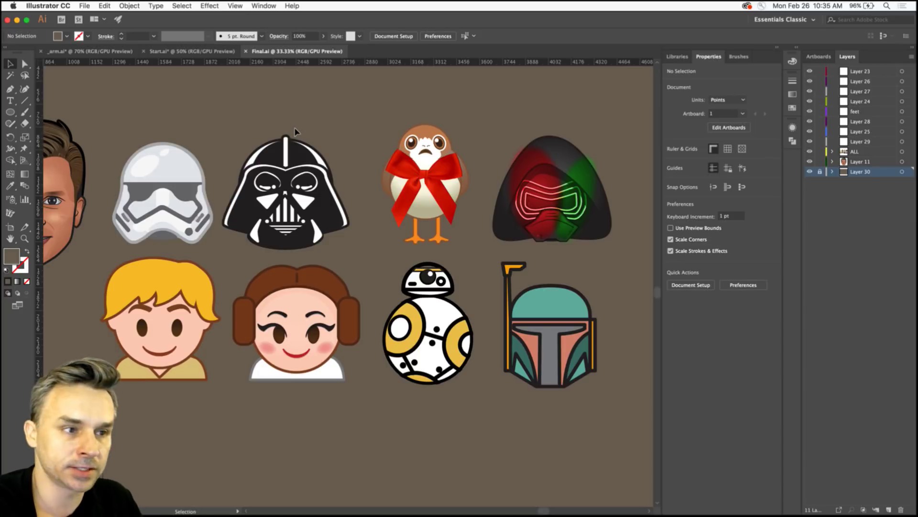
key(super+r)
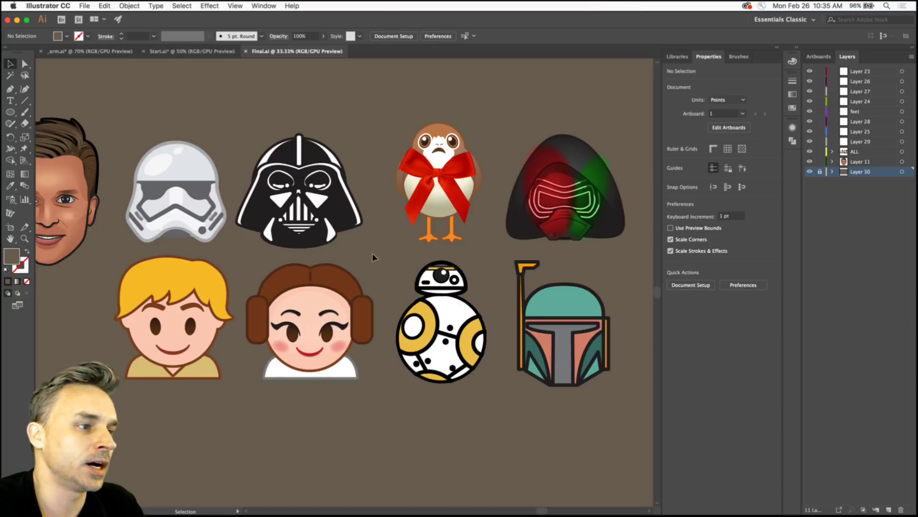
Examine the row of character heads and the two side hair buns on the brown-haired woman's head.
scroll(373, 257, left, 10)
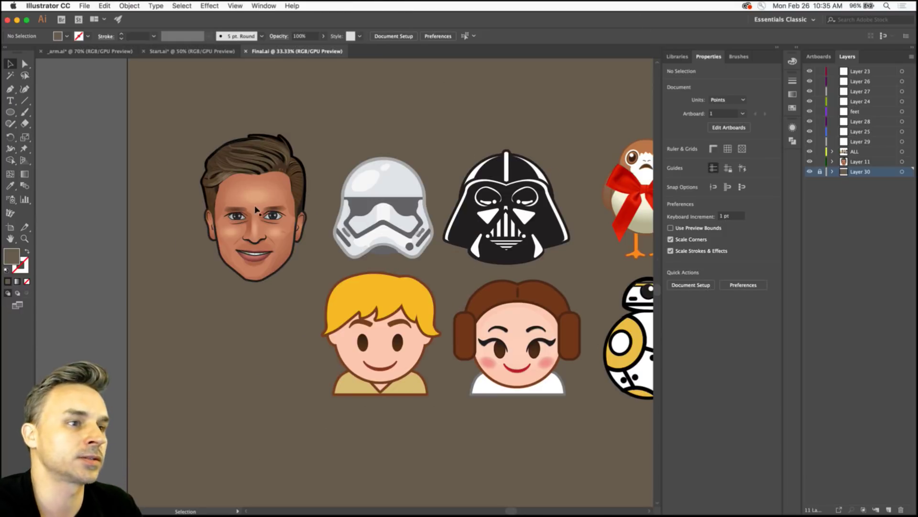
drag(421, 215, 224, 192)
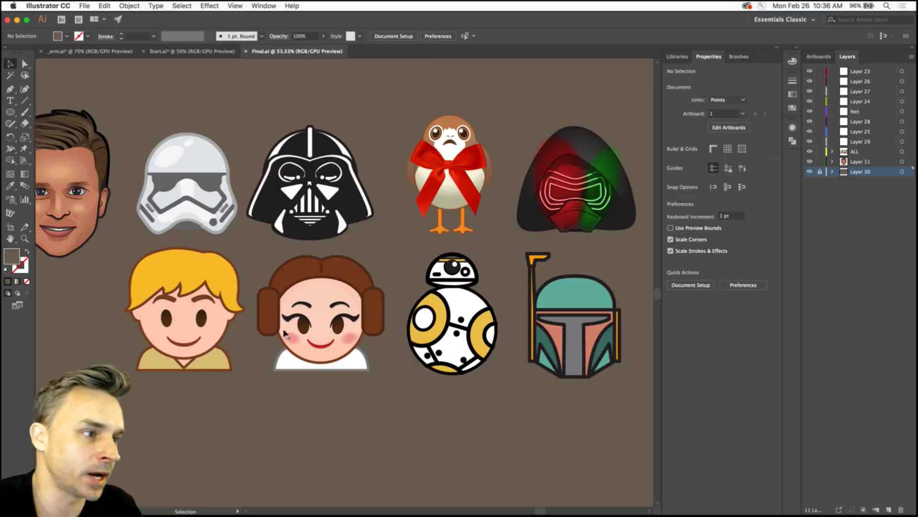
key(a)
click(261, 313)
key(super+equal)
key(super+equal)
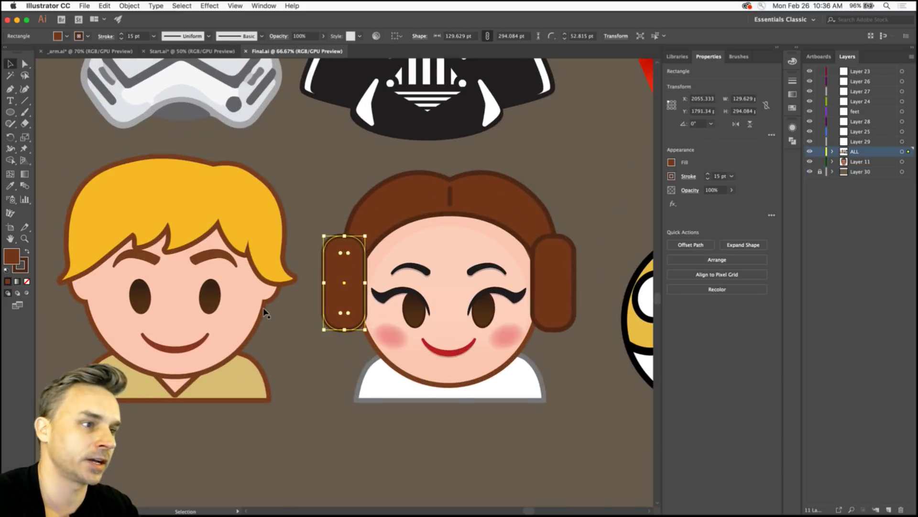
click(492, 293)
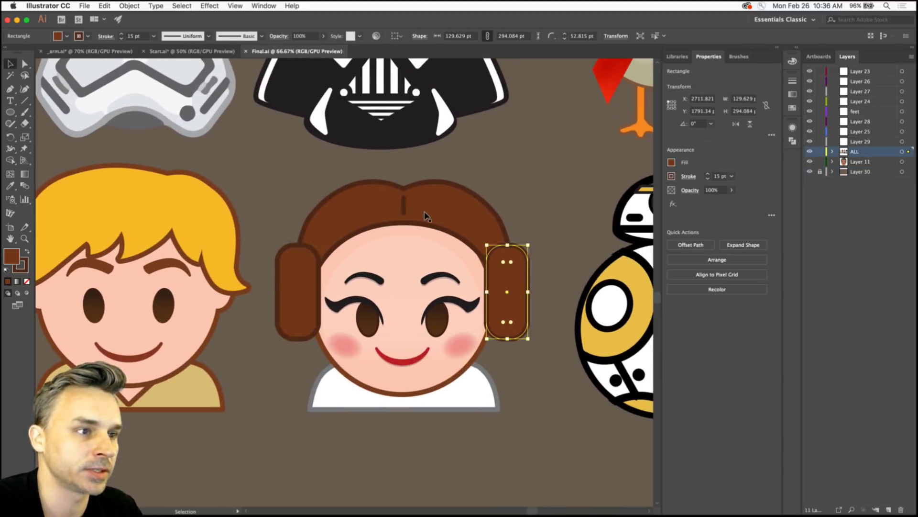
click(426, 213)
click(261, 216)
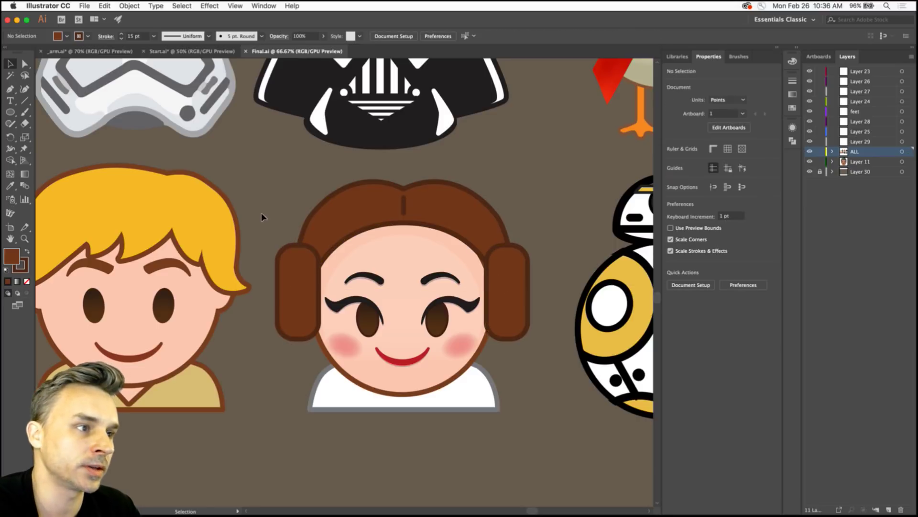
click(290, 272)
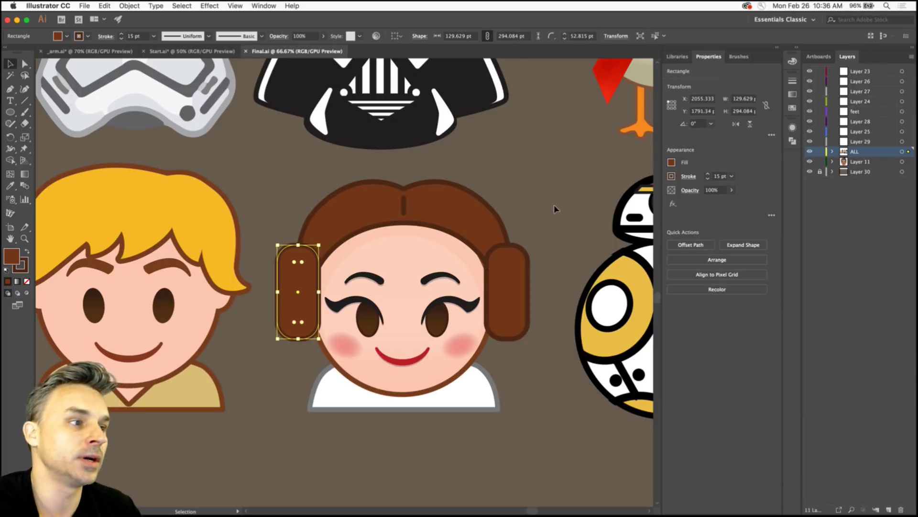
Examine the grouped eyes of the blond character's head and the detailed shading of the realistic portrait.
click(264, 174)
drag(262, 174, 235, 211)
click(146, 285)
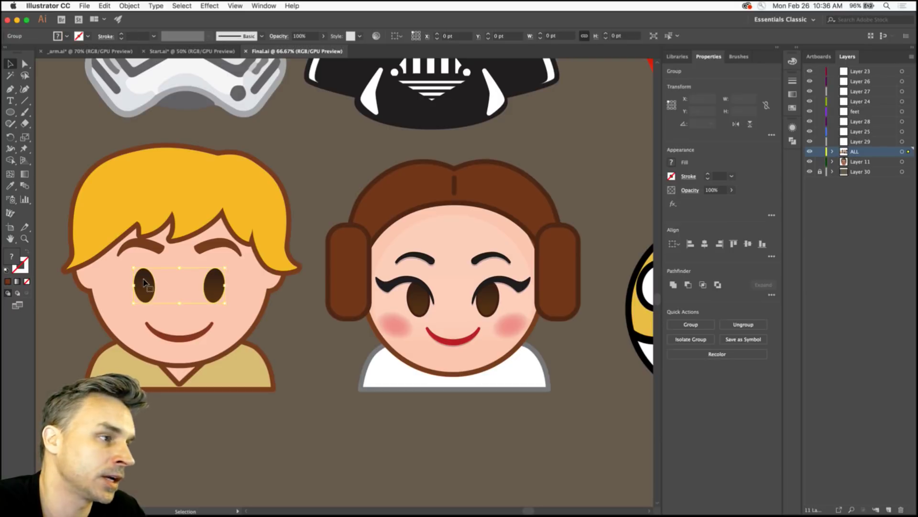
click(315, 141)
drag(307, 144, 648, 286)
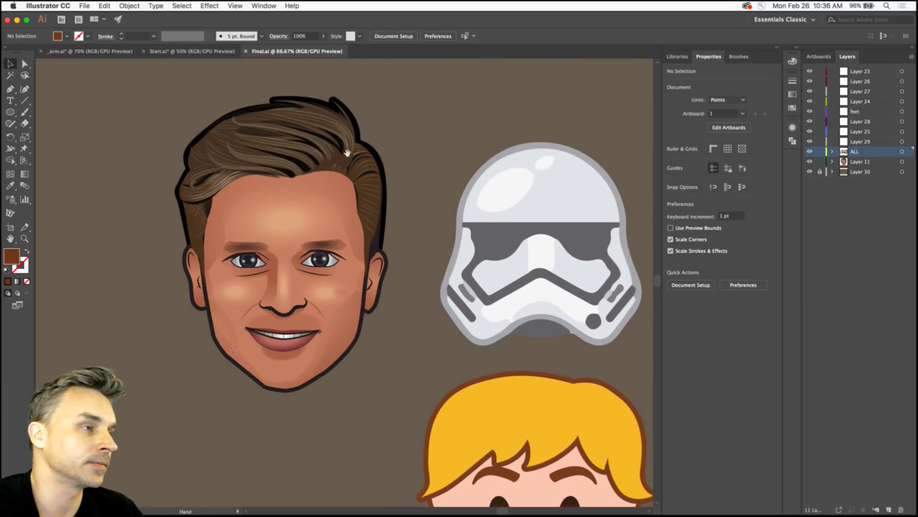
drag(409, 130, 117, 114)
drag(109, 52, 434, 164)
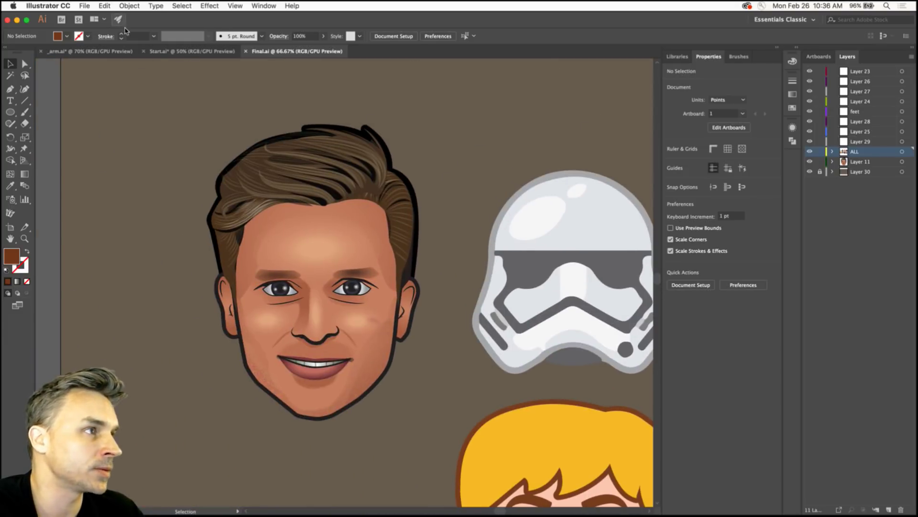
Switch to the Start.ai document and enlarge the turquoise background rectangle on Layer 2 to about 3925 by 3020 pt.
click(158, 52)
scroll(162, 117, left, 5)
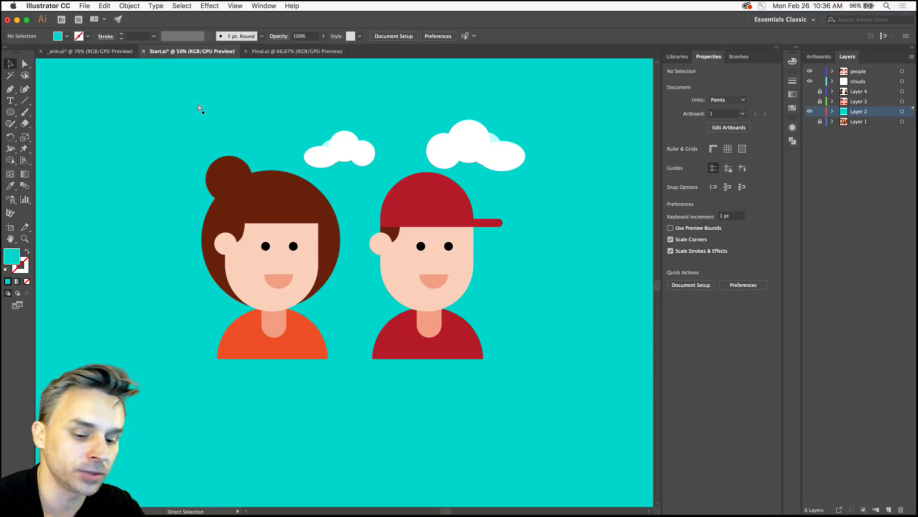
key(super+minus)
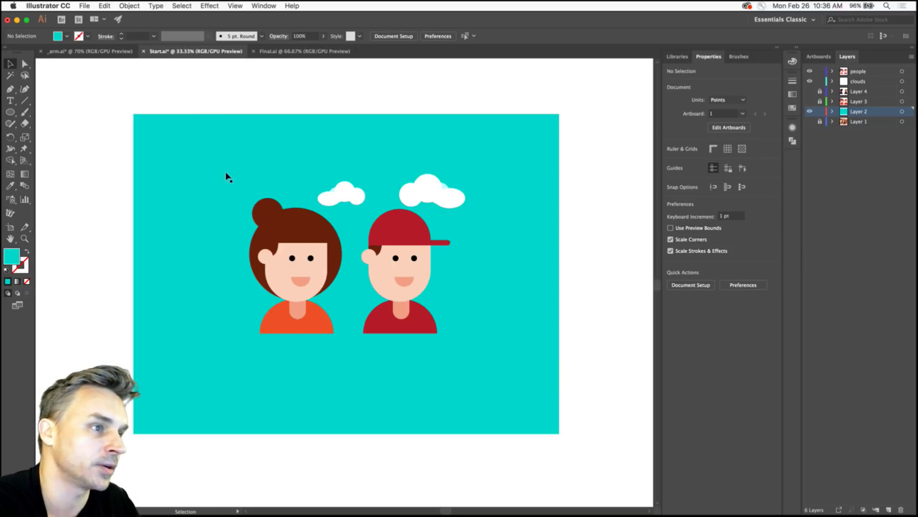
drag(229, 211, 430, 331)
key(super+z)
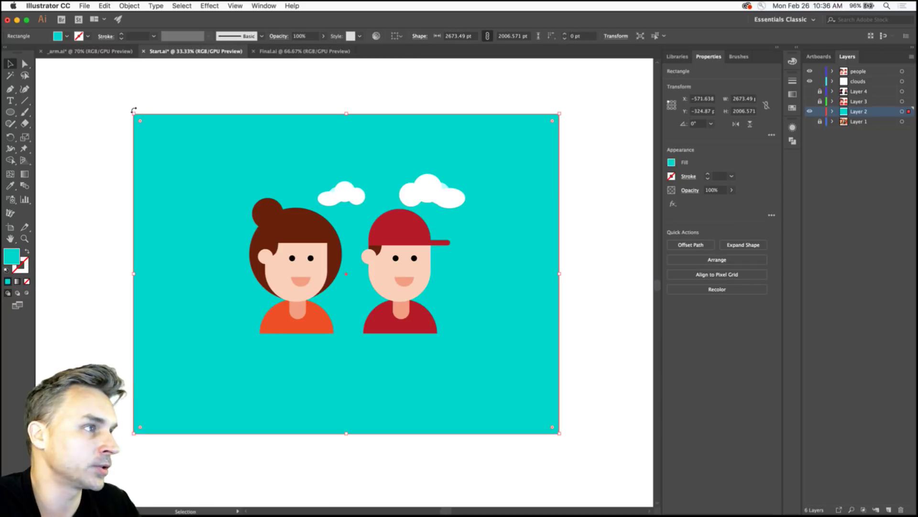
key(super+minus)
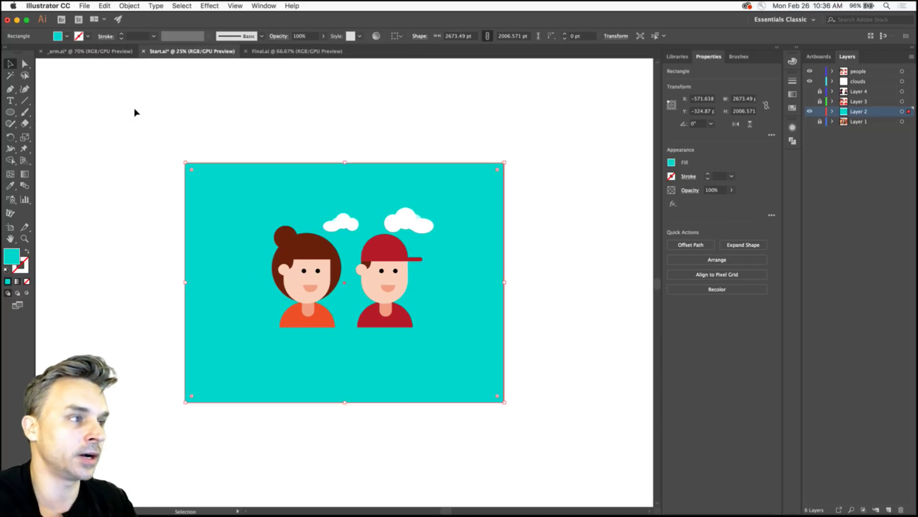
drag(186, 162, 120, 100)
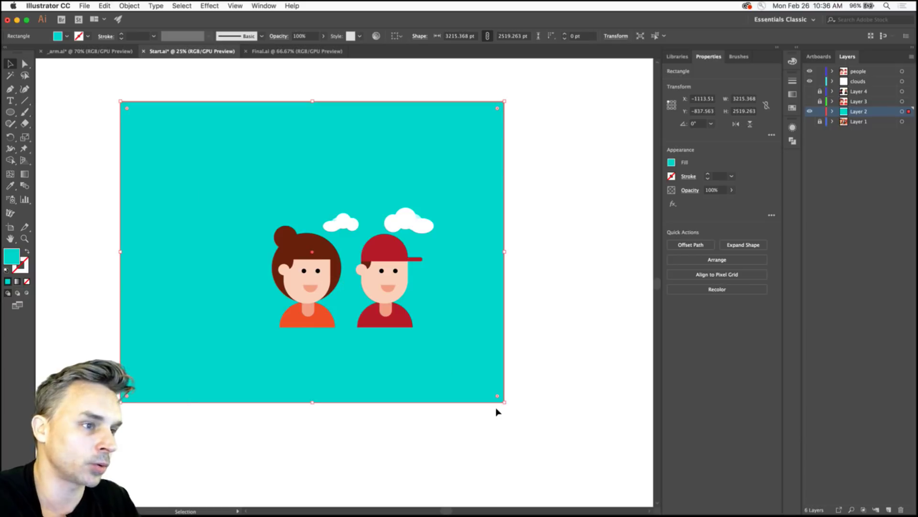
drag(504, 401, 588, 461)
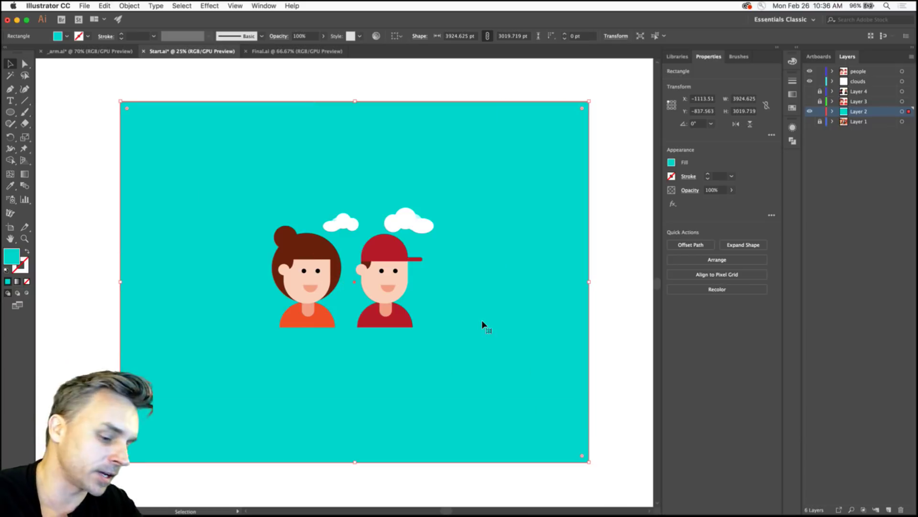
Lock Layer 2 and make the people layer active.
key(super+plus)
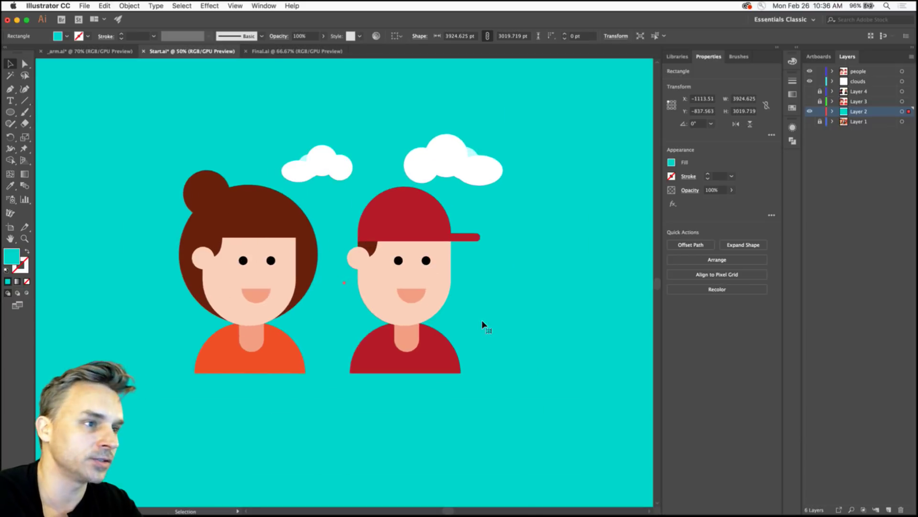
click(821, 111)
click(858, 71)
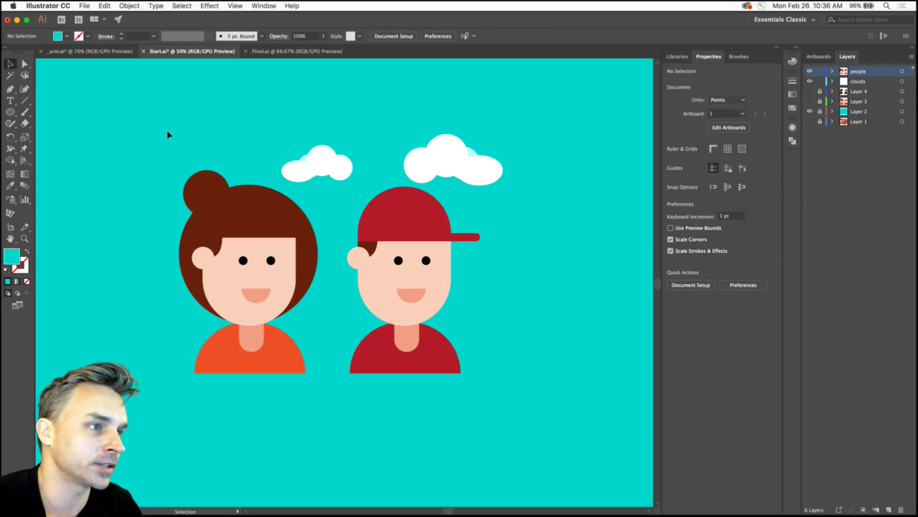
Duplicate both people diagonally down and to the right of the originals, and deselect the copy.
drag(143, 191, 506, 418)
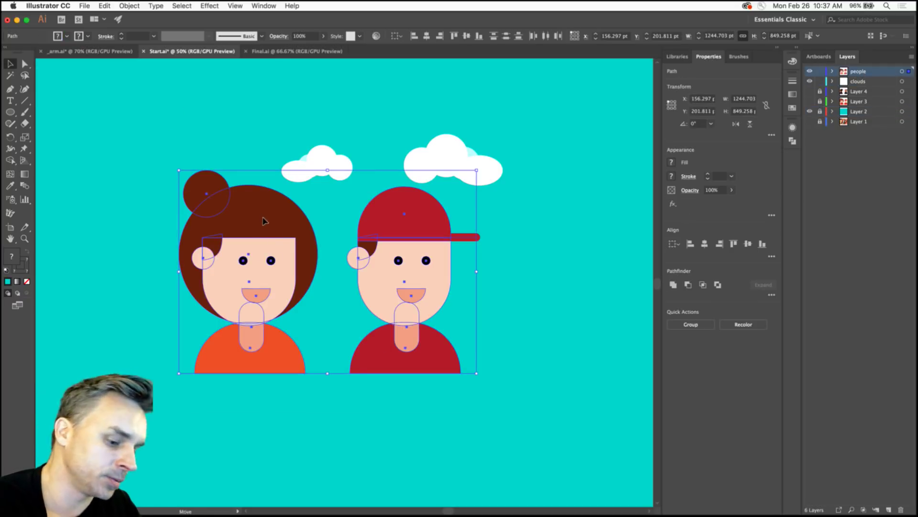
drag(263, 221, 504, 463)
drag(409, 417, 363, 301)
click(177, 379)
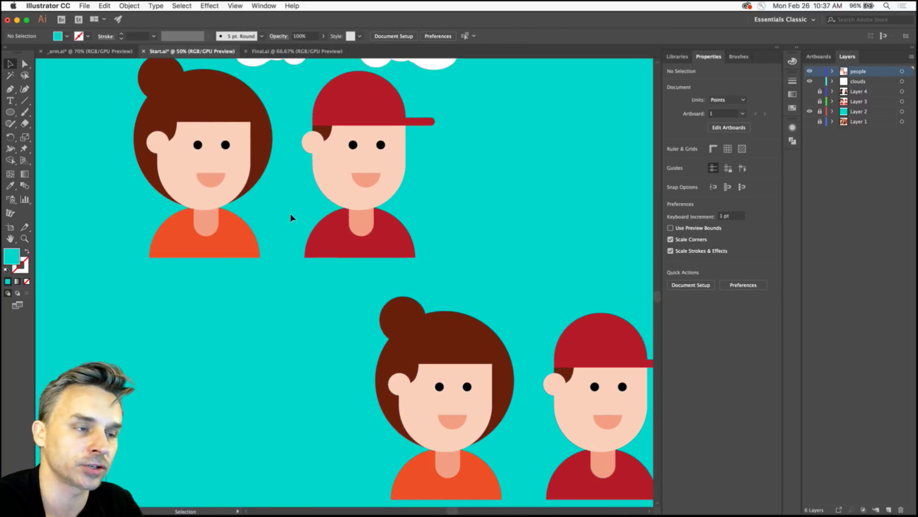
Examine the original pair up close, checking the ear and face shapes of the man in the red cap.
scroll(289, 234, down, 10)
scroll(289, 235, right, 5)
drag(196, 246, 389, 493)
key(super+equal)
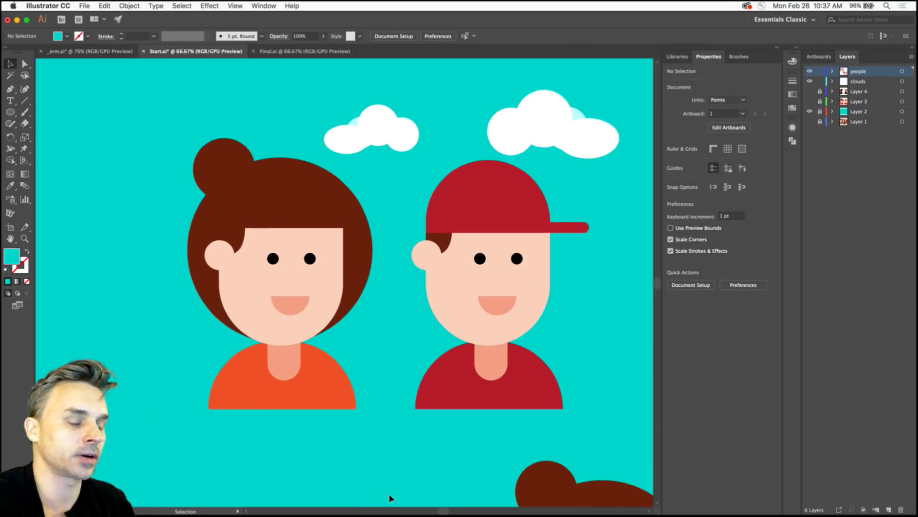
key(super+equal)
drag(357, 397, 286, 399)
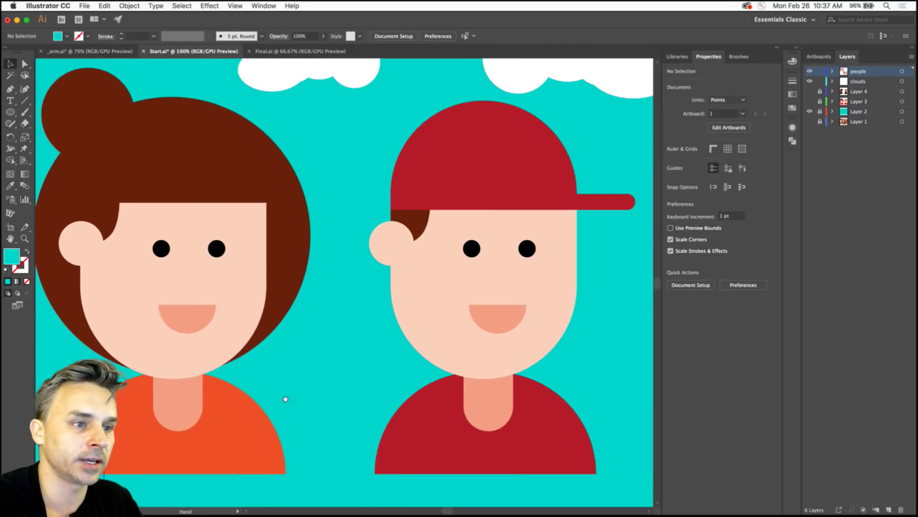
click(395, 248)
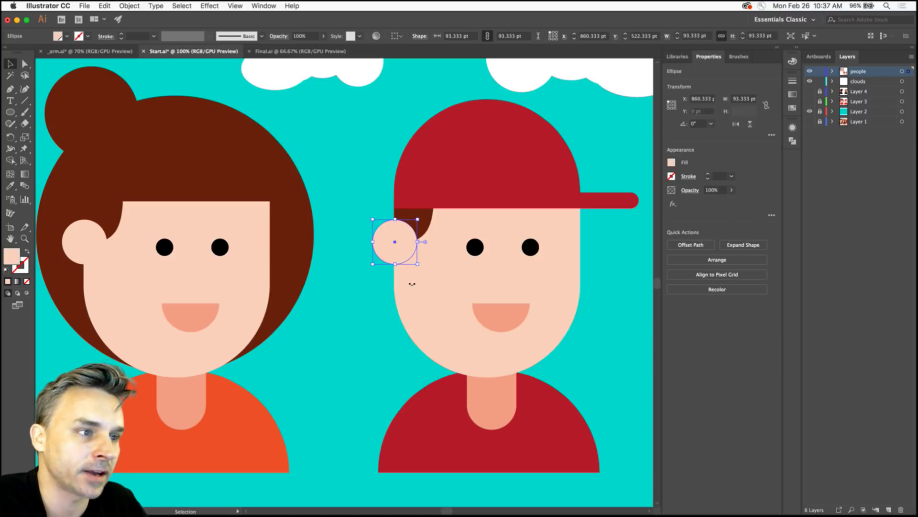
click(402, 340)
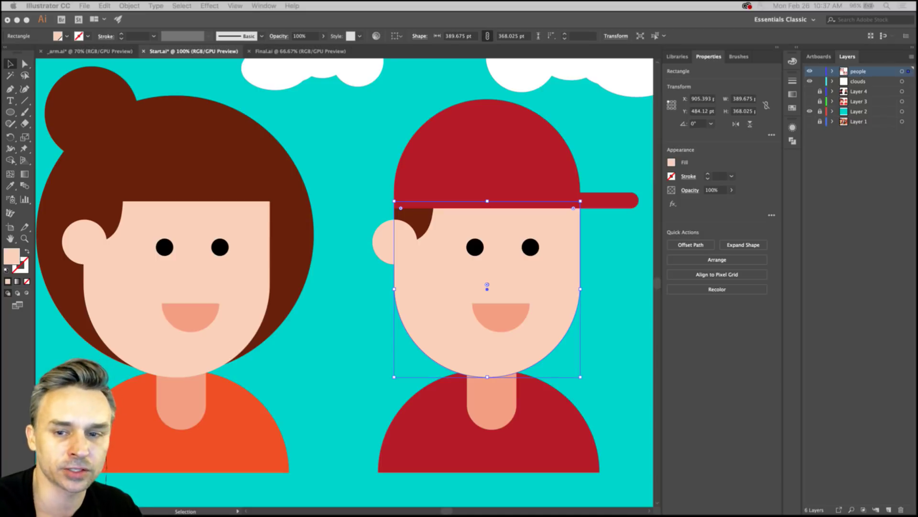
click(309, 141)
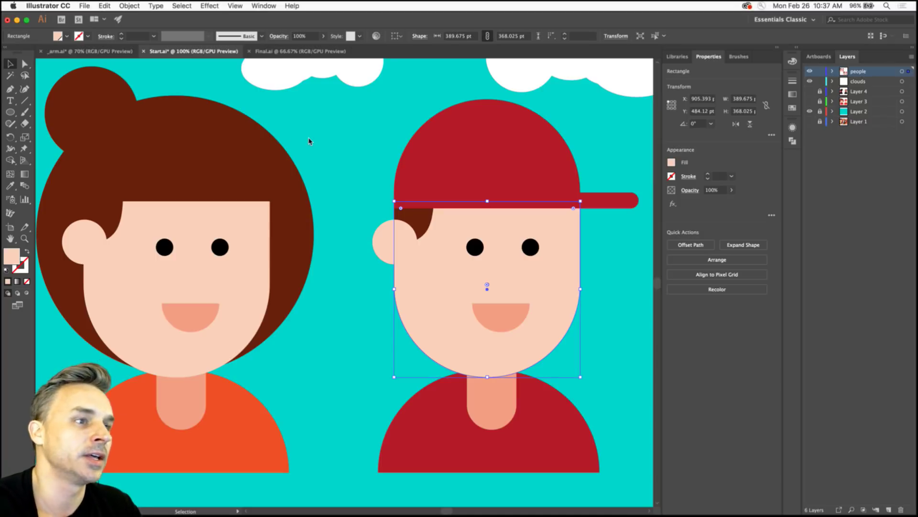
click(377, 145)
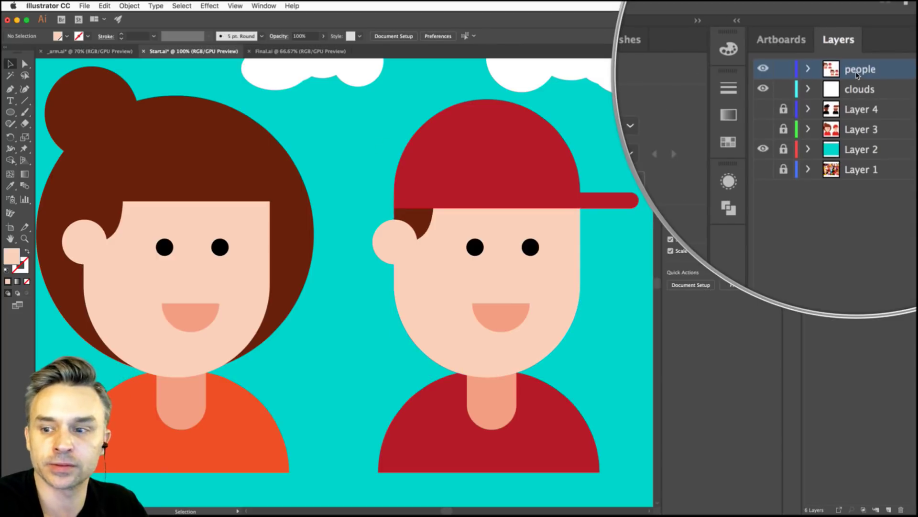
drag(330, 179, 278, 154)
Expand the collapsed panel column and apply a radial gradient fill to the face of the man in the red cap.
click(378, 287)
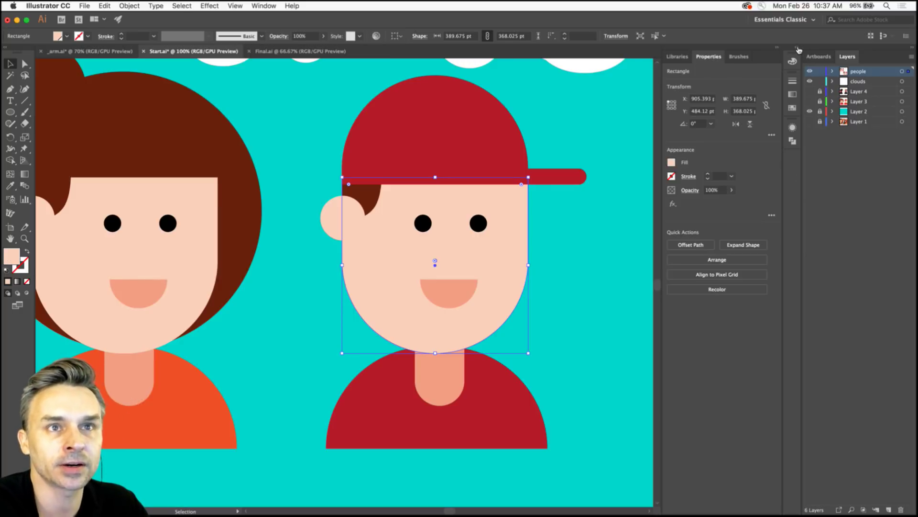
click(797, 49)
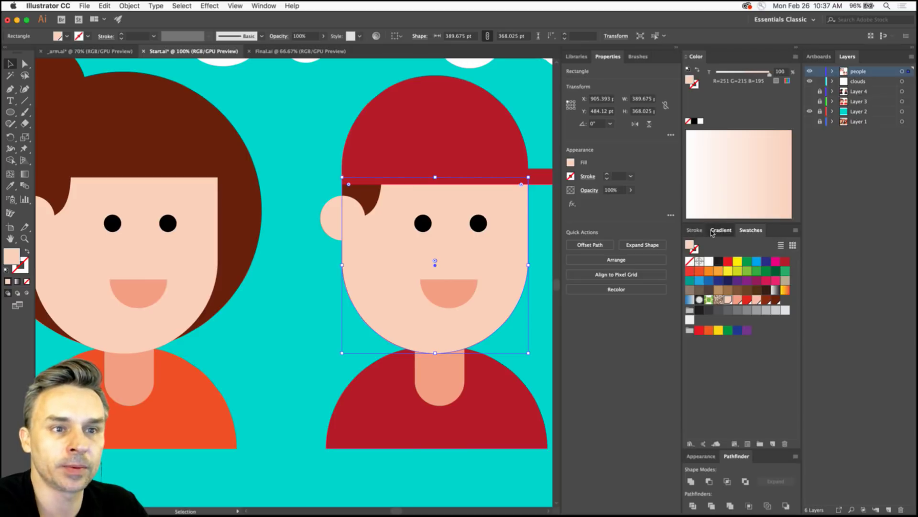
click(723, 230)
click(769, 245)
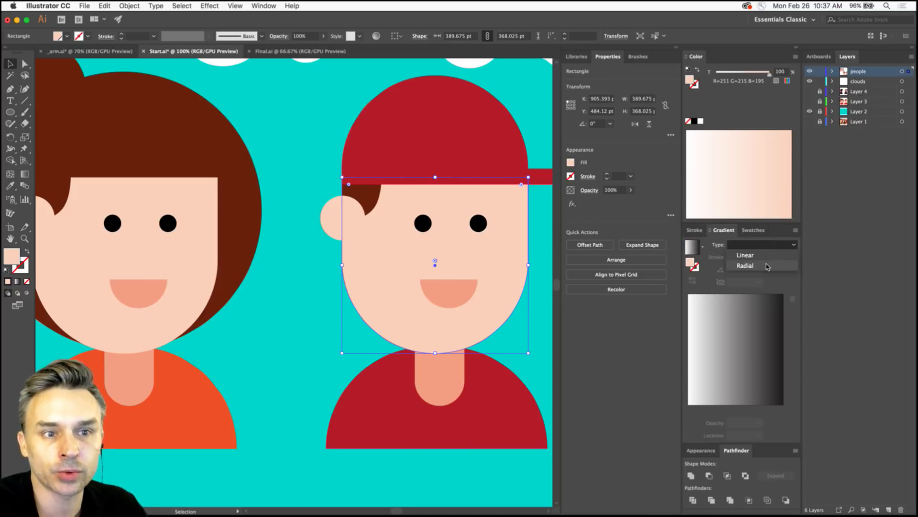
click(766, 266)
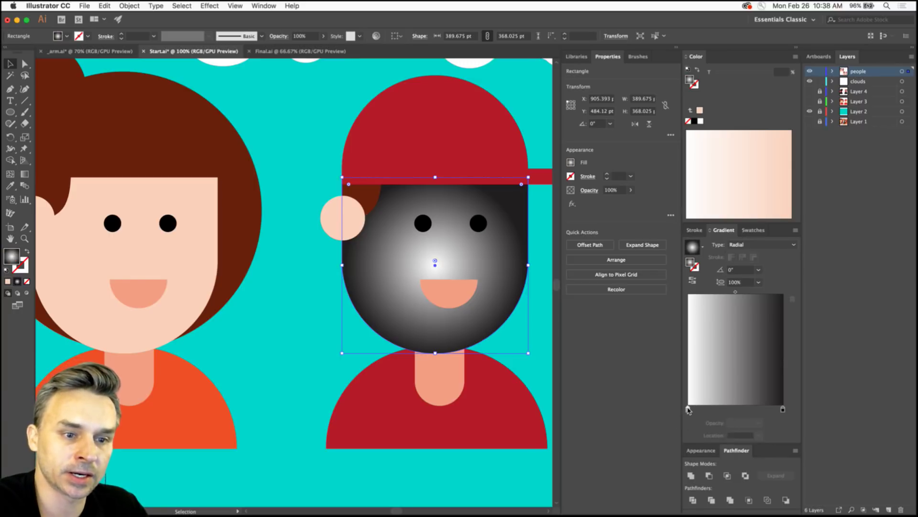
Color the face gradient's start stop light skin (R=251 G=215 B=195) and its end stop darker skin (R=245 G=169 B=142), and select the start stop.
double_click(688, 409)
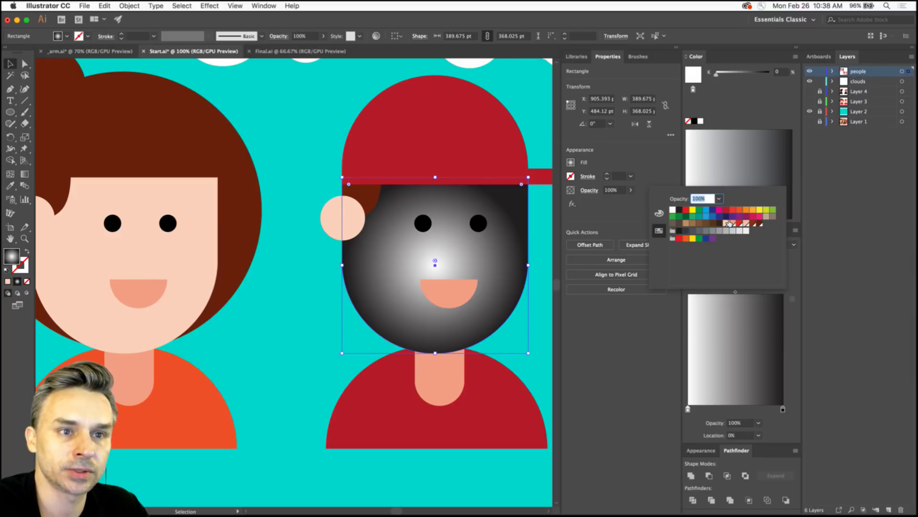
click(725, 223)
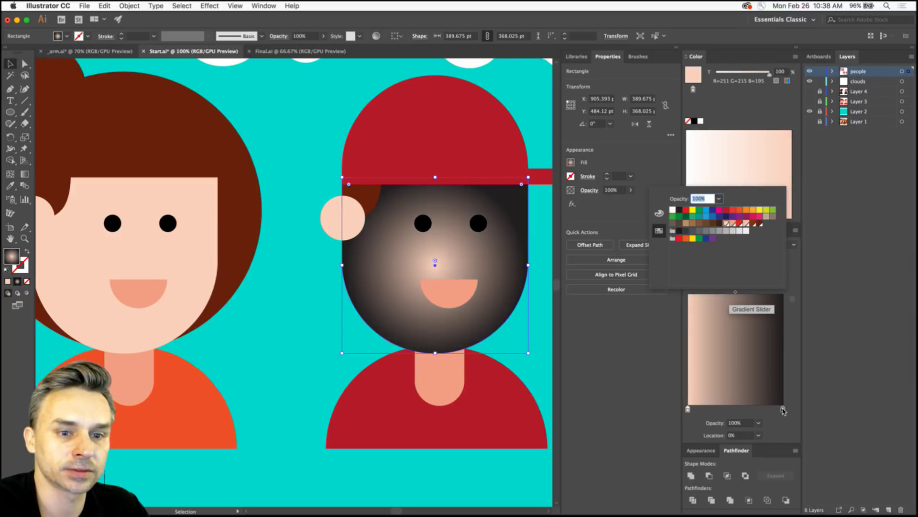
double_click(782, 409)
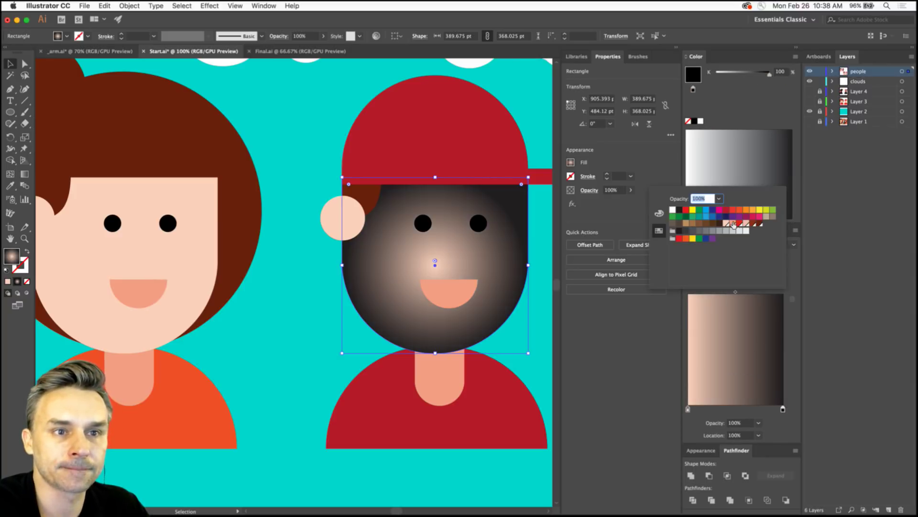
click(733, 222)
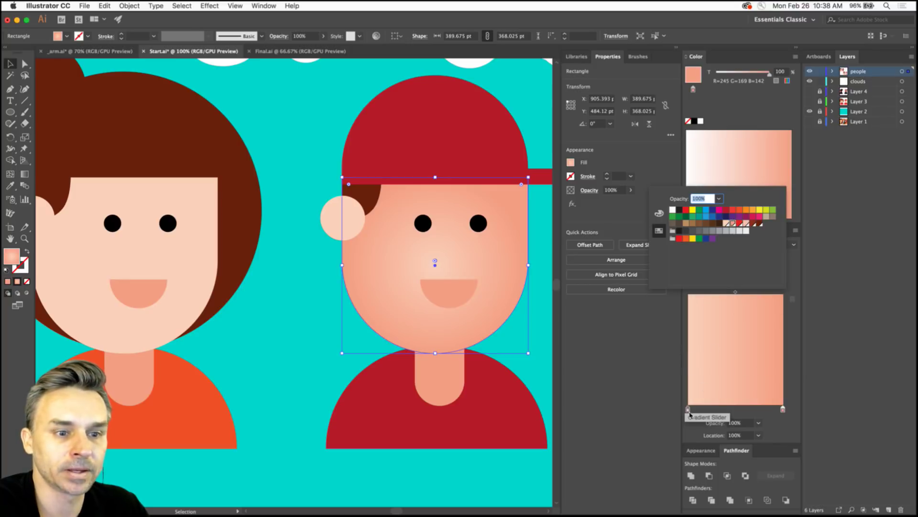
key(Escape)
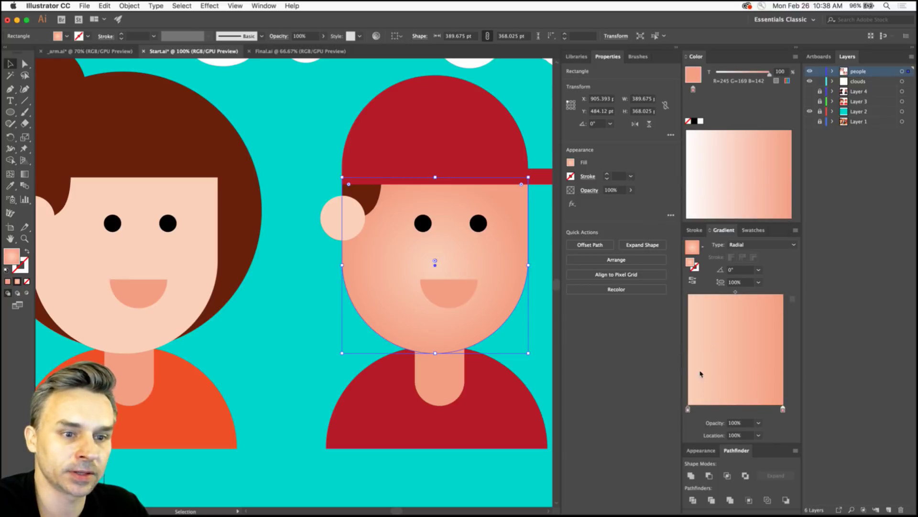
click(687, 410)
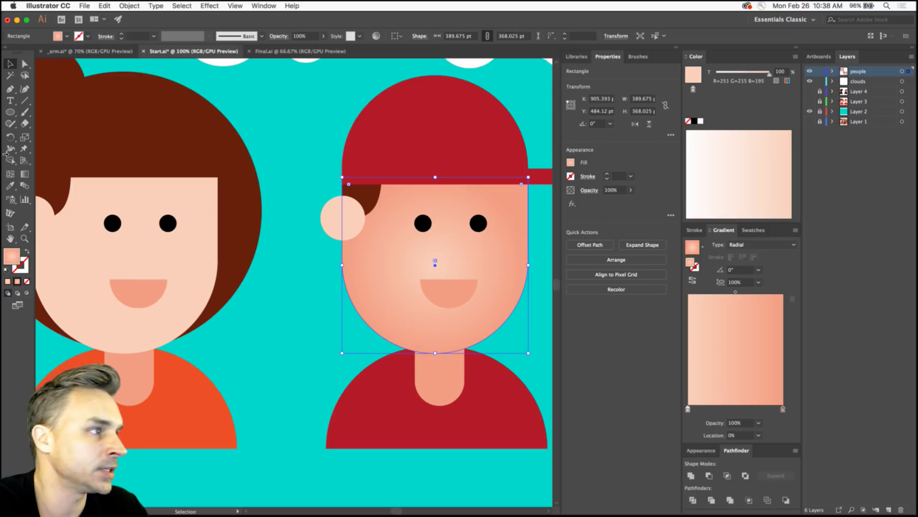
Add a middle stop to the face gradient, color it light skin (R=251 G=215 B=195) and place it at about 45%.
click(702, 409)
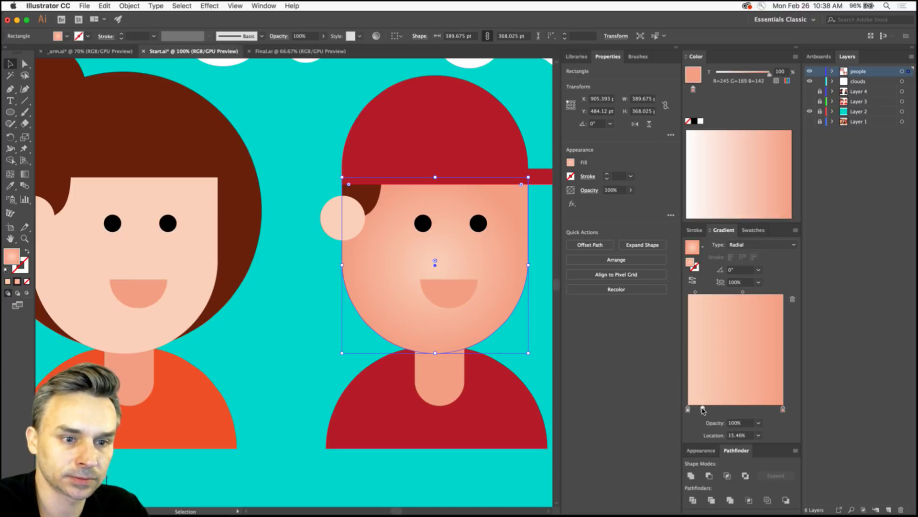
double_click(703, 409)
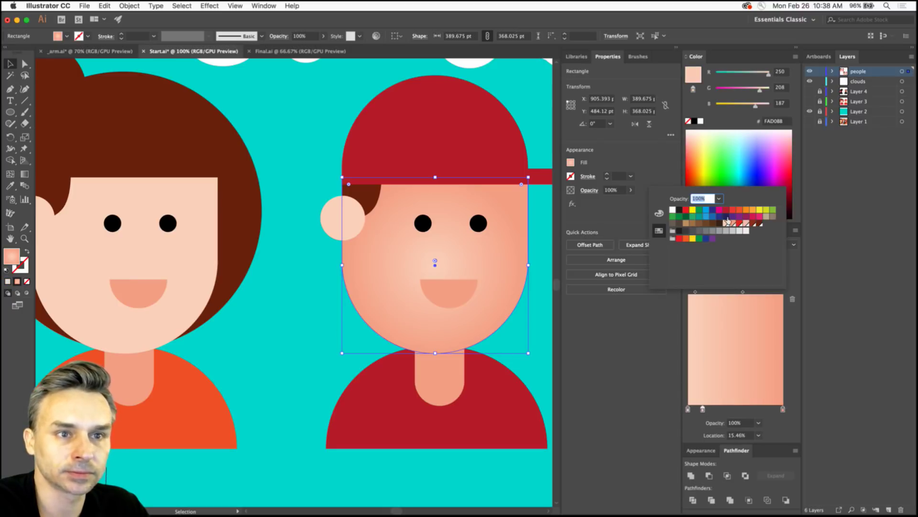
click(728, 223)
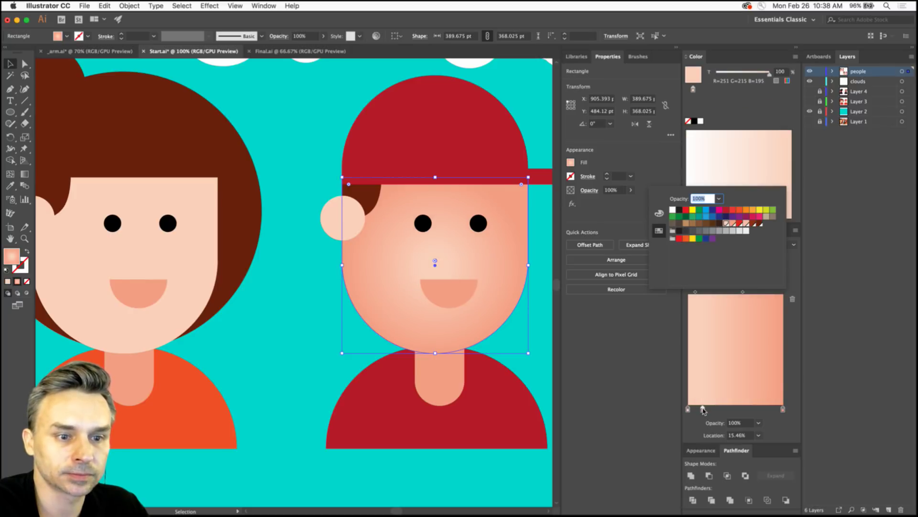
click(704, 411)
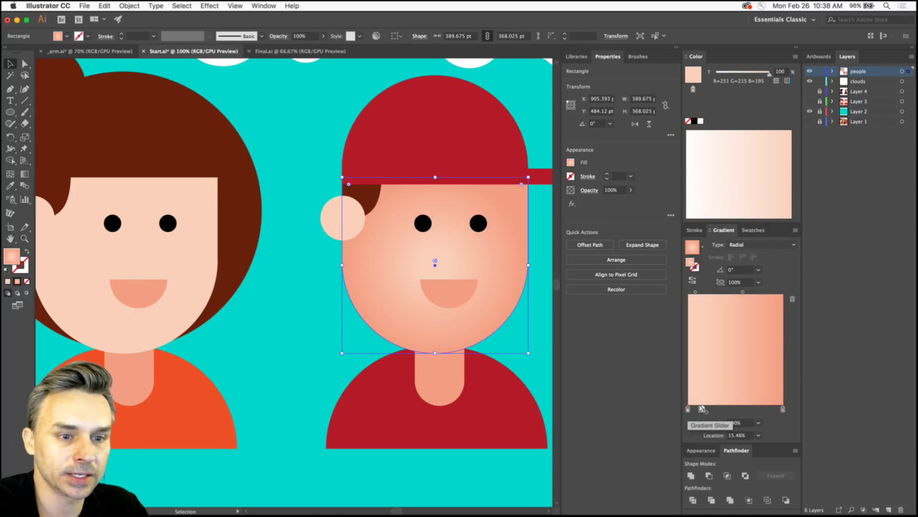
drag(703, 409, 730, 409)
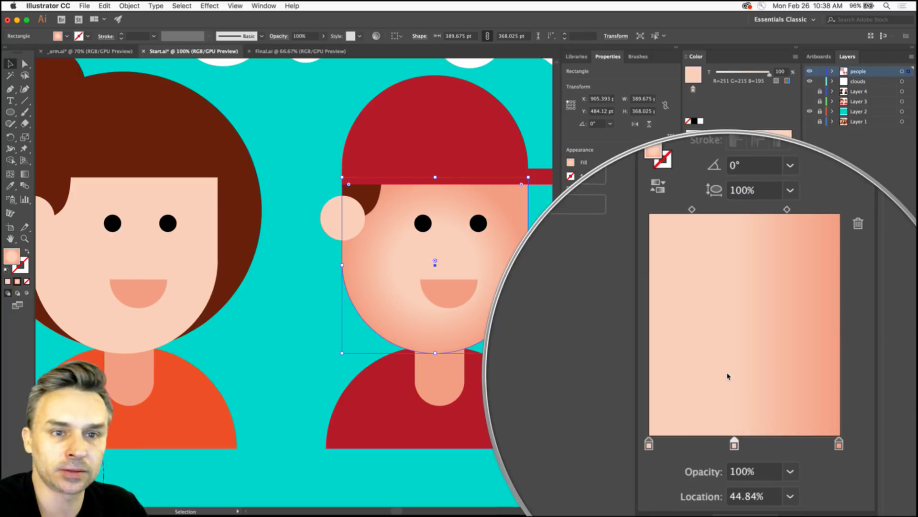
Shift the face's radial gradient up toward the right eye, stretch it to about 177% aspect ratio and widen it past the face's edge.
click(25, 174)
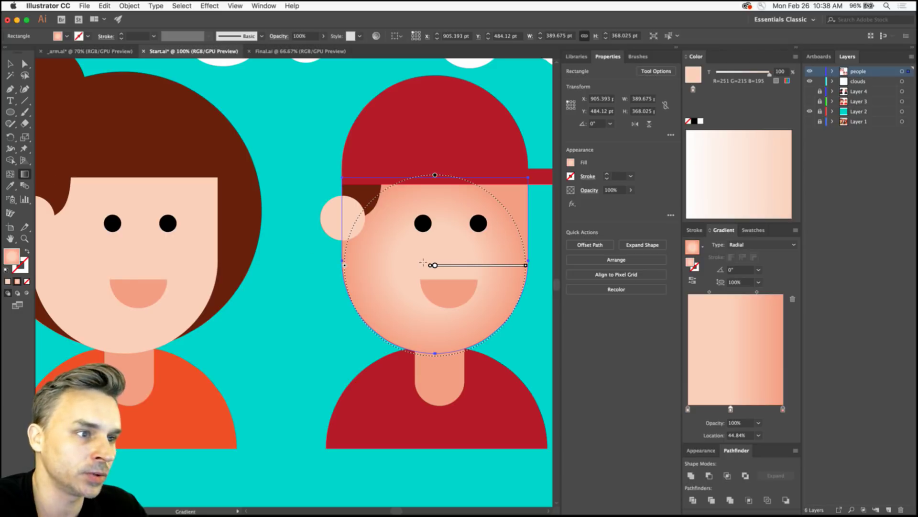
mouse_move(433, 262)
drag(434, 262, 450, 243)
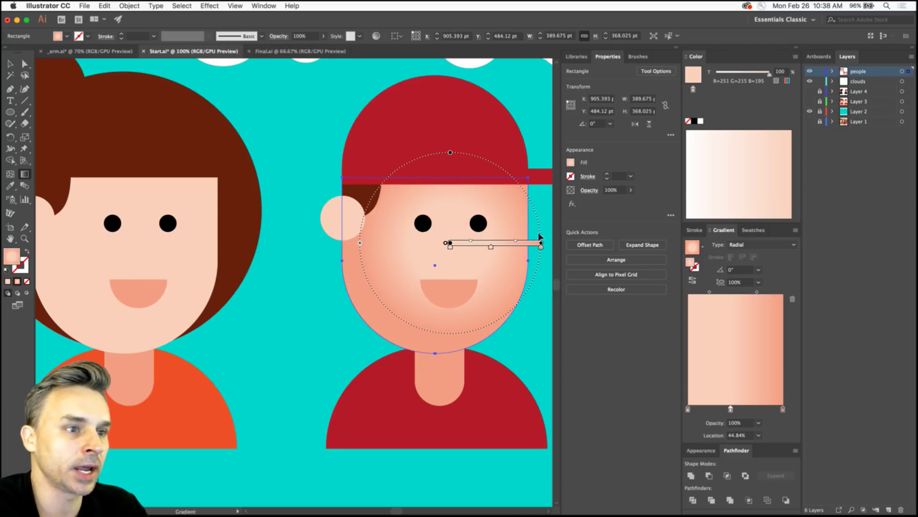
drag(450, 151, 451, 103)
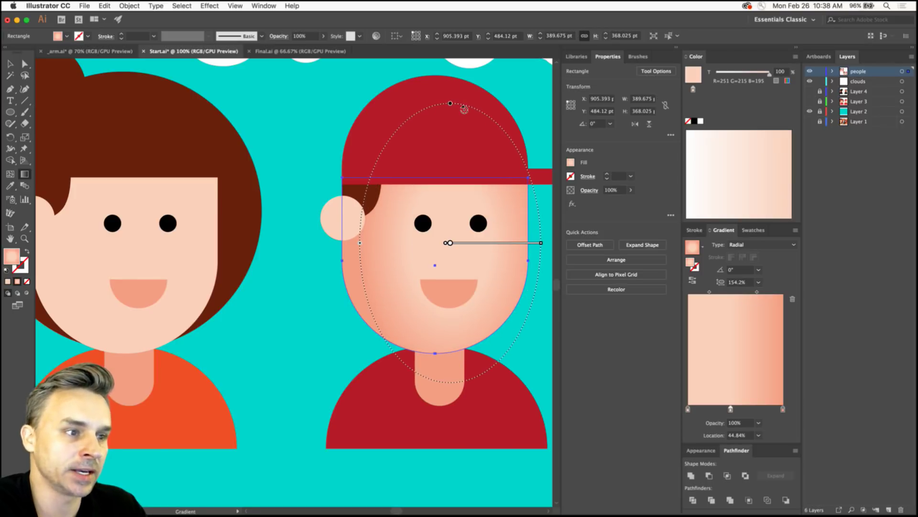
scroll(464, 109, right, 3)
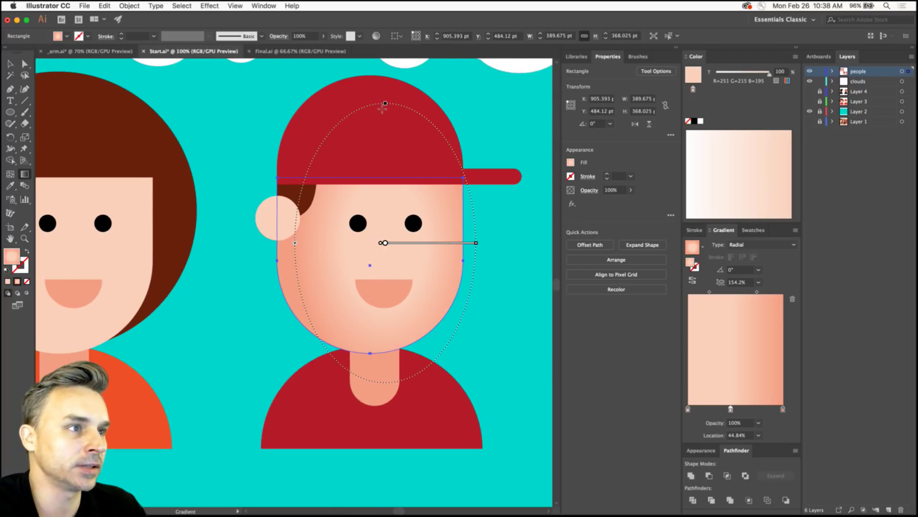
drag(385, 103, 386, 82)
mouse_move(473, 242)
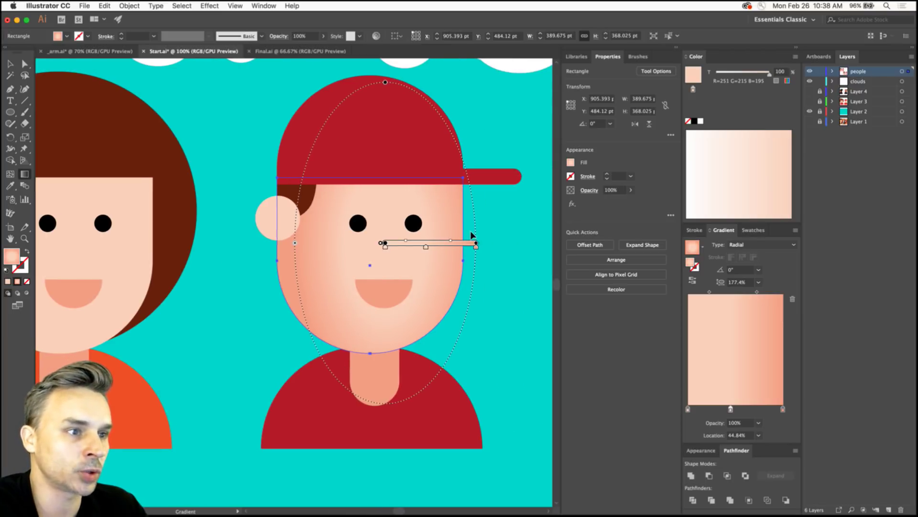
drag(477, 241, 493, 241)
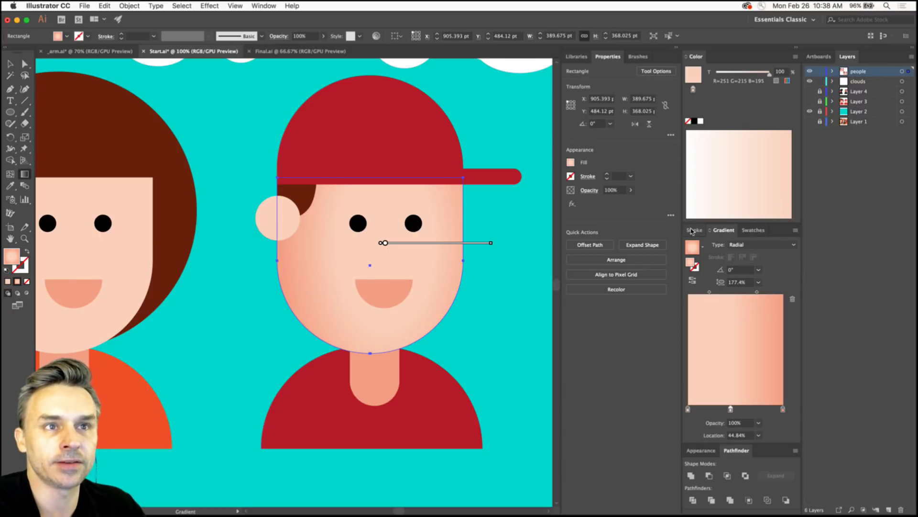
Save the face's radial gradient as a new swatch named New Gradient Swatch.
click(751, 230)
click(795, 230)
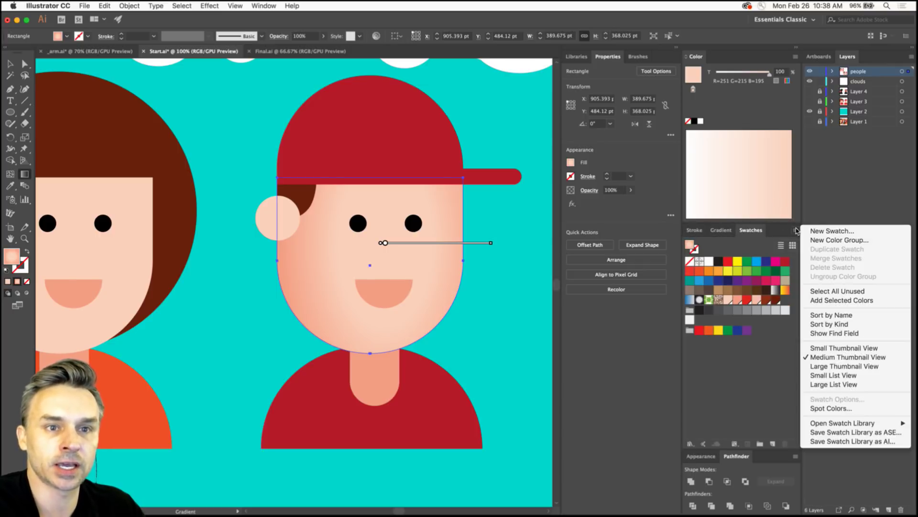
click(816, 231)
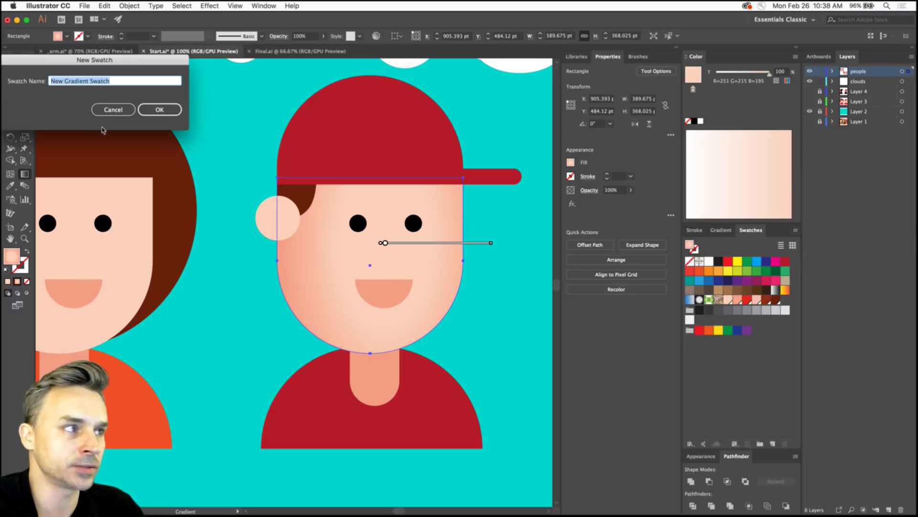
click(154, 110)
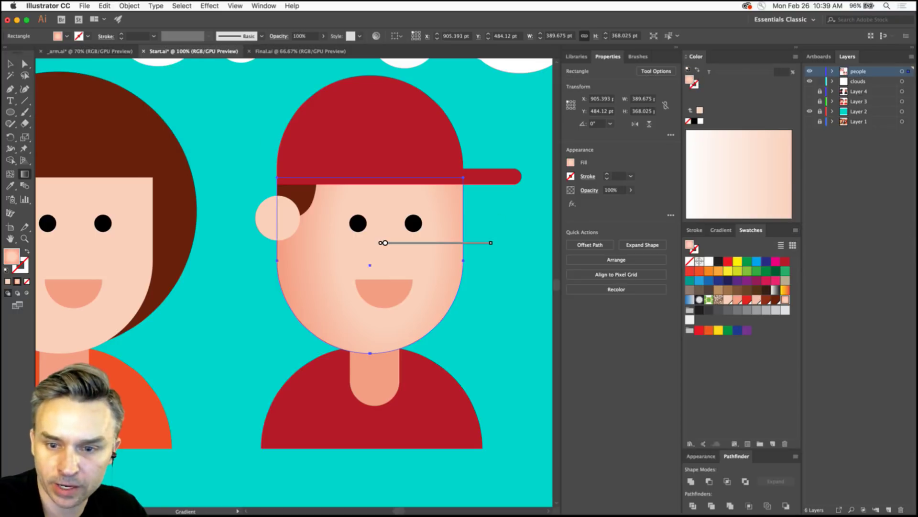
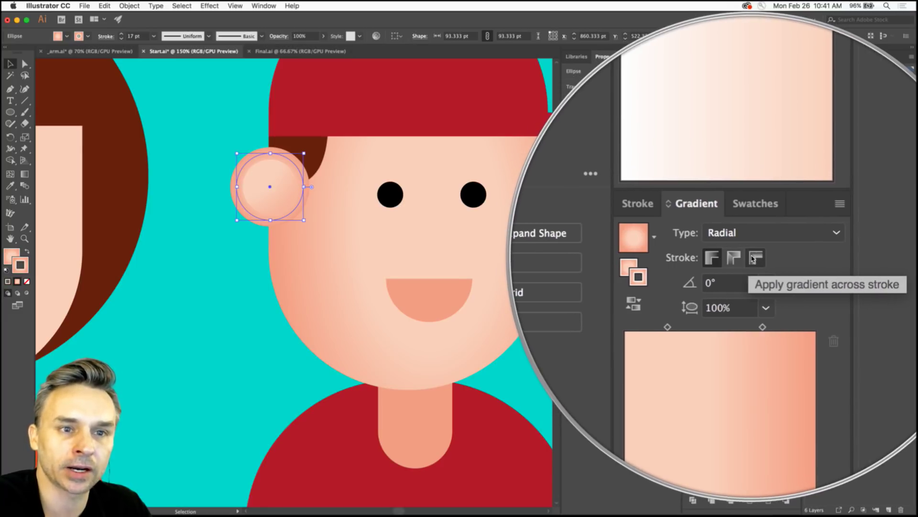
Try the ear's outline gradient across the stroke, and return it to within the stroke.
click(753, 258)
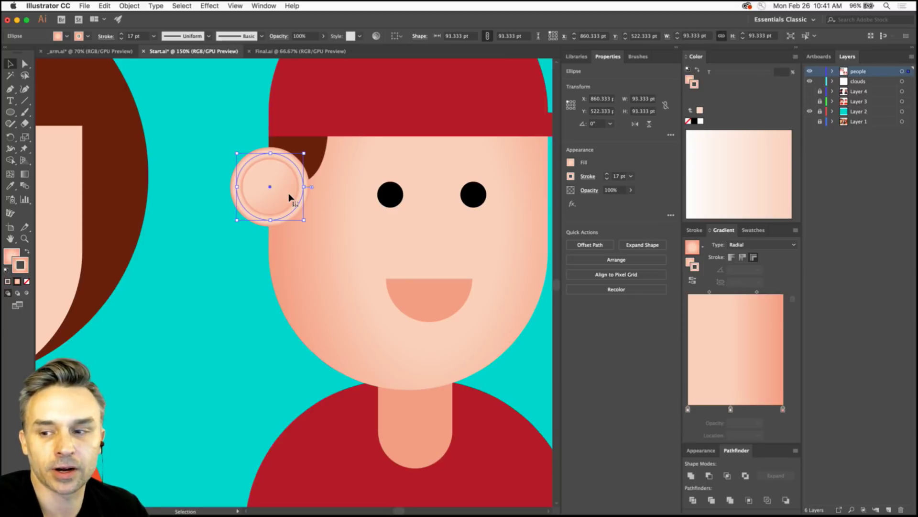
scroll(273, 228, up, 1)
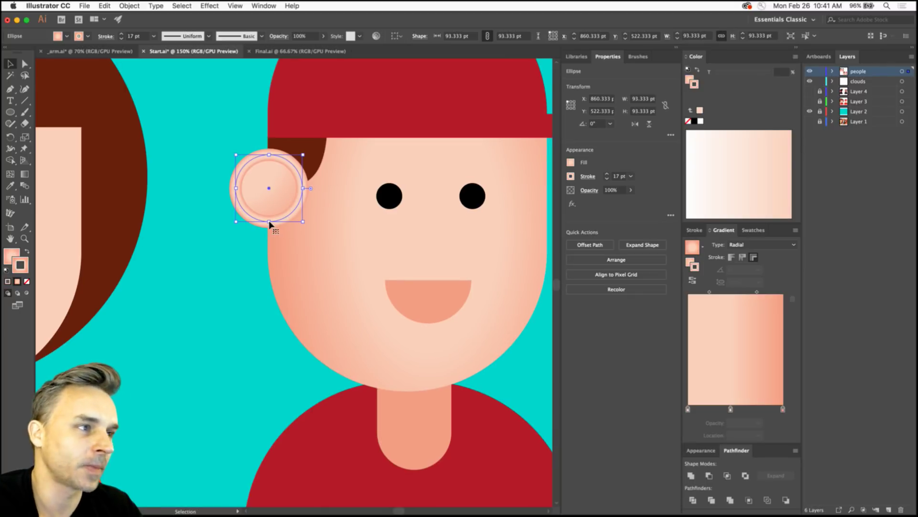
drag(213, 143, 206, 183)
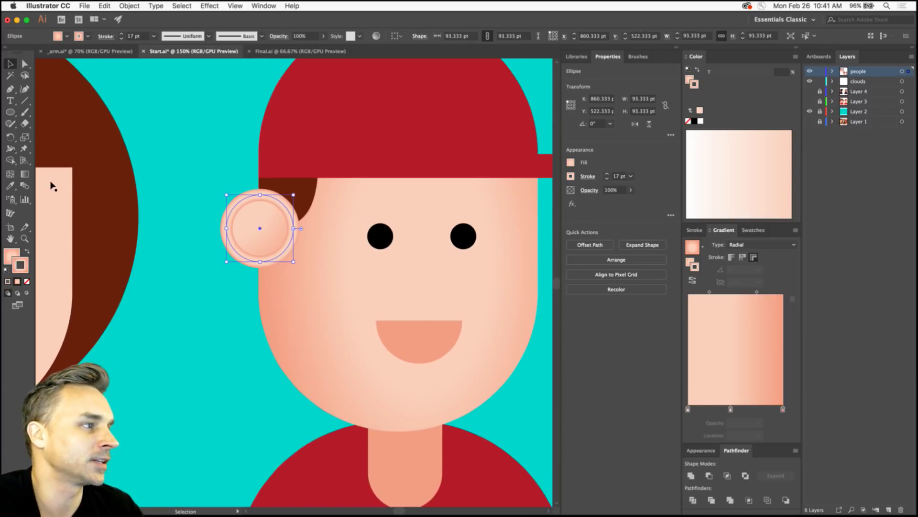
click(25, 173)
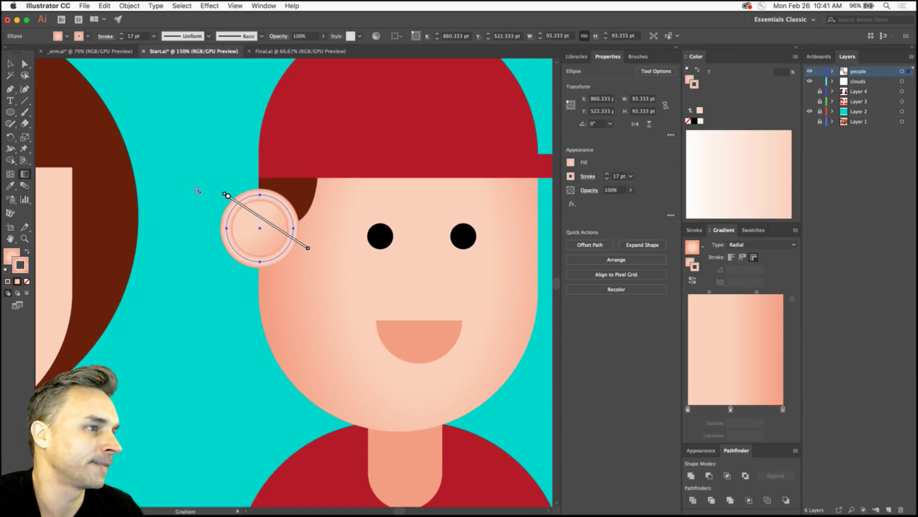
click(733, 258)
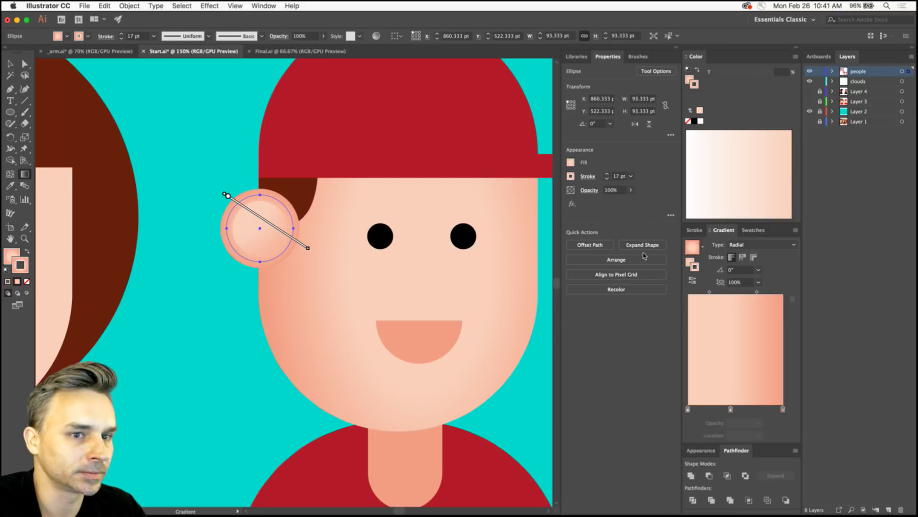
key(v)
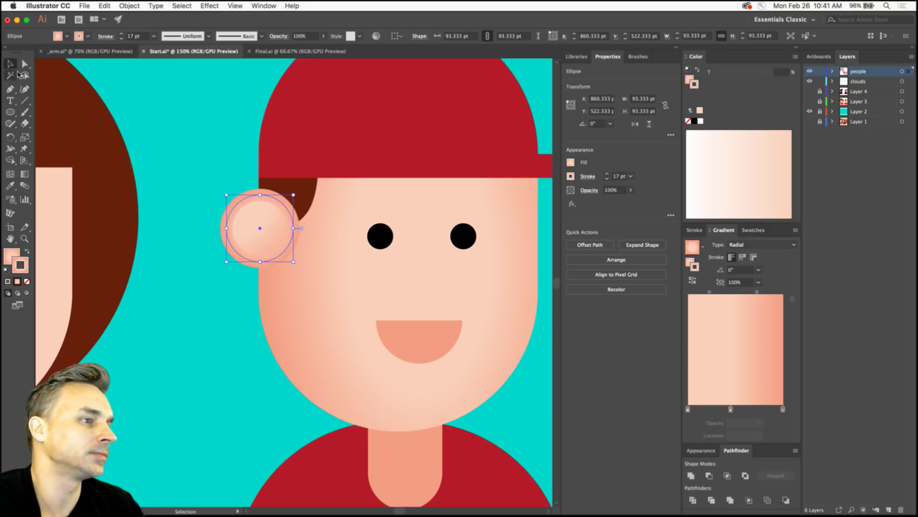
Deselect the ear and examine the shading of the man in the red cap beside the woman from farther out.
click(177, 169)
key(super+minus)
key(super+minus)
key(super+minus)
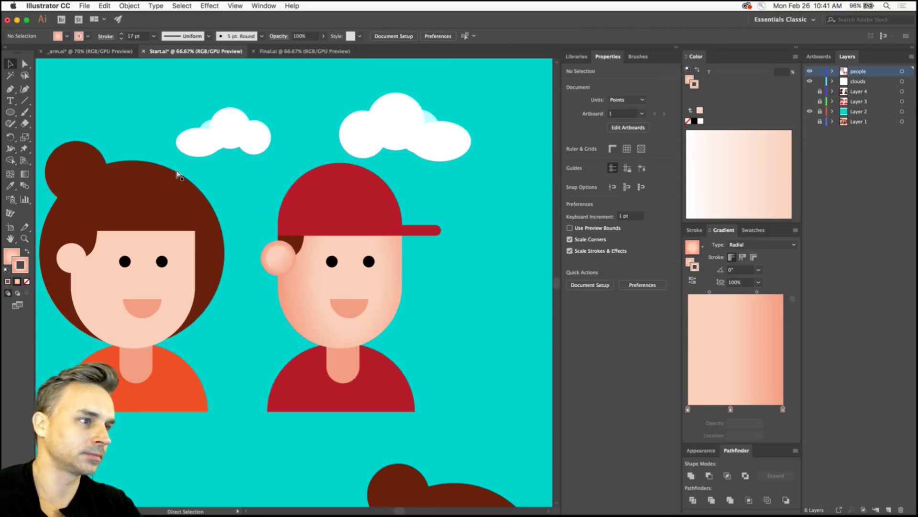
drag(207, 175, 257, 209)
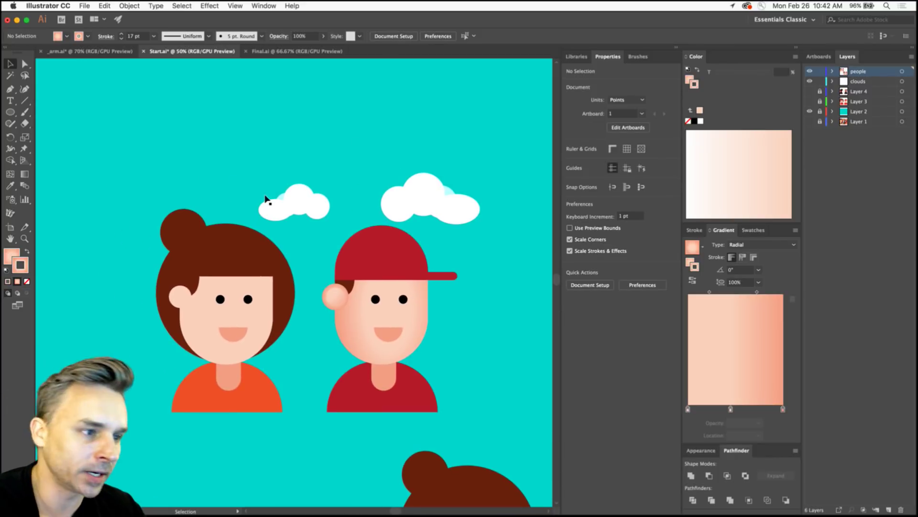
click(365, 396)
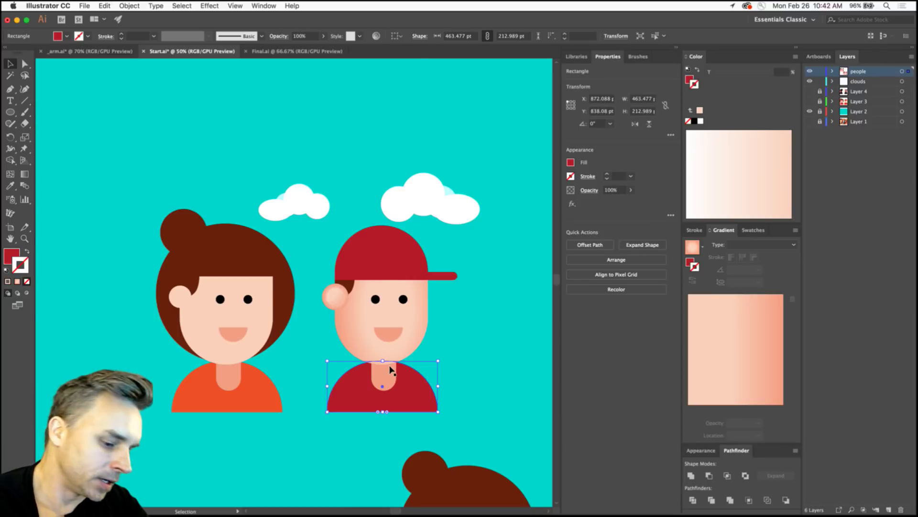
key(super+equal)
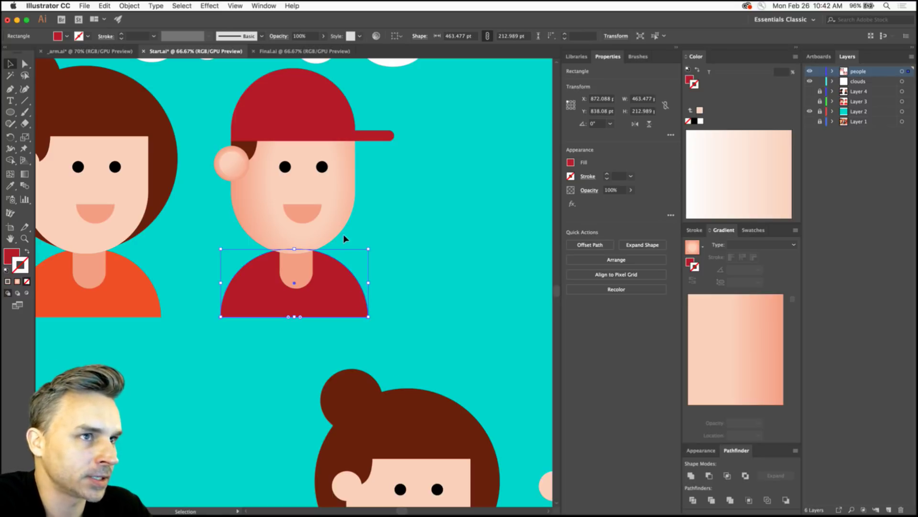
click(380, 231)
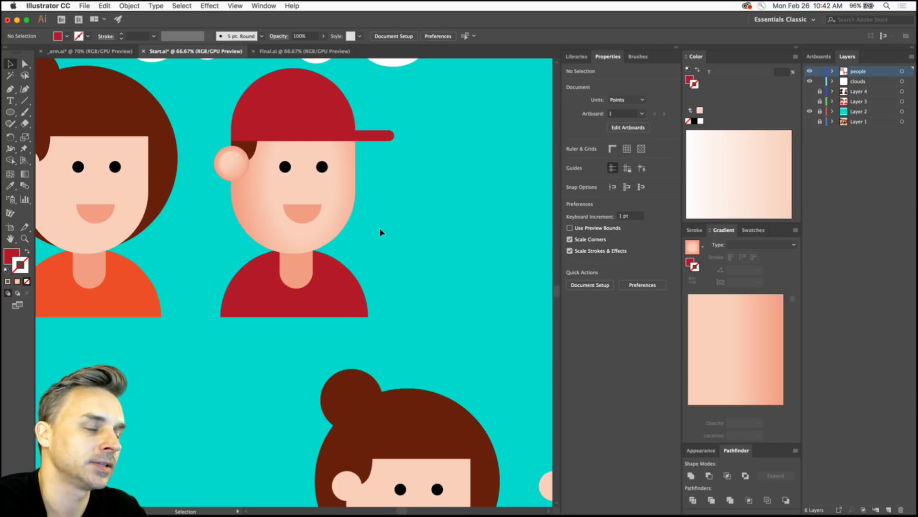
drag(379, 233, 254, 274)
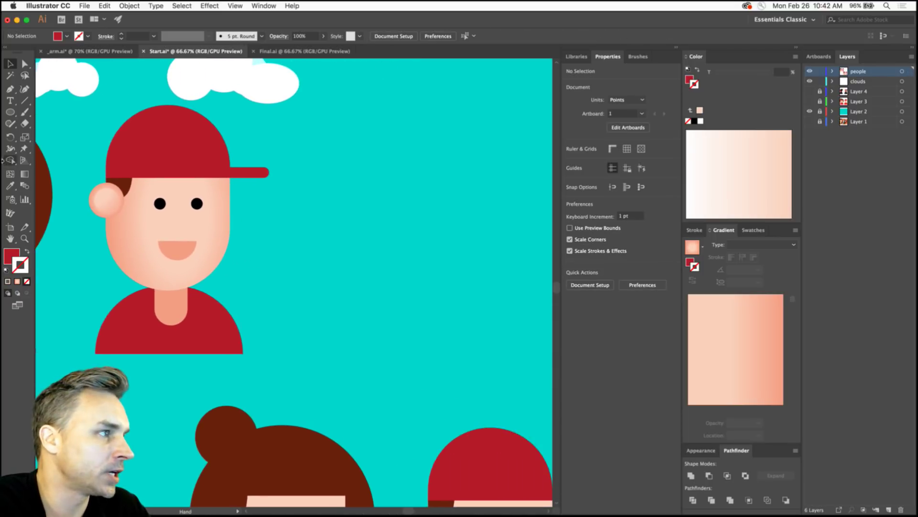
click(10, 112)
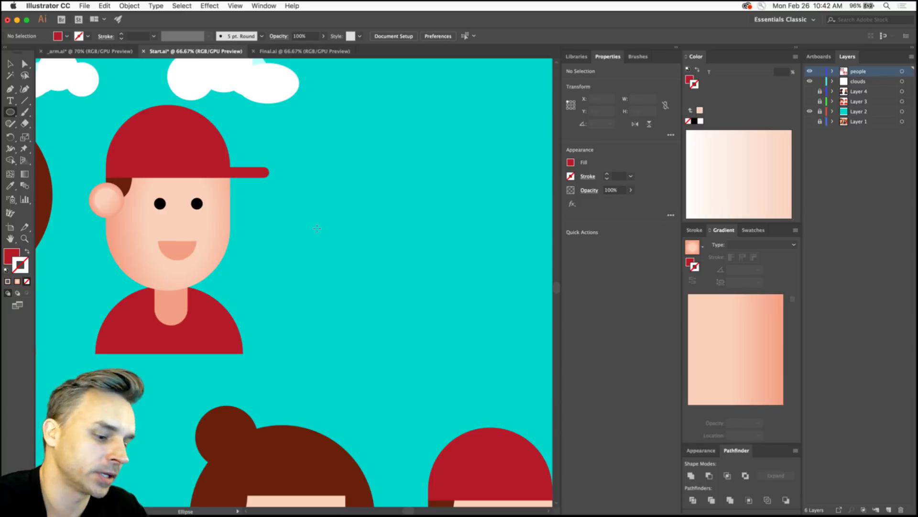
drag(317, 228, 351, 260)
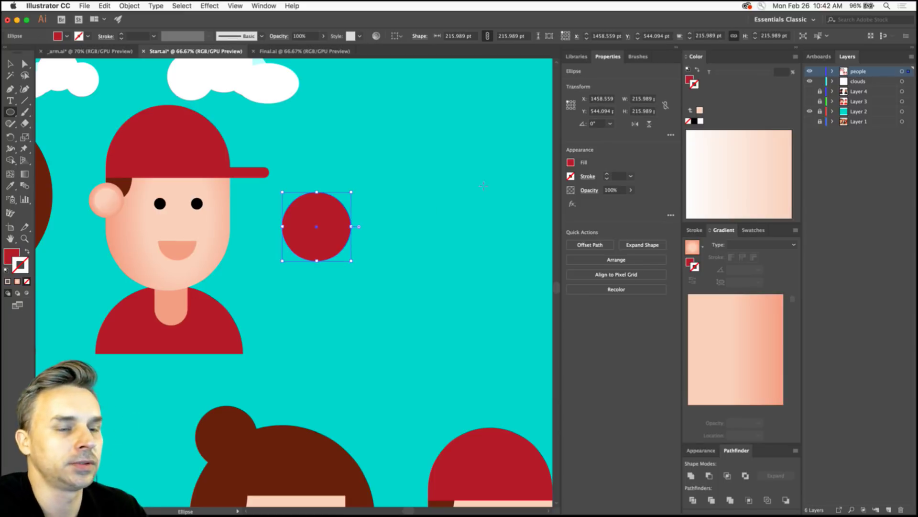
key(Delete)
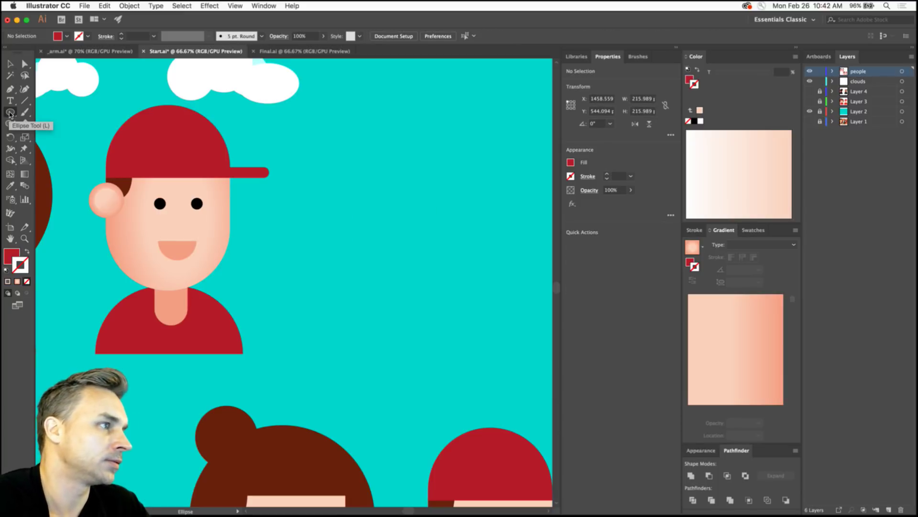
Draw a red square about 162 pt wide in the empty background beside the man in the red cap.
drag(10, 113, 28, 111)
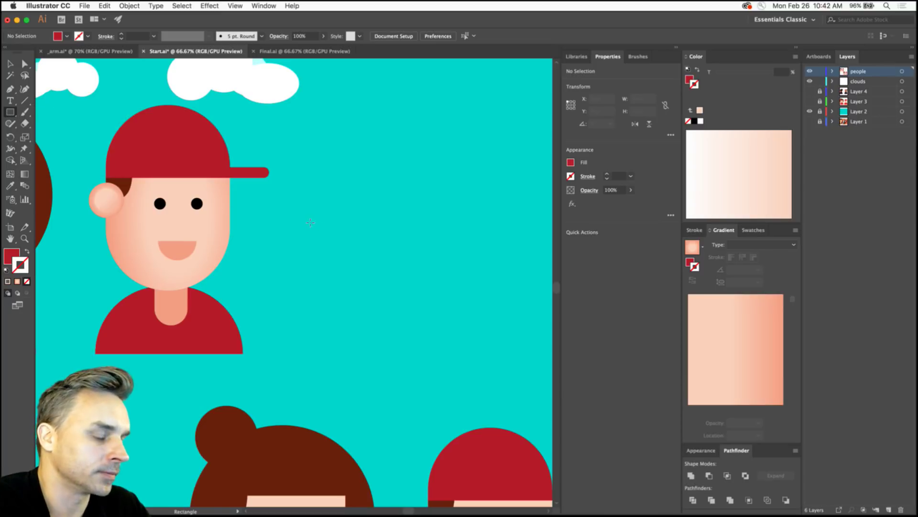
drag(310, 222, 336, 246)
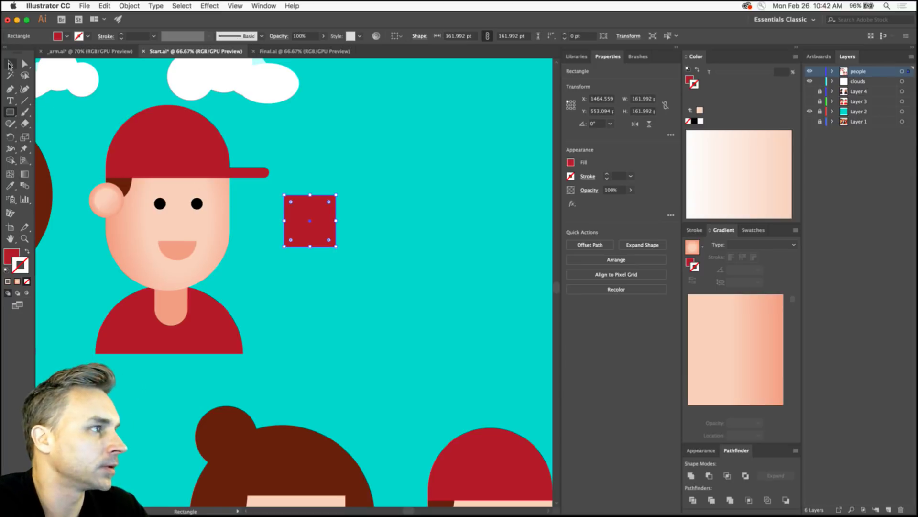
click(9, 64)
drag(294, 217, 464, 216)
key(Delete)
Draw a red hexagon about 189 pt wide and 164 pt high to the right of the red square.
drag(10, 113, 55, 147)
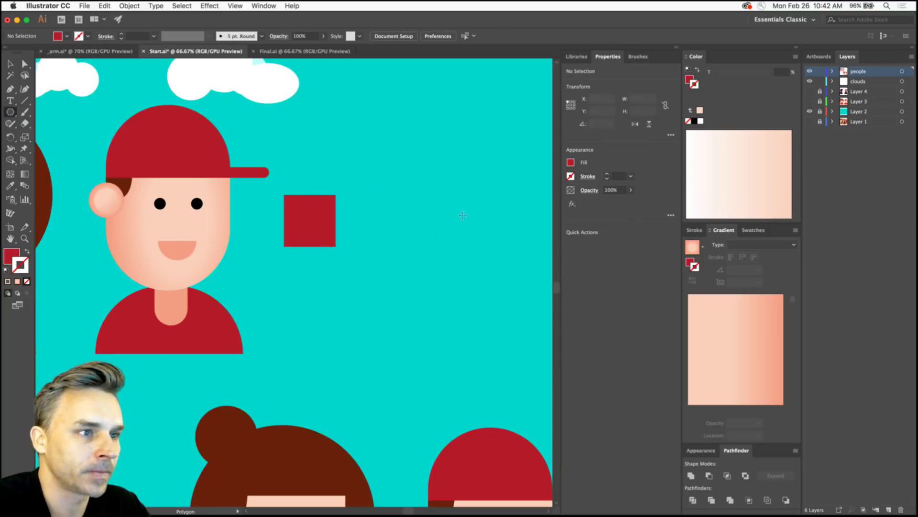
mouse_move(462, 216)
mouse_down()
mouse_move(492, 213)
mouse_move(455, 226)
mouse_up()
key(v)
Apply the yellow swatch (R=255 G=242 B=0) to the hexagon's stroke.
click(694, 230)
click(749, 231)
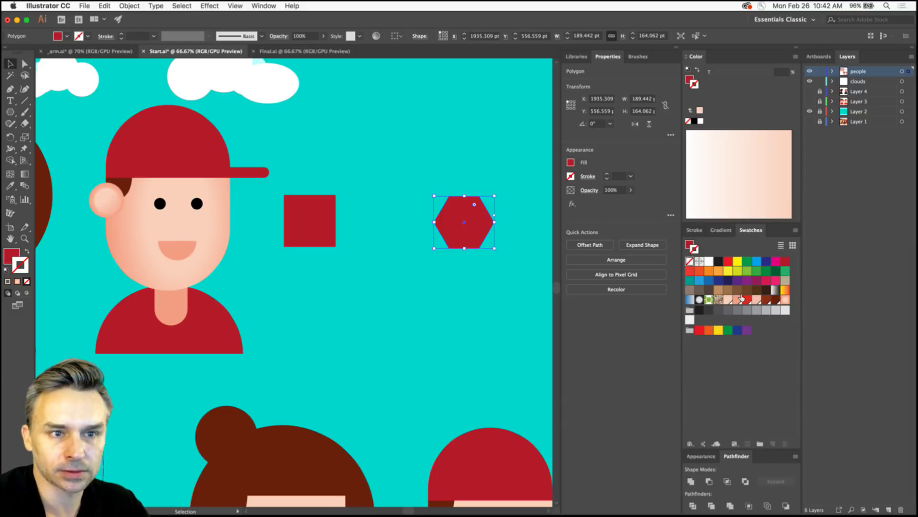
click(738, 262)
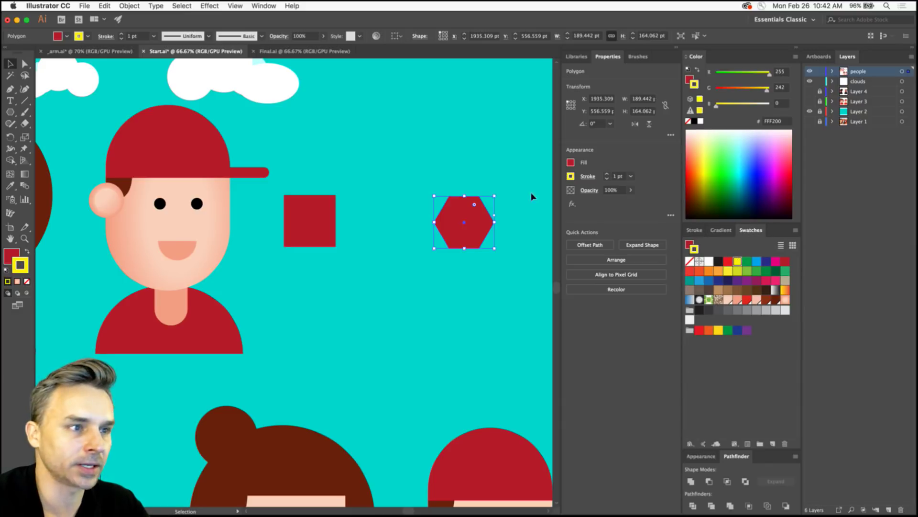
Swap the hexagon's fill and stroke colors so its fill is yellow, and blend the red square with it using the Blend tool.
click(27, 250)
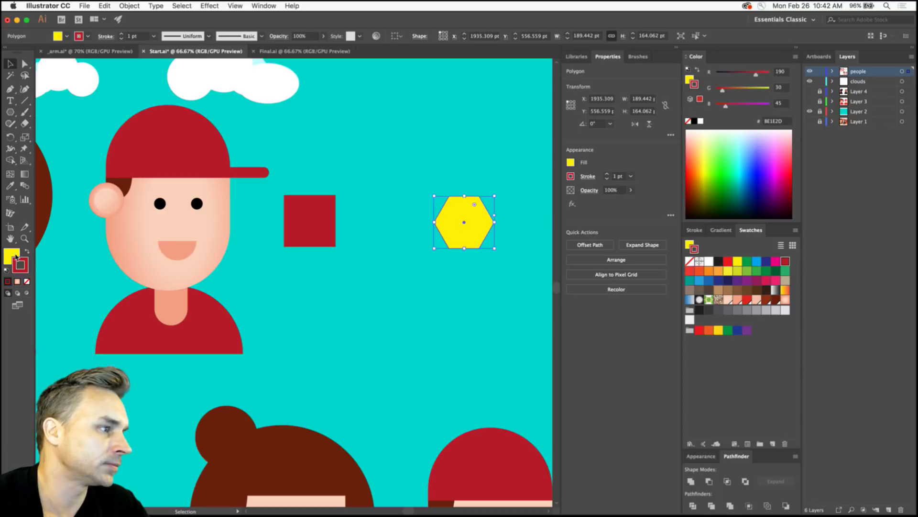
click(289, 208)
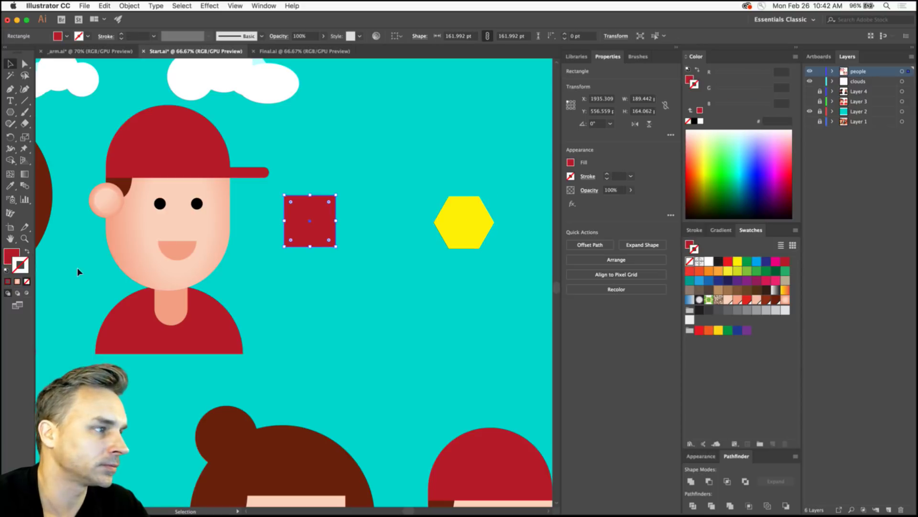
shift+click(452, 209)
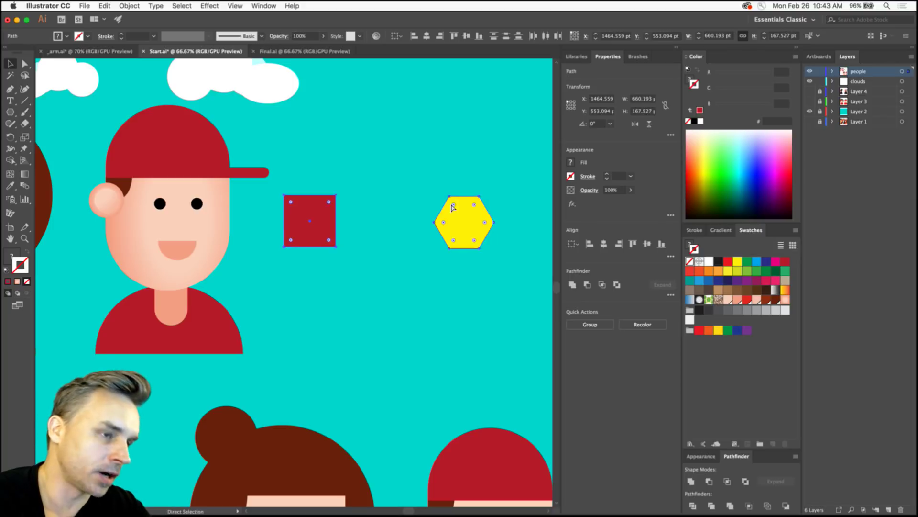
key(super+1)
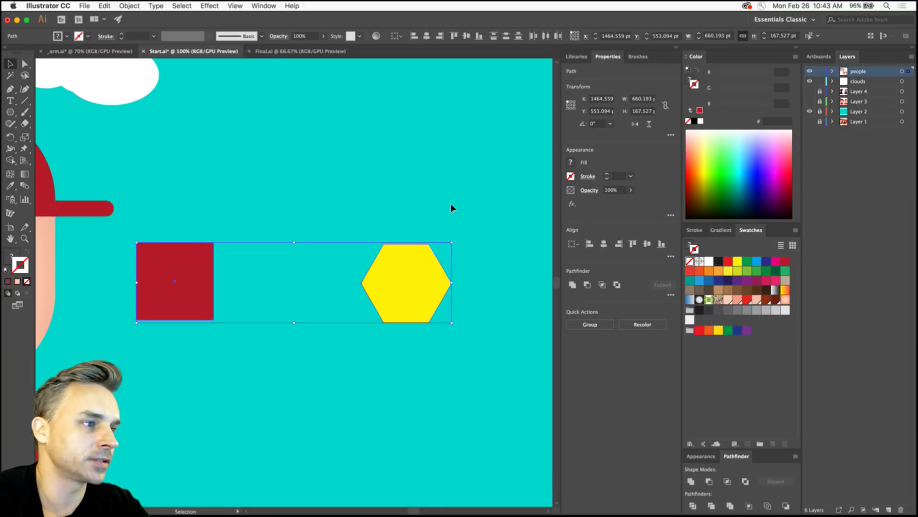
click(23, 187)
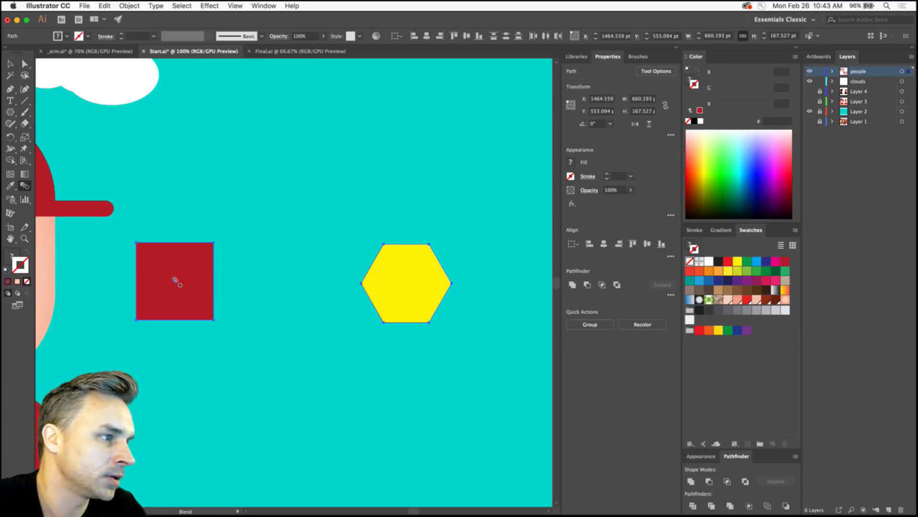
scroll(175, 282, left, 2)
click(435, 271)
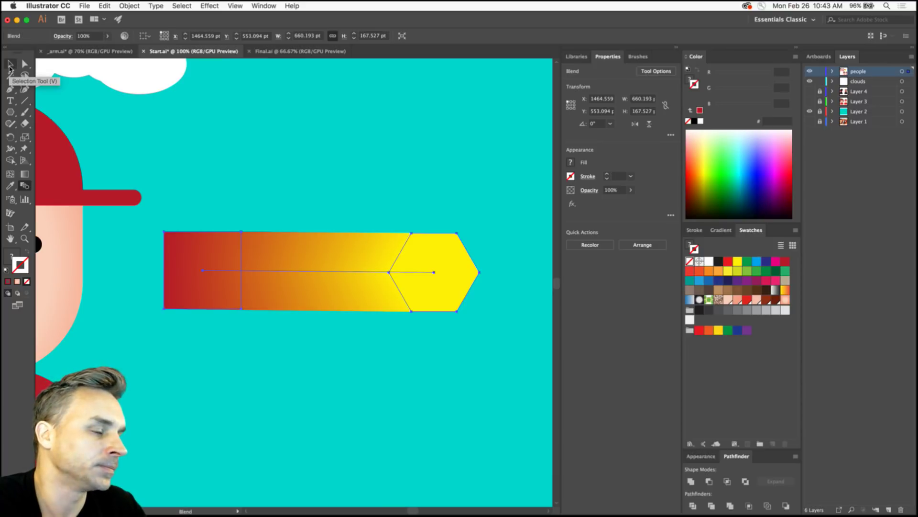
Move the blend a little higher and to the right, and set its spacing to Specified Steps with a value of 3.
click(10, 64)
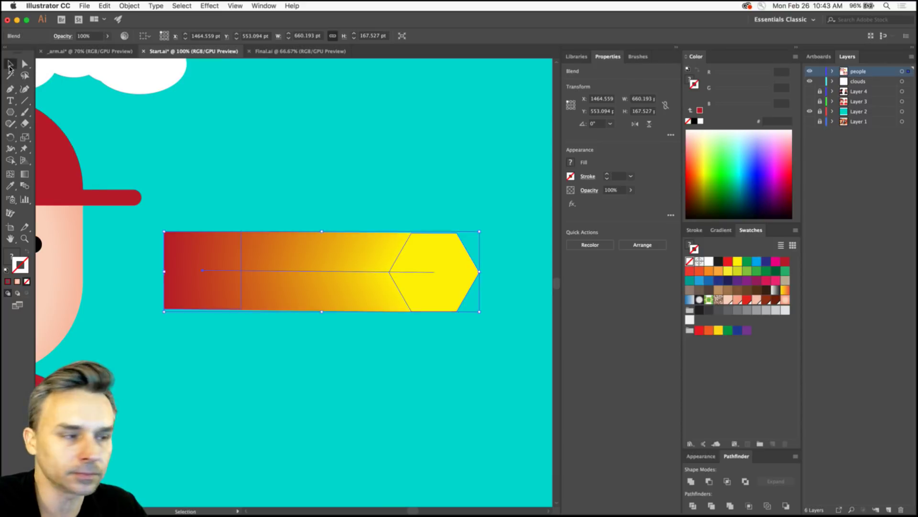
drag(186, 247, 202, 192)
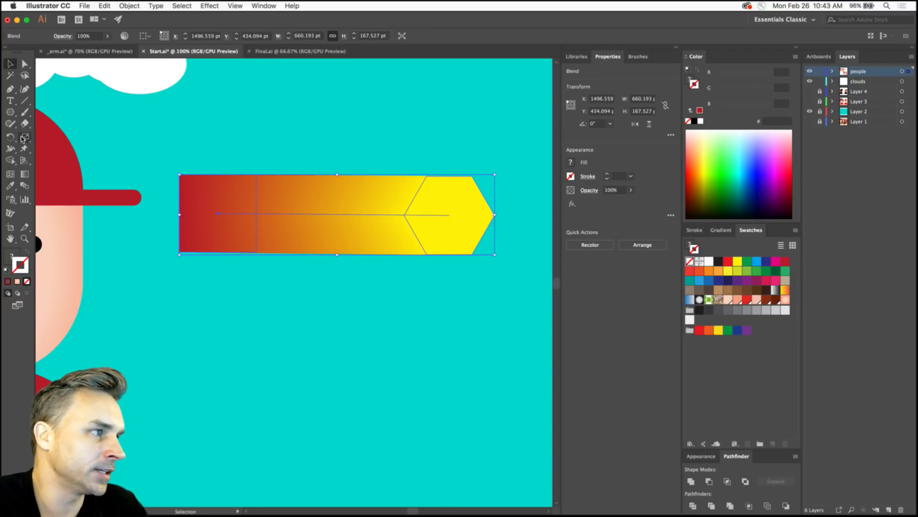
double_click(23, 186)
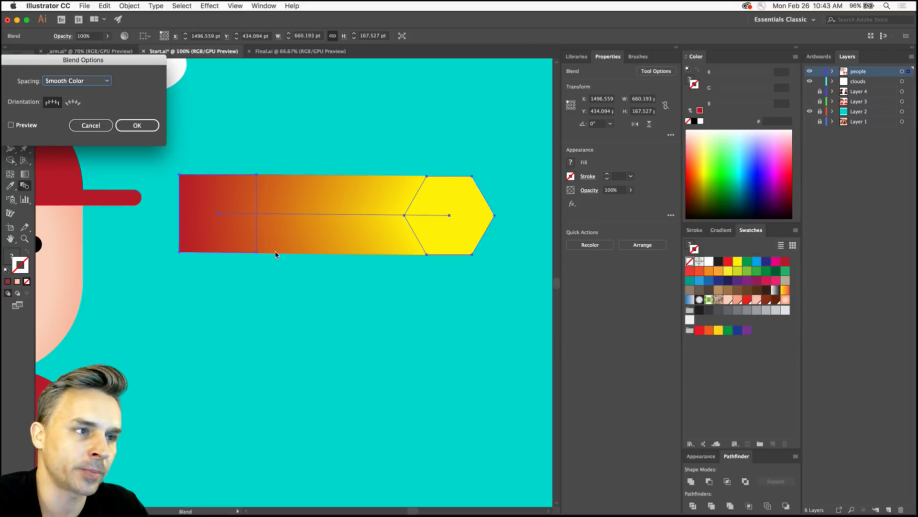
drag(49, 63, 353, 246)
click(372, 263)
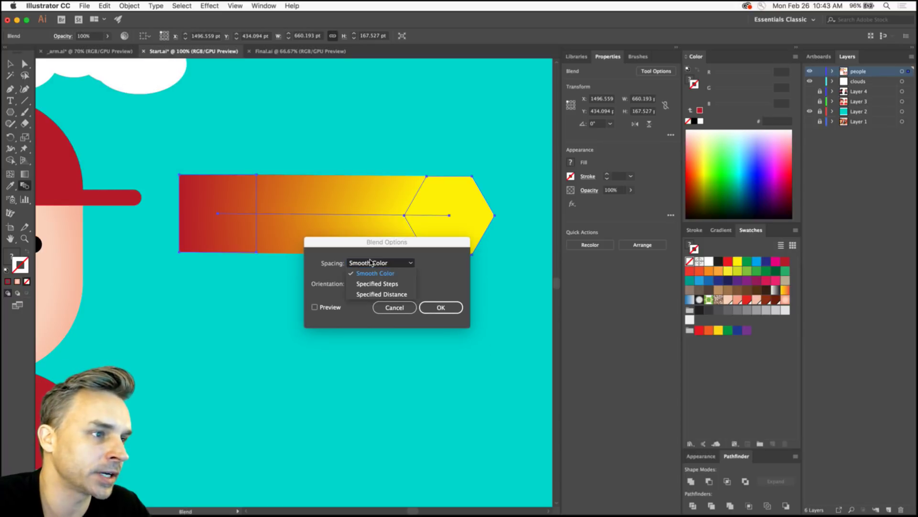
click(371, 284)
click(315, 307)
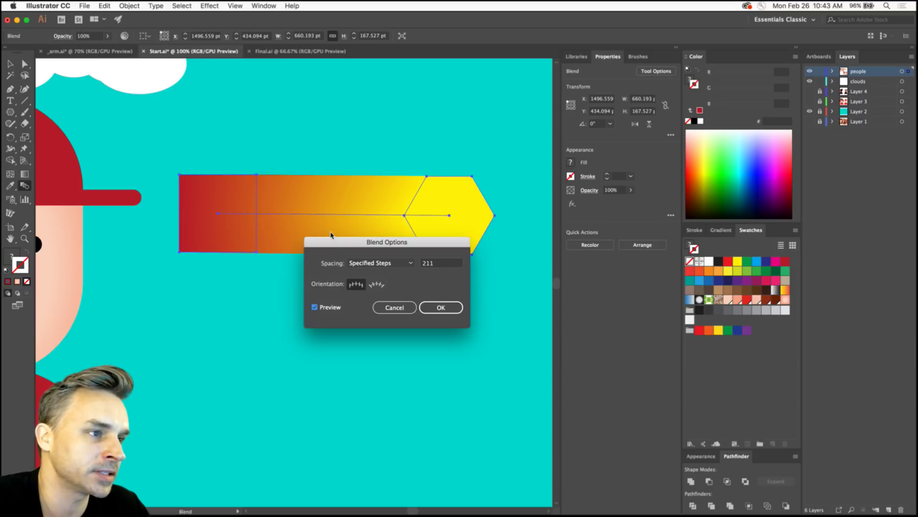
key(Tab)
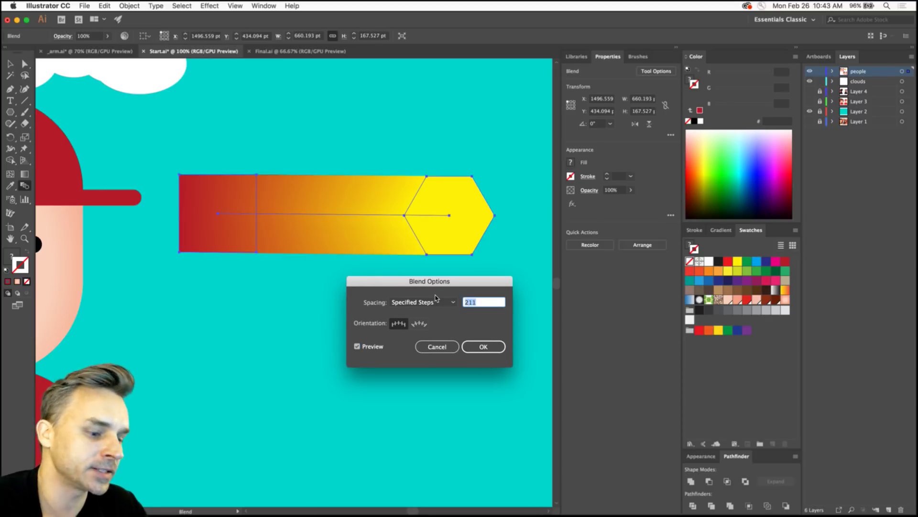
text(3)
key(Tab)
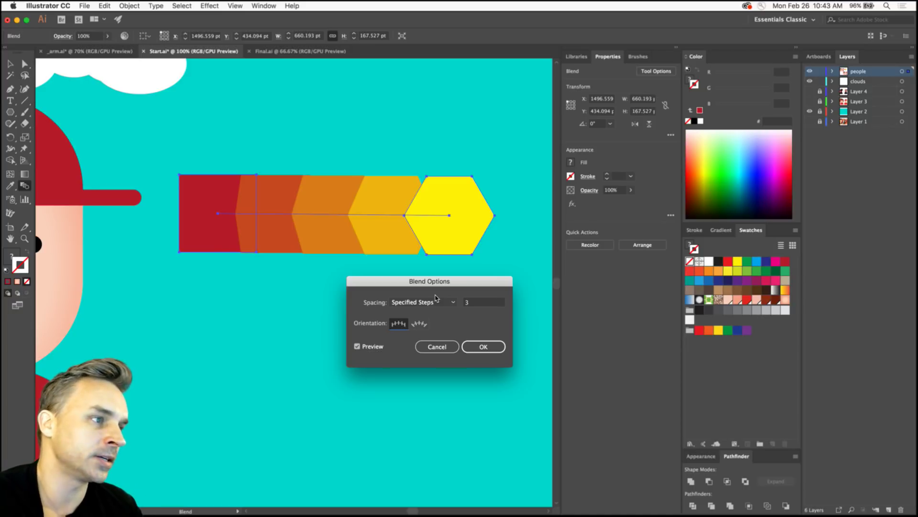
click(480, 347)
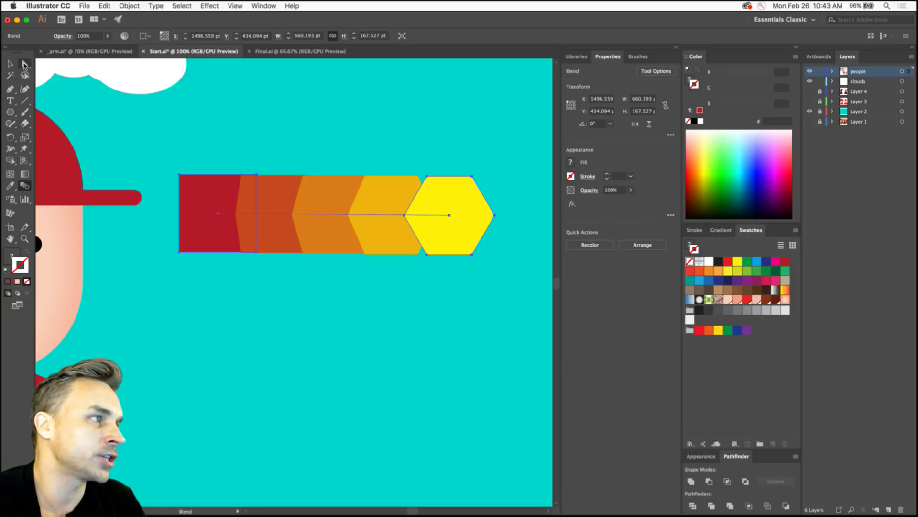
Isolate the blend and move its red square down and slightly left of its original place.
click(24, 65)
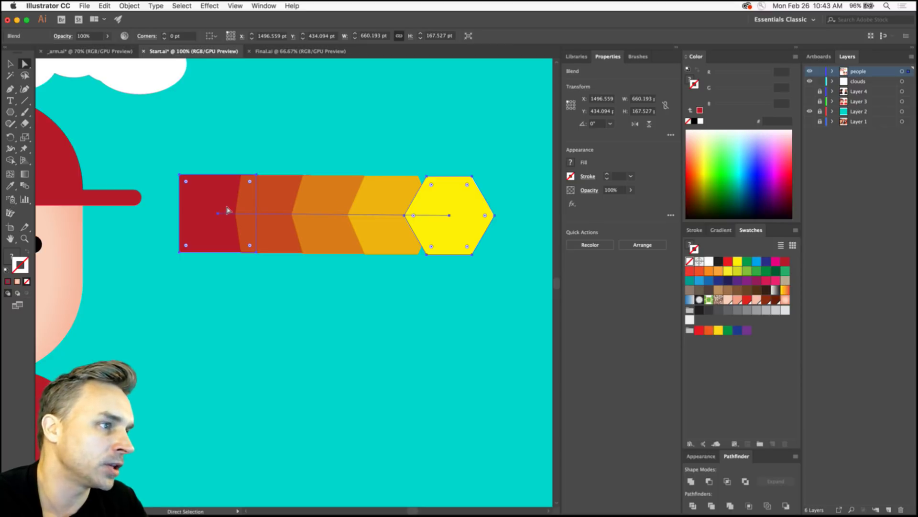
click(10, 64)
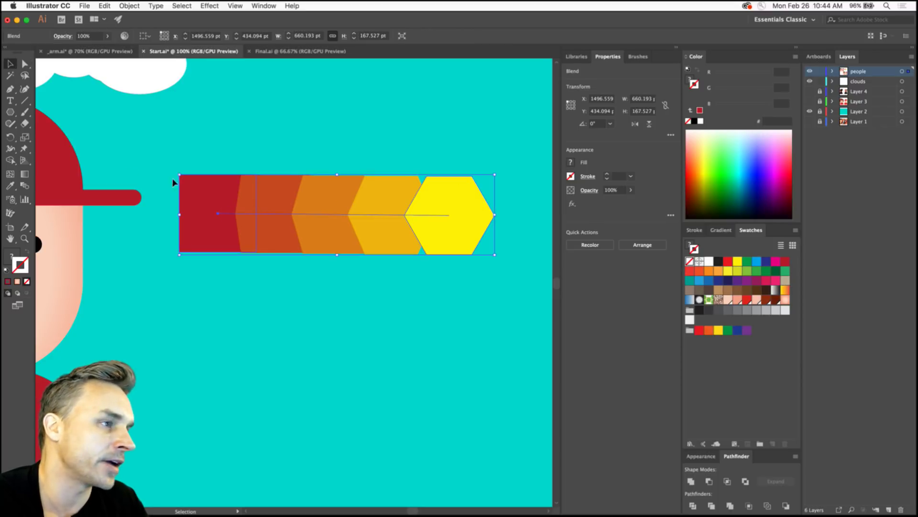
double_click(257, 212)
click(209, 211)
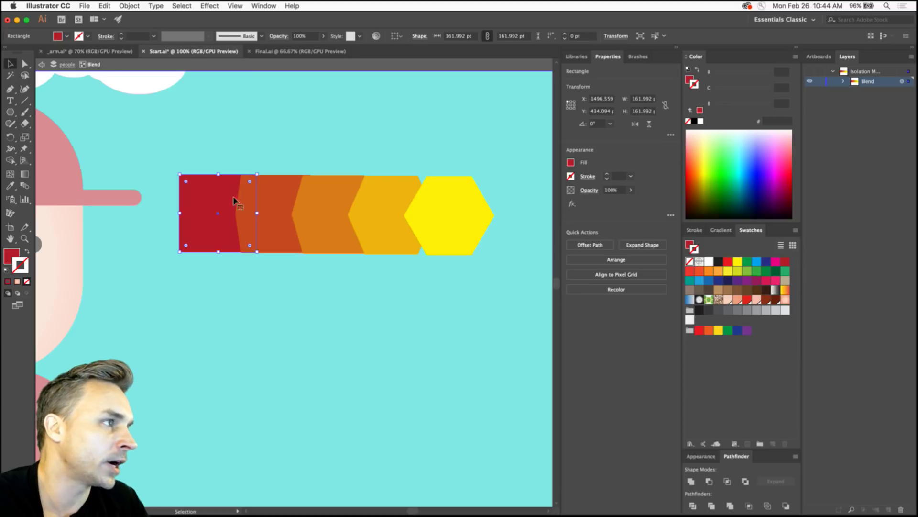
drag(204, 232, 177, 298)
Bend the blend's straight spine into an upward arch with the Anchor Point tool at the hexagon's end, and leave isolation mode.
click(24, 64)
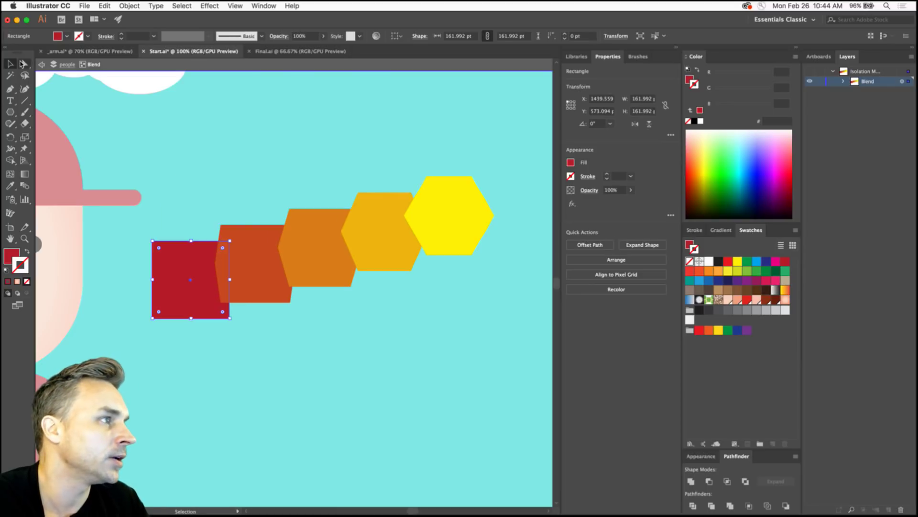
click(299, 245)
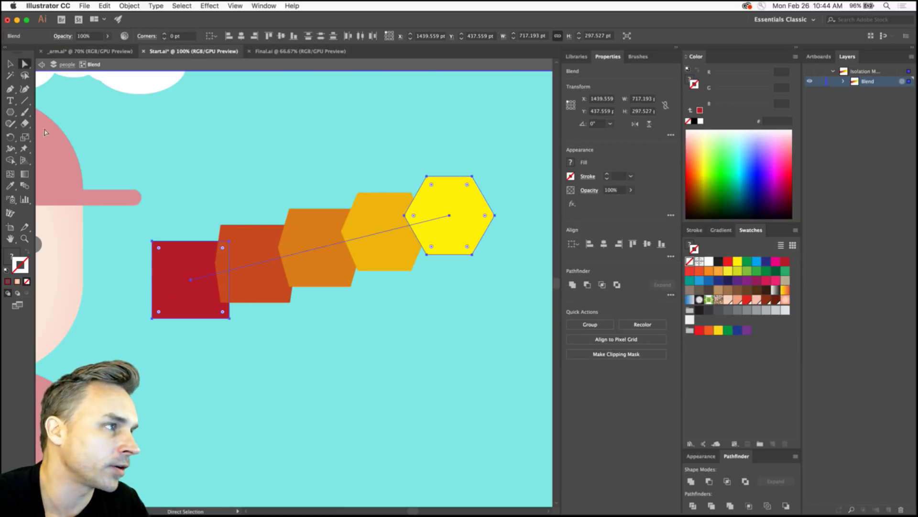
drag(10, 88, 38, 123)
right_click(450, 212)
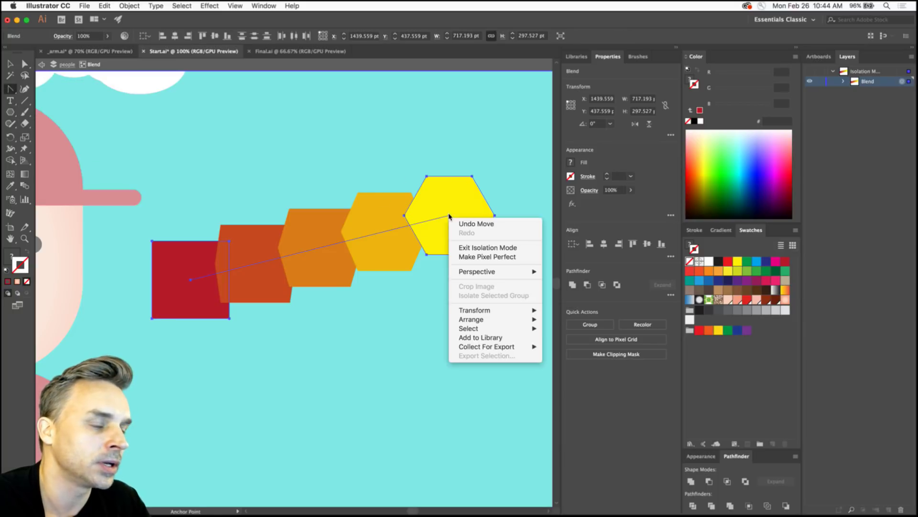
click(341, 177)
drag(450, 215, 321, 110)
key(v)
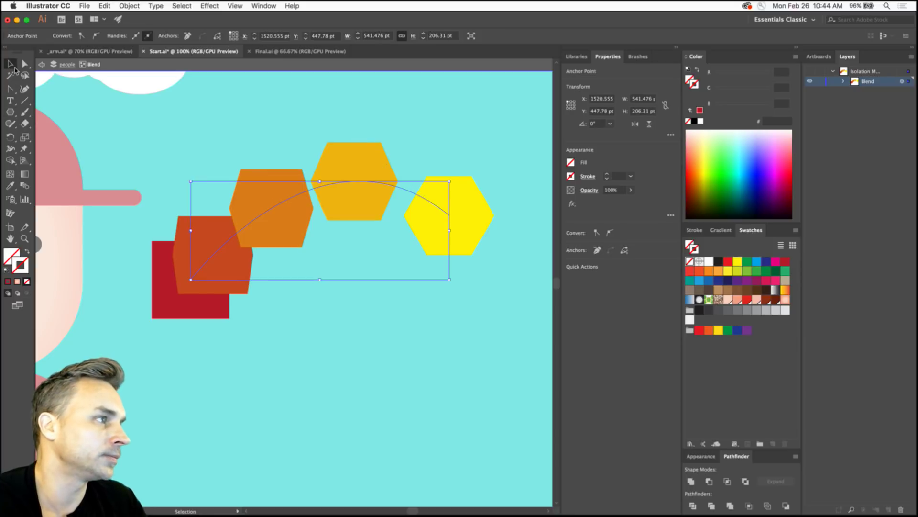
click(47, 66)
click(47, 66)
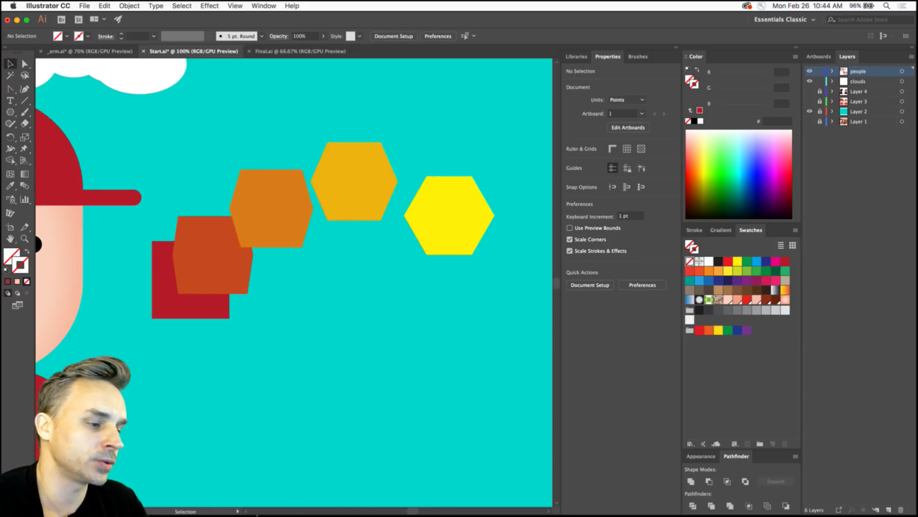
Switch to Finder and open the example file BlendTools.ai in Illustrator.
click(157, 506)
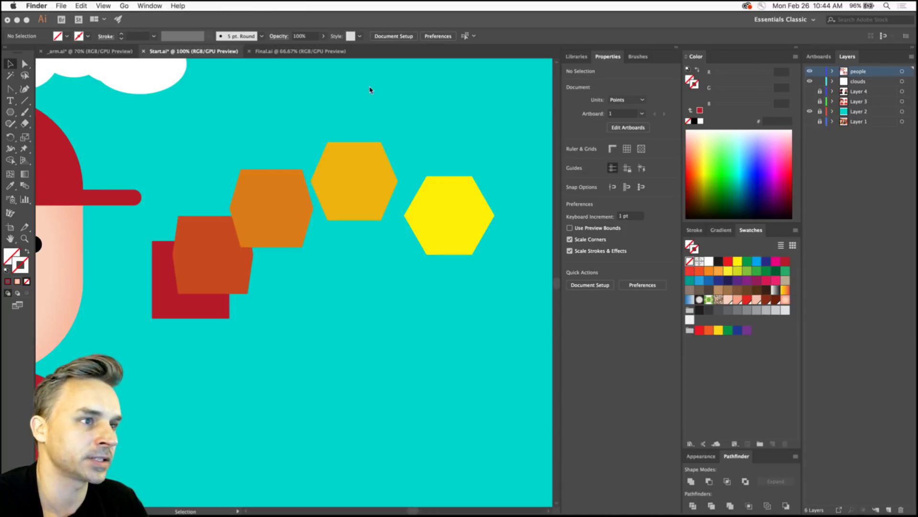
key(super+w)
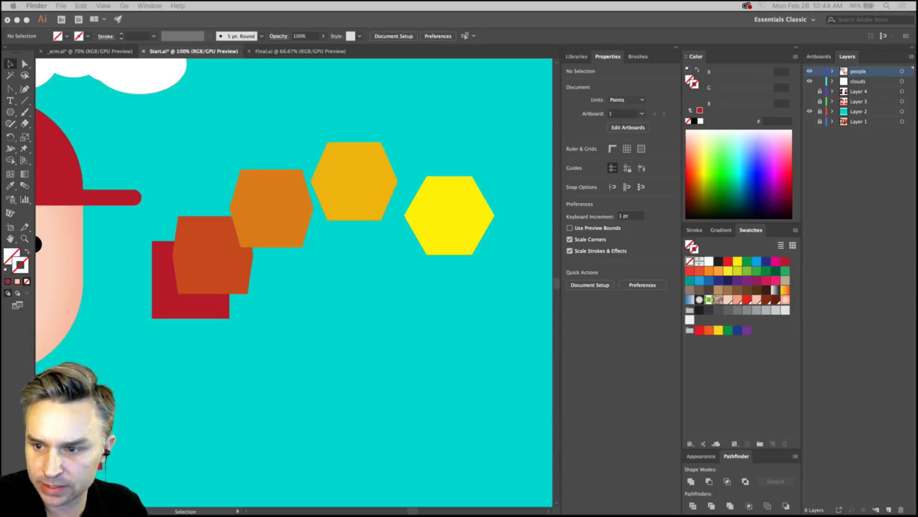
key(super+Tab)
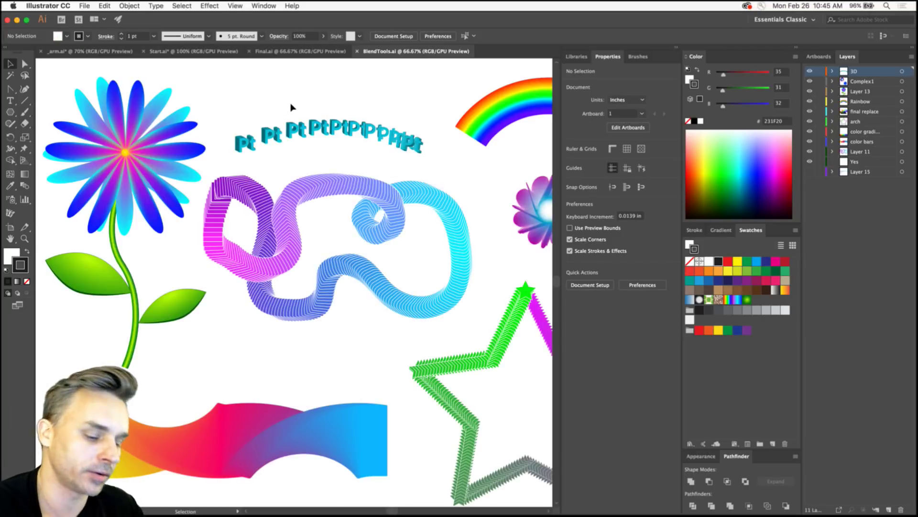
Select the arched 3D Pt lettering blend to examine it up close, with the Properties panel group collapsed for a wider canvas.
key(super+equal)
key(super+equal)
key(super+equal)
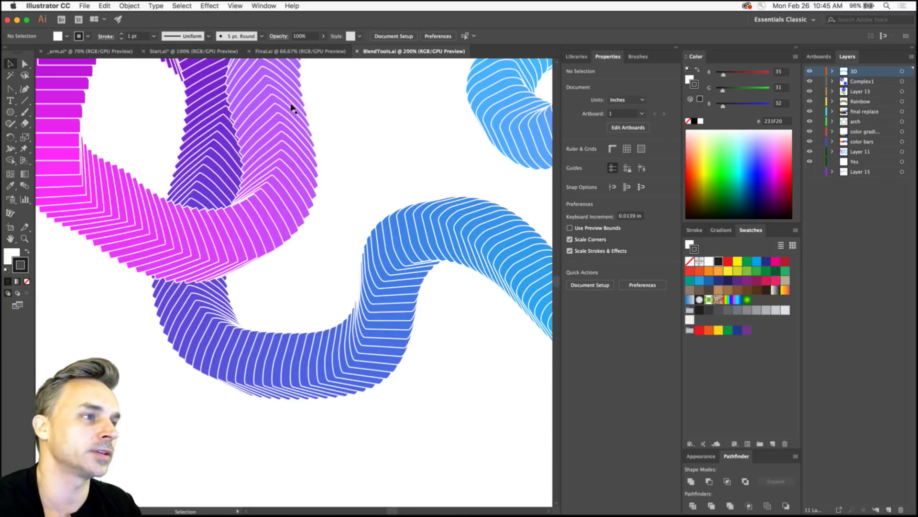
drag(291, 106, 207, 486)
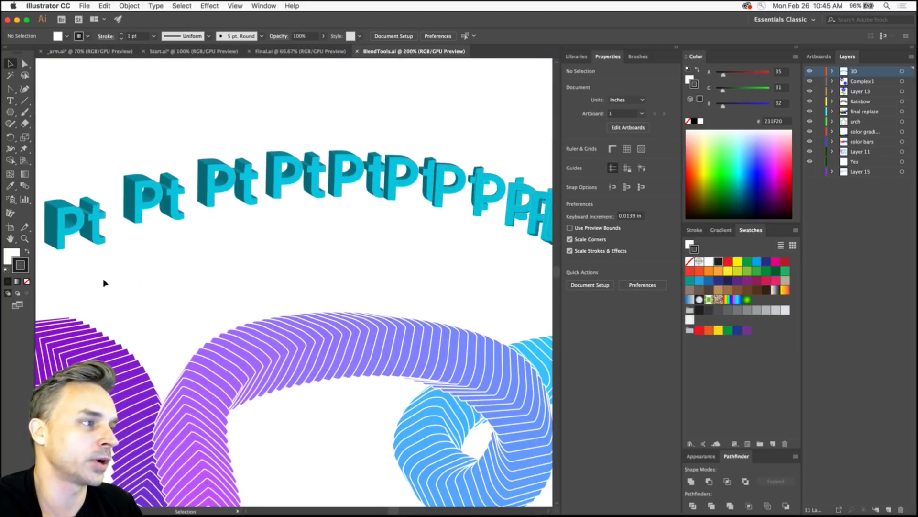
click(62, 207)
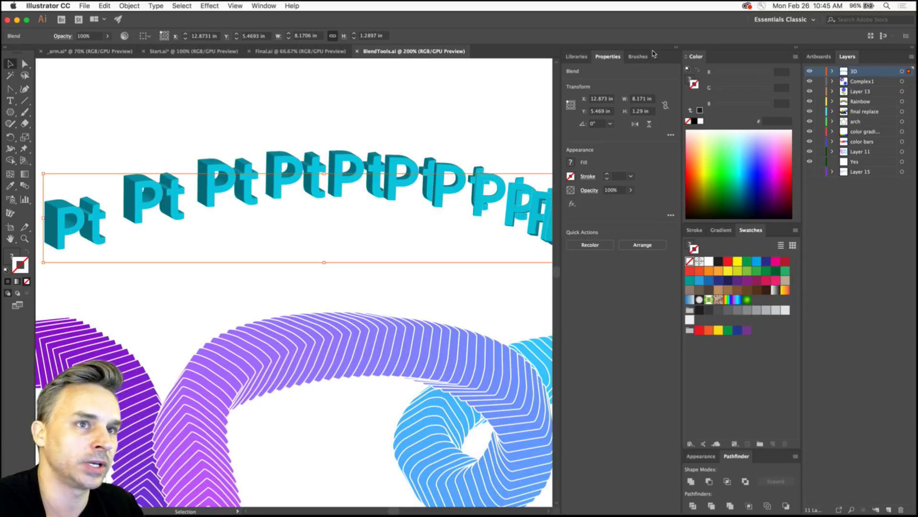
click(677, 49)
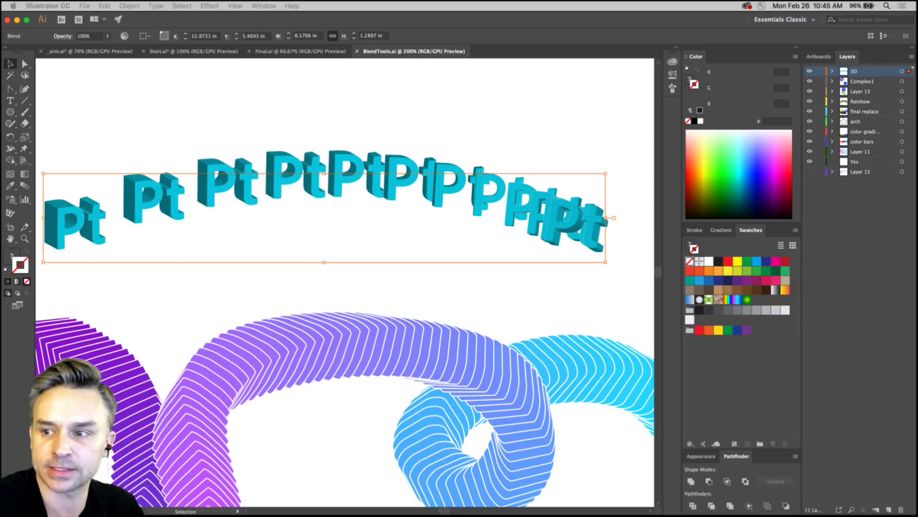
Examine the striped ribbon blend and the layered flower up close, and the rainbow and surrounding examples from farther out.
drag(235, 279, 213, 153)
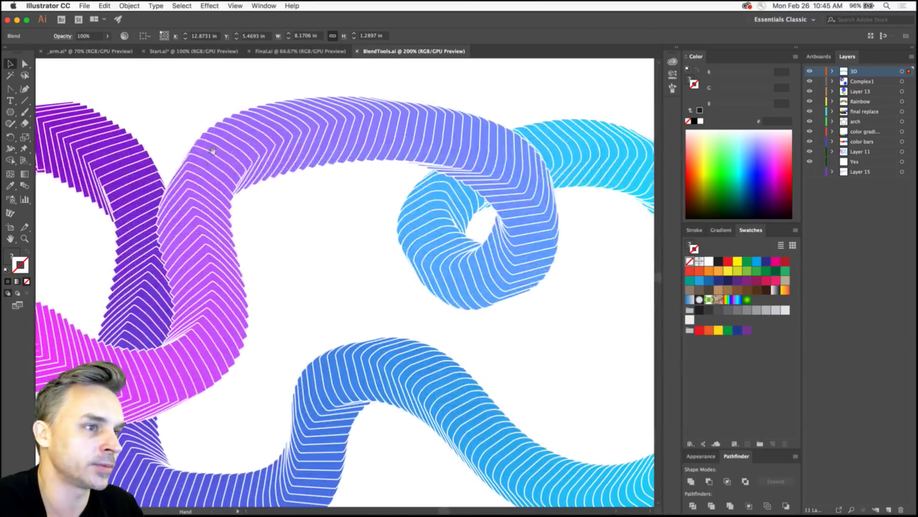
click(228, 160)
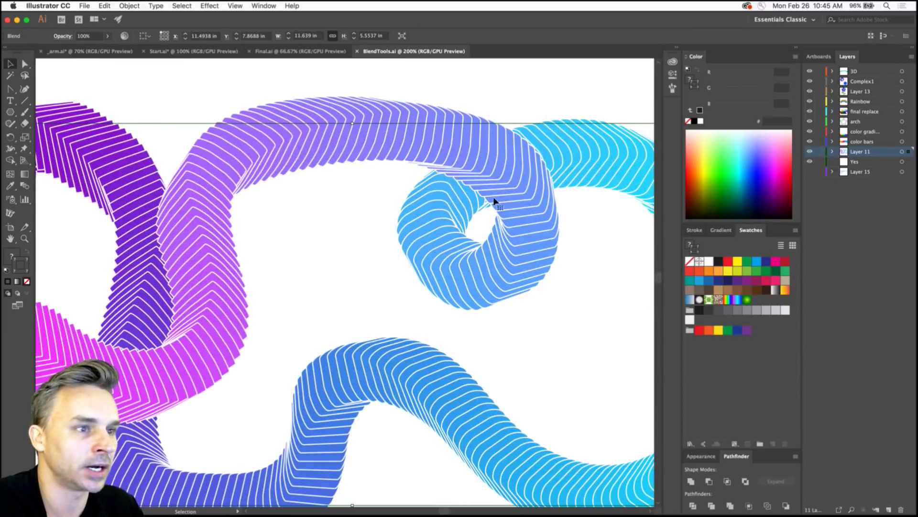
drag(335, 279, 609, 72)
drag(228, 196, 468, 397)
drag(407, 265, 417, 390)
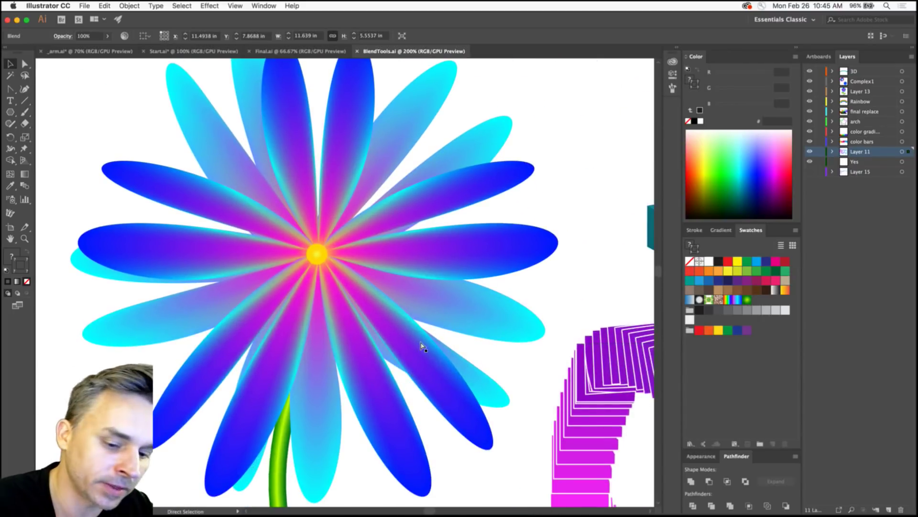
key(super+1)
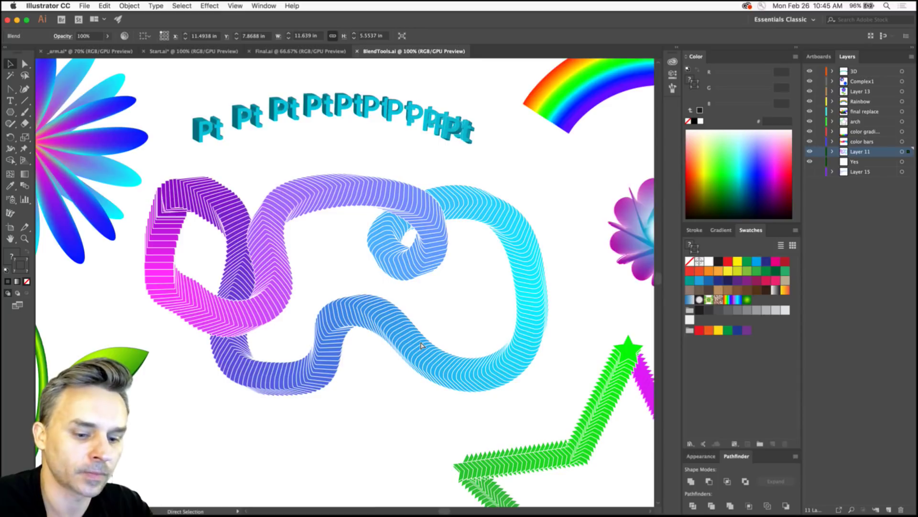
key(super+minus)
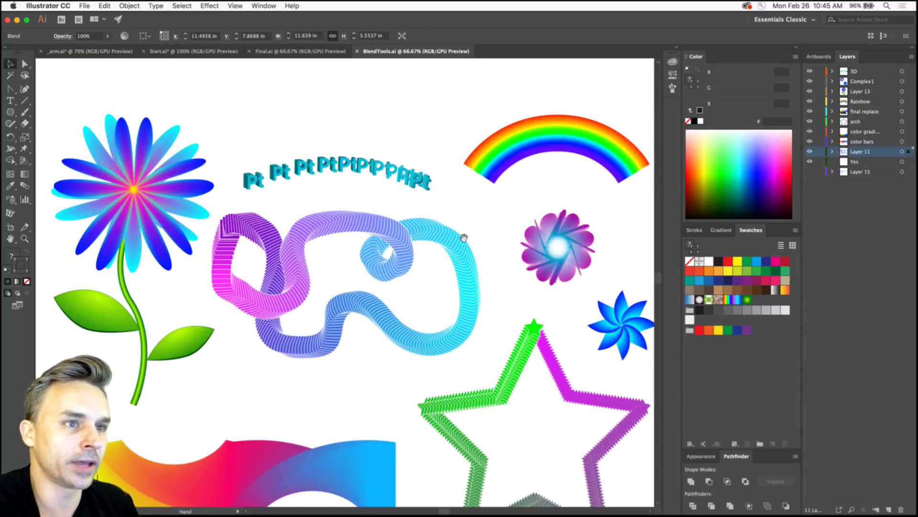
drag(463, 238, 318, 356)
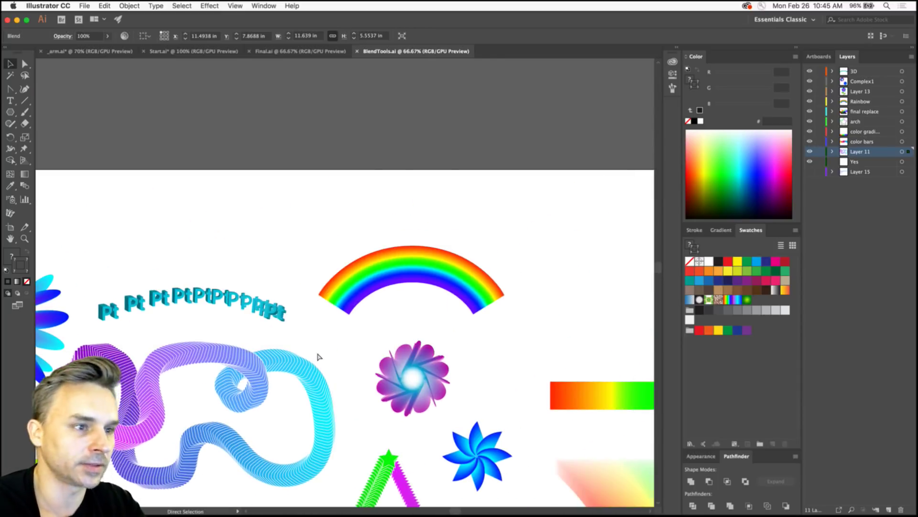
Isolate the rainbow blend up close and select the gradient-filled rectangle at its left end.
key(super+equal)
key(super+equal)
key(super+equal)
drag(291, 178, 9, 499)
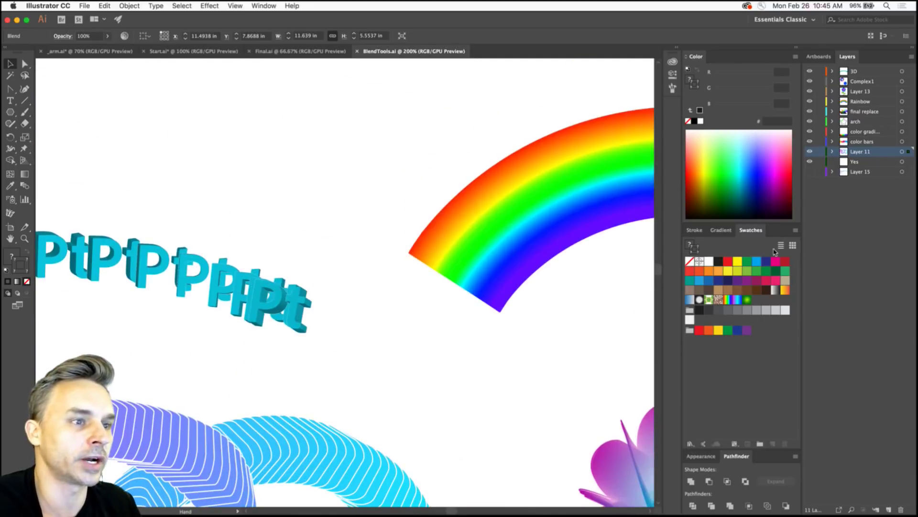
scroll(293, 279, right, 10)
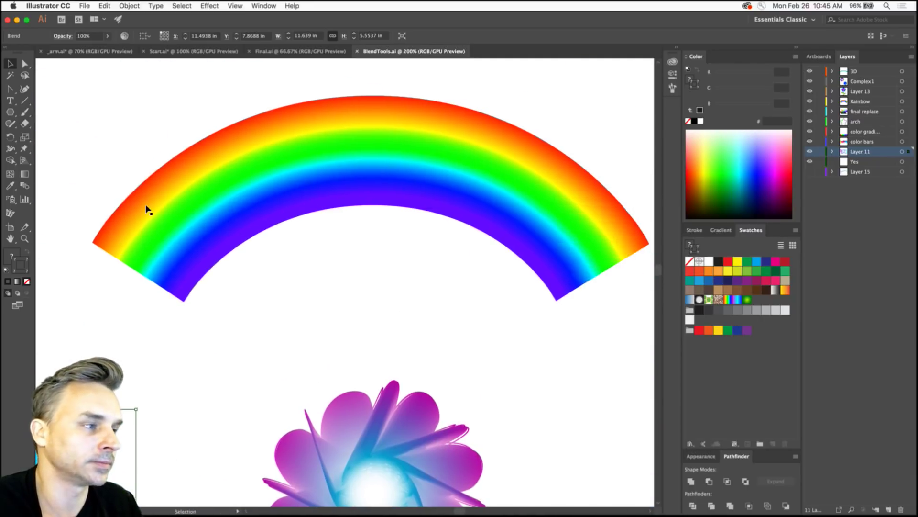
click(146, 209)
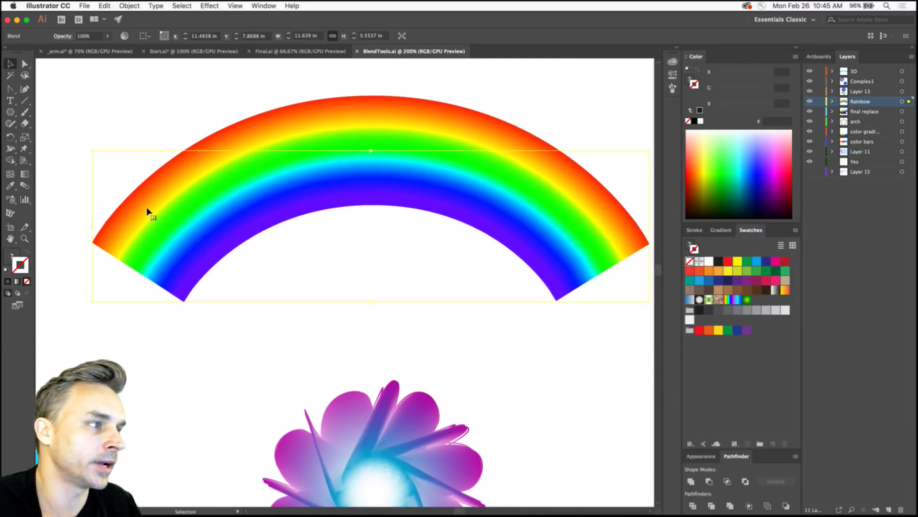
click(25, 63)
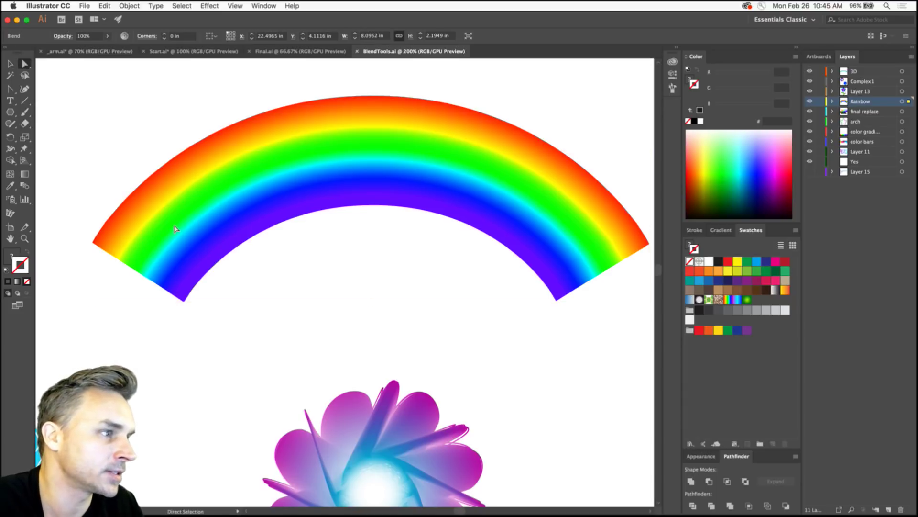
click(10, 63)
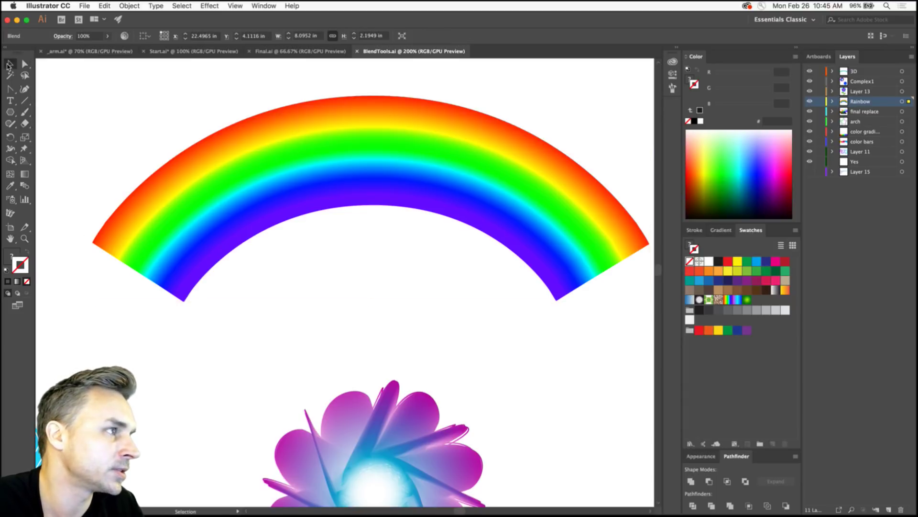
click(120, 245)
double_click(120, 247)
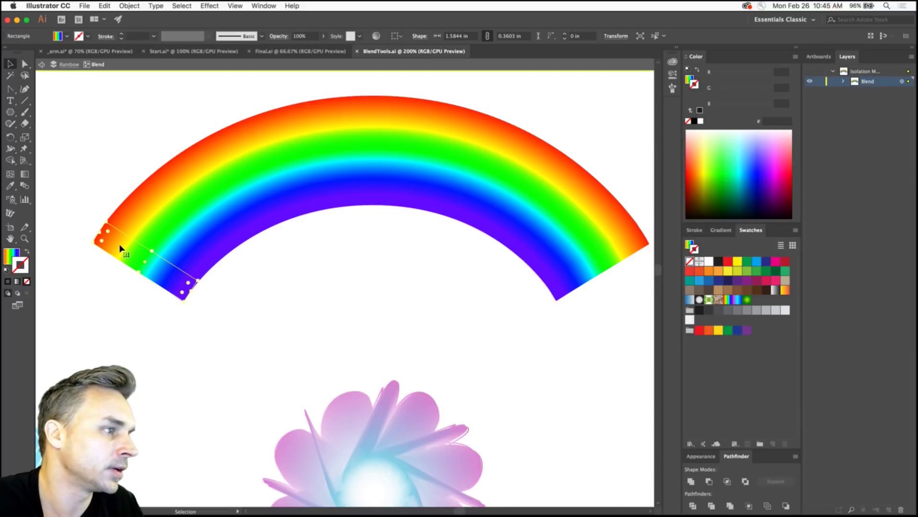
Select the gradient-filled rectangle at the rainbow's right end, and leave isolation mode with the surrounding examples in view.
click(583, 279)
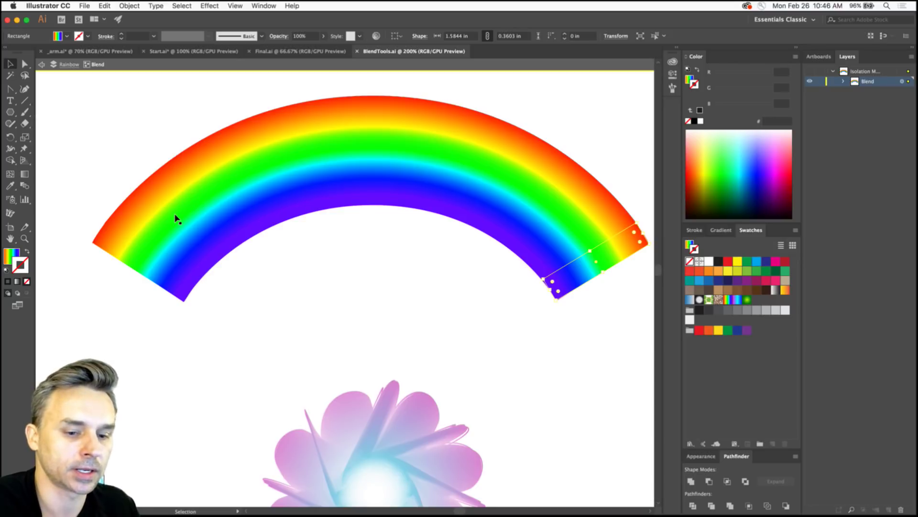
click(395, 293)
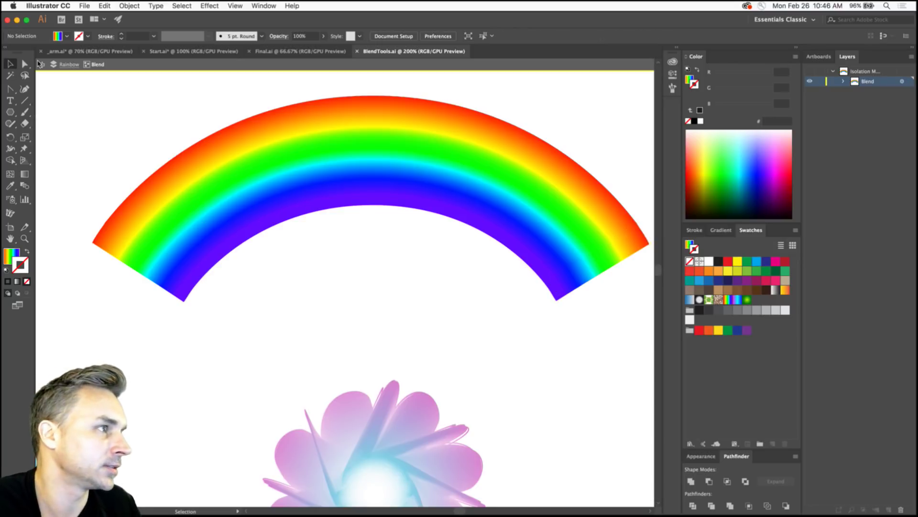
click(42, 63)
click(42, 63)
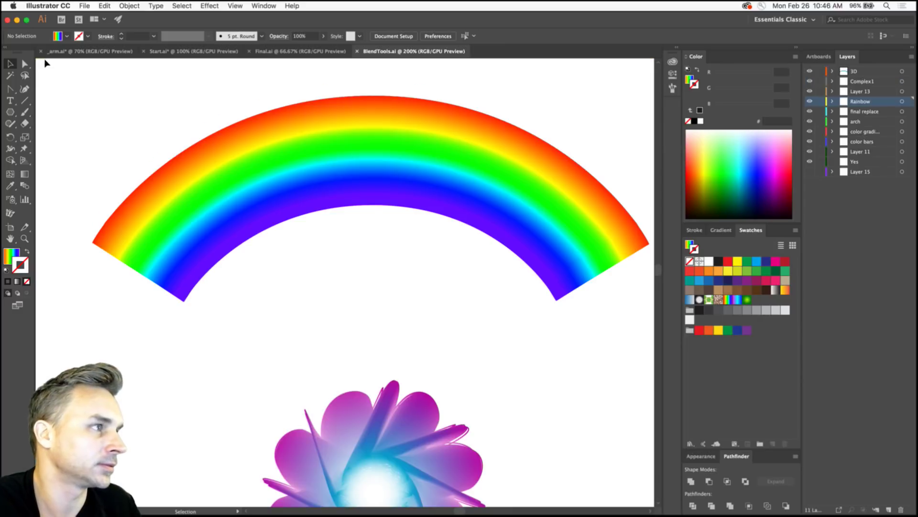
key(super+minus)
key(super+minus)
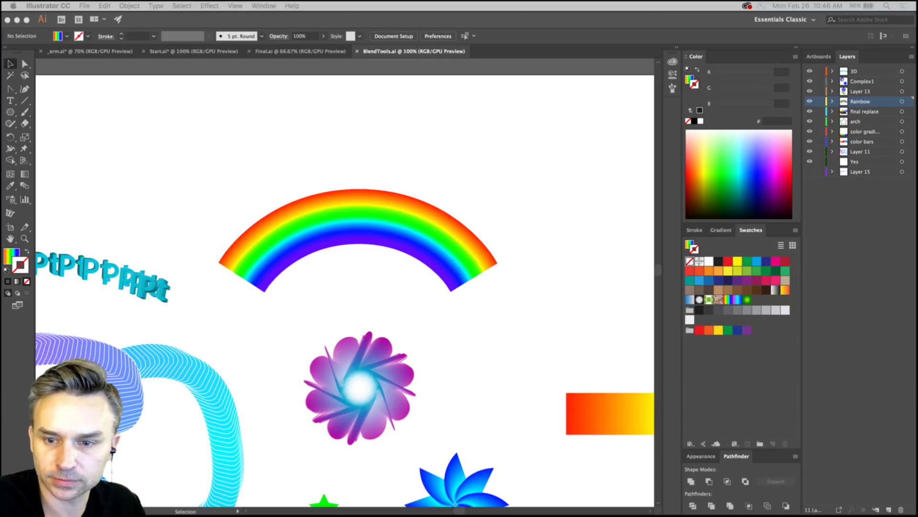
click(136, 146)
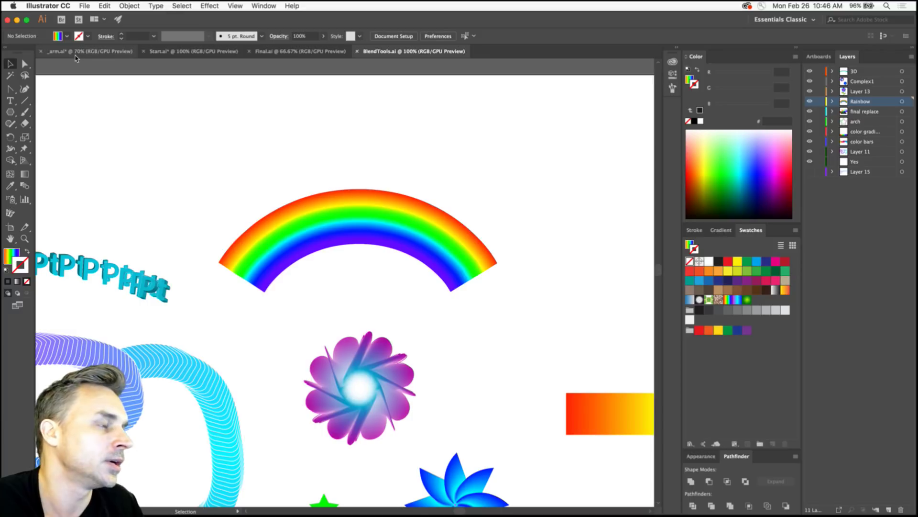
Switch to the Start.ai document and delete the square-to-hexagon test blend.
click(190, 51)
drag(194, 191, 361, 170)
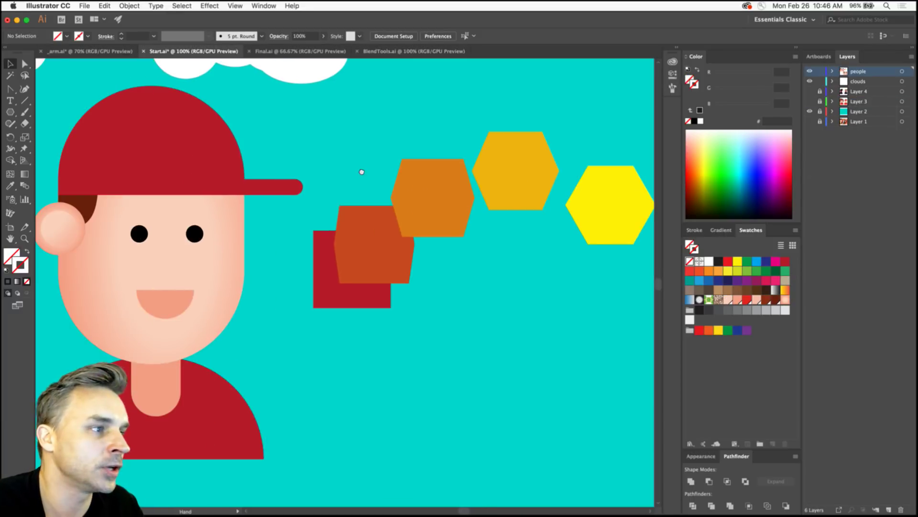
click(373, 237)
key(Delete)
key(super+minus)
key(super+minus)
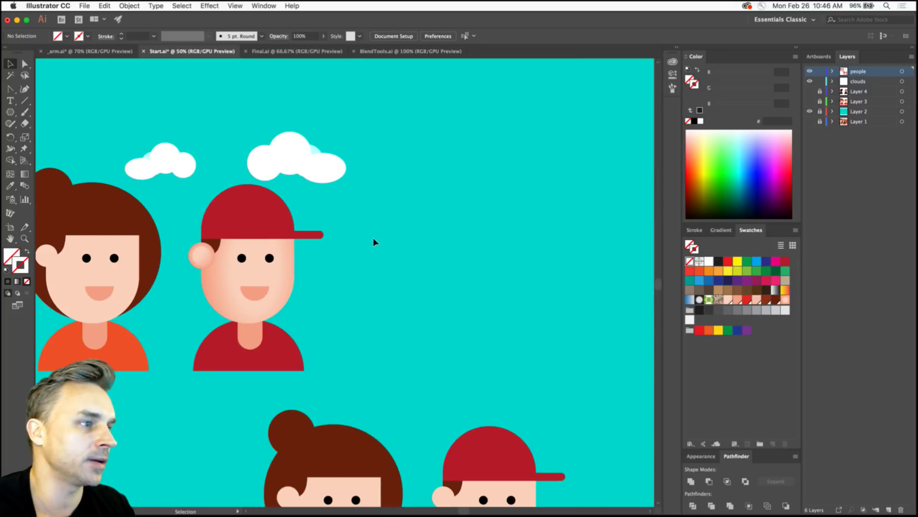
Examine the shaded capped figure by selecting his red shirt and the shapes of his head, and clear the selection.
drag(373, 237, 550, 248)
click(377, 357)
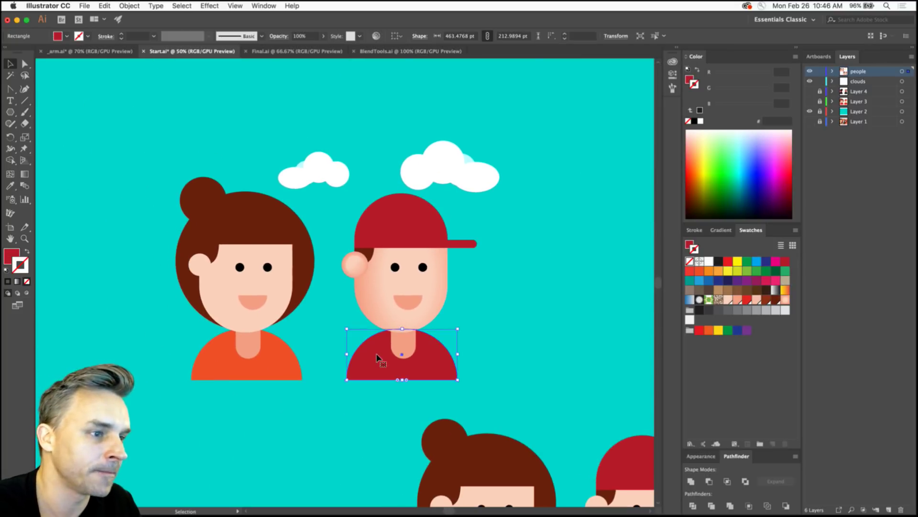
key(super+plus)
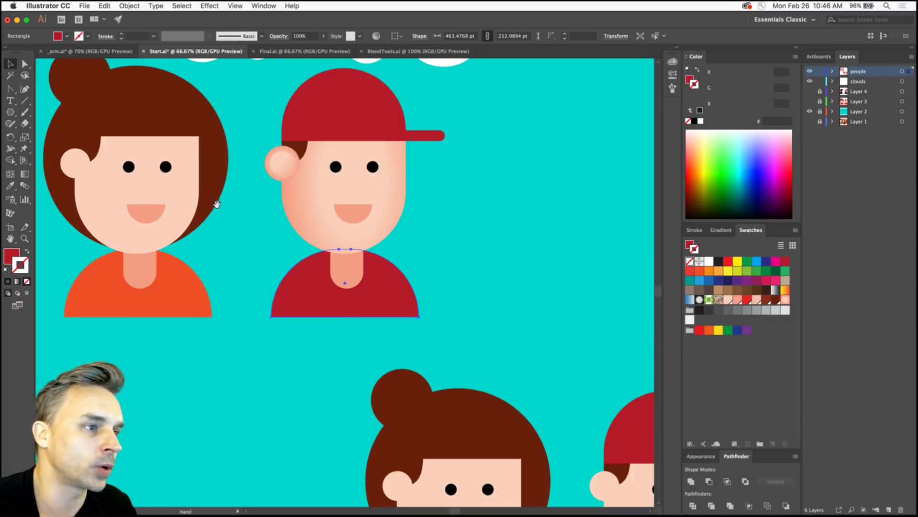
drag(213, 203, 308, 293)
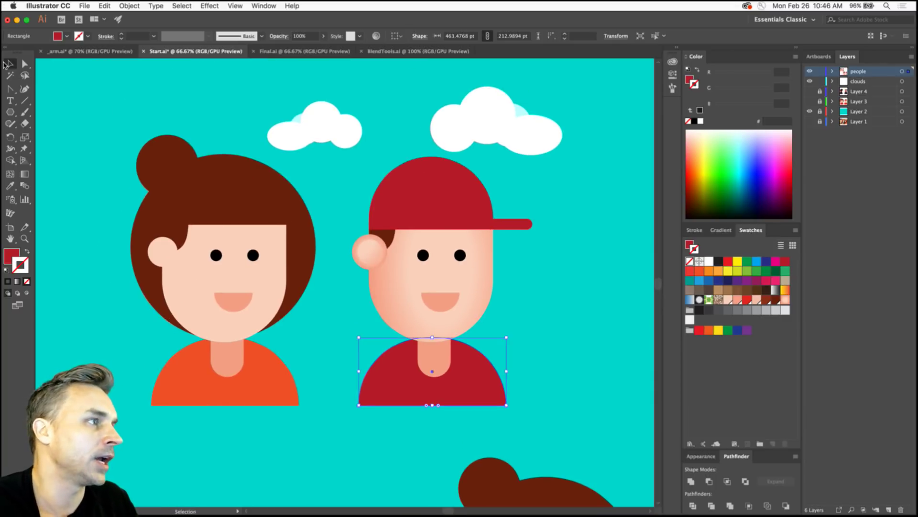
click(341, 190)
drag(568, 418, 526, 403)
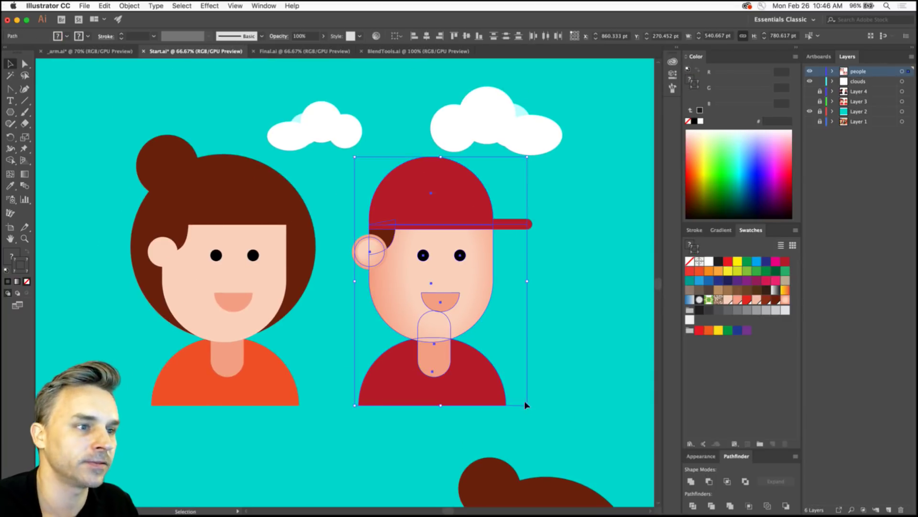
click(299, 432)
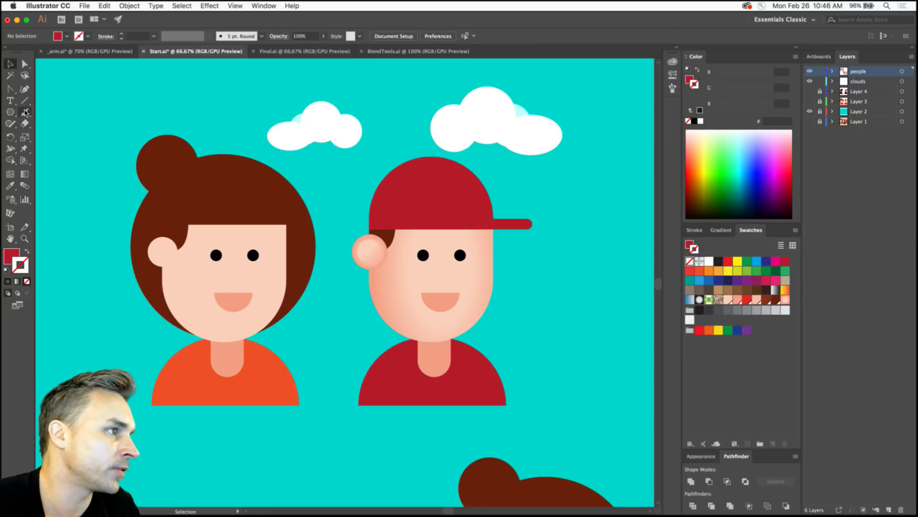
Select the large brown hair circle of the lower woman to pick up its fill colour, and clear the selection.
click(25, 89)
drag(436, 171, 4, 15)
click(10, 64)
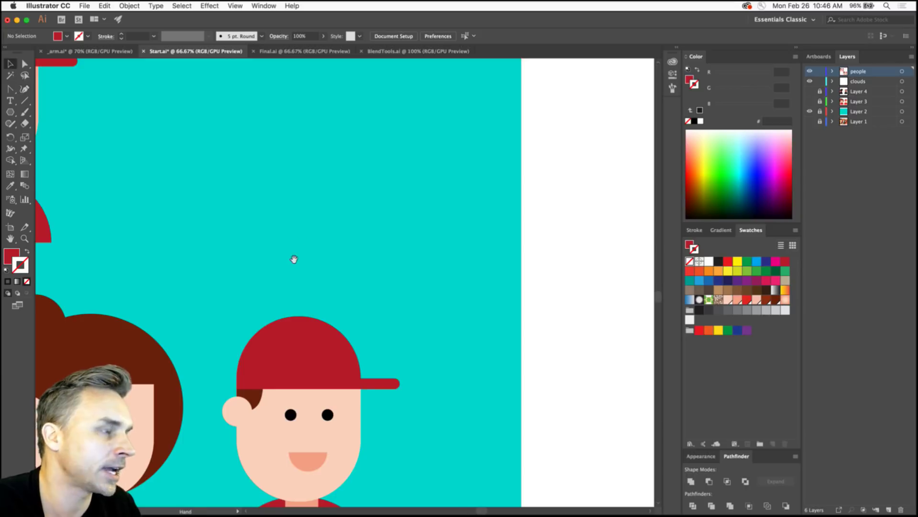
drag(293, 258, 568, 158)
click(335, 244)
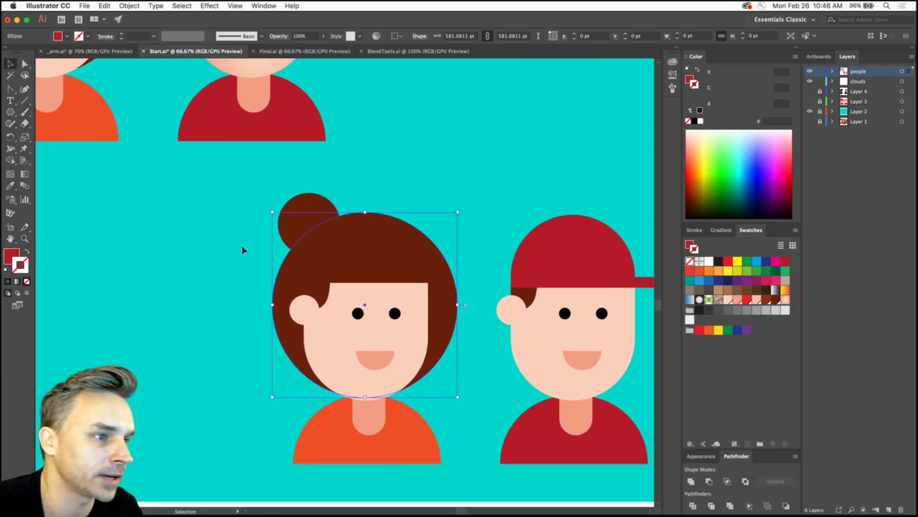
drag(242, 247, 279, 246)
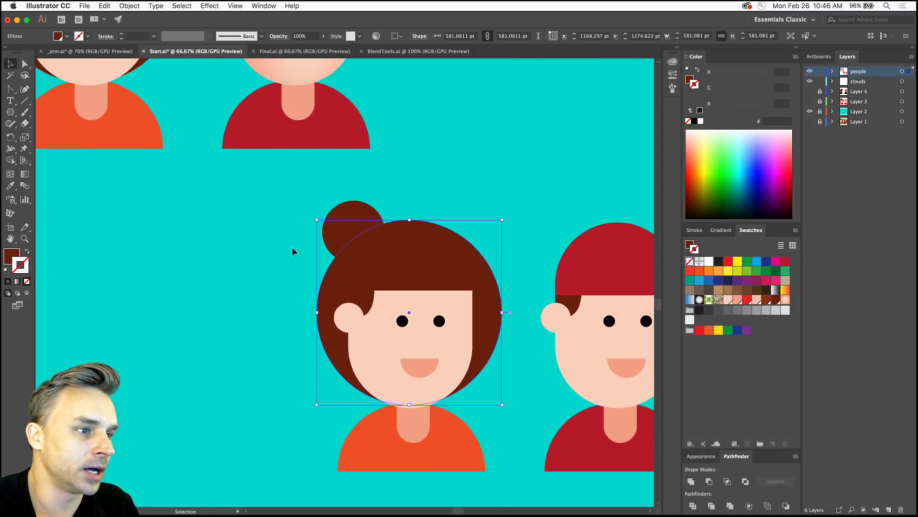
click(250, 251)
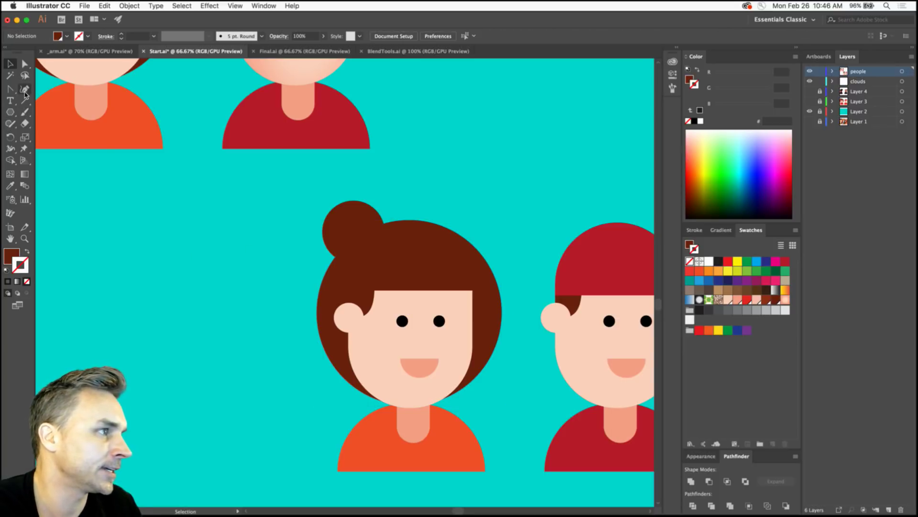
Draw an open S-shaped wave with the Pen tool beside the lower woman, and swap its brown fill to the stroke.
click(24, 114)
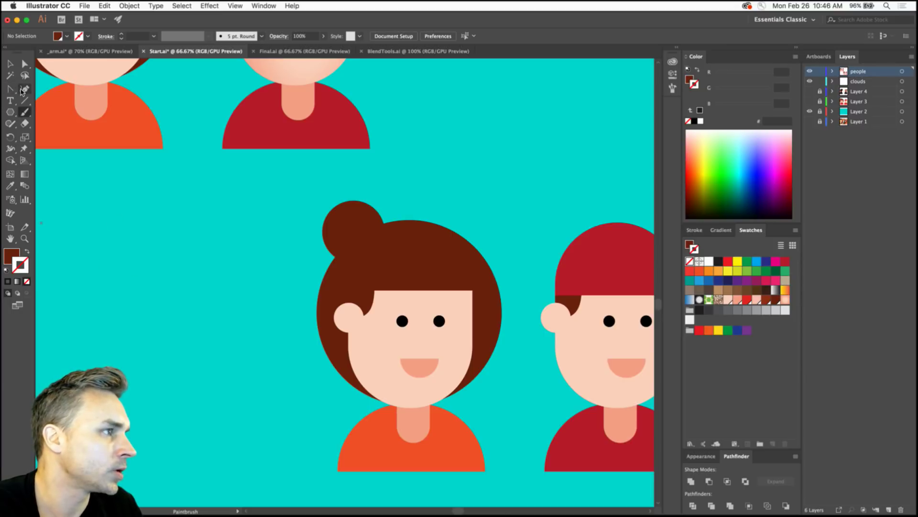
click(22, 91)
click(28, 90)
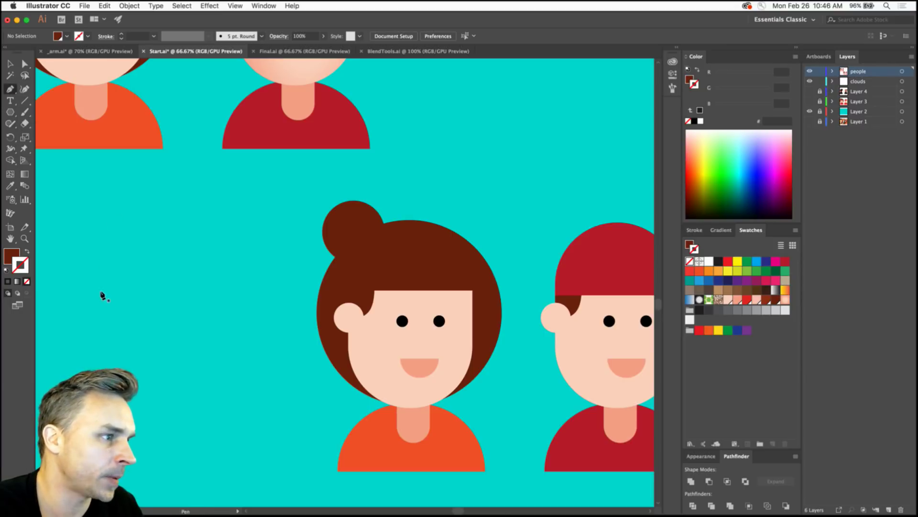
click(100, 296)
mouse_move(158, 266)
mouse_down()
mouse_move(184, 282)
mouse_move(244, 281)
mouse_up()
click(27, 249)
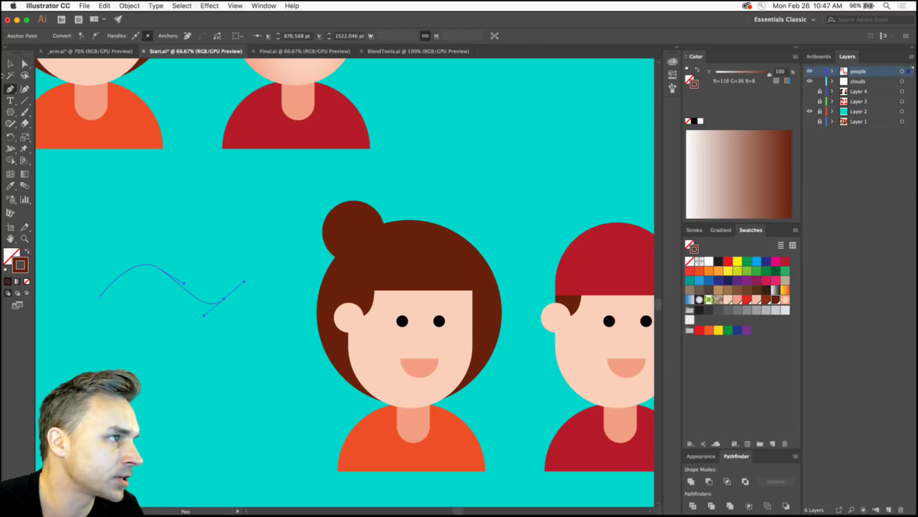
Set the wave path's stroke weight to 20 pt.
click(9, 64)
key(super+equal)
key(super+equal)
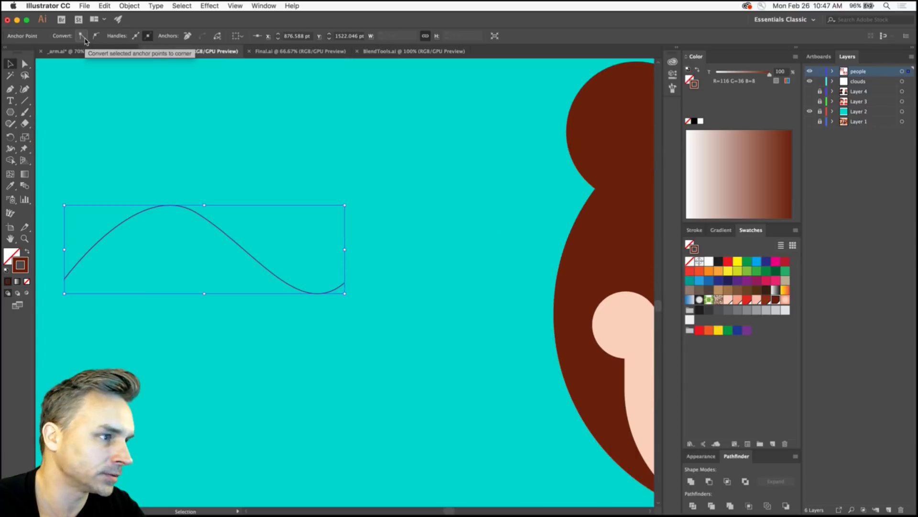
key(a)
drag(293, 218, 395, 190)
key(v)
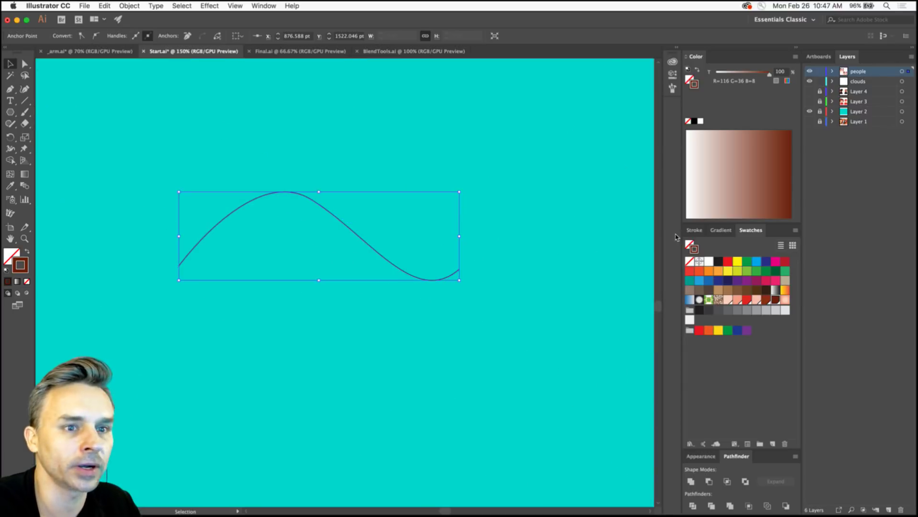
click(695, 230)
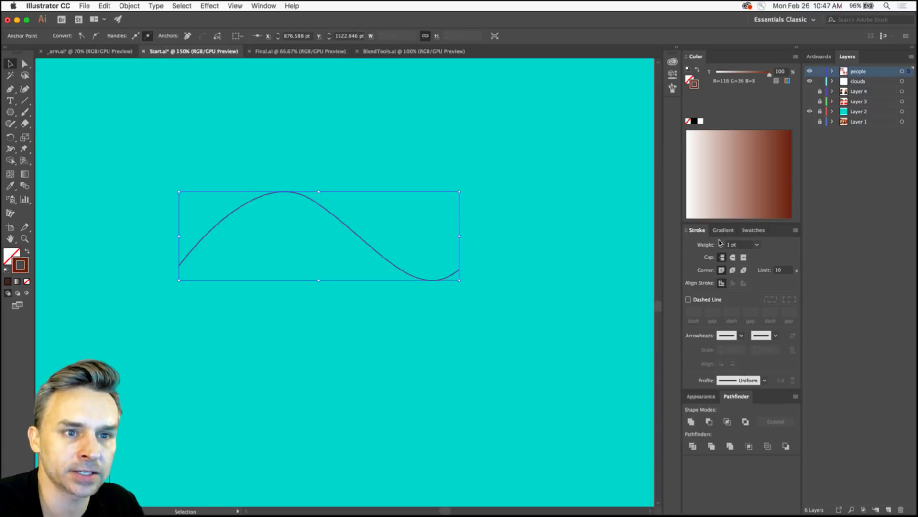
click(721, 242)
click(722, 242)
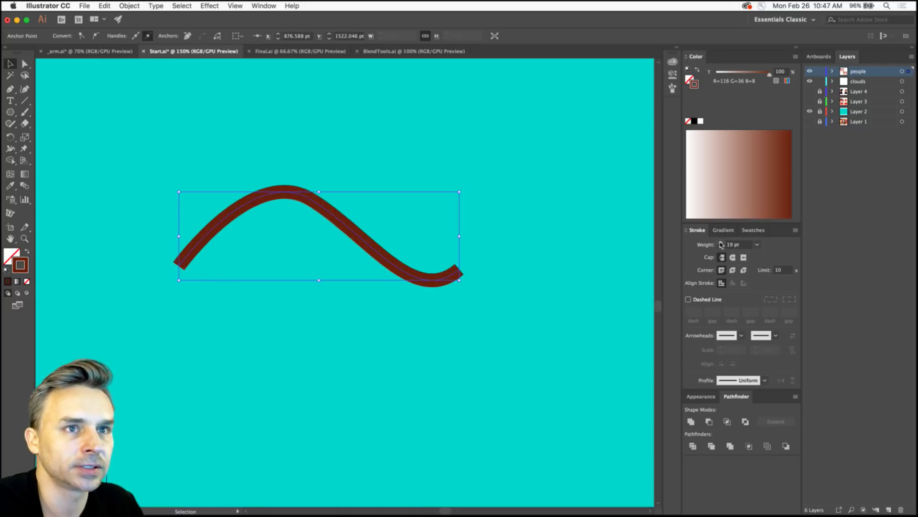
Show the available brushes and open the Bristle Brush Library.
click(677, 47)
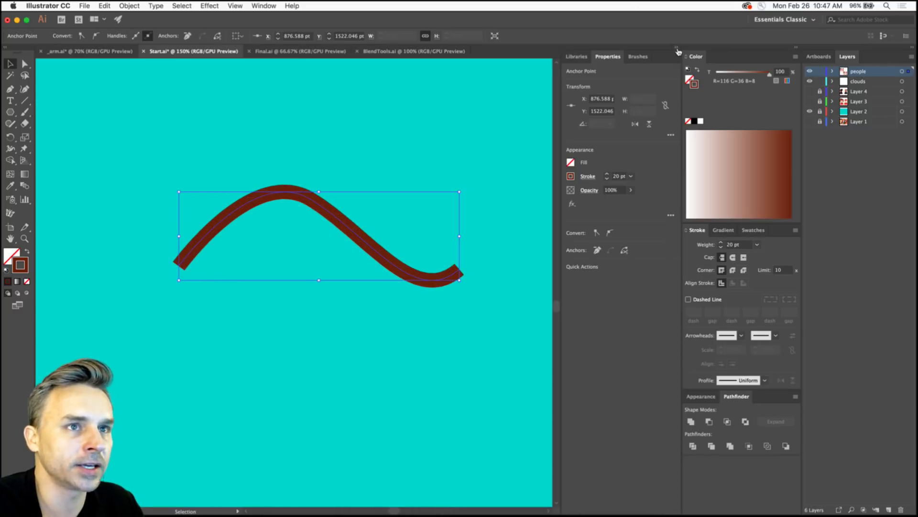
click(636, 57)
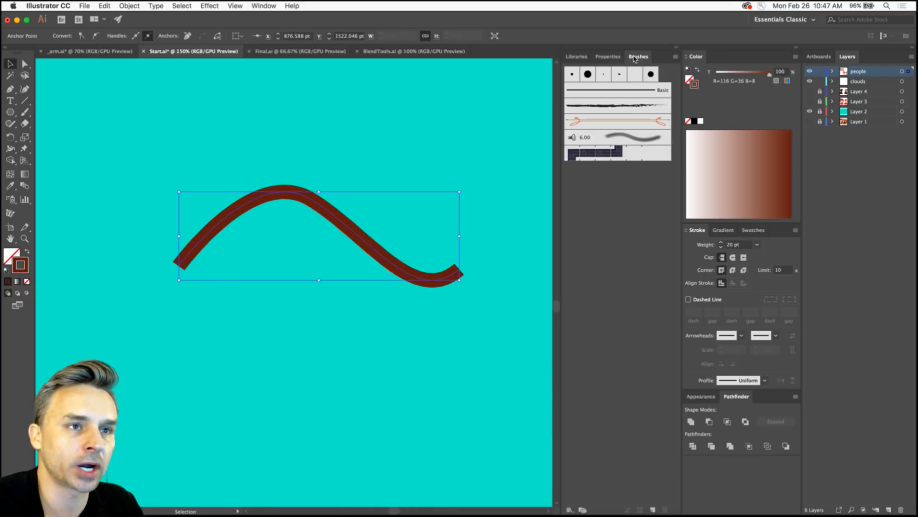
click(675, 57)
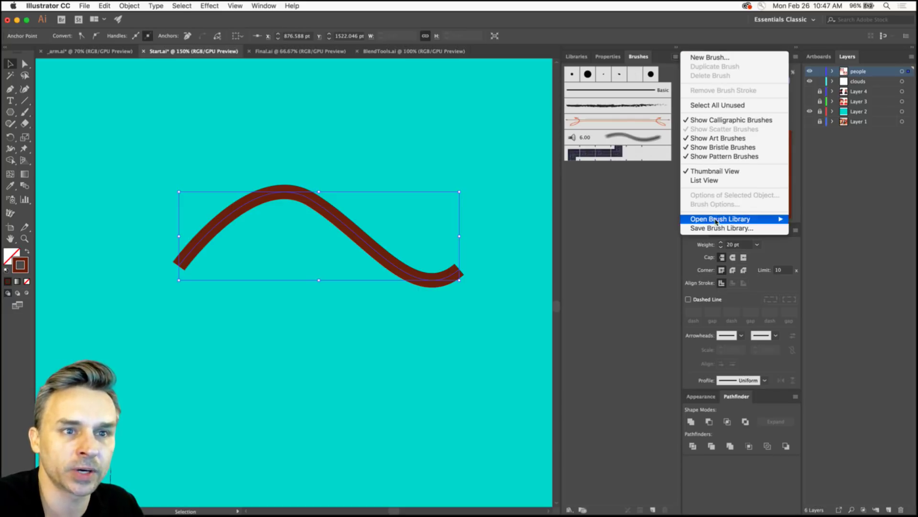
mouse_move(719, 220)
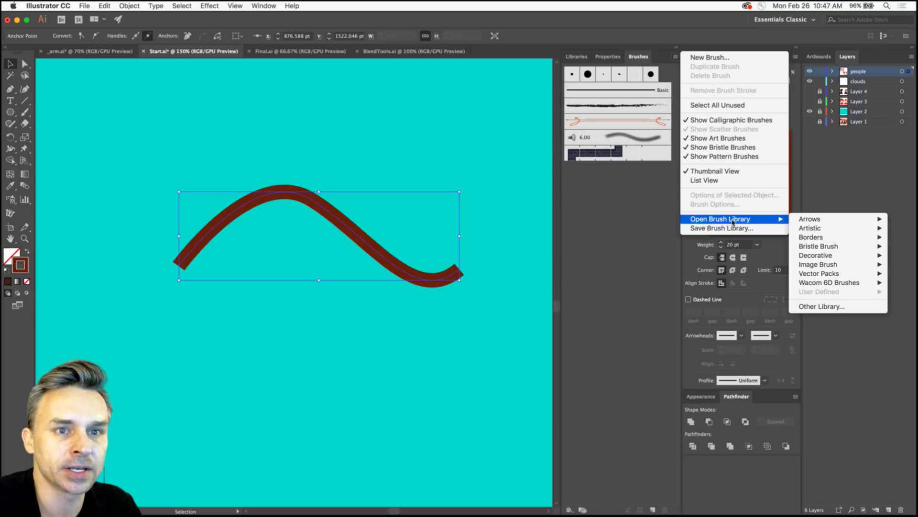
mouse_move(819, 246)
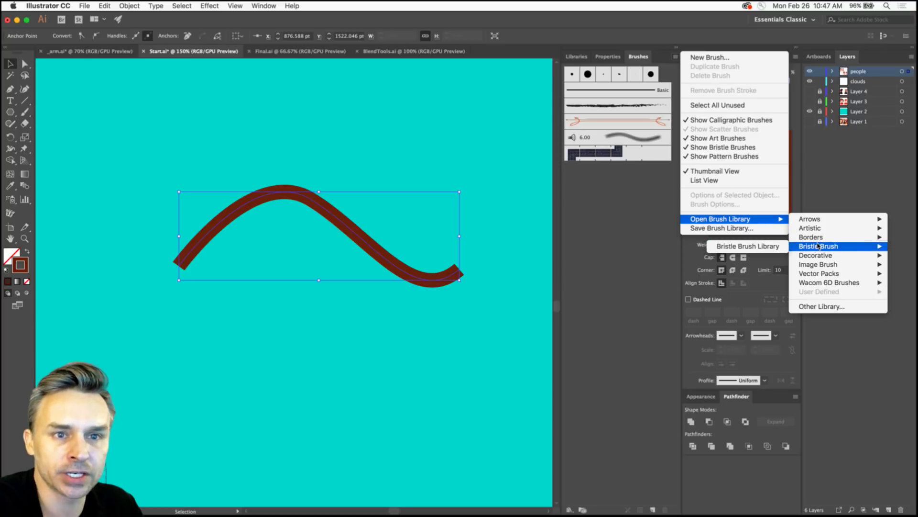
click(763, 248)
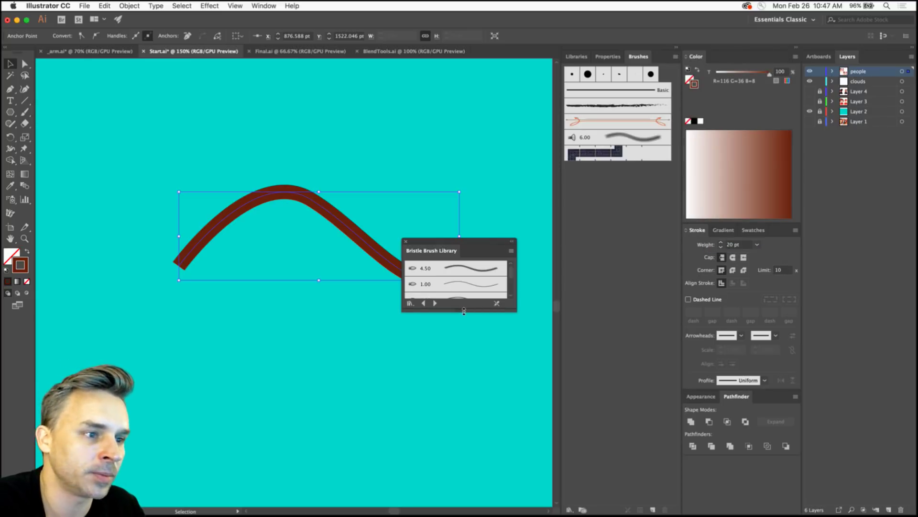
Enlarge the Bristle Brush Library and try several of its 1.00, 3.00 and 4.50 brushes on the wave path.
drag(463, 311, 463, 453)
click(461, 309)
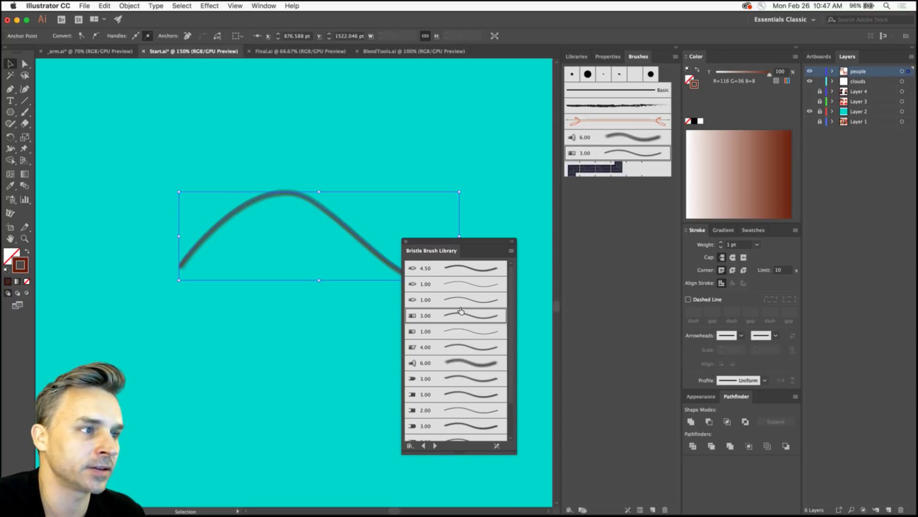
click(459, 295)
click(465, 269)
click(466, 305)
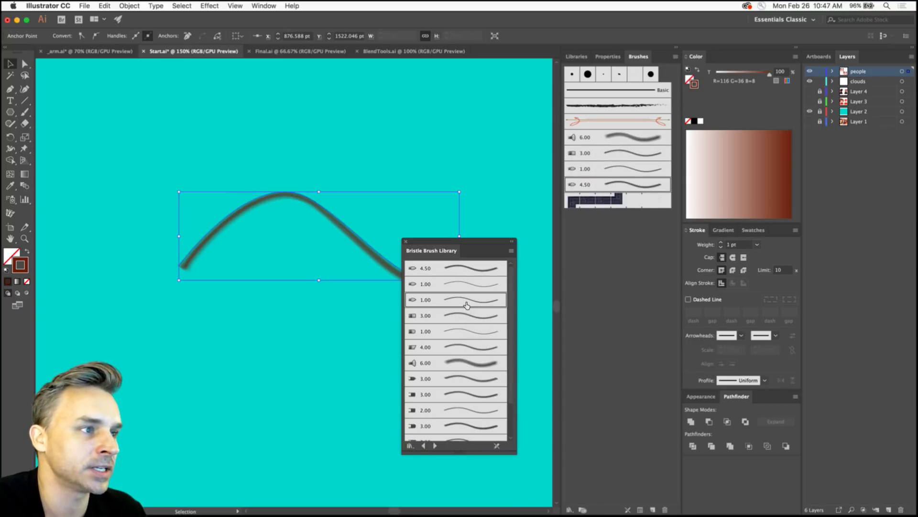
click(463, 394)
click(458, 426)
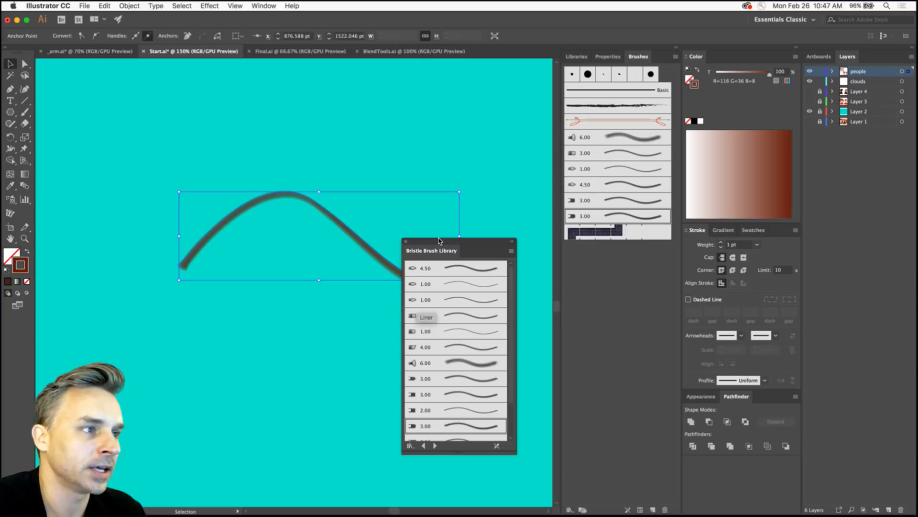
Apply the rough charcoal art brush to the wave path and raise its stroke weight to 9 pt.
click(640, 144)
click(614, 107)
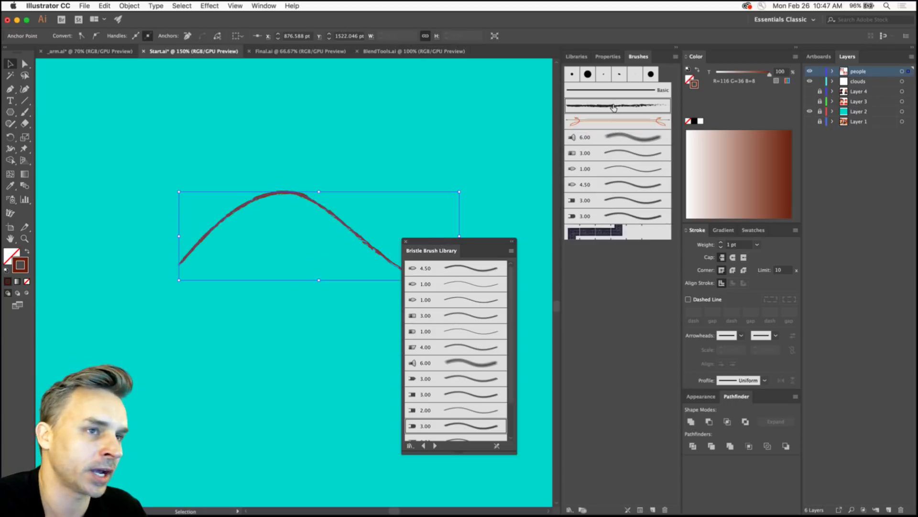
click(722, 242)
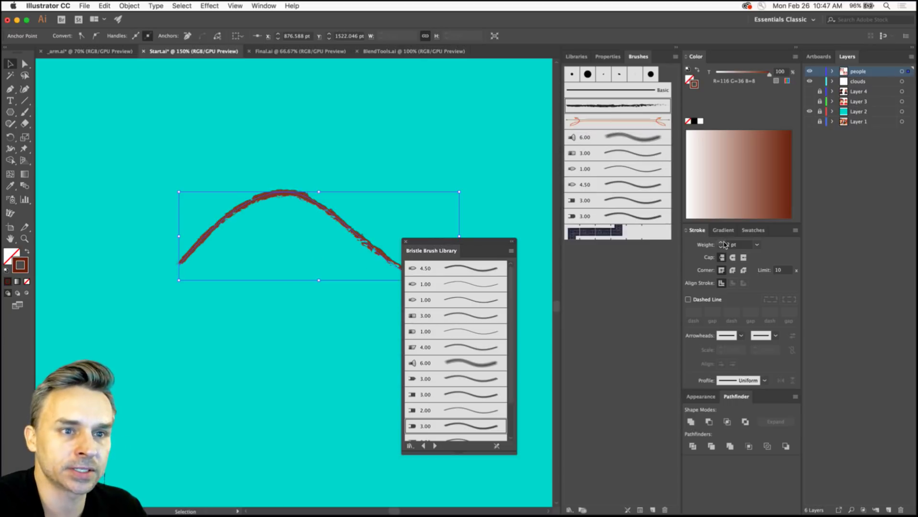
click(721, 242)
click(722, 242)
click(722, 242)
click(721, 242)
click(722, 242)
click(722, 242)
click(722, 242)
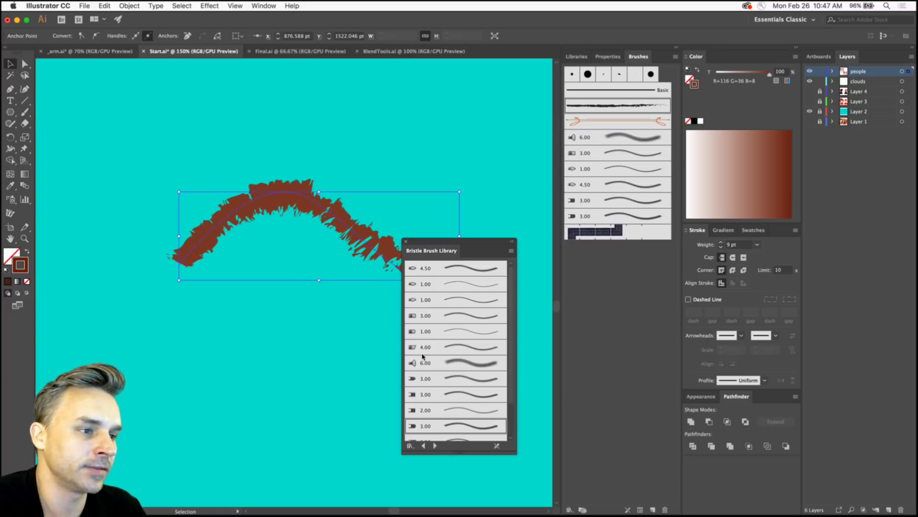
Try the 6.00 fan bristle brush on the wave path with a stroke weight of 5 pt.
click(466, 331)
click(466, 362)
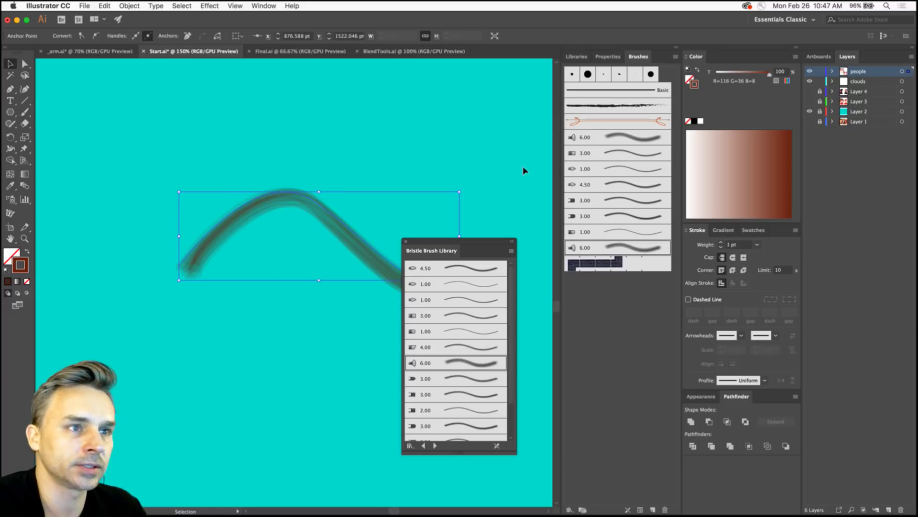
click(609, 135)
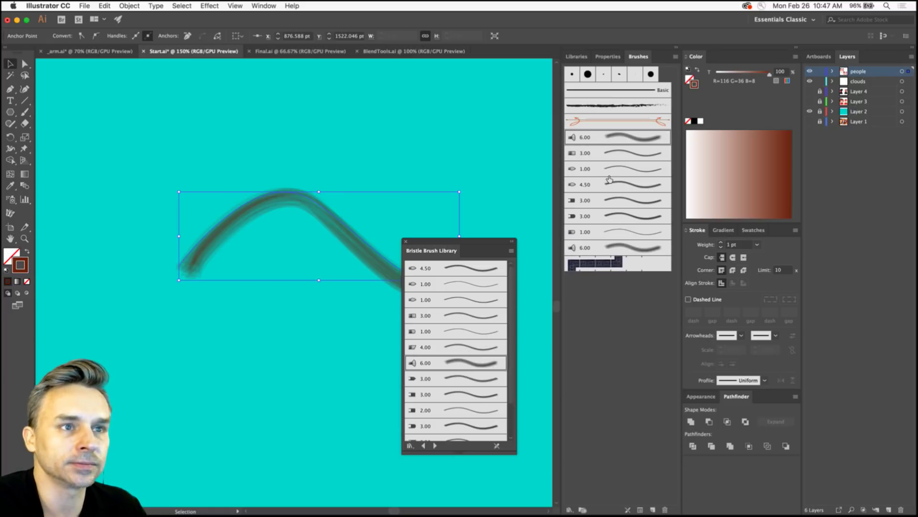
click(721, 242)
click(722, 242)
click(721, 242)
click(721, 242)
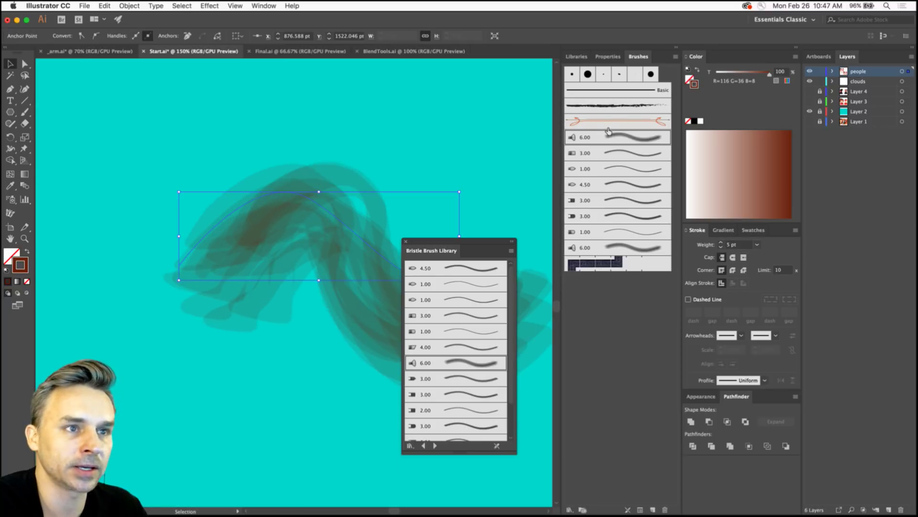
Switch the wave path back to the rough charcoal brush and set its stroke weight to 10 pt.
click(611, 106)
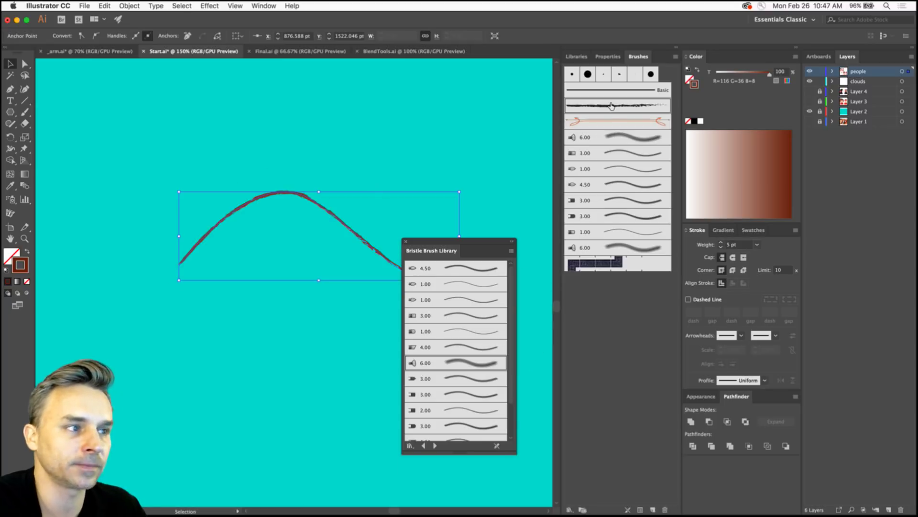
click(720, 242)
click(721, 242)
click(721, 242)
click(721, 242)
click(720, 242)
click(721, 242)
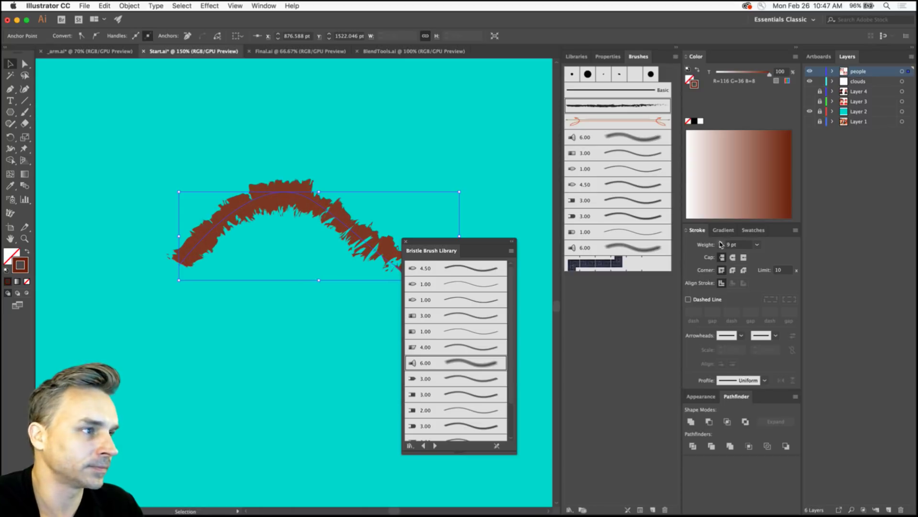
click(721, 242)
click(720, 242)
Pull the wave's left end anchor slightly downward and close the Bristle Brush Library.
click(25, 64)
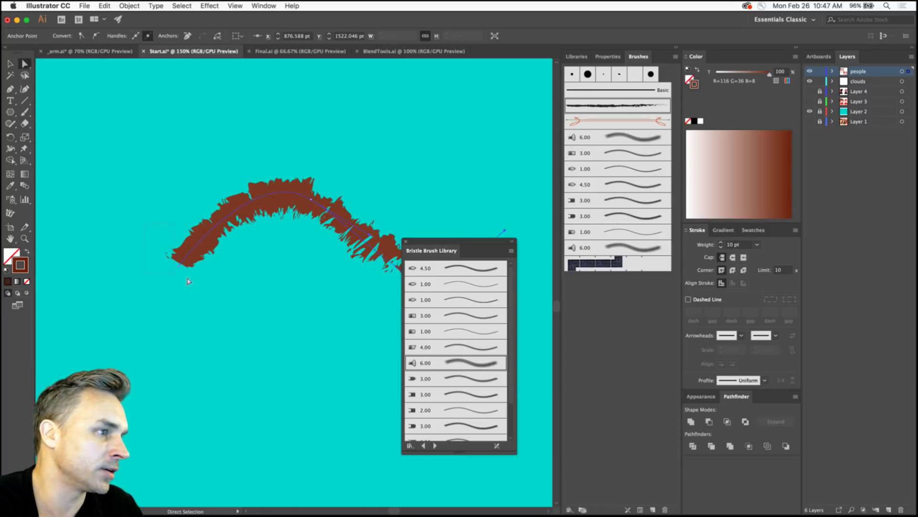
mouse_move(179, 264)
mouse_down()
mouse_move(171, 164)
mouse_move(181, 280)
mouse_up()
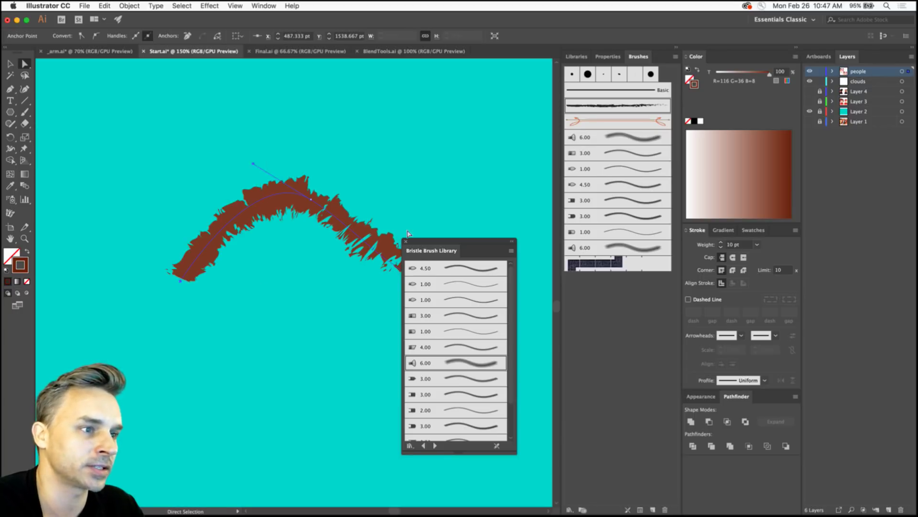
click(404, 242)
Move the charcoal-brushed wave onto the lower woman's head so that it lies along her hairline.
mouse_move(414, 168)
mouse_down()
mouse_move(217, 144)
mouse_move(242, 148)
mouse_move(140, 182)
mouse_up()
key(super+minus)
key(super+minus)
click(200, 244)
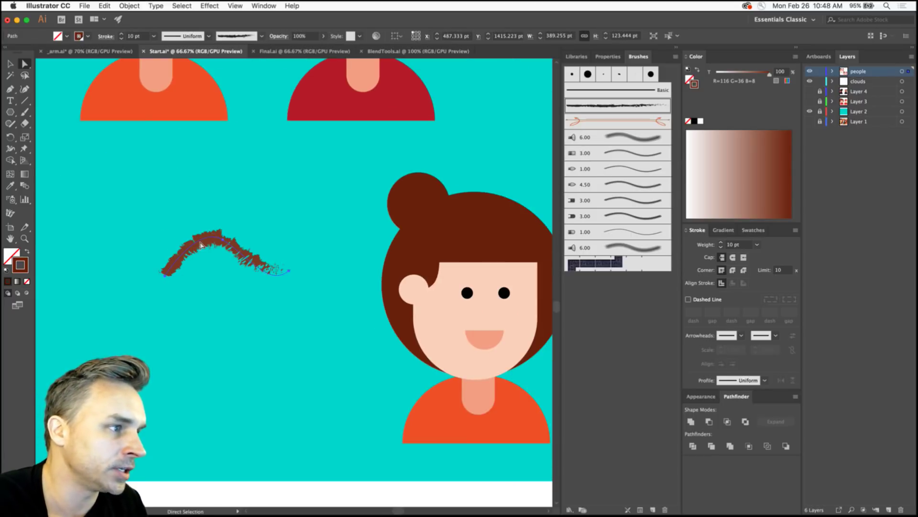
drag(198, 242, 466, 243)
drag(433, 228, 330, 235)
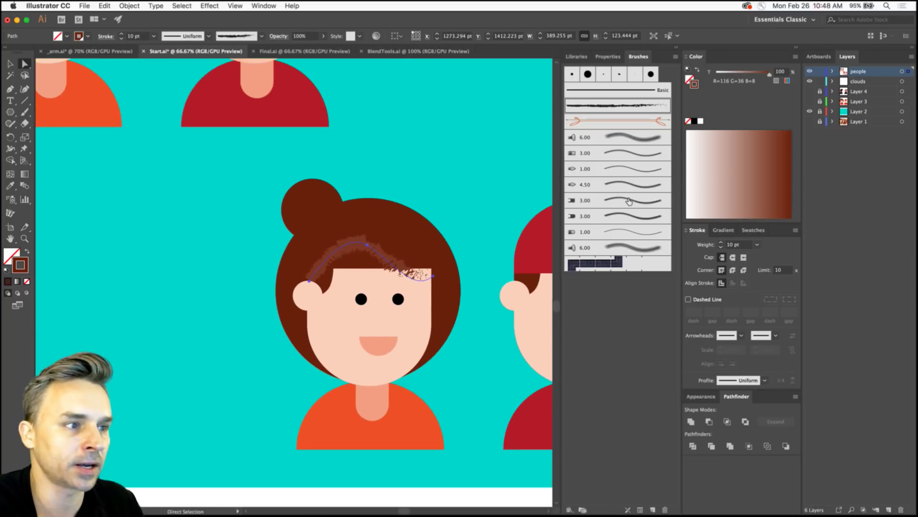
Sample the woman's brown hair colour for the wave's stroke instead of its fill, and set the stroke weight to 15 pt.
click(10, 185)
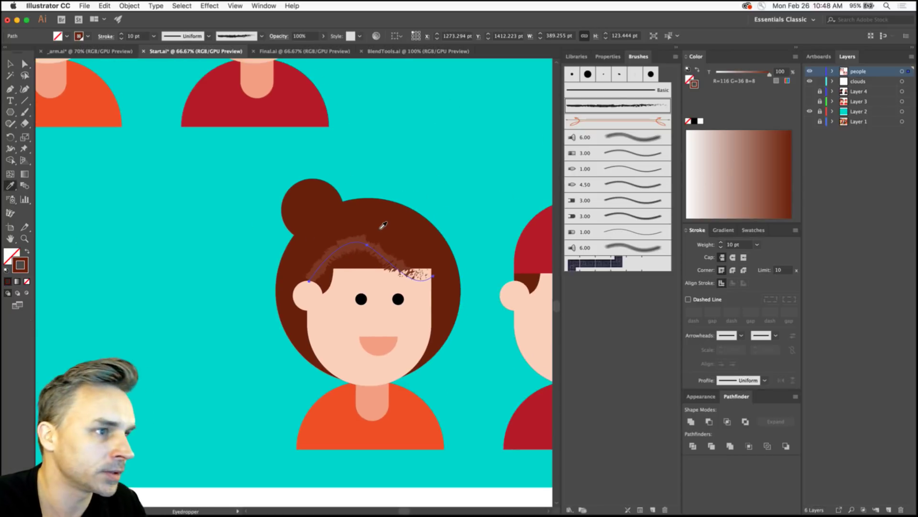
click(380, 228)
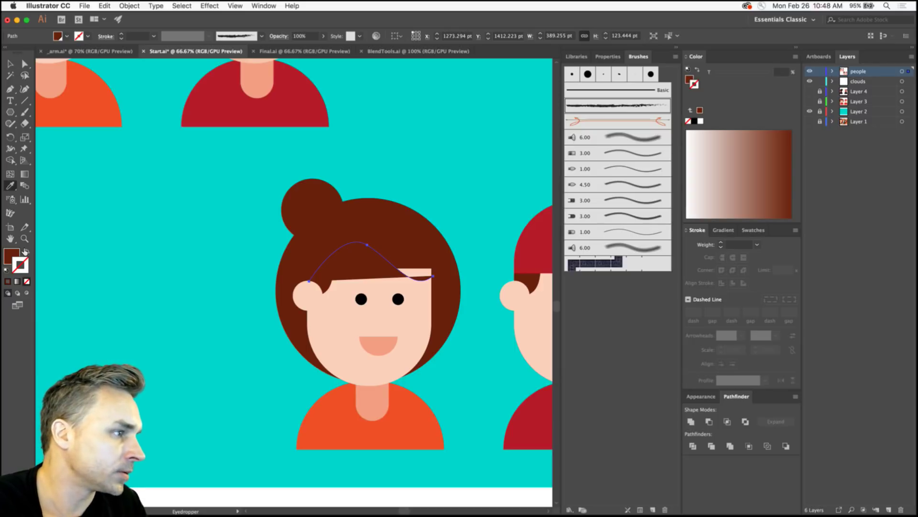
click(28, 251)
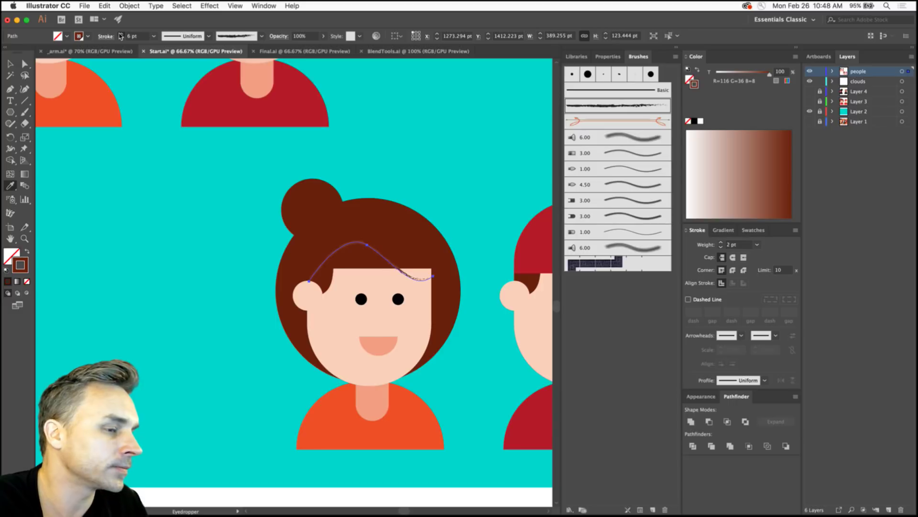
click(121, 34)
Shift the wave slightly right and lower its middle anchor to shape a flatter, ragged fringe across the woman's forehead.
click(10, 64)
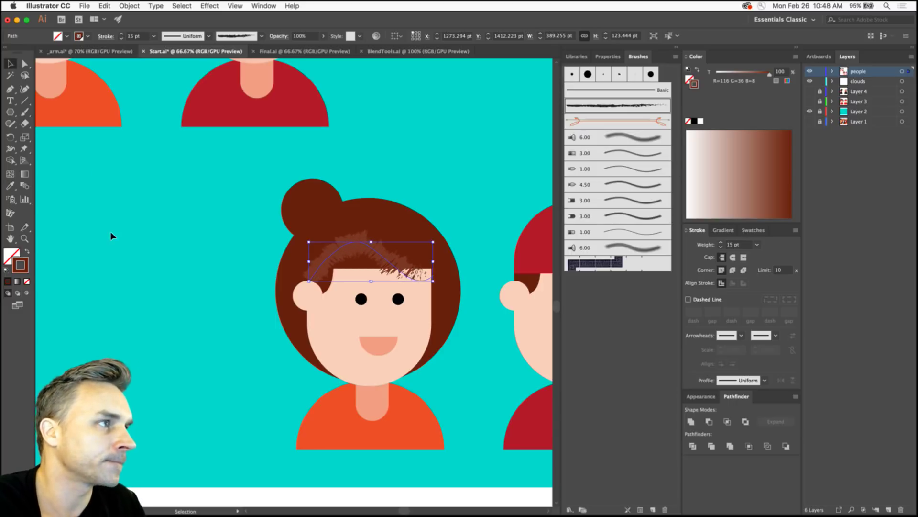
drag(344, 247, 354, 248)
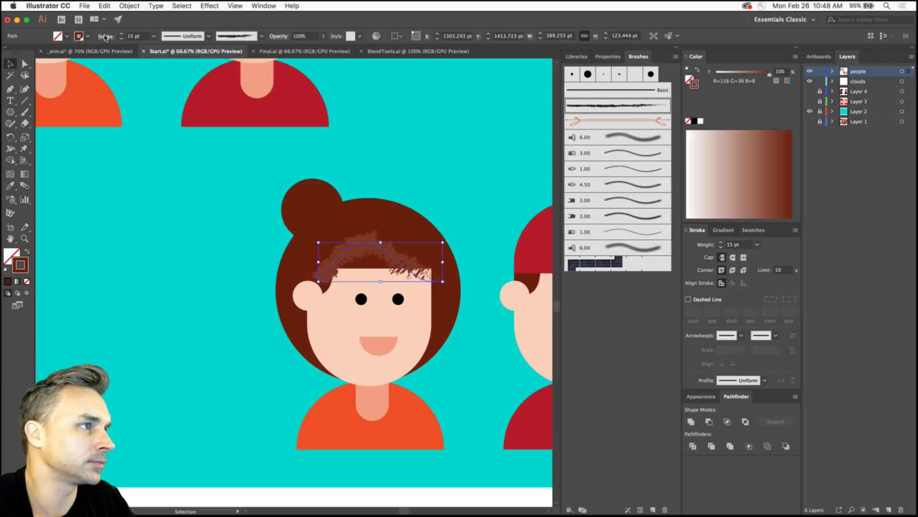
click(25, 64)
click(376, 243)
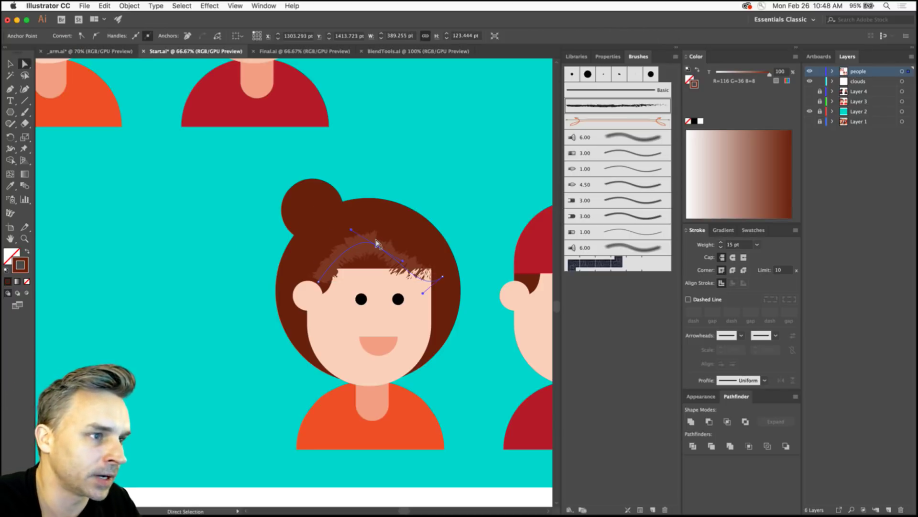
mouse_move(377, 243)
mouse_down()
mouse_move(420, 273)
mouse_move(384, 255)
mouse_up()
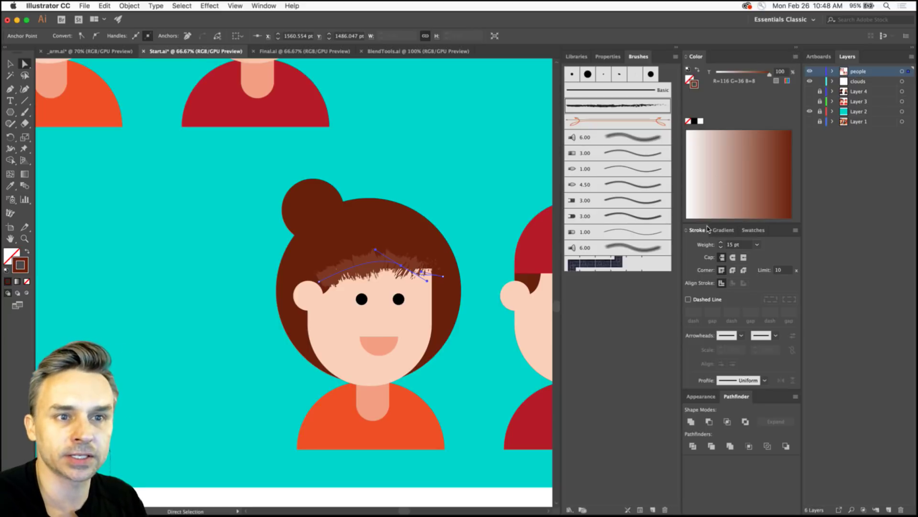
Show the colour swatches, compare the hair circle's fill with the fringe's stroke colour, and clear the selection.
click(723, 230)
click(753, 230)
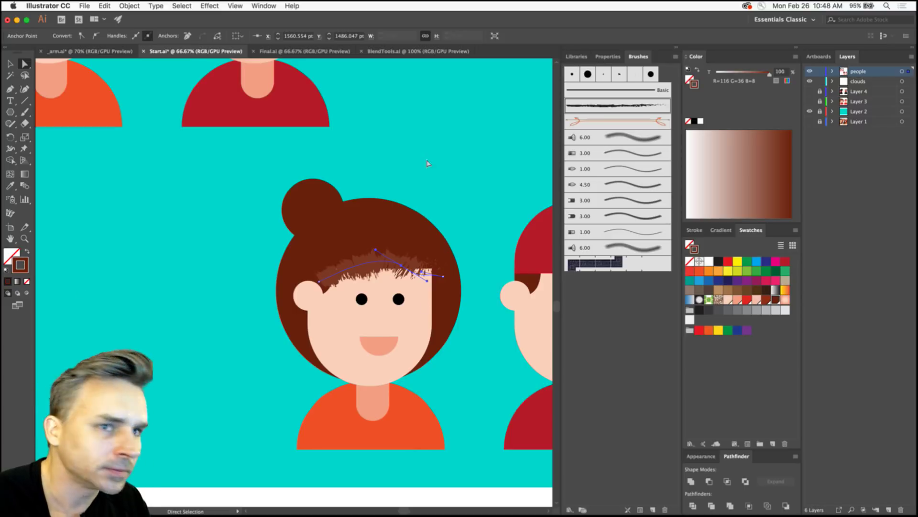
click(288, 230)
click(344, 218)
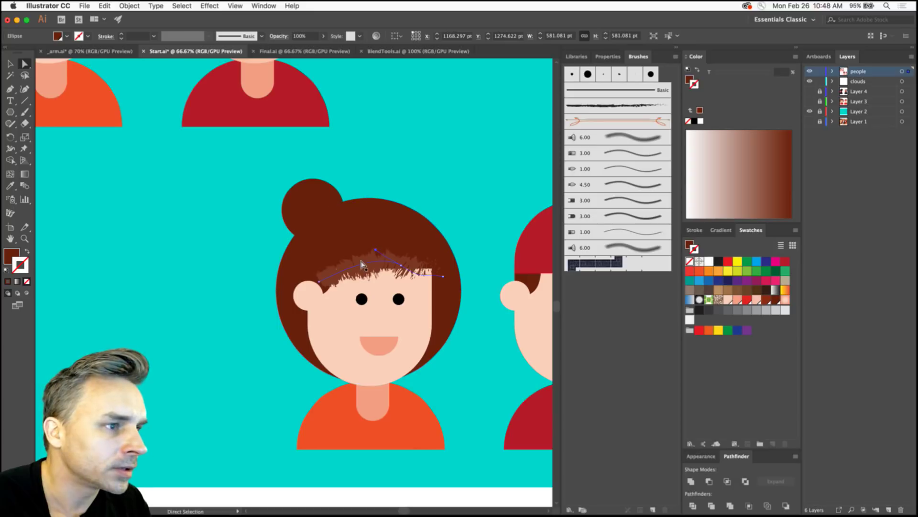
click(361, 262)
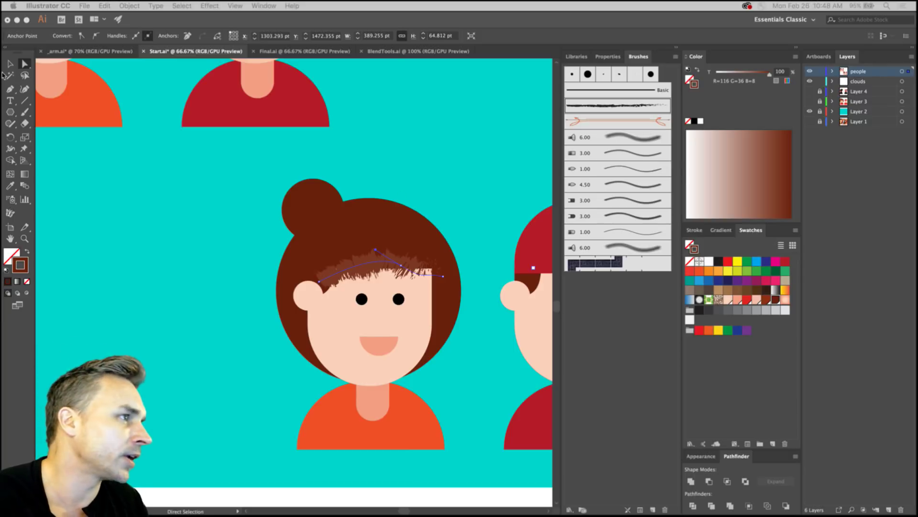
click(139, 304)
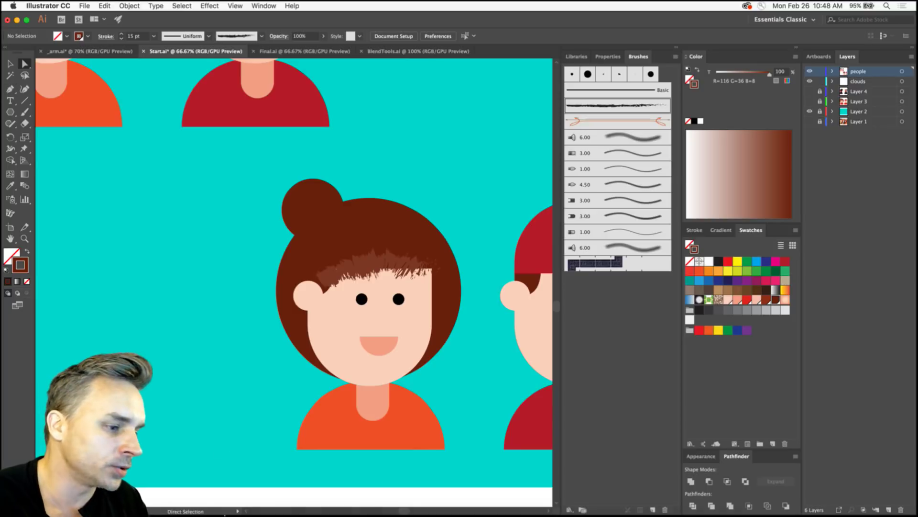
Open Brushes3.ai, ignoring the missing linked file sanfran.jpg, and look over its pattern brush tiles and ribbon artwork.
click(194, 502)
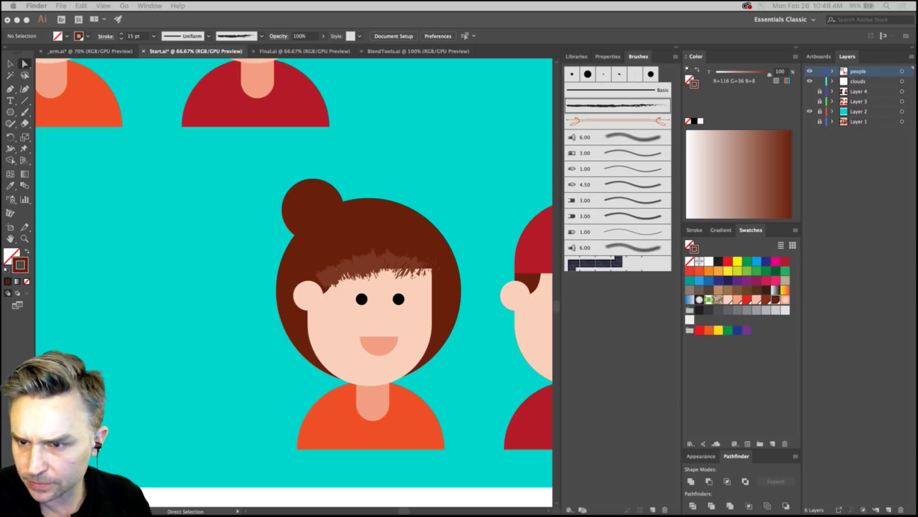
key(super+Tab)
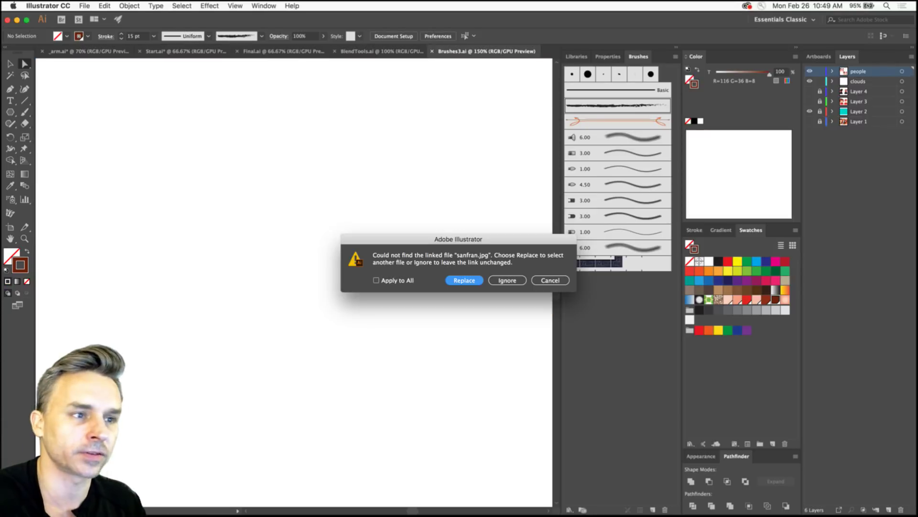
click(491, 281)
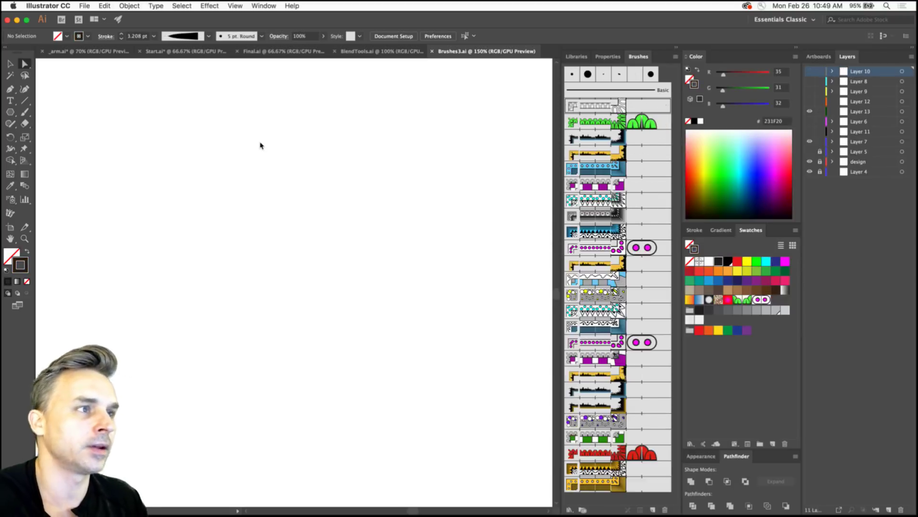
scroll(306, 191, left, 10)
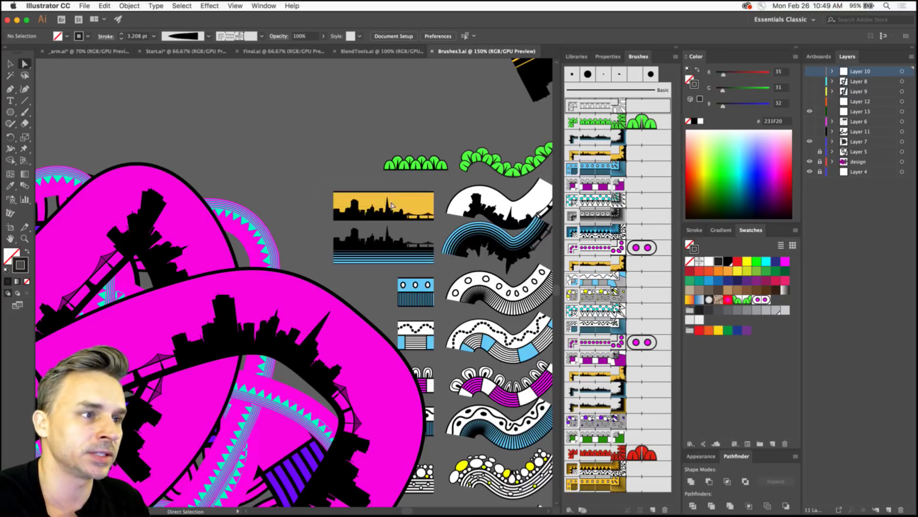
click(432, 216)
click(239, 190)
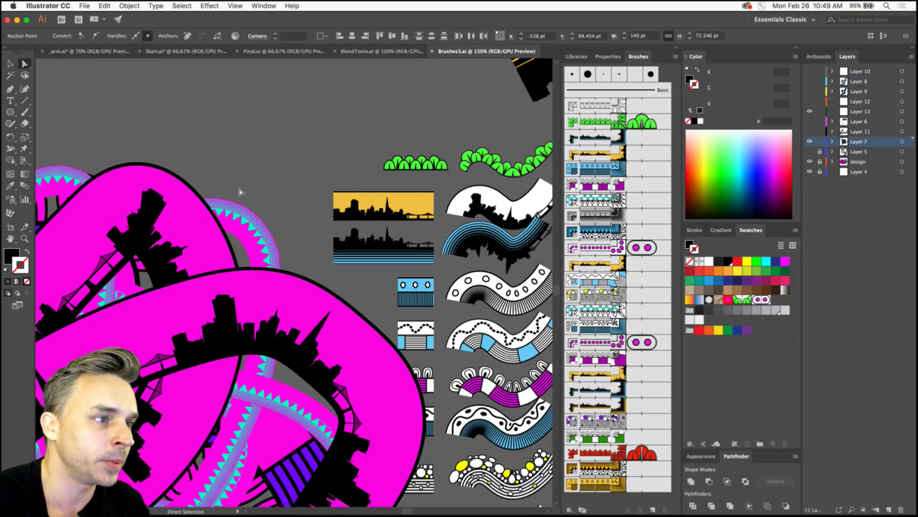
scroll(306, 239, left, 6)
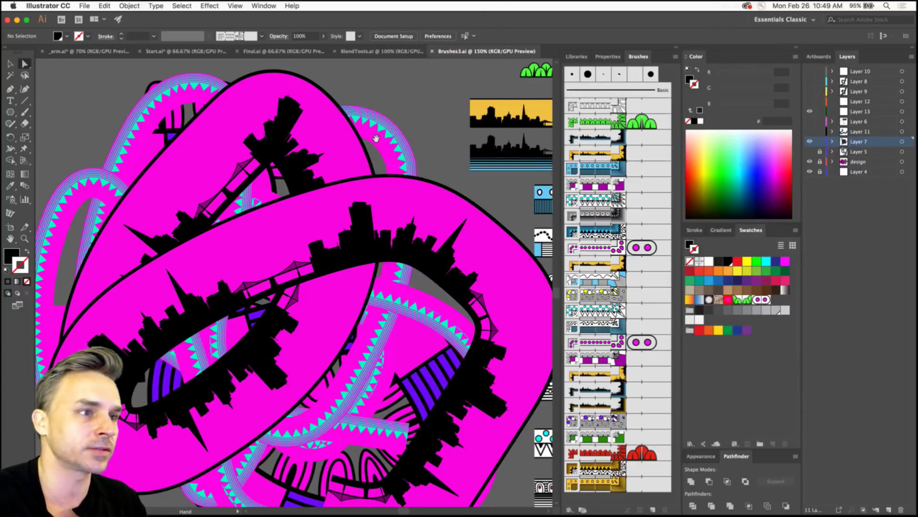
Draw an open S-shaped wave with the Pen tool above the magenta skyline artwork, and swap its black fill to the stroke.
drag(376, 139, 386, 375)
click(10, 88)
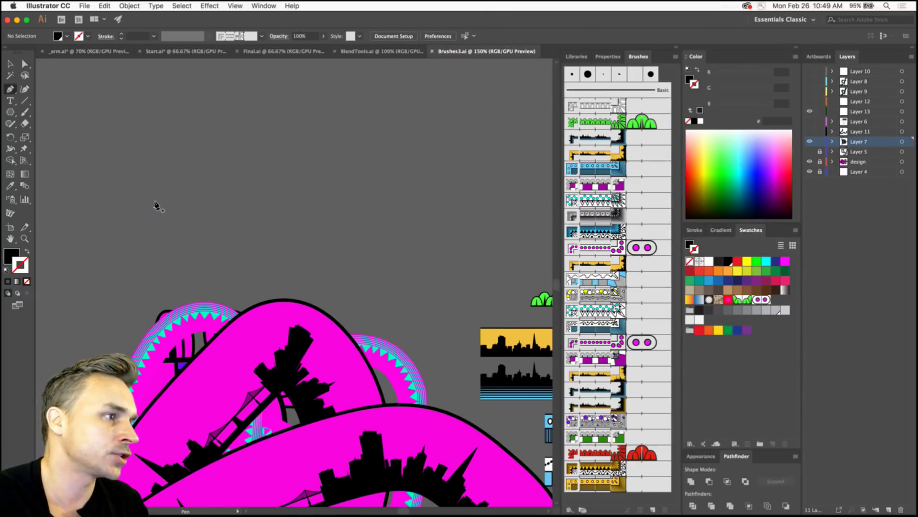
click(154, 207)
drag(282, 122, 337, 152)
drag(429, 235, 467, 165)
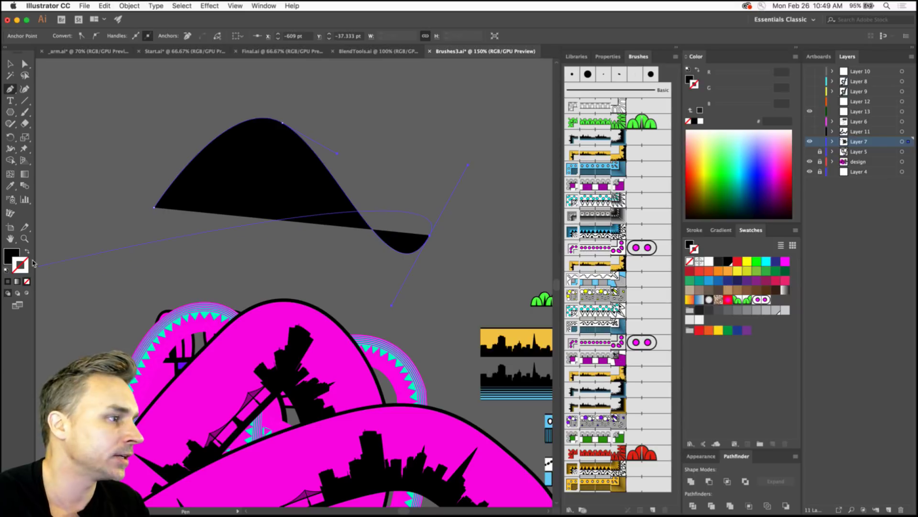
click(27, 253)
click(10, 63)
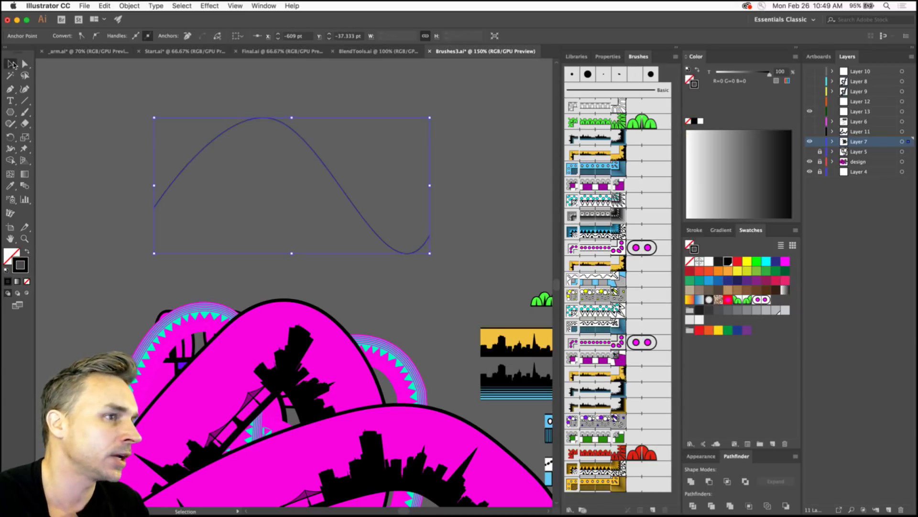
Try several pattern brushes on the selected S-shaped wave, finishing with the green leaf brush applied.
click(596, 231)
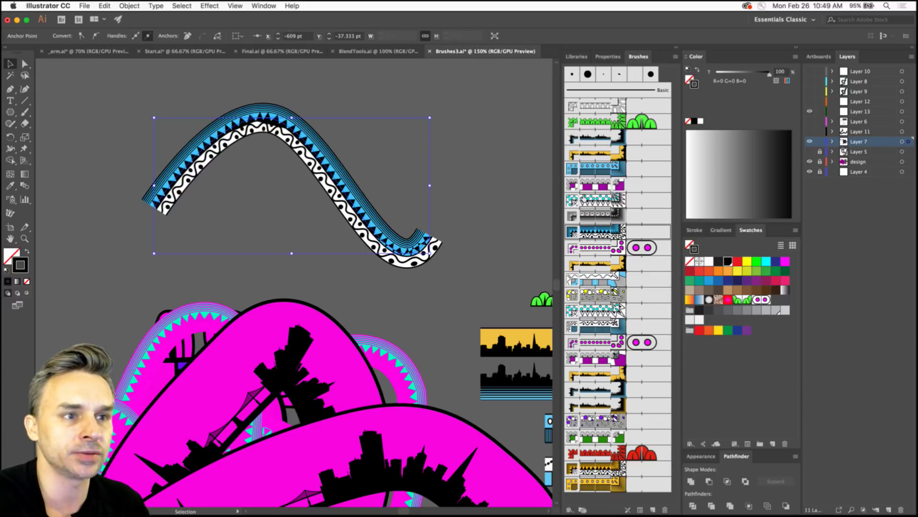
click(584, 200)
click(584, 184)
click(586, 153)
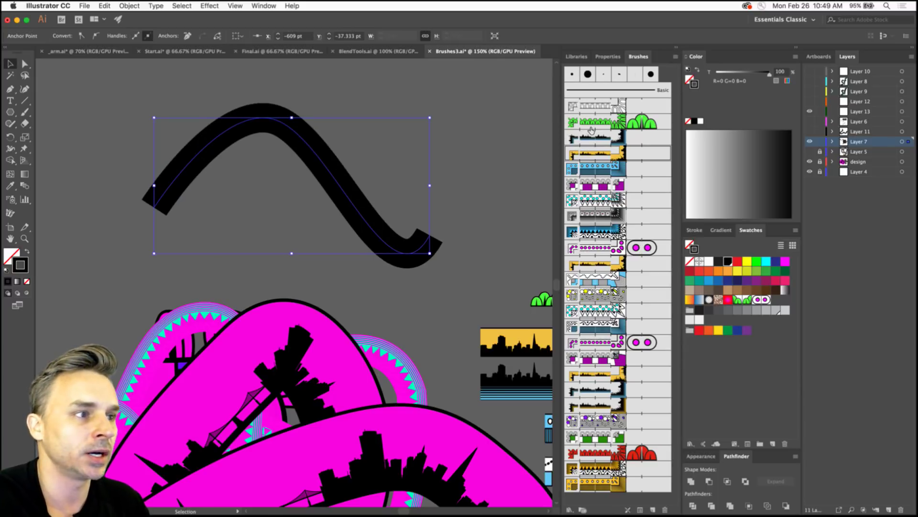
click(589, 138)
click(594, 119)
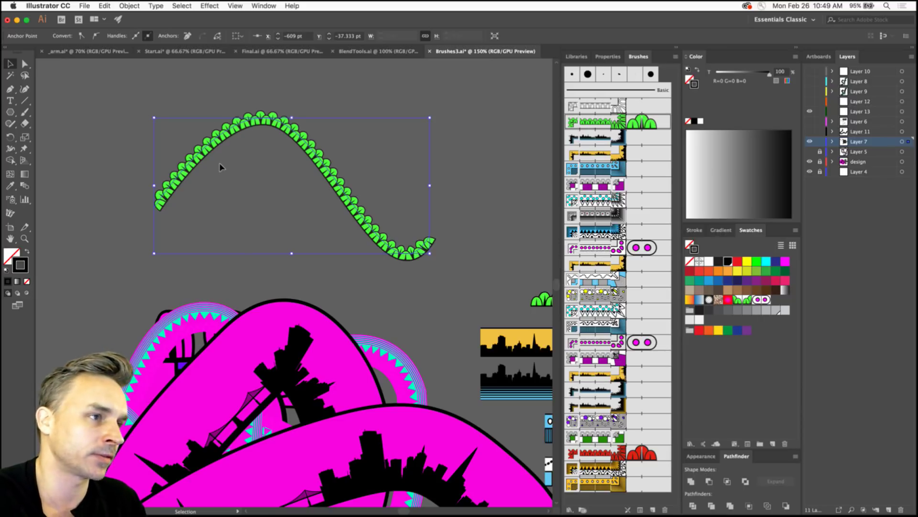
Switch to Photoshop's sneaker painting, add a new layer above "blue marker fill", and choose the Soft Round brush.
click(219, 506)
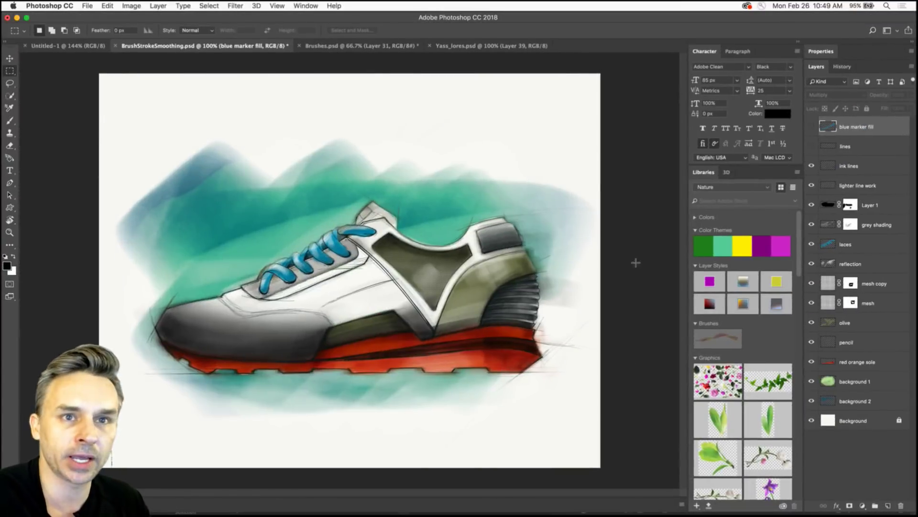
click(888, 506)
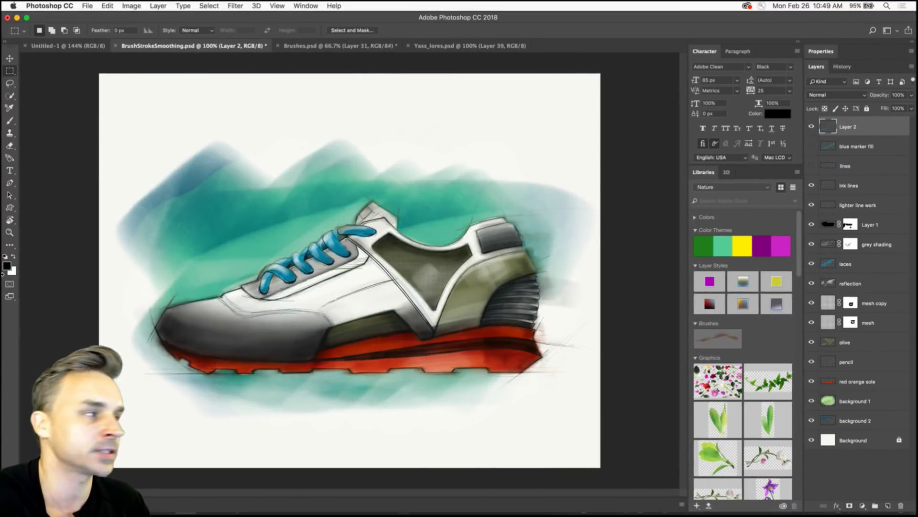
click(9, 121)
click(26, 121)
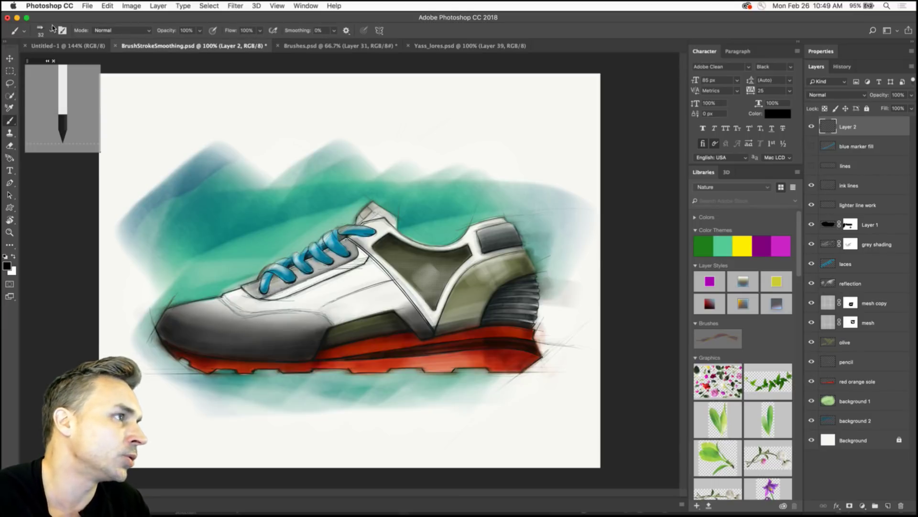
click(52, 30)
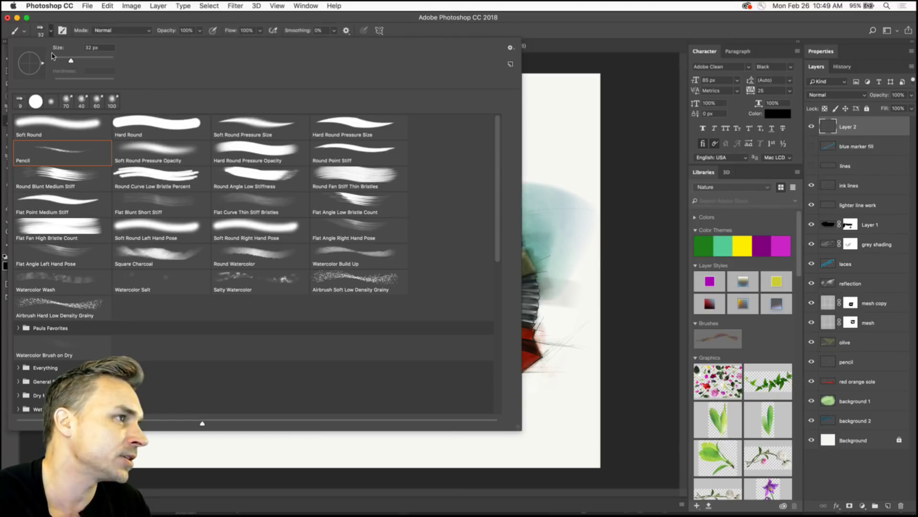
click(28, 133)
key(Return)
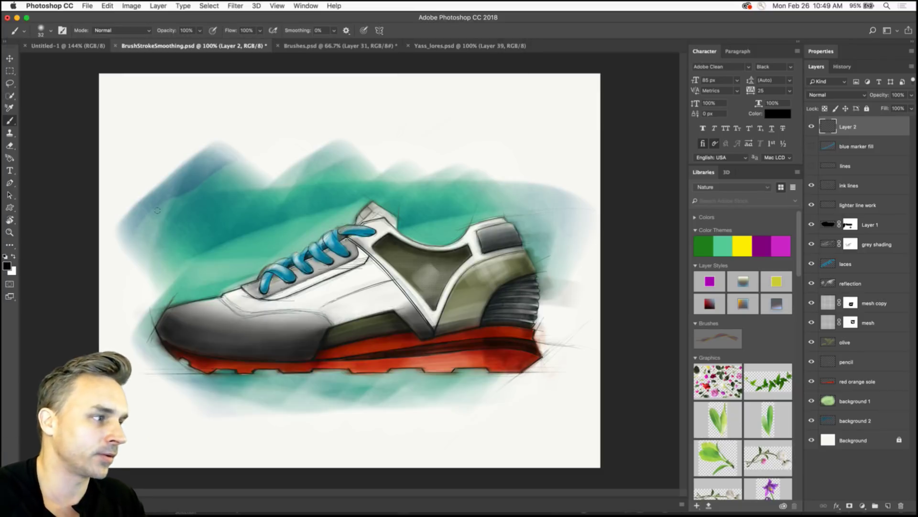
Paint black test curves with the 32 px soft brush over the background above the sneaker, undoing each one.
key(super+equal)
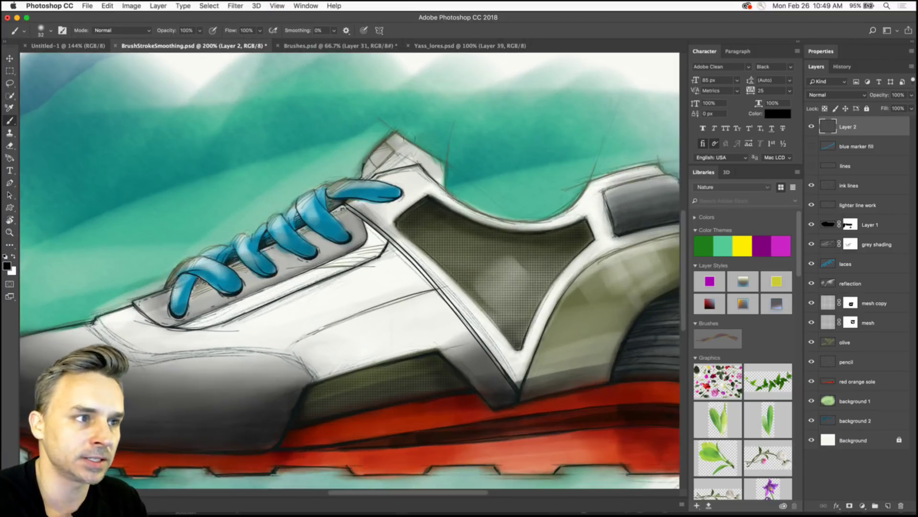
scroll(396, 225, up, 5)
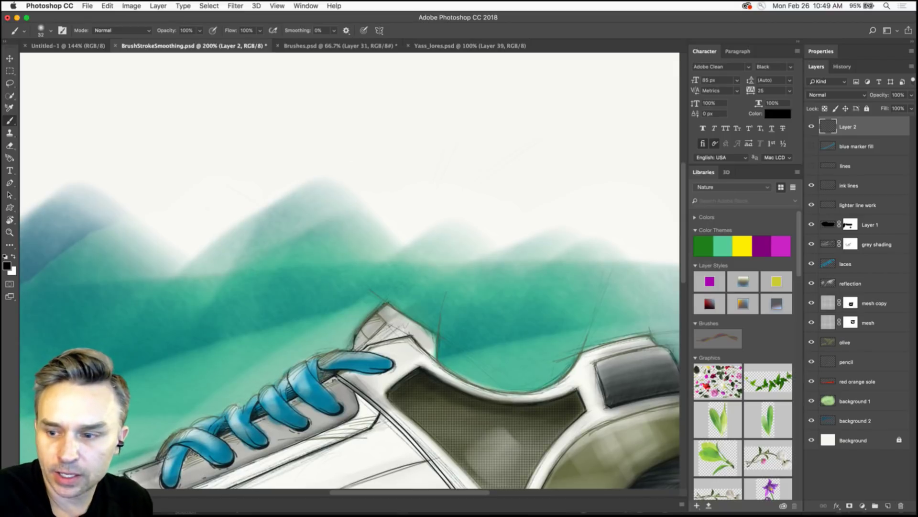
drag(438, 179, 540, 139)
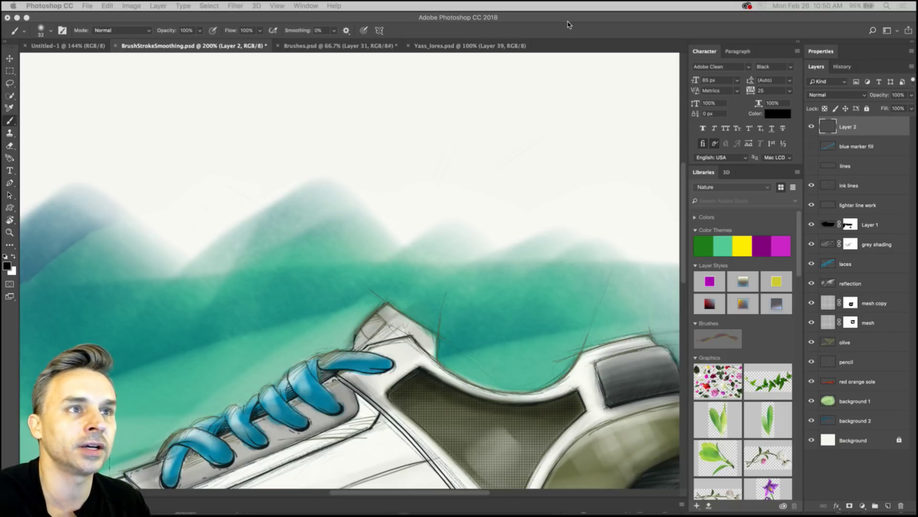
mouse_move(168, 124)
mouse_down()
mouse_move(292, 199)
mouse_move(503, 227)
mouse_up()
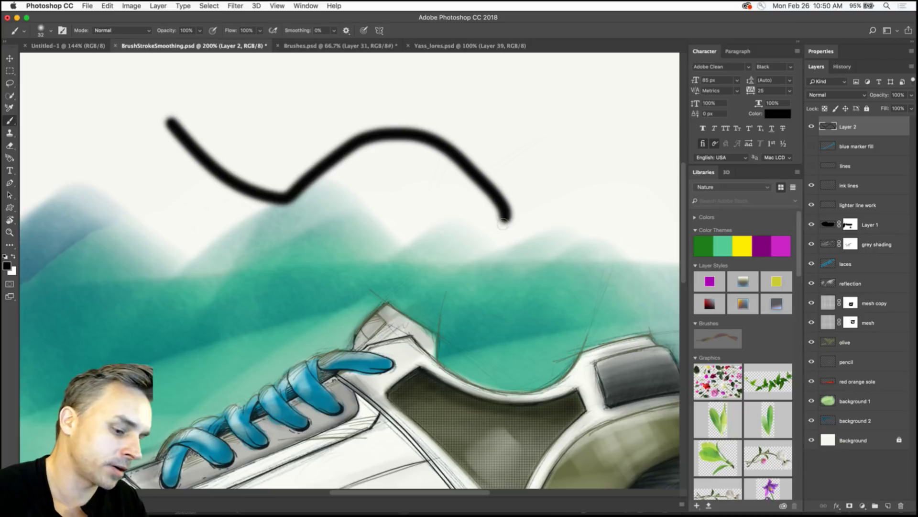
key(super+z)
scroll(335, 103, down, 5)
scroll(287, 191, up, 3)
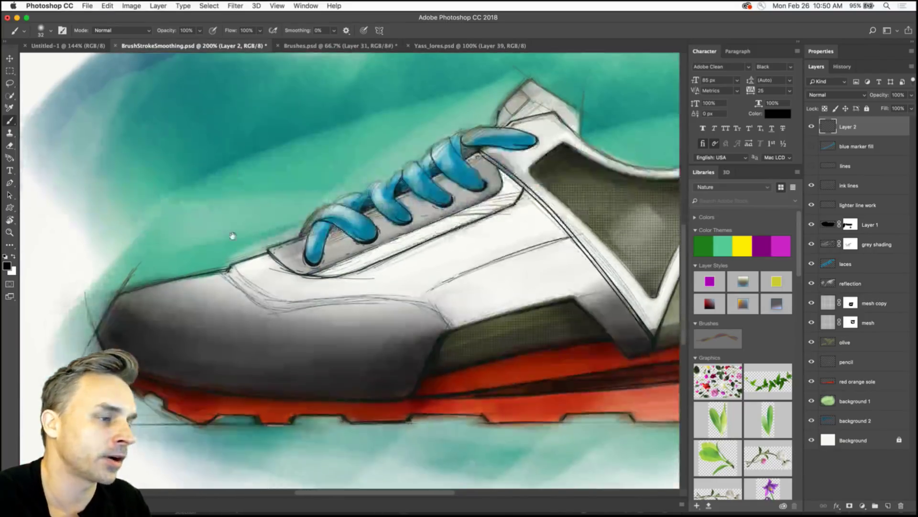
drag(233, 235, 219, 273)
mouse_move(184, 156)
mouse_down()
mouse_move(200, 189)
mouse_move(407, 179)
mouse_move(447, 135)
mouse_up()
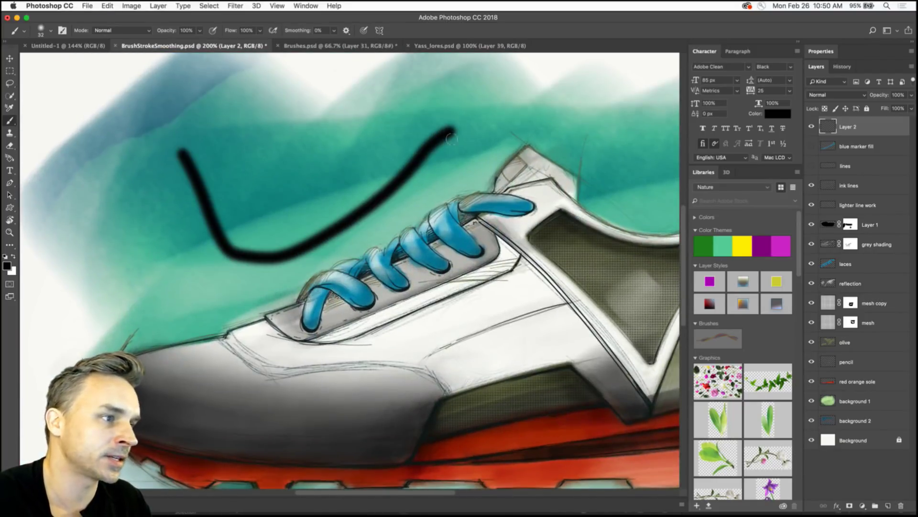
key(super+z)
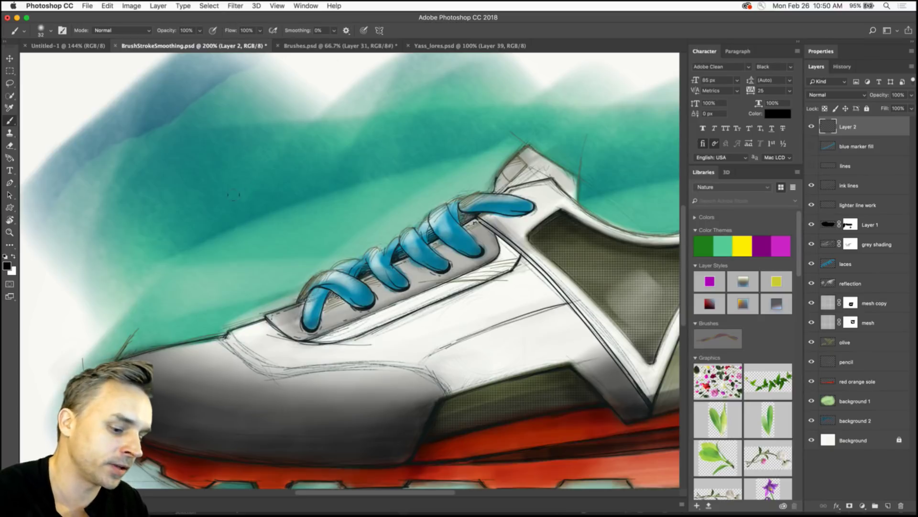
Enlarge the brush to 60 px, pick magenta from the My Colors theme, and test then undo a soft stroke along the toe seam.
key(super+plus)
key(super+plus)
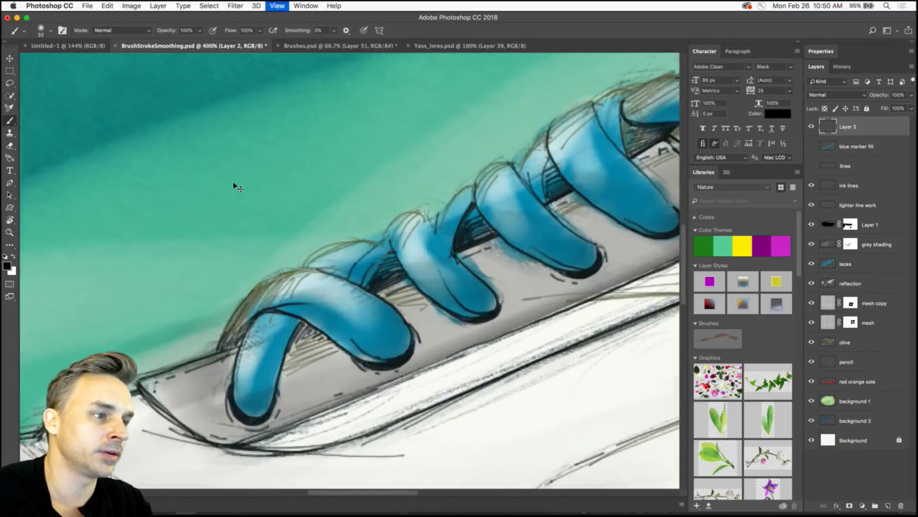
key(super+minus)
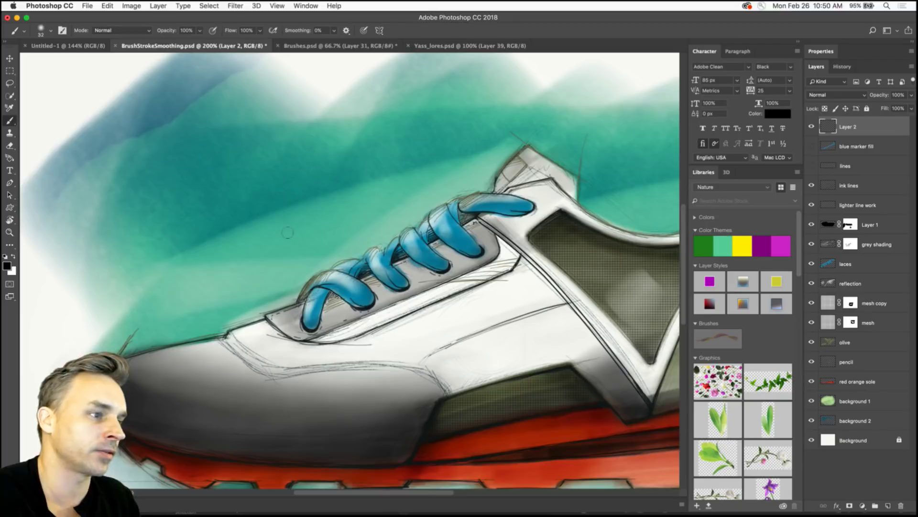
scroll(246, 208, down, 2)
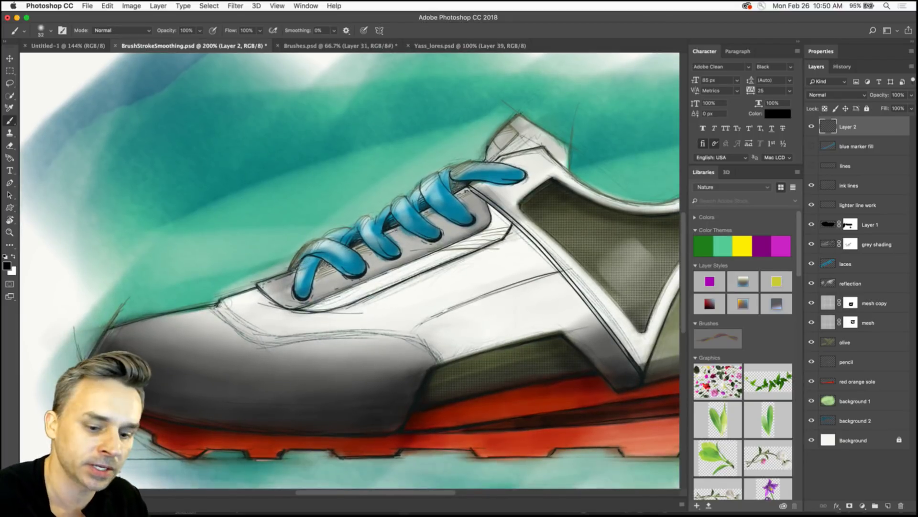
key(bracketright)
key(bracketright)
key(bracketright)
key(bracketright)
key(bracketright)
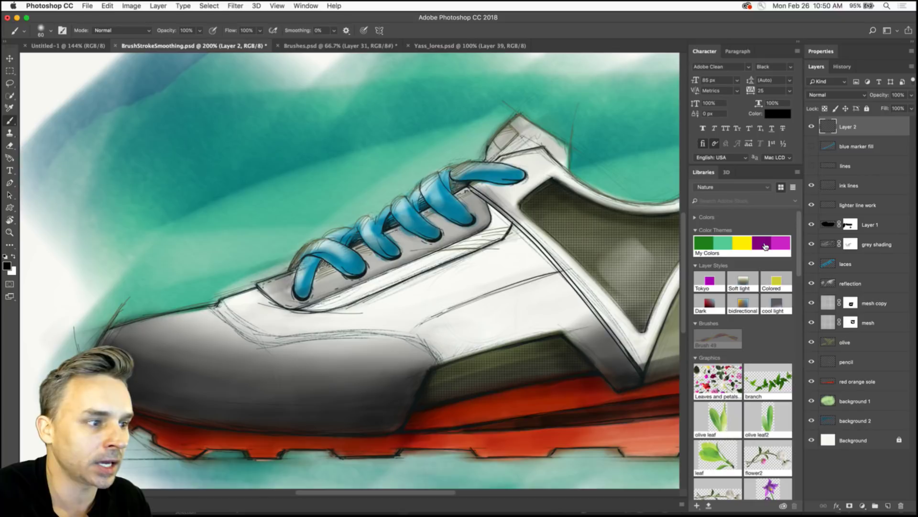
click(779, 247)
mouse_move(212, 301)
mouse_down()
mouse_move(265, 336)
mouse_move(399, 337)
mouse_move(458, 372)
mouse_up()
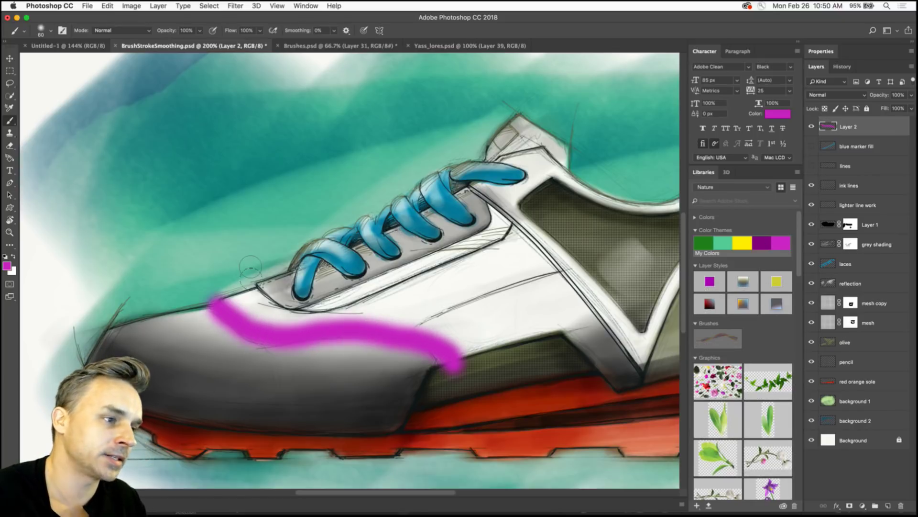
key(ctrl+z)
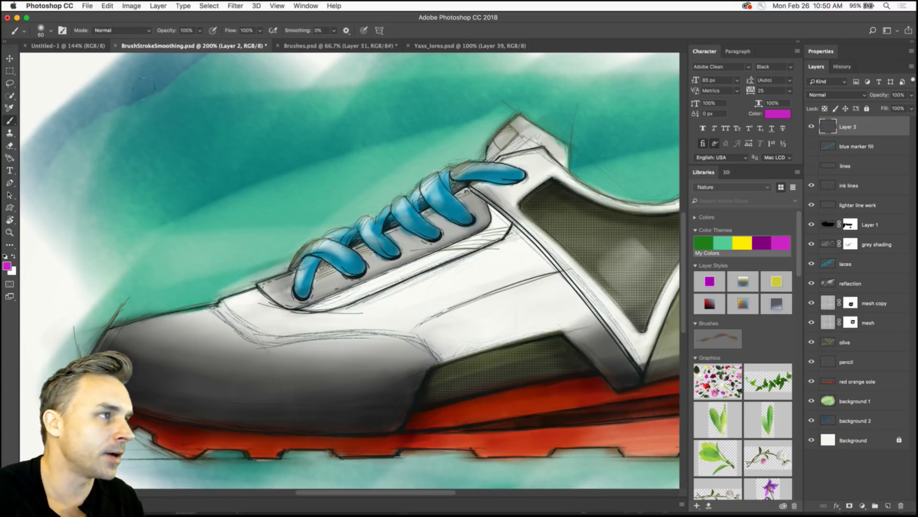
Choose the Hard Round brush and test a thick magenta stroke along the toe seam, undoing it.
click(51, 31)
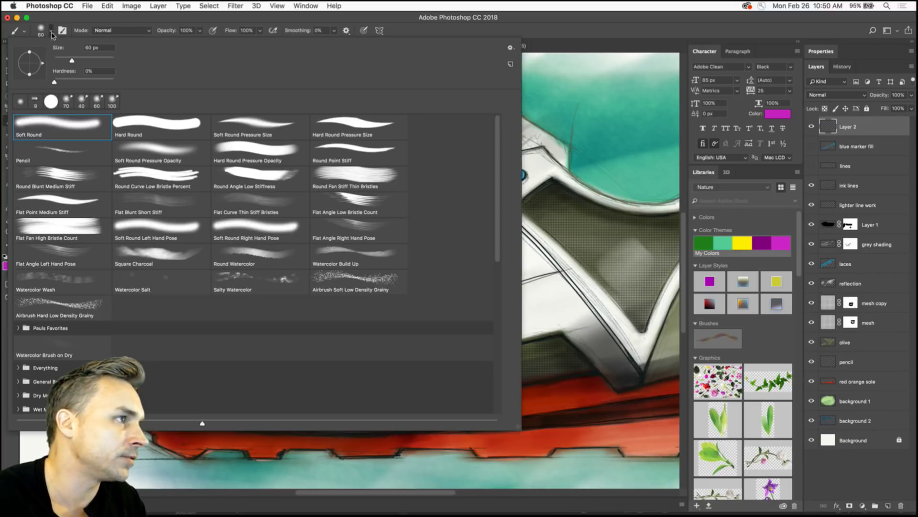
double_click(153, 127)
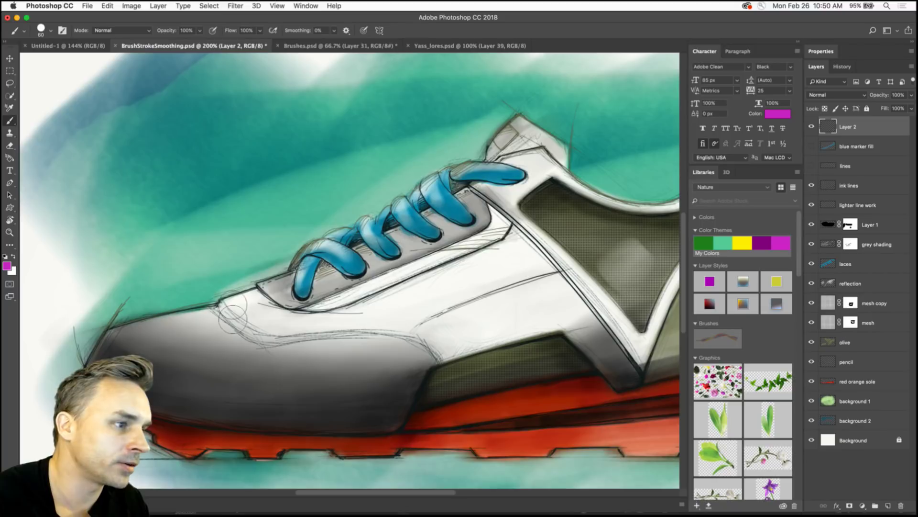
mouse_move(224, 308)
mouse_down()
mouse_move(233, 335)
mouse_move(410, 340)
mouse_move(438, 351)
mouse_up()
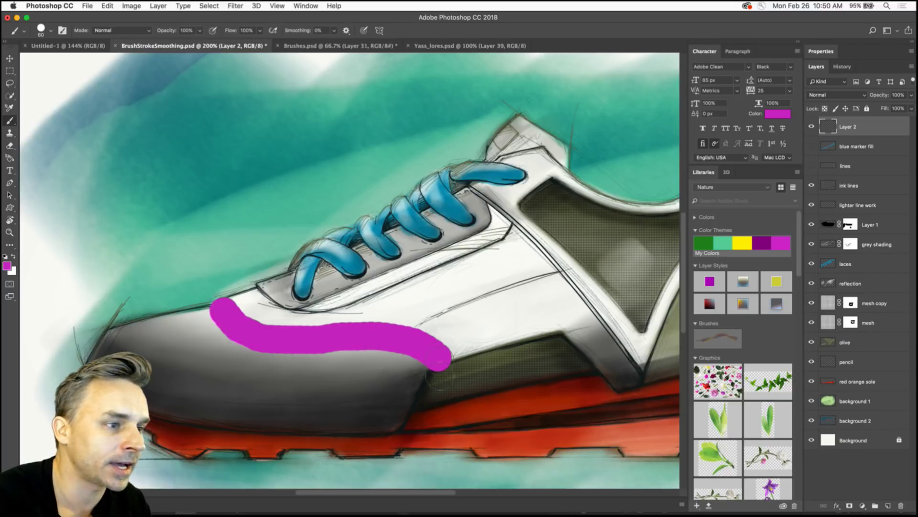
key(ctrl+z)
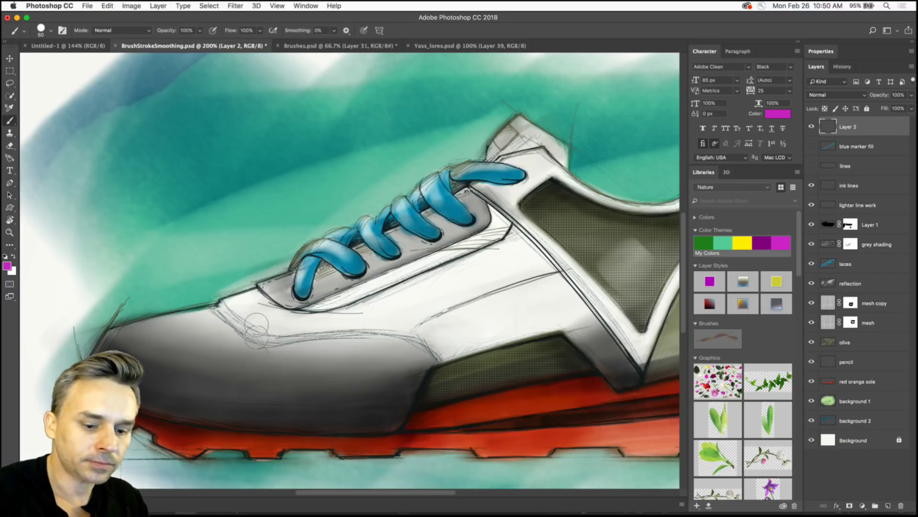
Reduce the brush to 10 px, trying and undoing unsmoothed strokes along the toe seam.
key(bracketleft)
key(bracketleft)
key(bracketleft)
key(bracketleft)
key(bracketleft)
key(bracketleft)
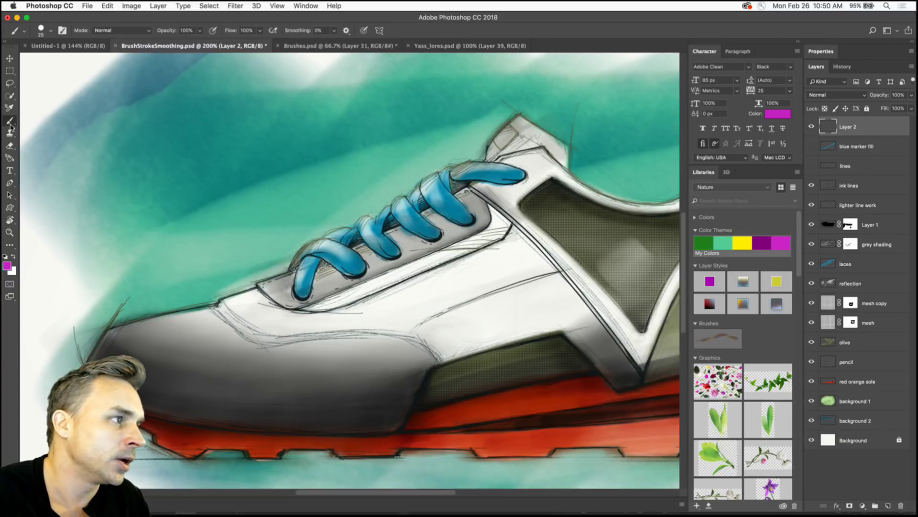
key(bracketleft)
mouse_move(219, 307)
mouse_down()
mouse_move(228, 323)
mouse_move(261, 339)
mouse_move(437, 354)
mouse_up()
key(super+z)
scroll(417, 358, up, 4)
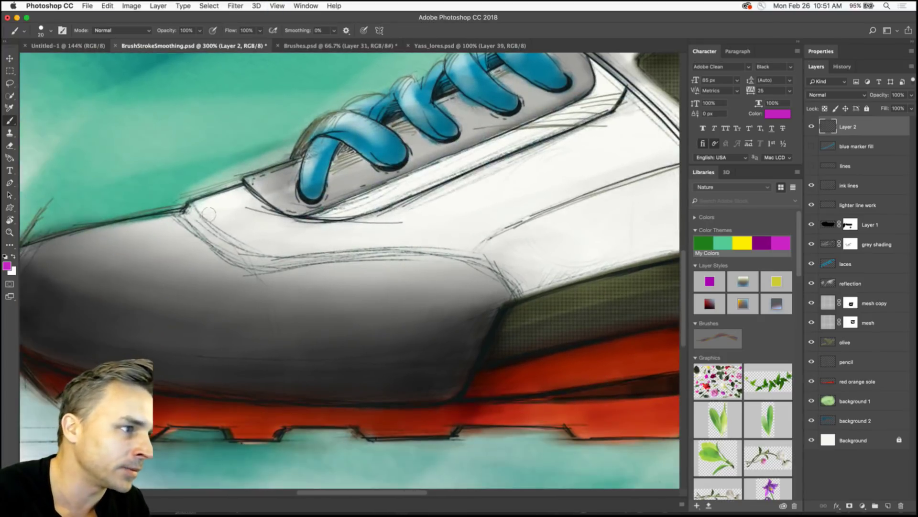
key(bracketleft)
mouse_move(189, 214)
mouse_down()
mouse_move(244, 260)
mouse_move(435, 250)
mouse_move(479, 256)
mouse_move(518, 292)
mouse_up()
key(super+z)
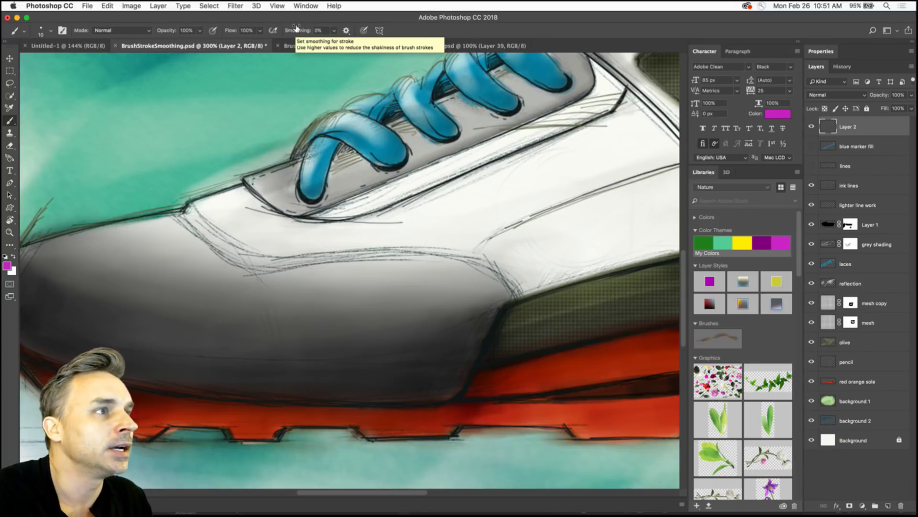
Set brush smoothing to 100% and paint a magenta curve along the full toe seam.
click(297, 28)
drag(298, 28, 442, 29)
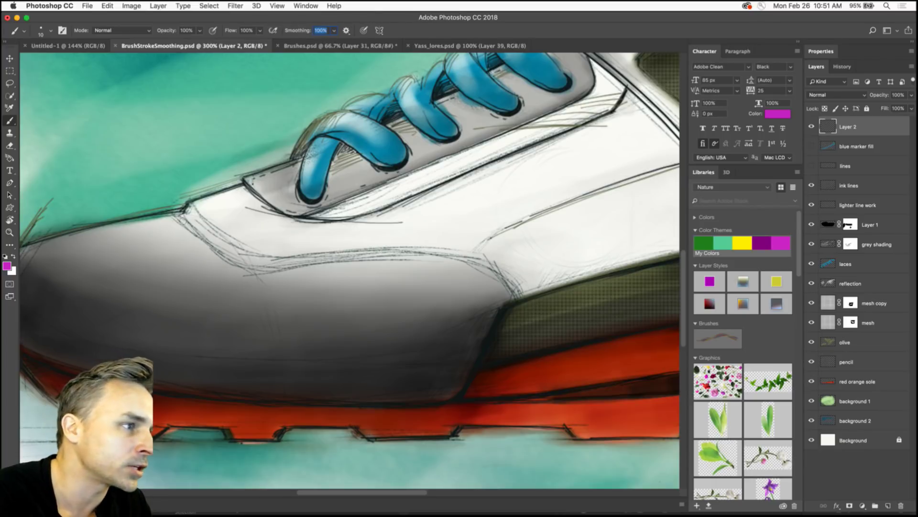
mouse_move(185, 210)
mouse_down()
mouse_move(239, 252)
mouse_move(269, 261)
mouse_move(425, 240)
mouse_move(480, 246)
mouse_move(519, 264)
mouse_move(497, 259)
mouse_move(540, 316)
mouse_move(526, 290)
mouse_up()
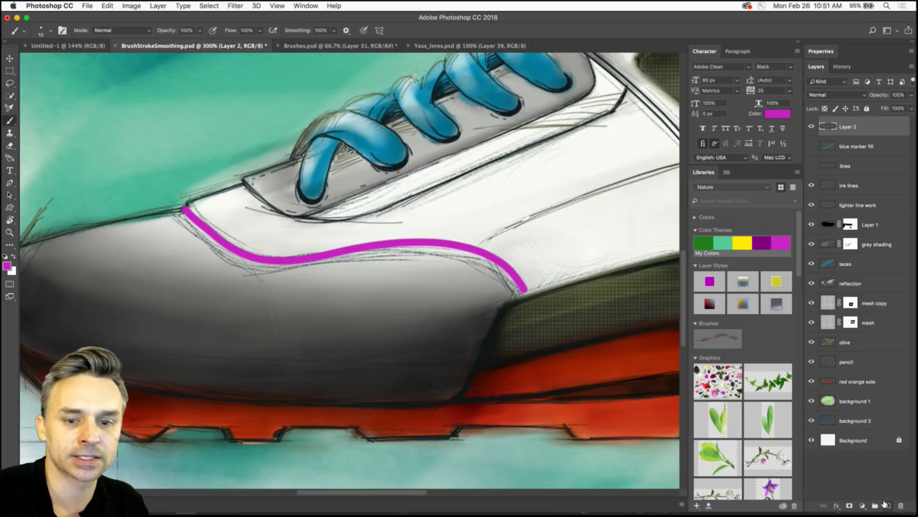
Add a new layer above the magenta seam, create a dual-axis paint symmetry at its default position, and return to the Brush tool.
click(886, 504)
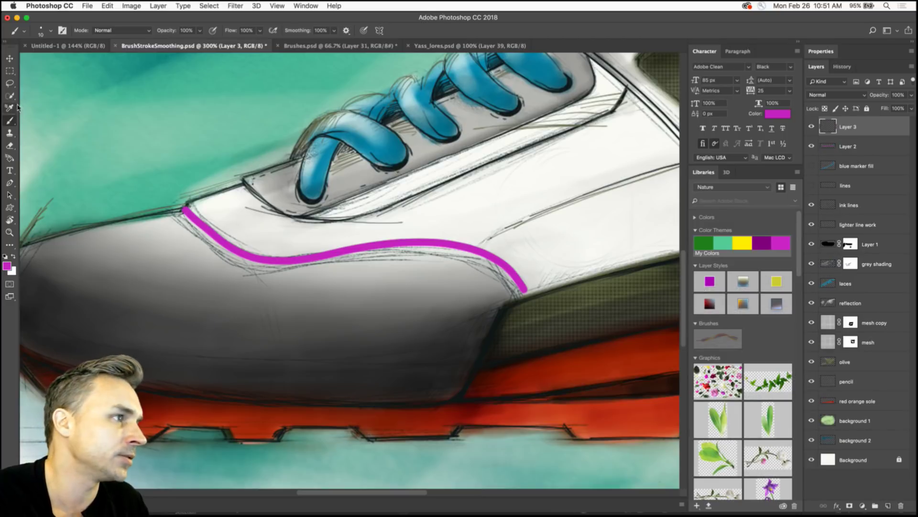
click(379, 31)
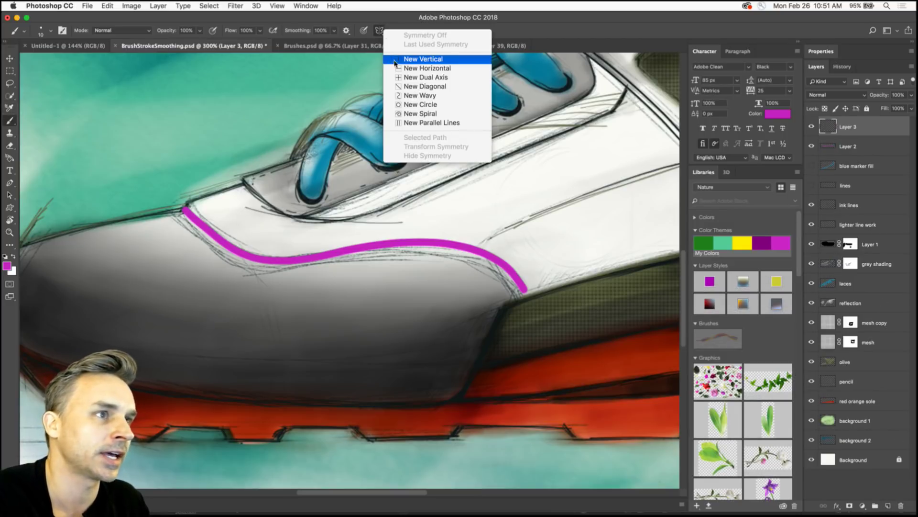
click(430, 80)
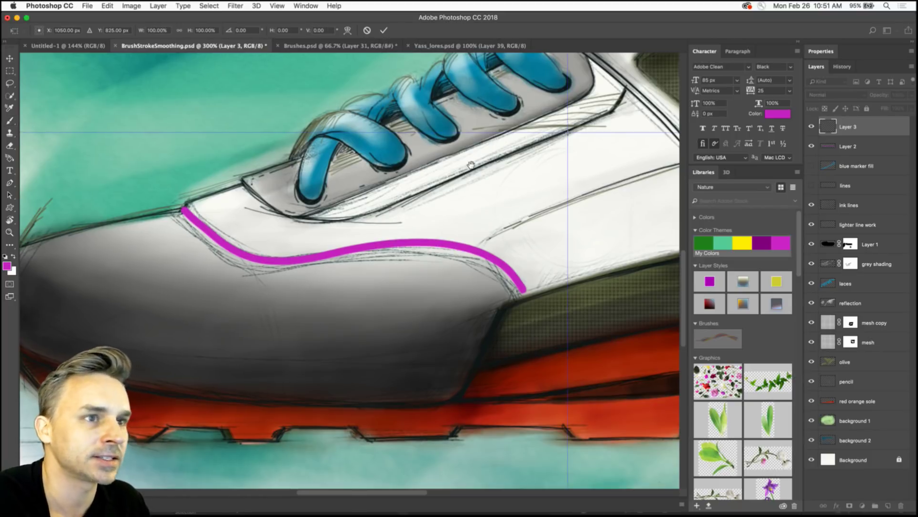
drag(474, 165, 322, 263)
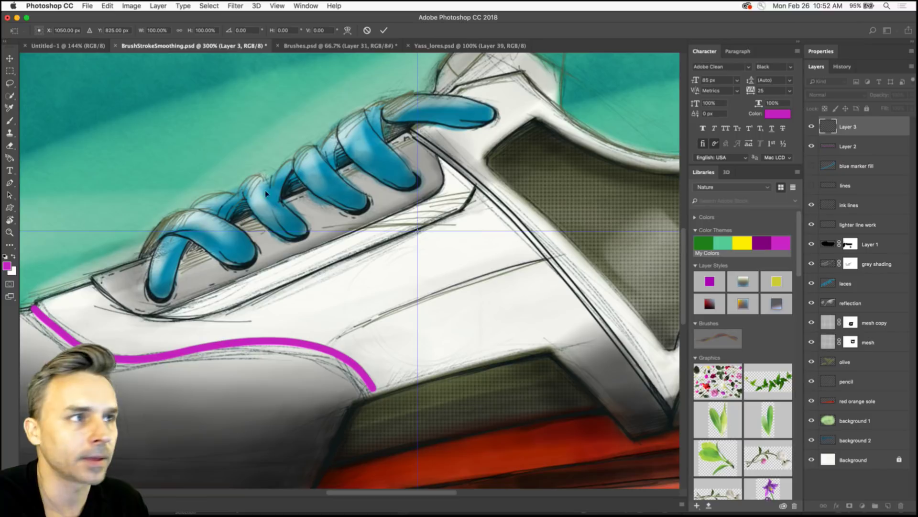
click(9, 120)
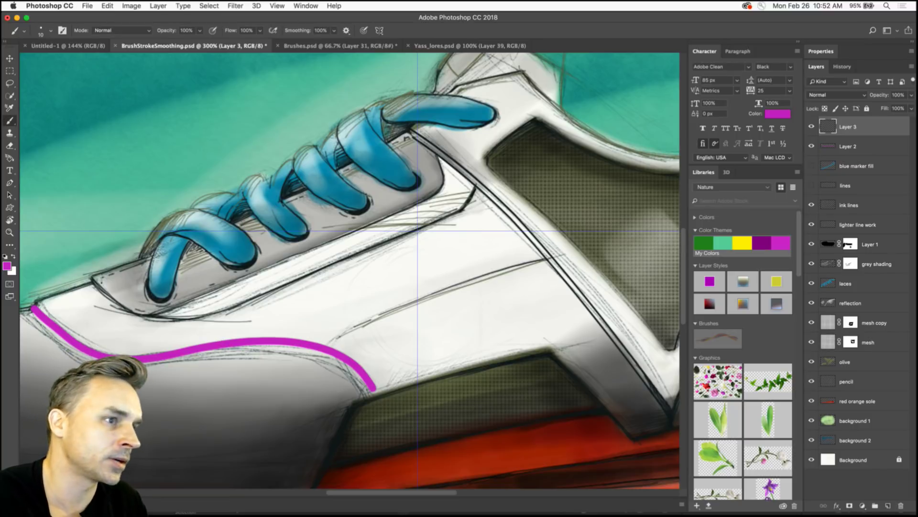
Paint looping and vertical magenta strokes above the laces, mirrored across the dual-axis symmetry guides.
mouse_move(388, 205)
mouse_down()
mouse_move(372, 178)
mouse_move(266, 128)
mouse_move(292, 119)
mouse_move(152, 170)
mouse_move(222, 109)
mouse_move(158, 43)
mouse_up()
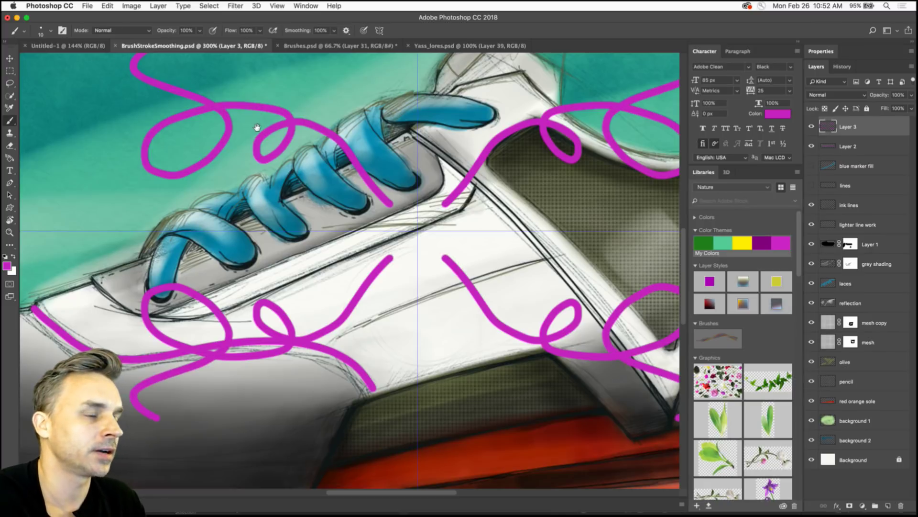
mouse_move(254, 123)
mouse_down()
mouse_move(227, 239)
mouse_move(200, 235)
mouse_up()
mouse_move(303, 302)
mouse_down()
mouse_move(300, 97)
mouse_move(276, 145)
mouse_up()
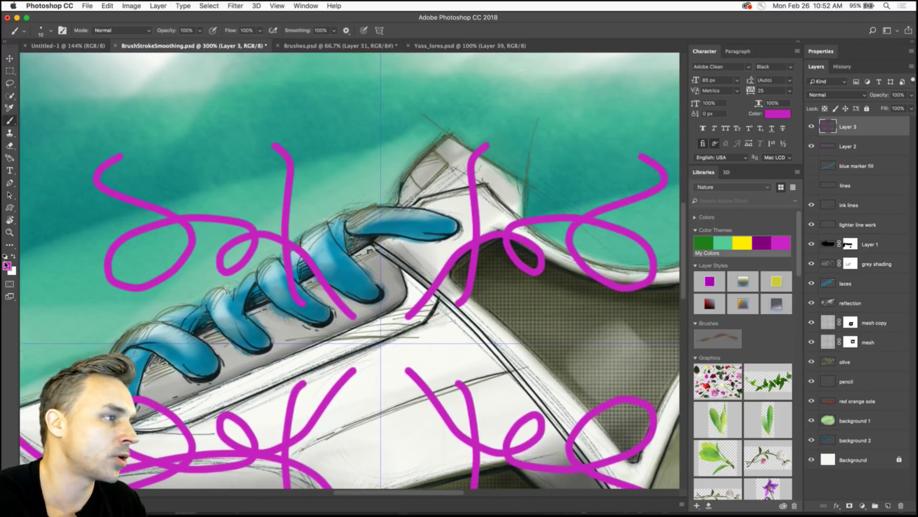
Swap the foreground color to white and paint several looping, mirrored strokes across the sneaker with the dual-axis symmetry.
click(15, 257)
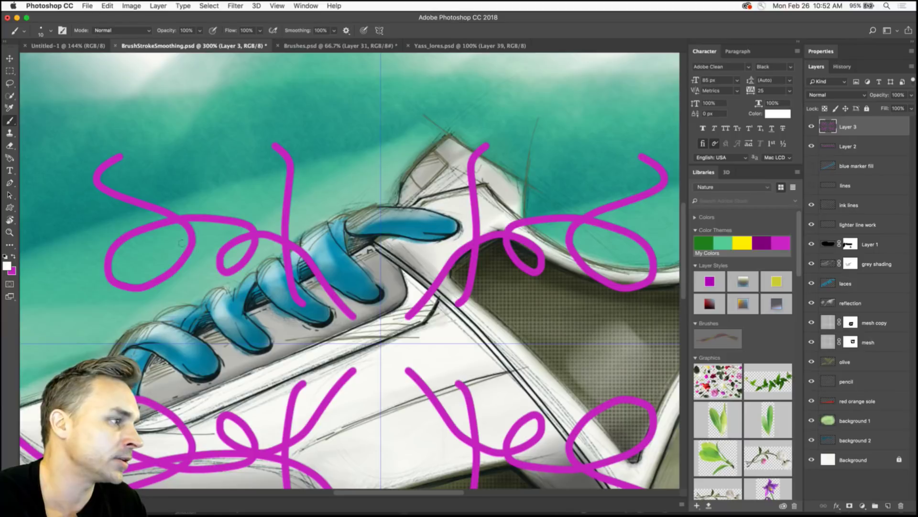
mouse_move(257, 317)
mouse_down()
mouse_move(234, 248)
mouse_move(161, 132)
mouse_move(259, 182)
mouse_move(184, 114)
mouse_up()
key(super+minus)
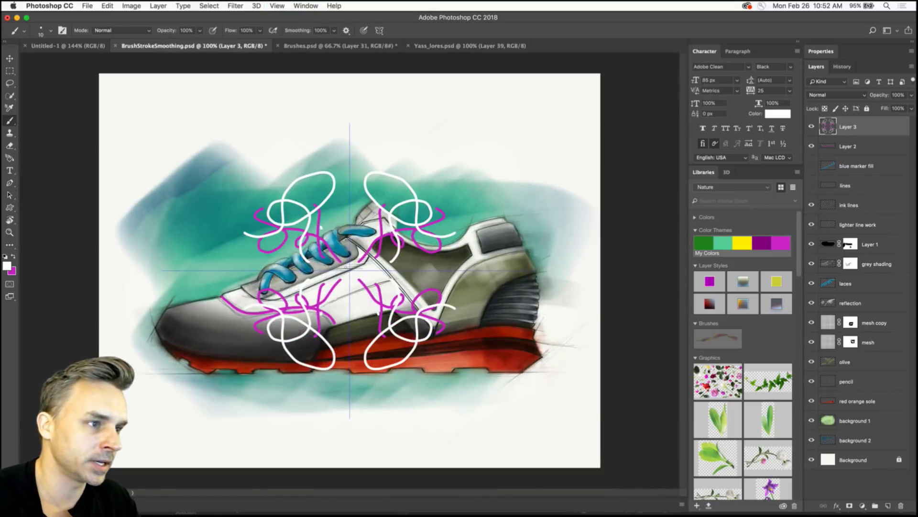
mouse_move(321, 228)
mouse_down()
mouse_move(311, 261)
mouse_move(316, 239)
mouse_move(153, 228)
mouse_move(22, 195)
mouse_up()
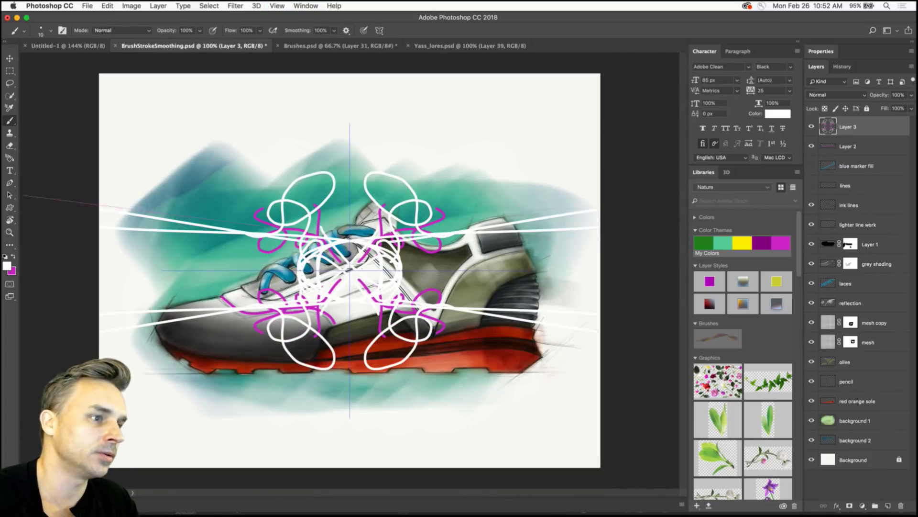
drag(179, 218, 271, 233)
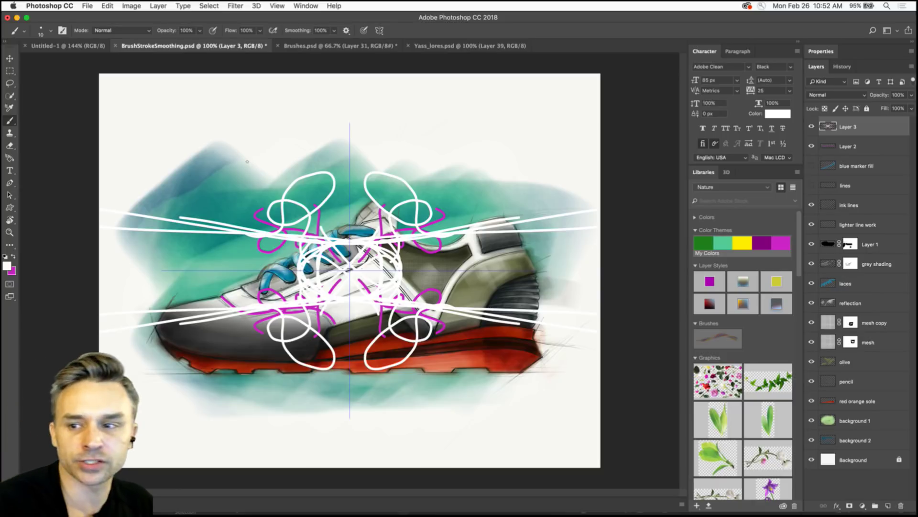
Activate the Move tool and hide every layer except Background.
click(9, 58)
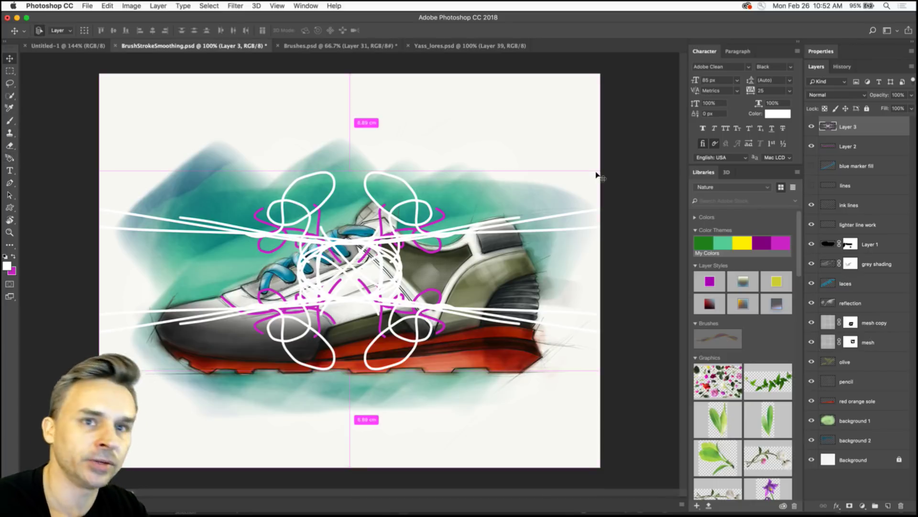
key(super+equal)
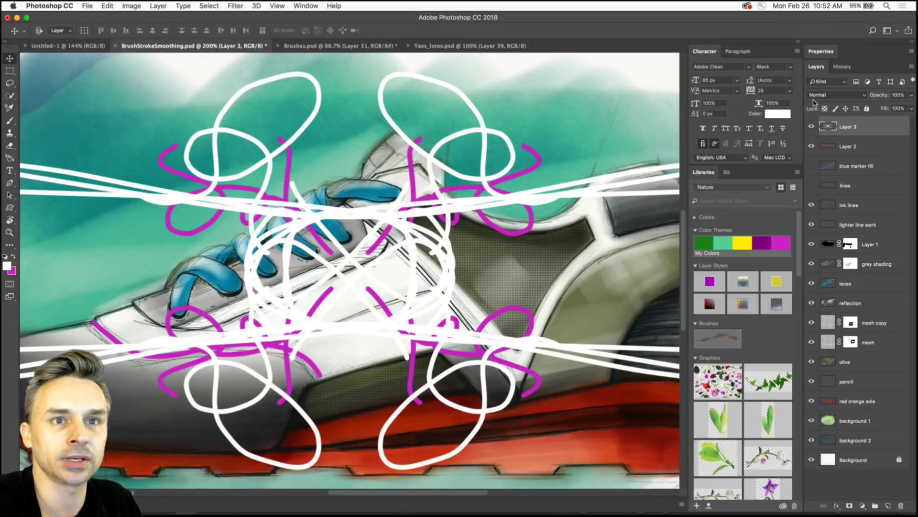
click(812, 127)
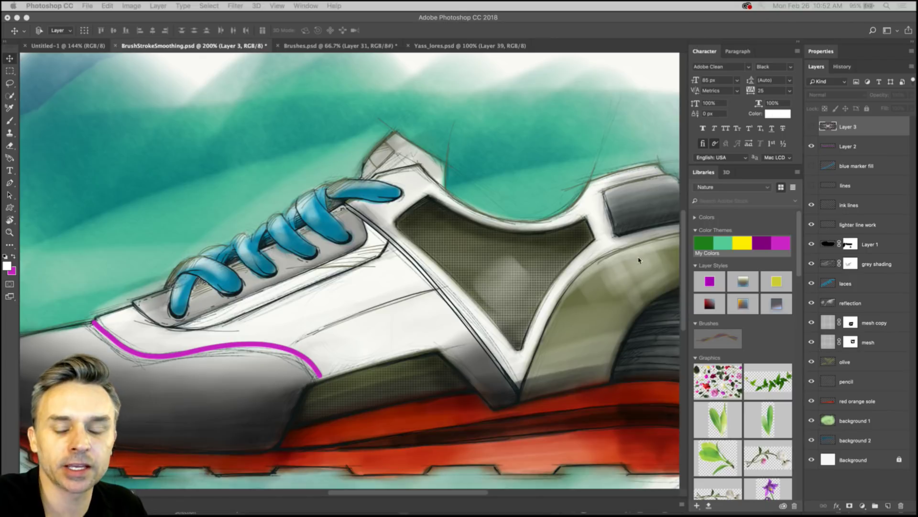
click(812, 440)
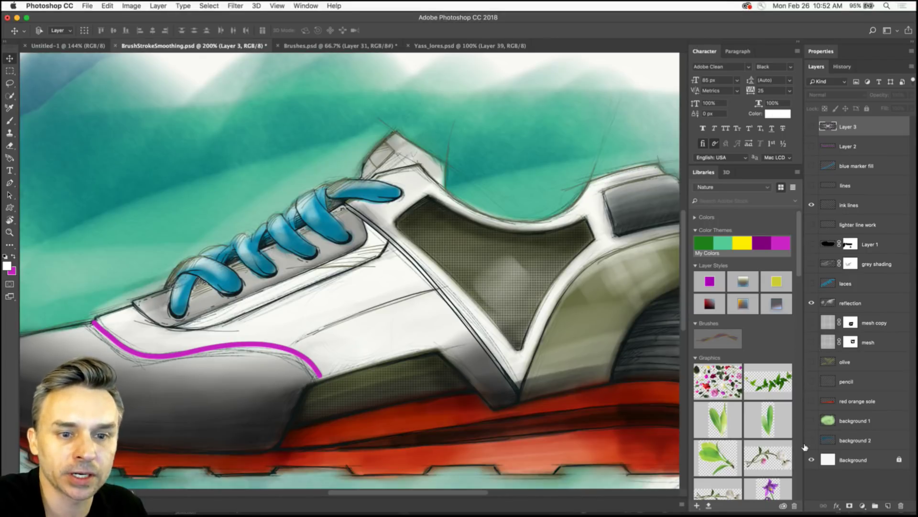
drag(812, 440, 811, 225)
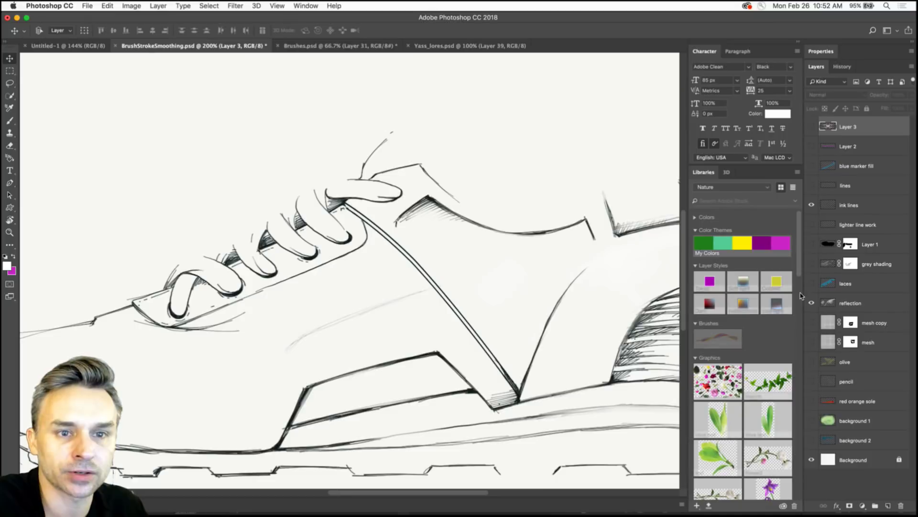
click(812, 205)
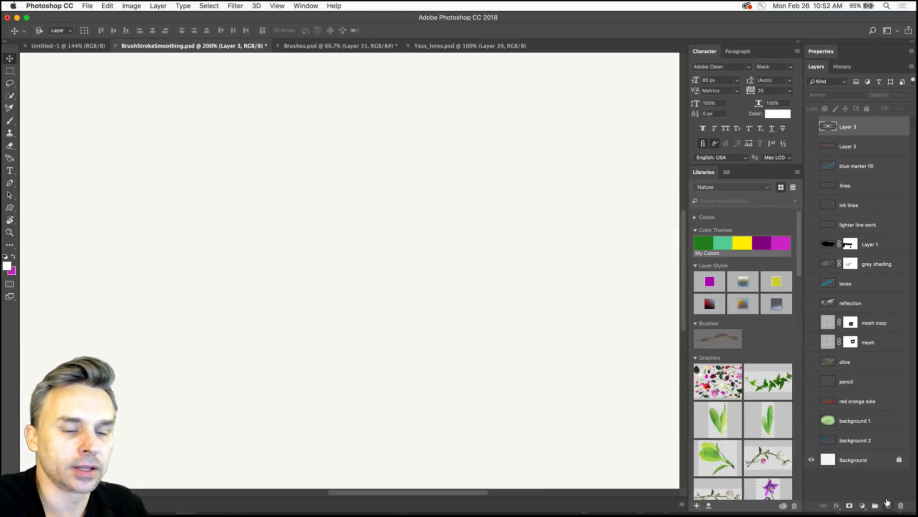
Add a new layer at the top of the stack, return to the Brush tool and turn paint symmetry off.
click(887, 503)
click(10, 122)
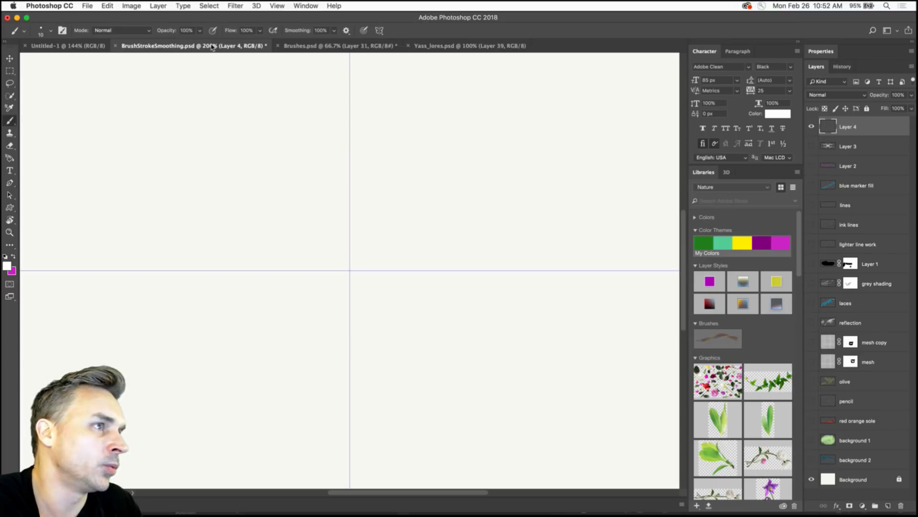
click(379, 30)
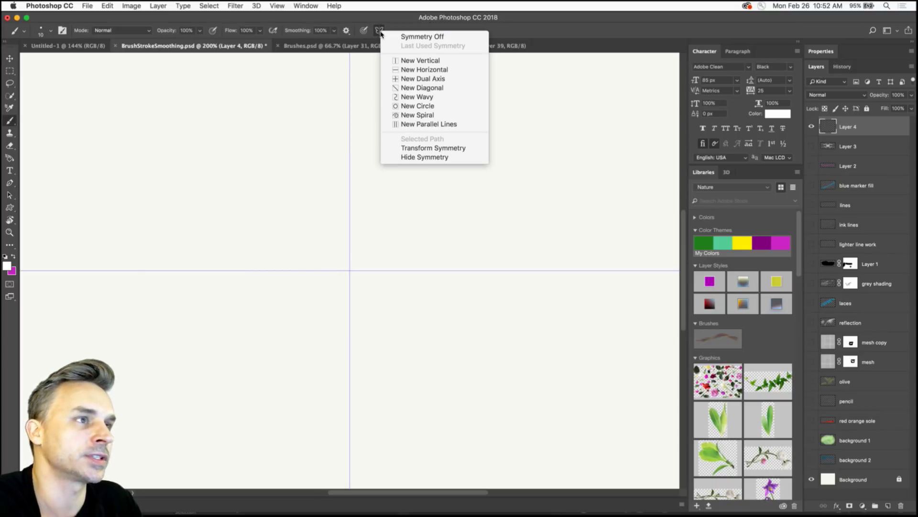
click(414, 37)
Enable Pulled String Mode in the brush smoothing options and try white strokes on the blank canvas, undoing them.
click(346, 30)
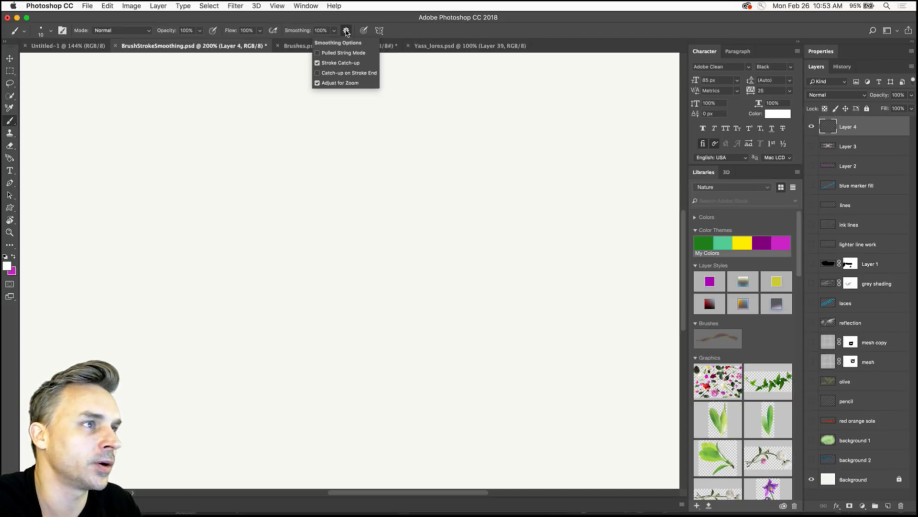
click(317, 53)
mouse_move(164, 187)
mouse_down()
mouse_move(268, 268)
mouse_move(320, 288)
mouse_move(518, 294)
mouse_move(555, 157)
mouse_move(346, 114)
mouse_move(172, 198)
mouse_move(128, 260)
mouse_move(501, 356)
mouse_move(346, 300)
mouse_move(215, 294)
mouse_move(191, 380)
mouse_move(124, 365)
mouse_move(100, 343)
mouse_move(106, 144)
mouse_up()
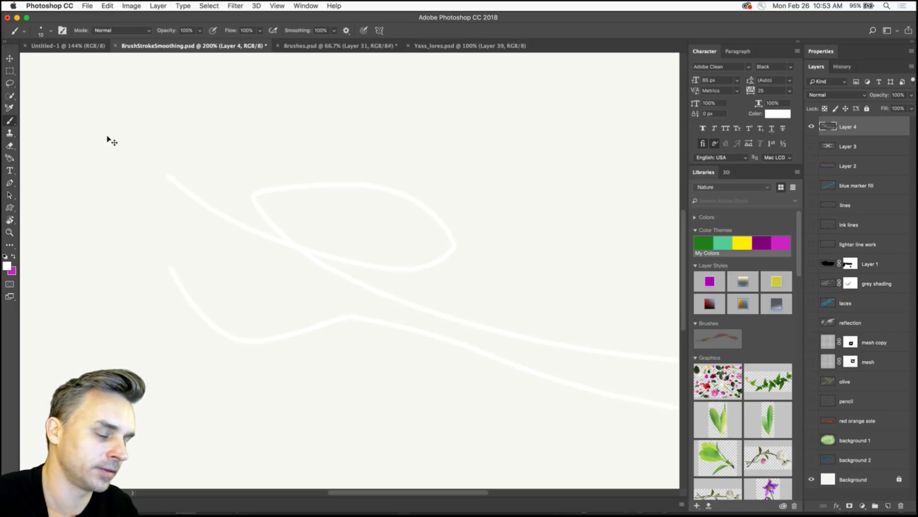
key(super+z)
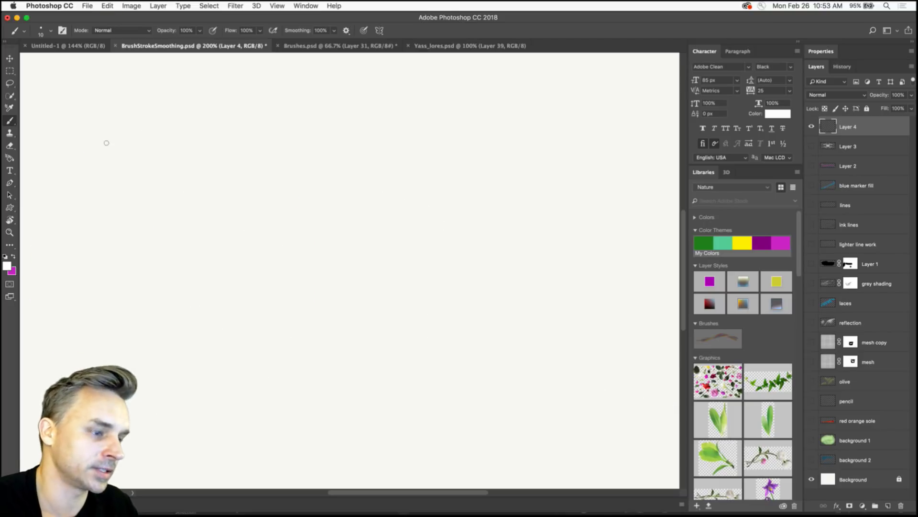
Reset the colors to black foreground and white background, and paint a large open black loop on the blank canvas.
click(12, 257)
click(6, 257)
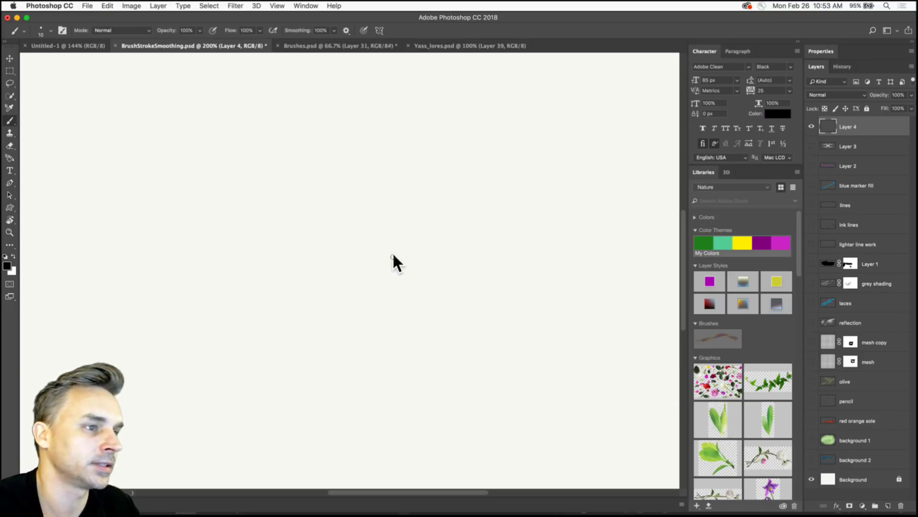
mouse_move(462, 266)
mouse_down()
mouse_move(462, 335)
mouse_move(441, 211)
mouse_move(398, 185)
mouse_move(318, 166)
mouse_move(228, 173)
mouse_move(166, 233)
mouse_move(156, 291)
mouse_move(184, 370)
mouse_move(207, 400)
mouse_move(318, 433)
mouse_move(419, 440)
mouse_move(574, 408)
mouse_move(618, 382)
mouse_move(657, 413)
mouse_move(647, 295)
mouse_move(476, 203)
mouse_move(436, 213)
mouse_up()
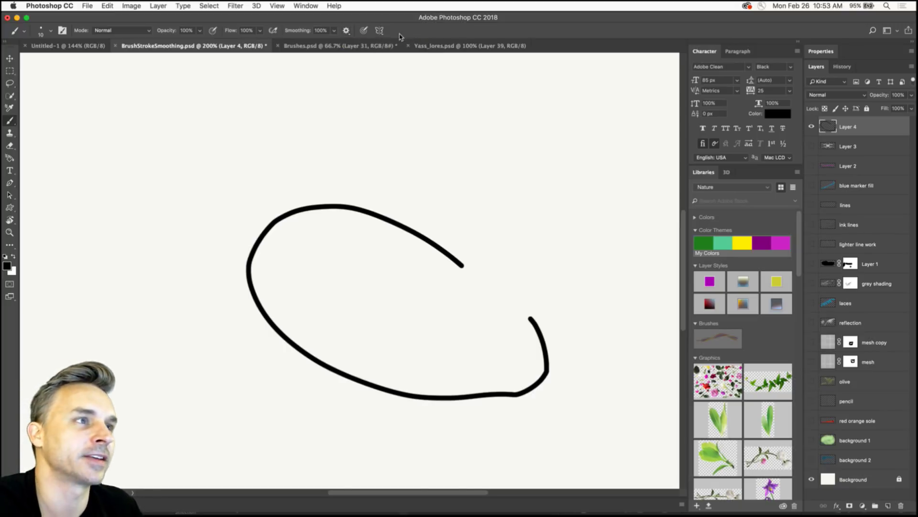
Switch to the Yass_lores.psd document and add a new layer above Layer 39.
click(431, 46)
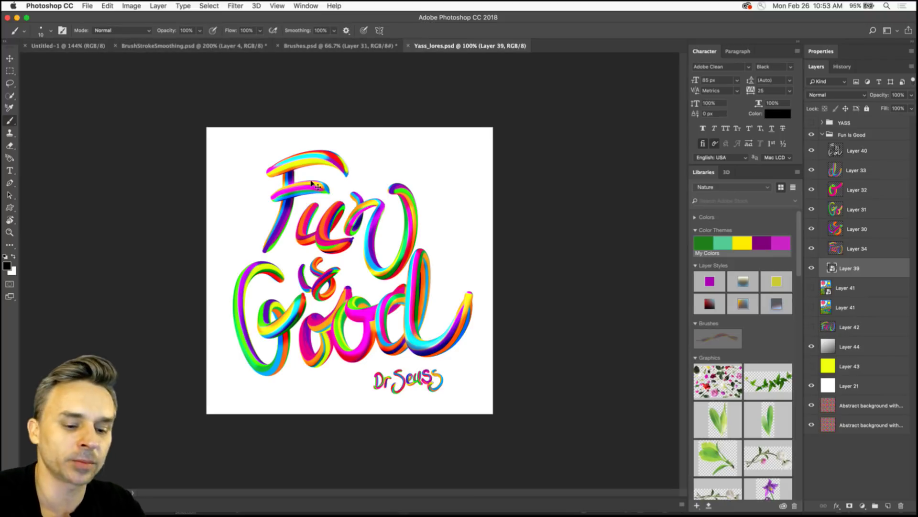
key(super+equal)
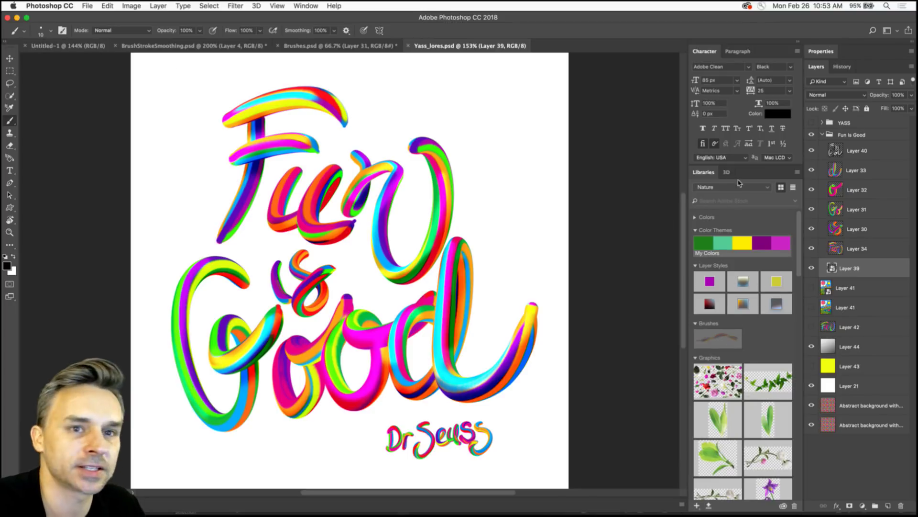
click(888, 506)
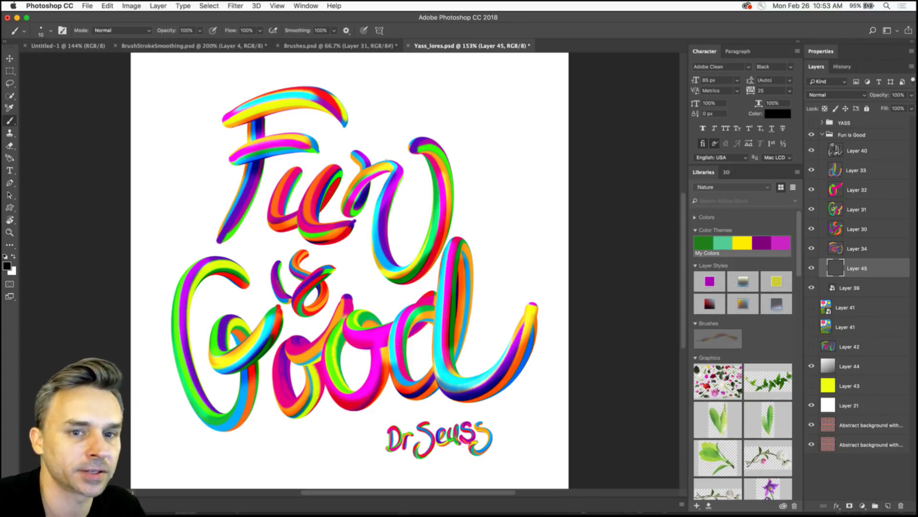
Choose the Kyle's Paintbox - Natural Feel CR brush preset and test black strokes near the word Fun, undoing them.
click(25, 32)
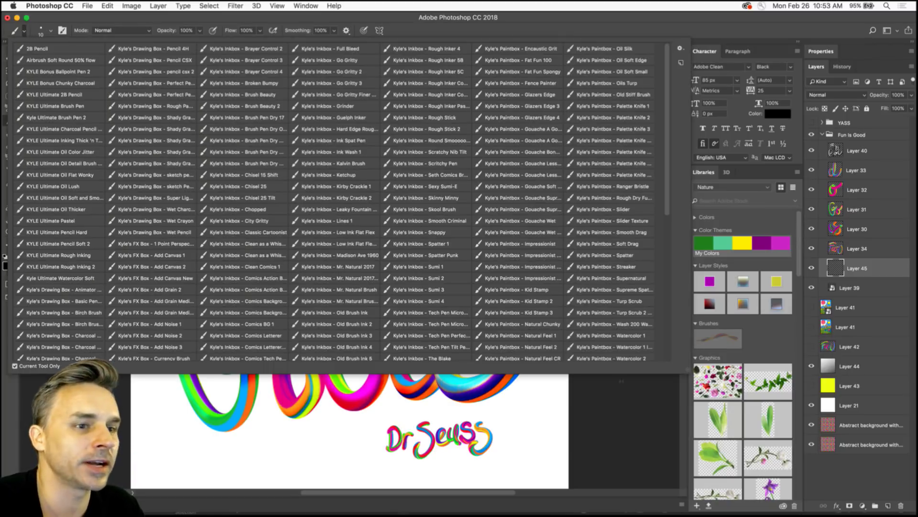
mouse_move(684, 369)
mouse_down()
mouse_move(881, 494)
mouse_move(579, 376)
mouse_move(534, 368)
mouse_up()
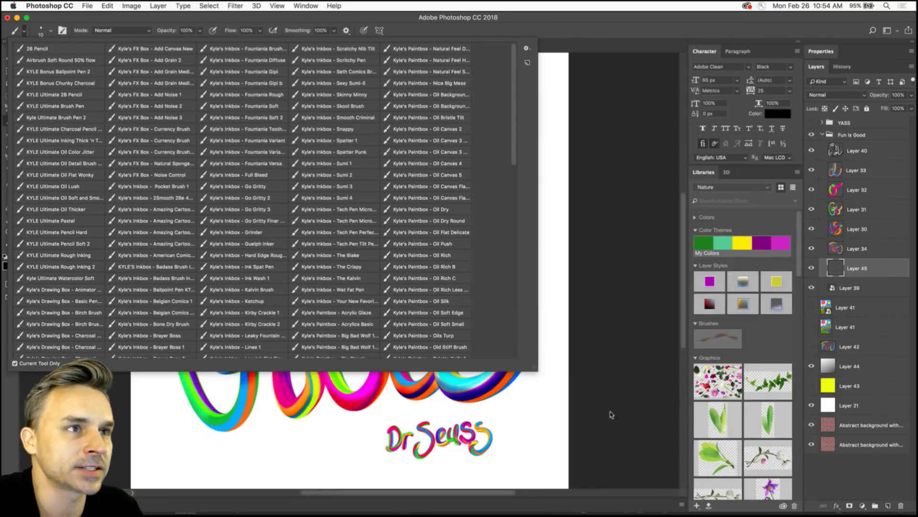
drag(611, 414, 829, 498)
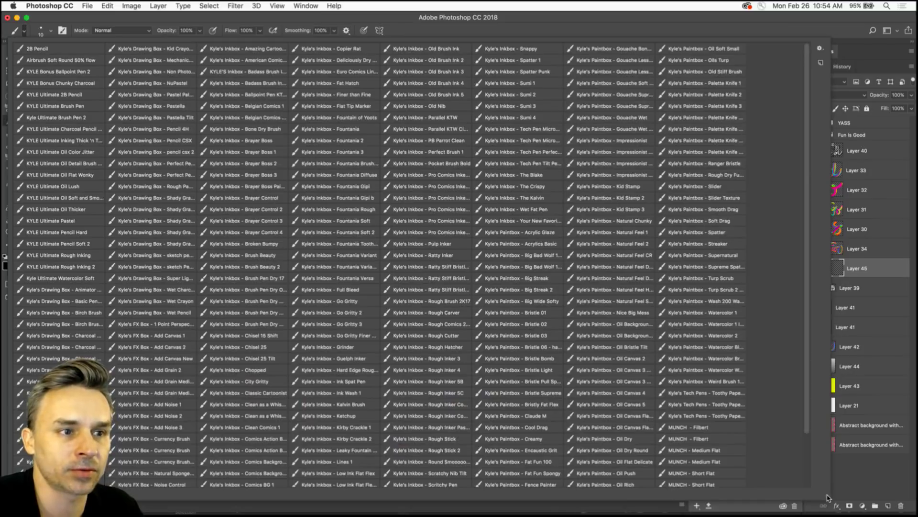
click(589, 254)
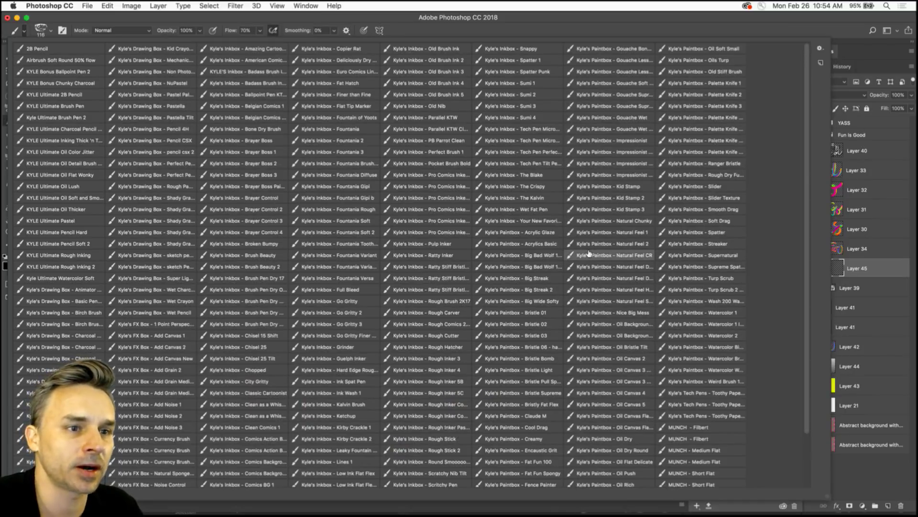
key(Return)
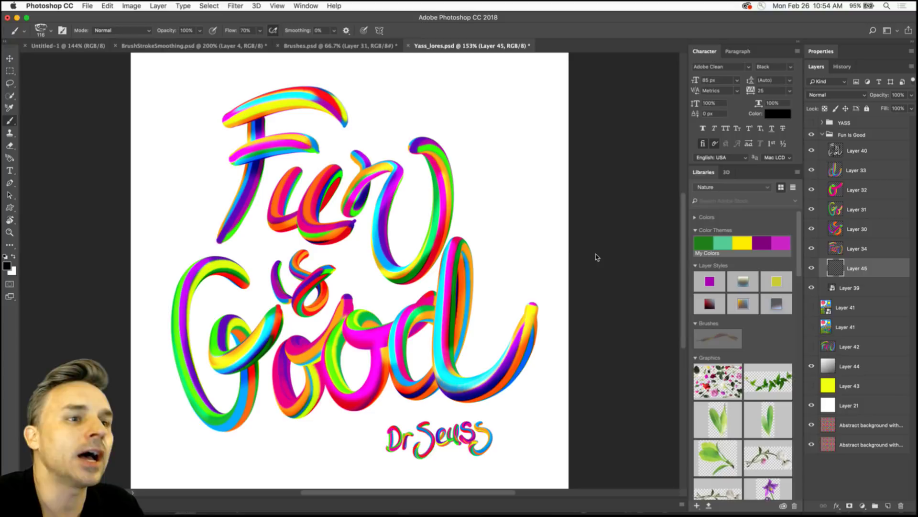
mouse_move(460, 144)
mouse_down()
mouse_move(467, 139)
mouse_move(458, 240)
mouse_up()
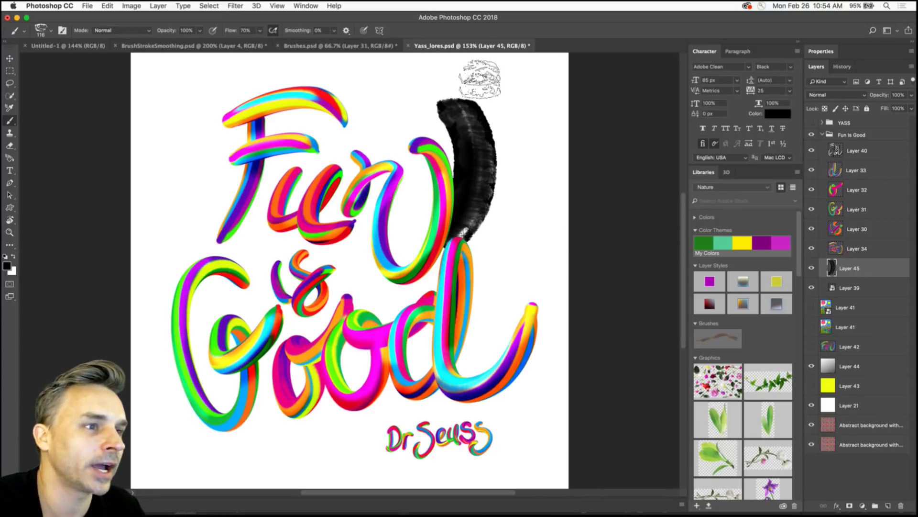
key(super+z)
mouse_move(474, 141)
mouse_down()
mouse_move(486, 196)
mouse_move(476, 222)
mouse_move(371, 91)
mouse_move(363, 62)
mouse_up()
key(super+z)
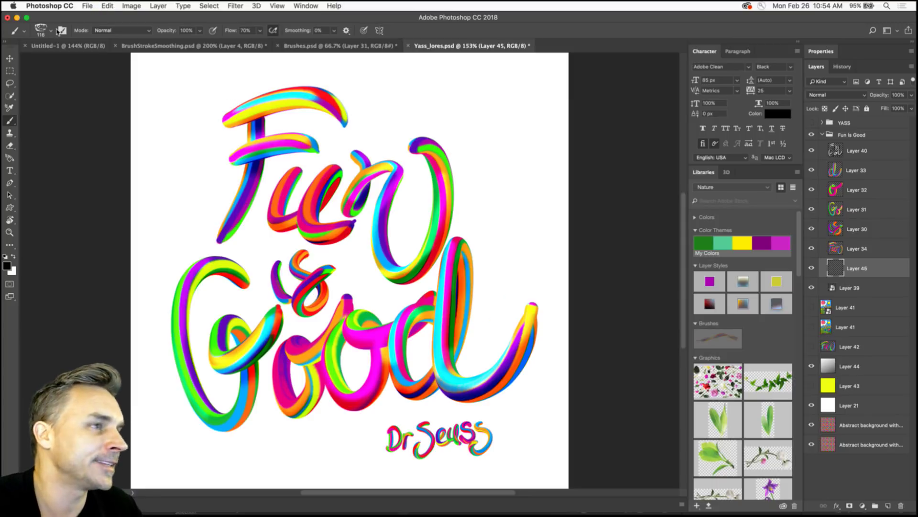
Show an enlarged brush library, save the current brush as a preset with its size, tool settings and color, and locate it.
click(297, 6)
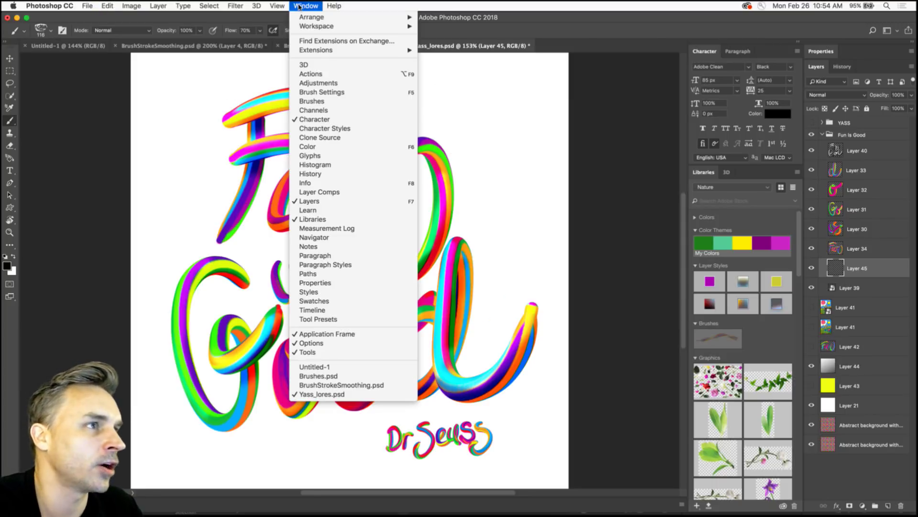
click(316, 102)
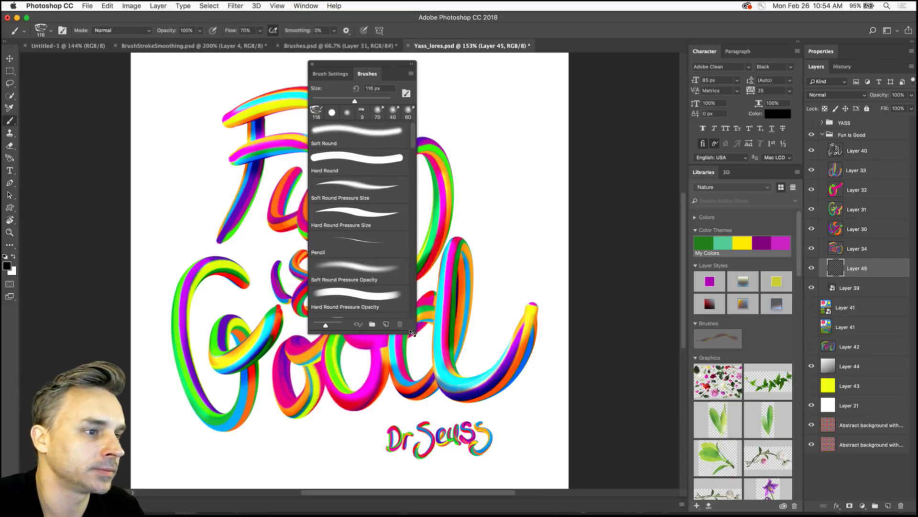
mouse_move(416, 334)
mouse_down()
mouse_move(553, 404)
mouse_move(750, 479)
mouse_up()
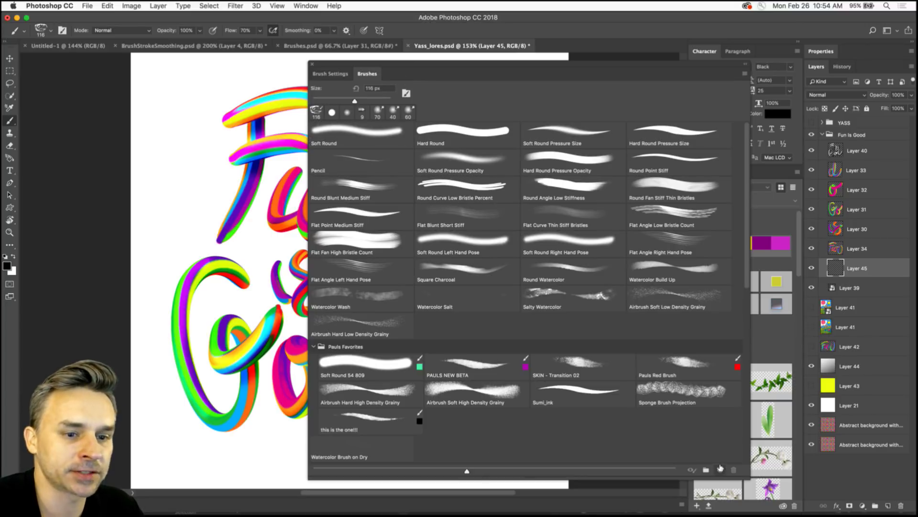
click(722, 469)
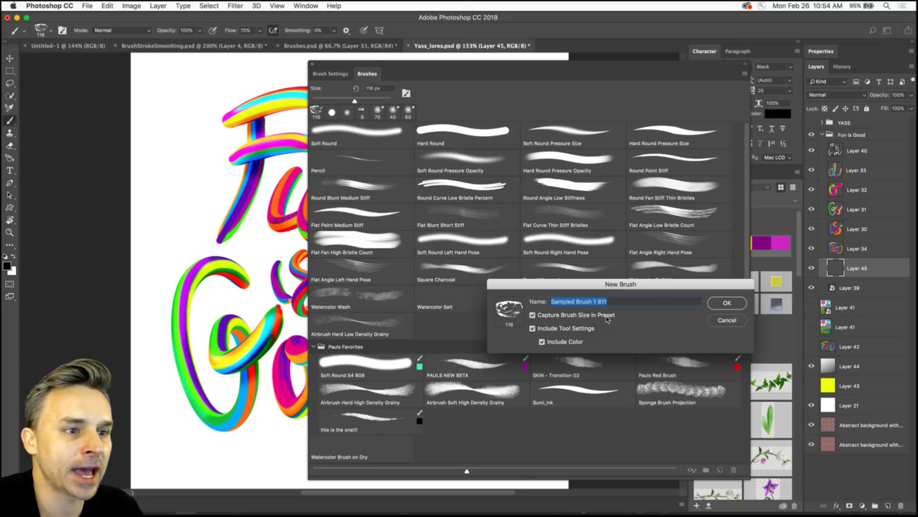
click(723, 306)
scroll(372, 153, up, 3)
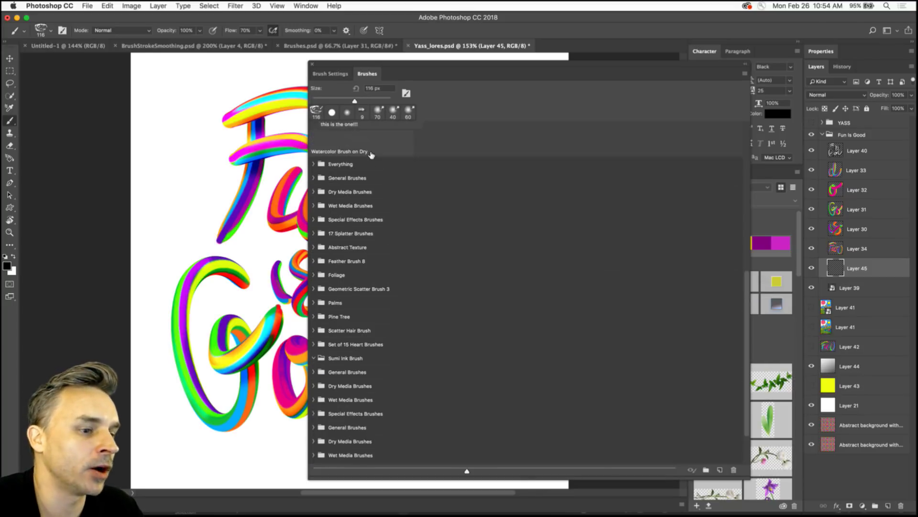
scroll(372, 151, down, 3)
scroll(239, 287, down, 1)
scroll(287, 455, down, 1)
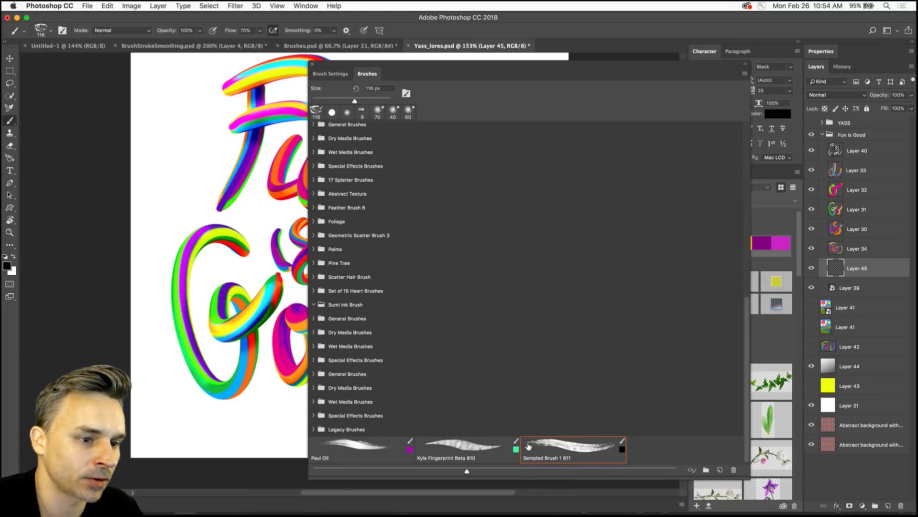
Select the Sampled Brush 1 811, Pauls Red Brush and PAULS NEW BETA presets one after another from the brush library.
click(548, 446)
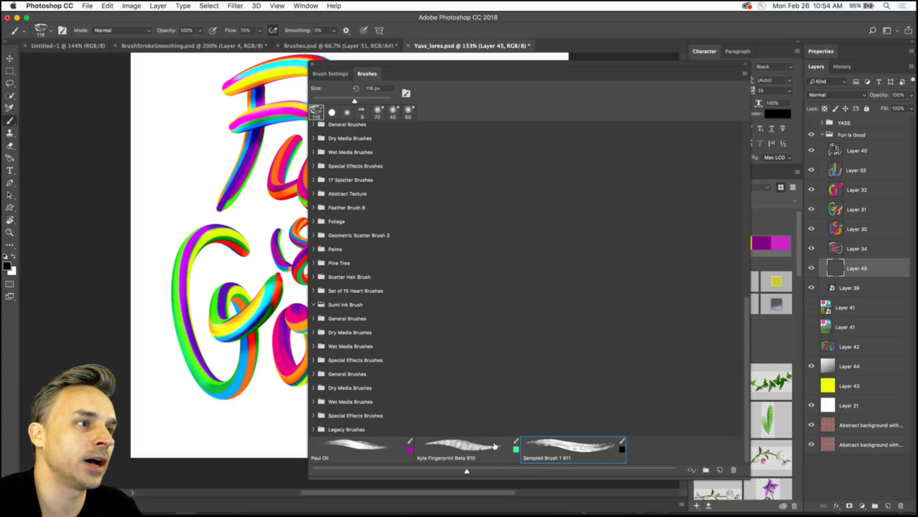
scroll(496, 445, up, 10)
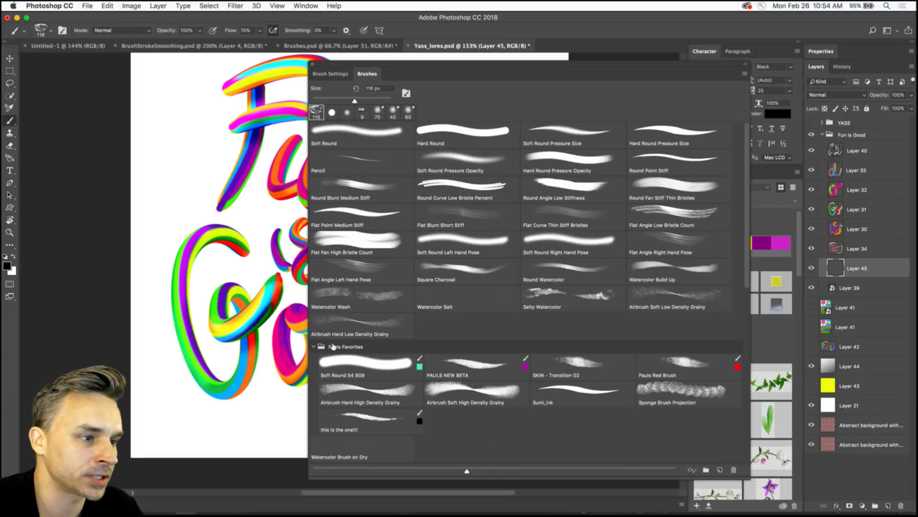
click(668, 364)
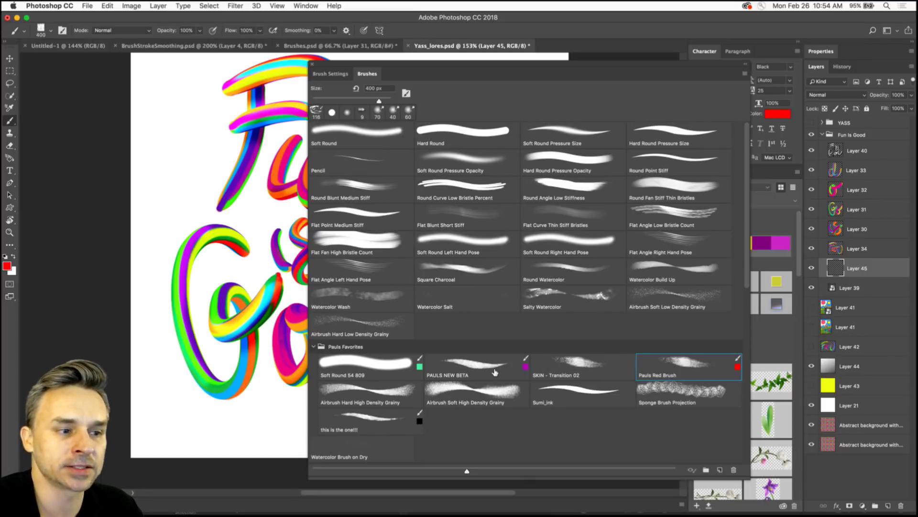
click(477, 364)
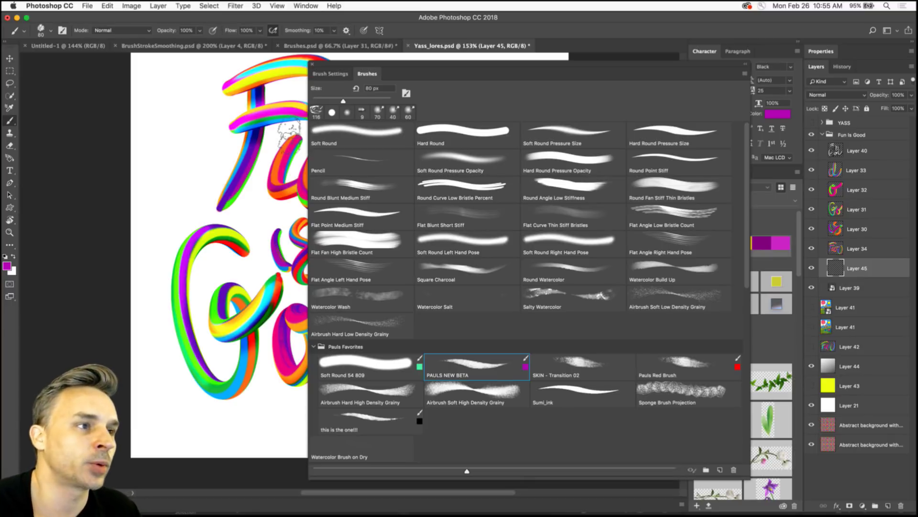
Switch to the Rectangular Marquee tool, look over the moved brush library down to its last presets, and close it.
click(9, 70)
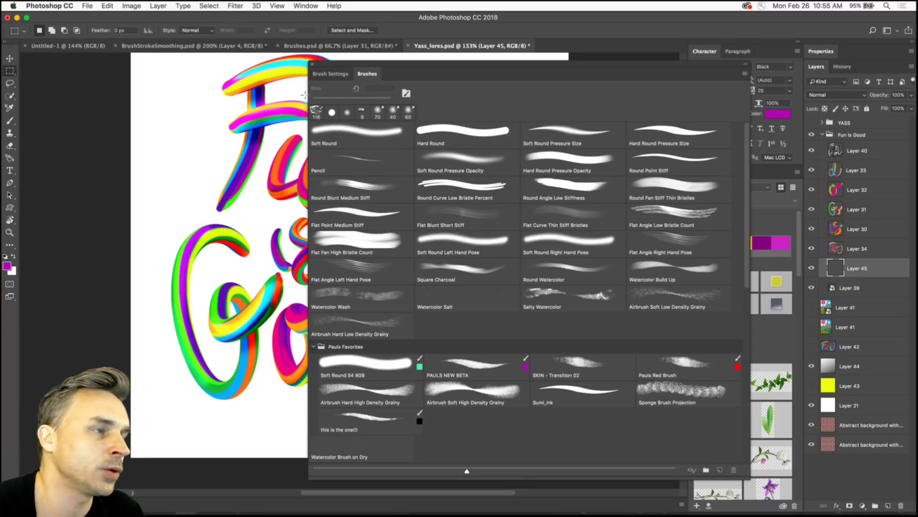
drag(417, 76, 343, 70)
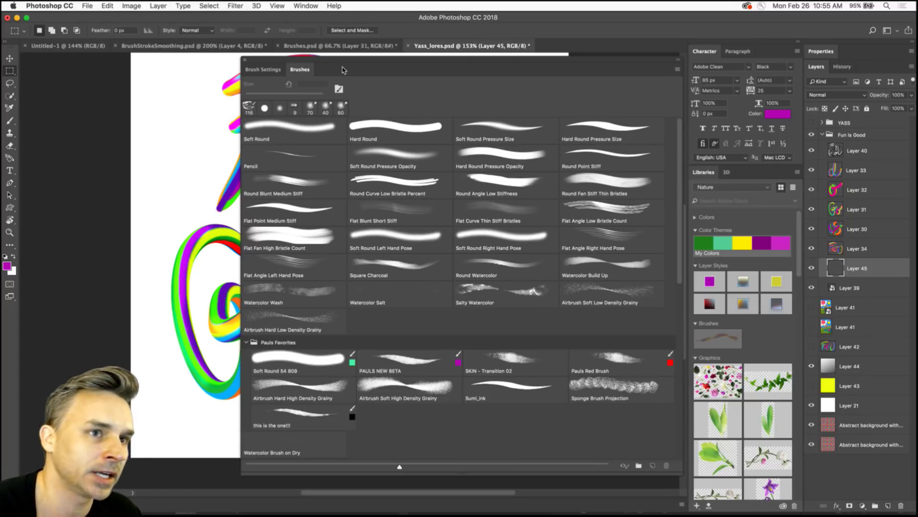
drag(342, 70, 337, 69)
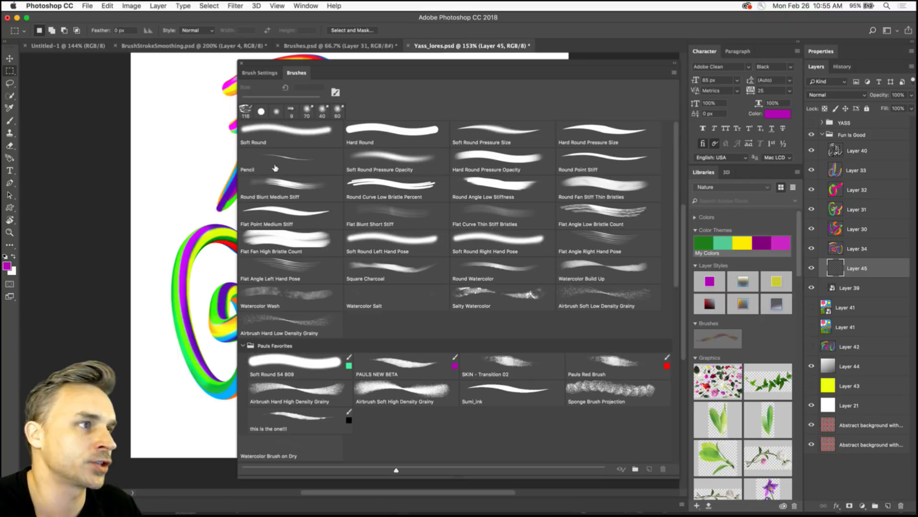
scroll(260, 223, down, 10)
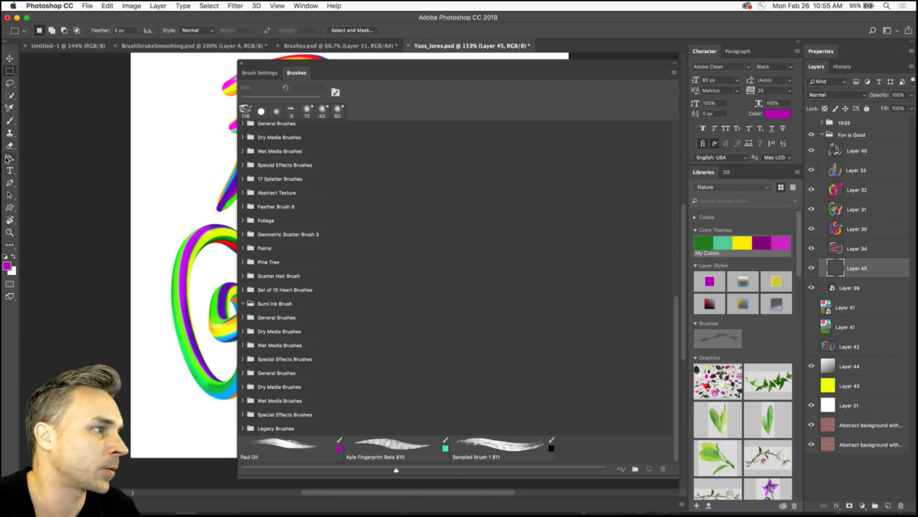
click(242, 63)
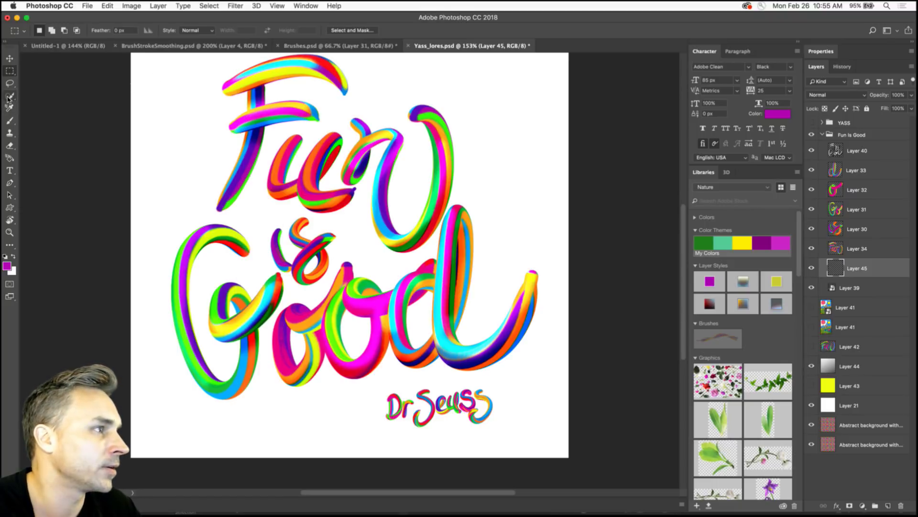
Reactivate the Brush tool, view its list of tool presets, and dismiss the list.
click(10, 121)
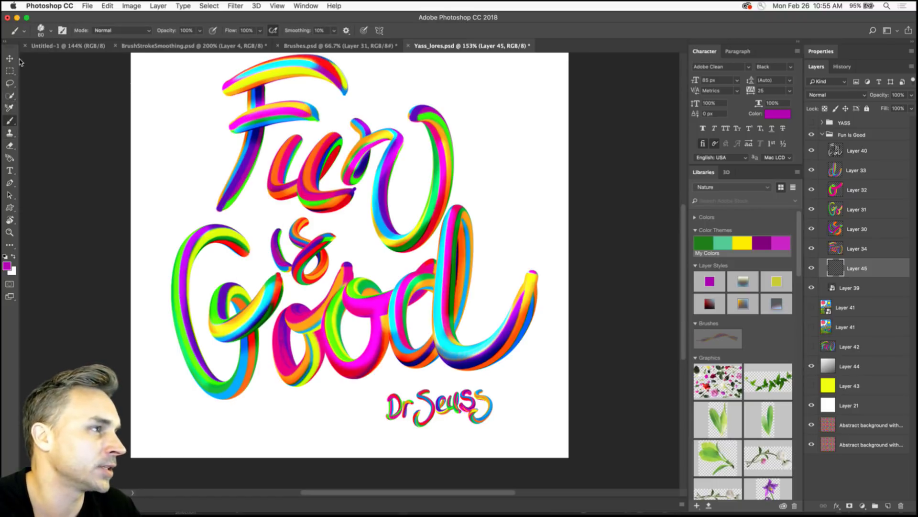
click(26, 31)
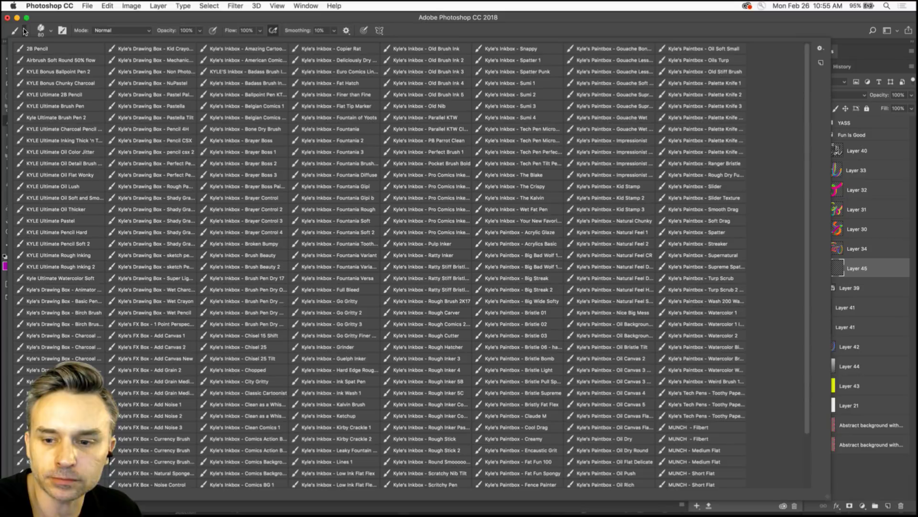
key(Escape)
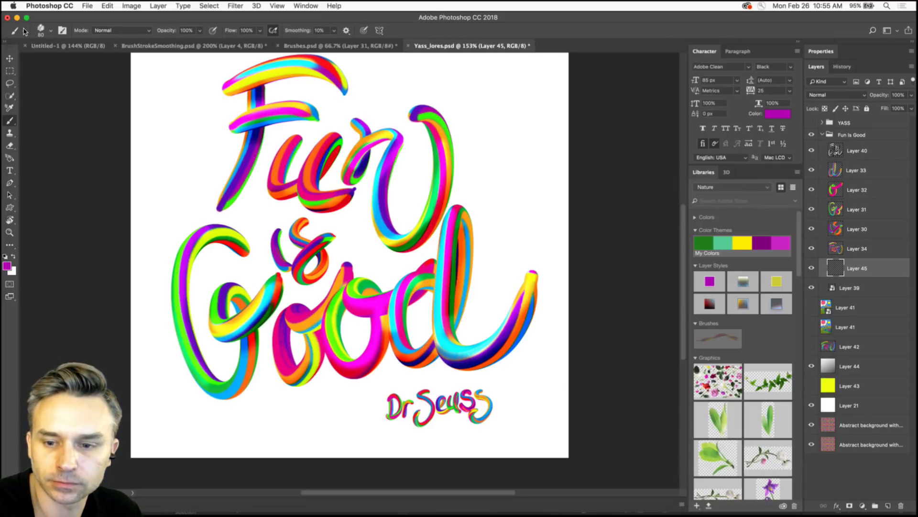
Look through the shape, view, path selection, eraser and gradient tool groups for the Smudge tool, and set the toolbox to two columns.
drag(335, 128, 377, 145)
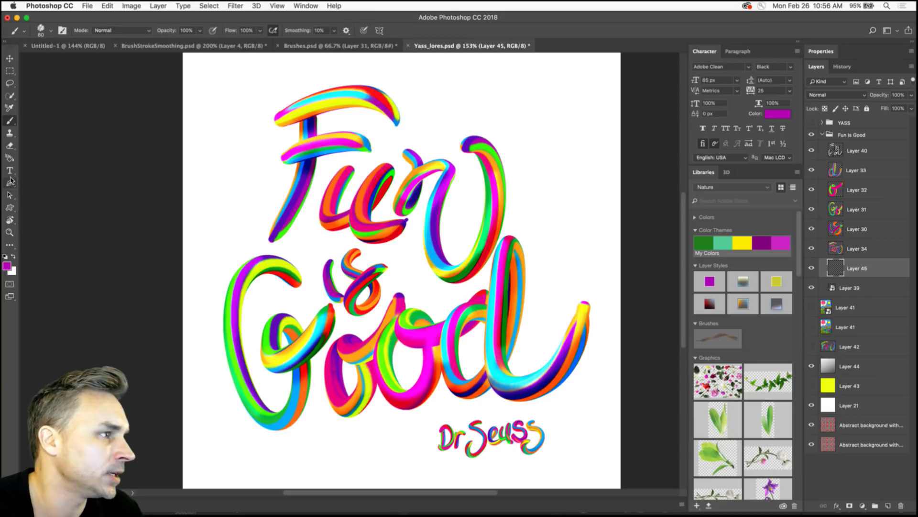
click(9, 207)
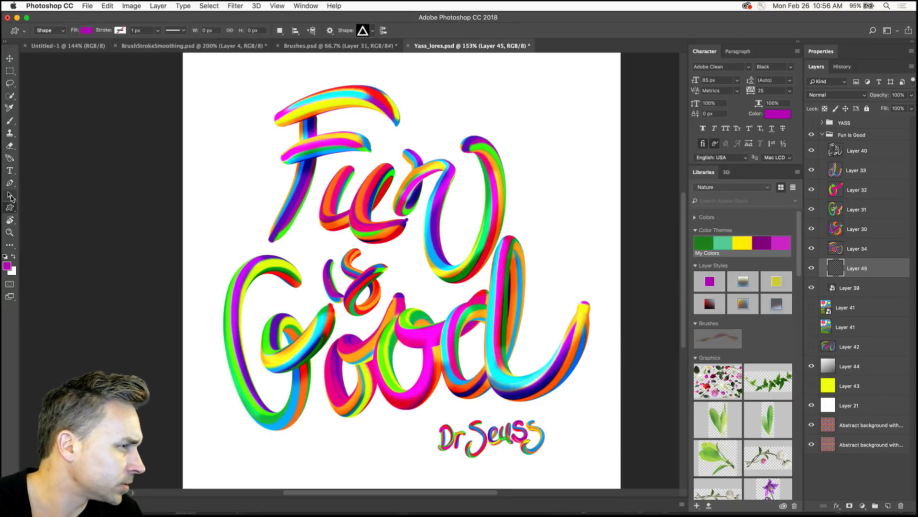
click(10, 220)
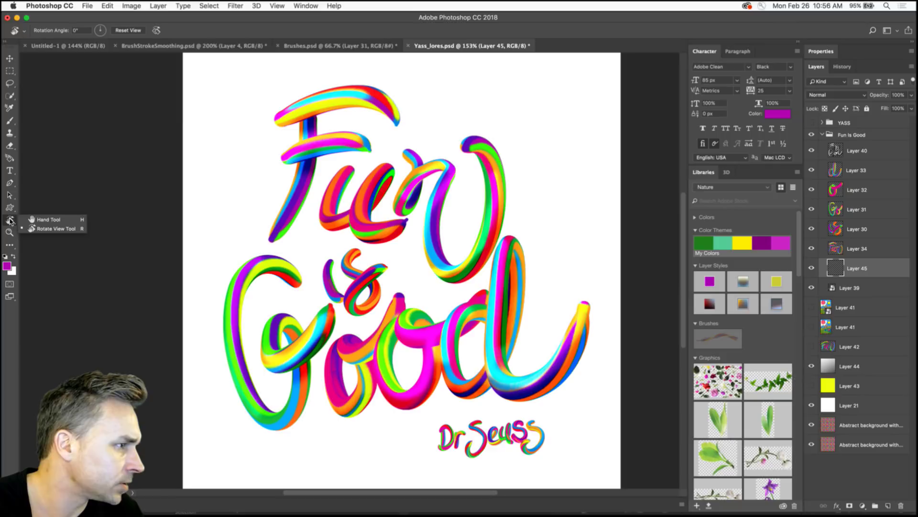
click(10, 208)
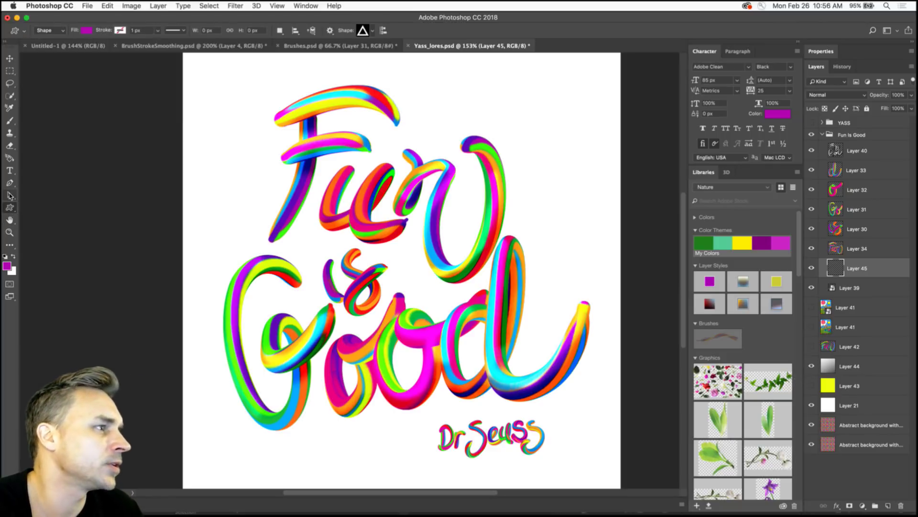
click(8, 195)
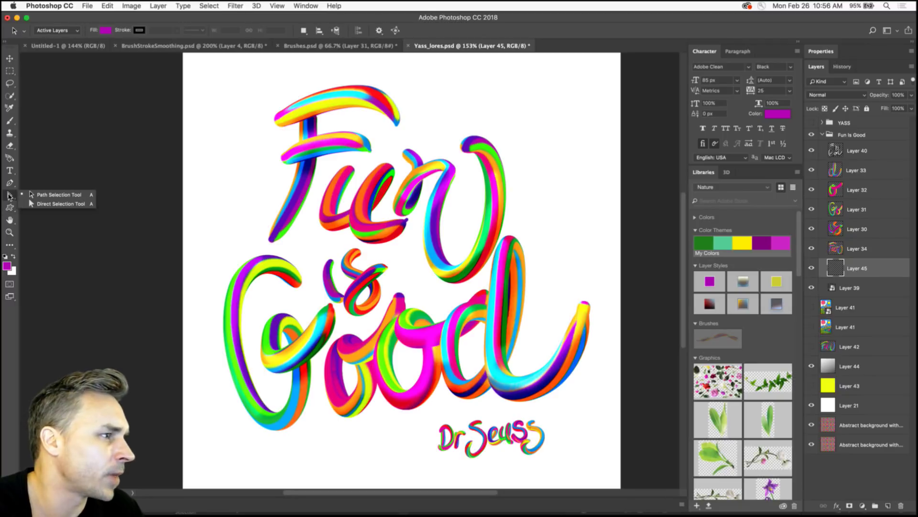
click(9, 159)
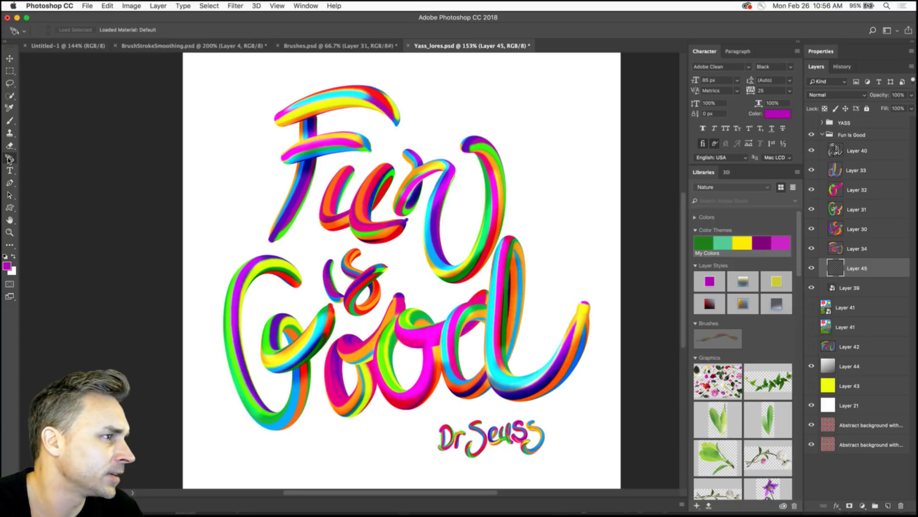
click(8, 147)
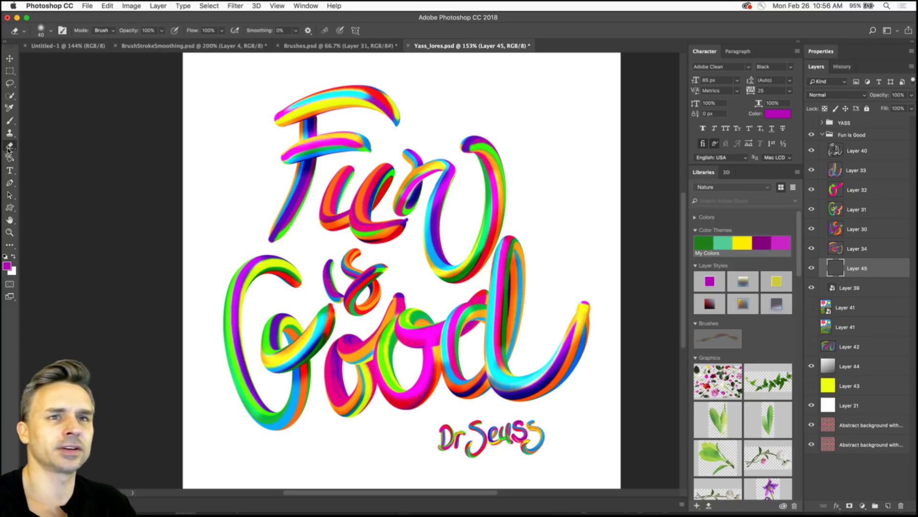
scroll(5, 45, right, 3)
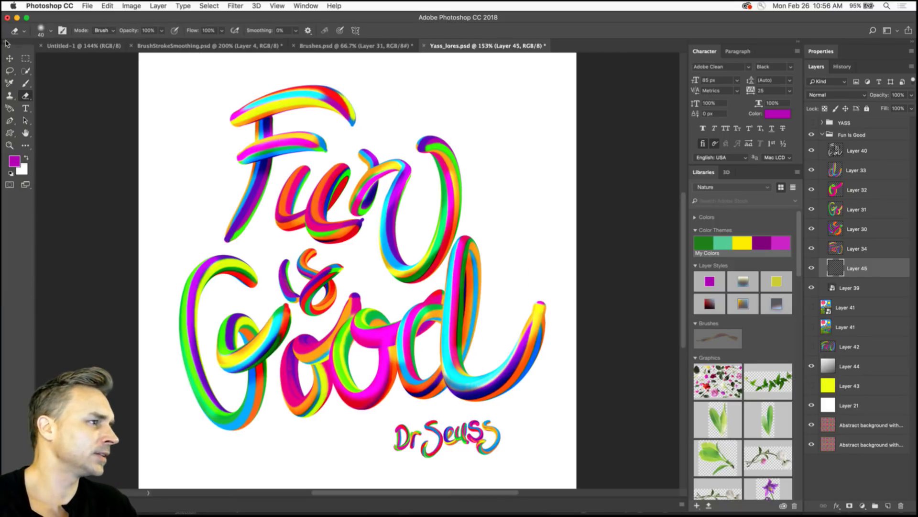
click(10, 146)
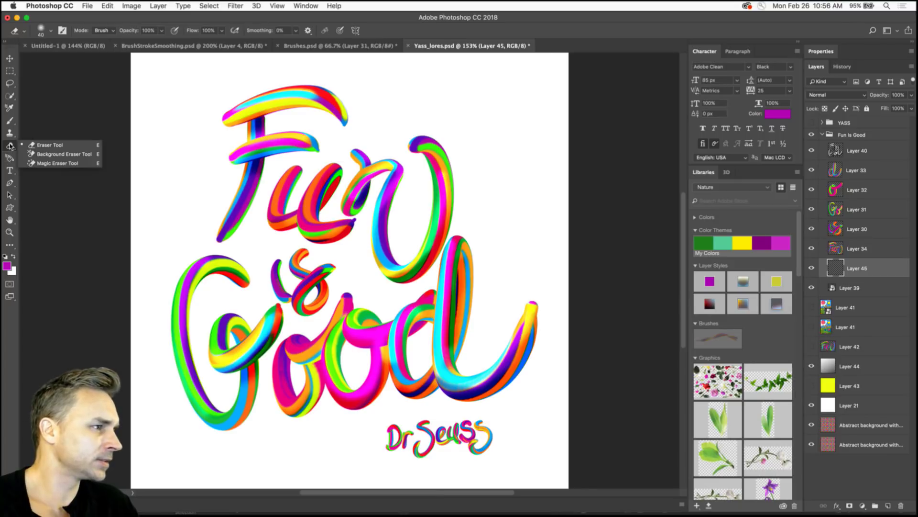
click(10, 159)
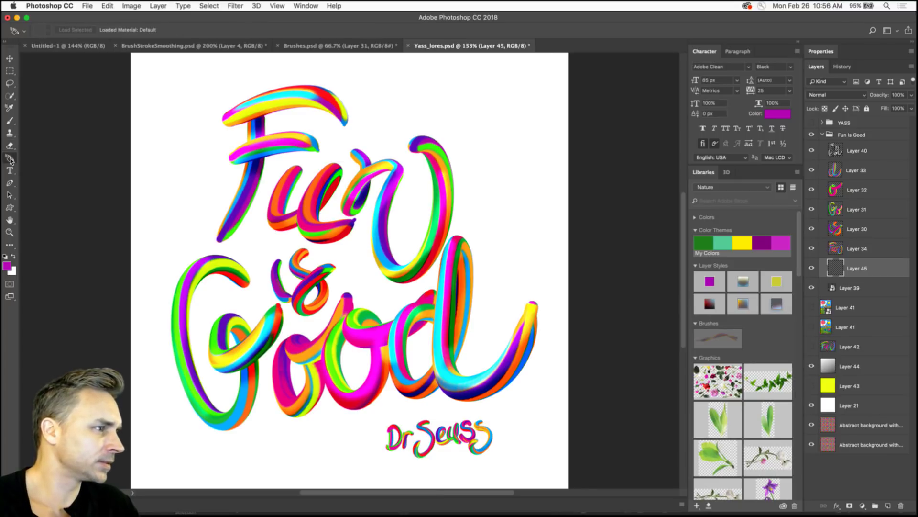
key(g)
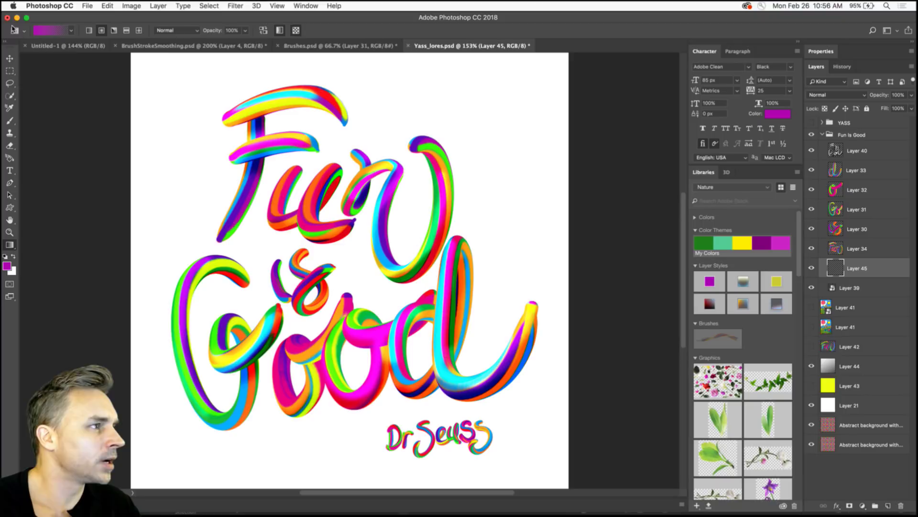
click(5, 42)
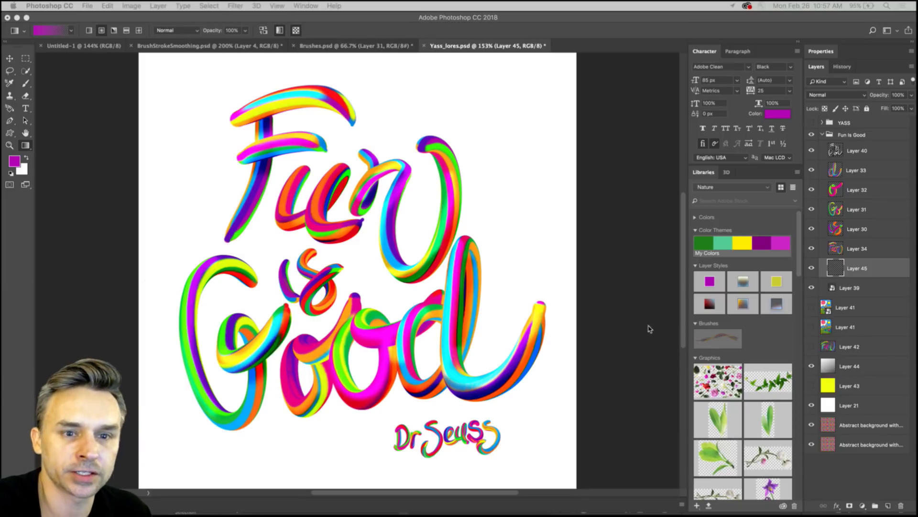
Hide Layer 44 and Layer 21 to expose the pixel pattern, search for "smudge", and activate the Smudge Tool.
click(811, 405)
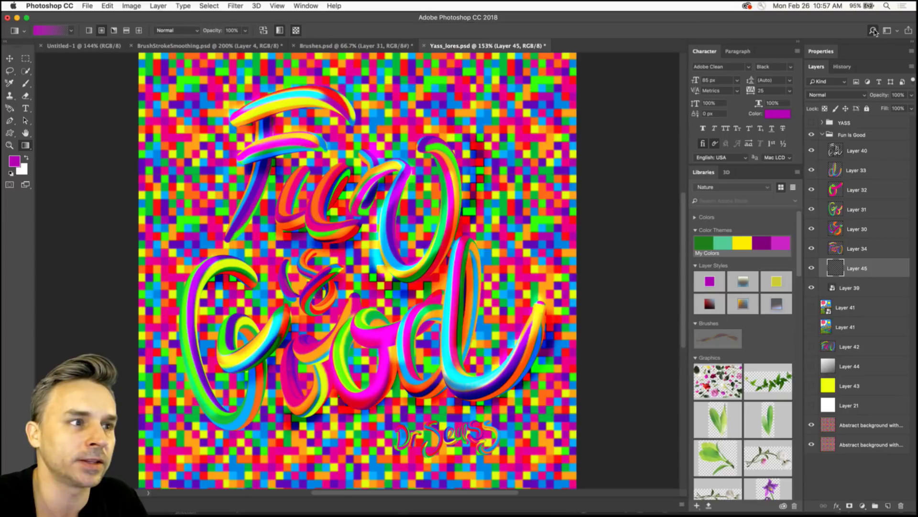
click(873, 31)
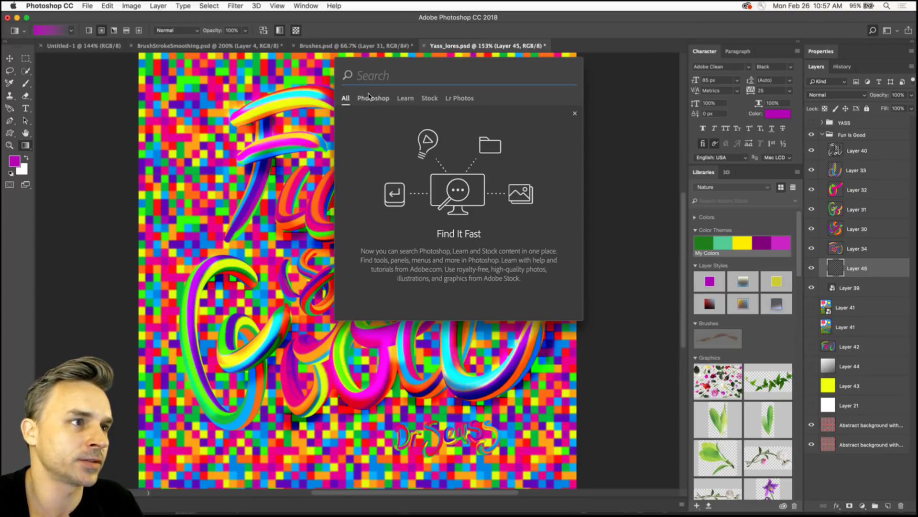
text(smu)
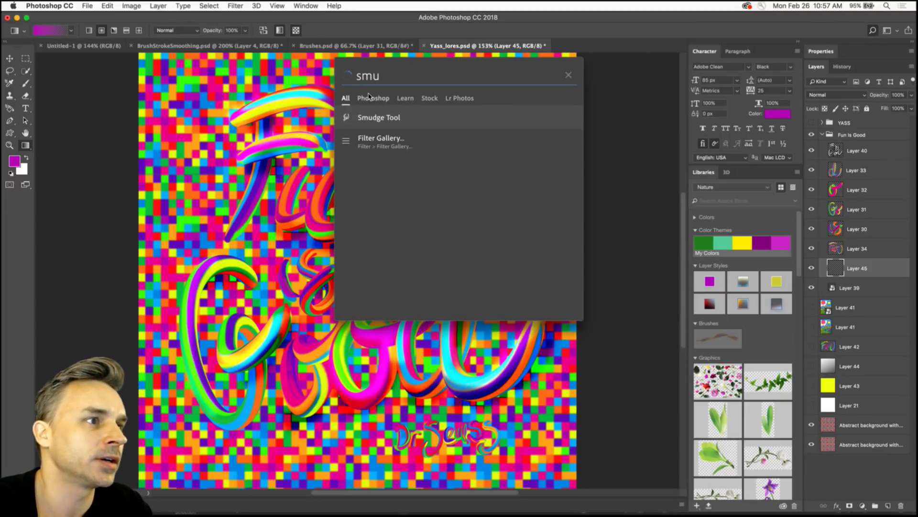
text(d)
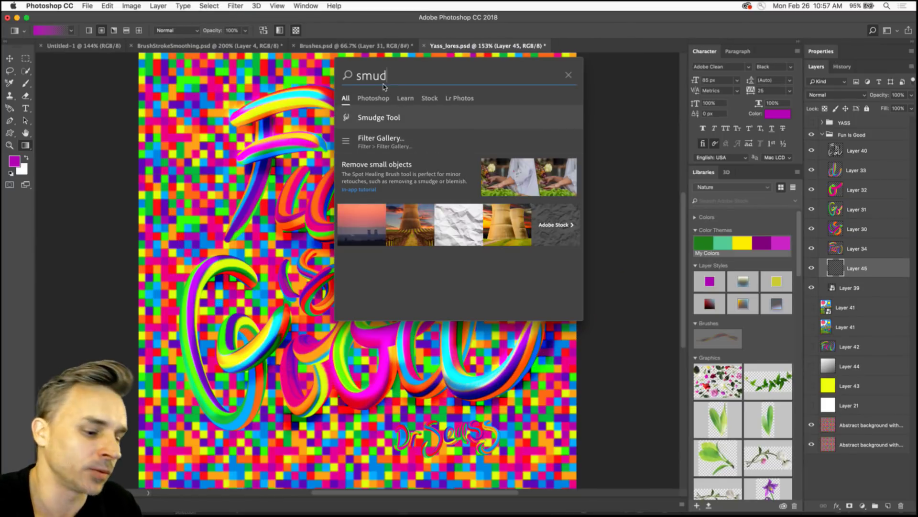
text(ge)
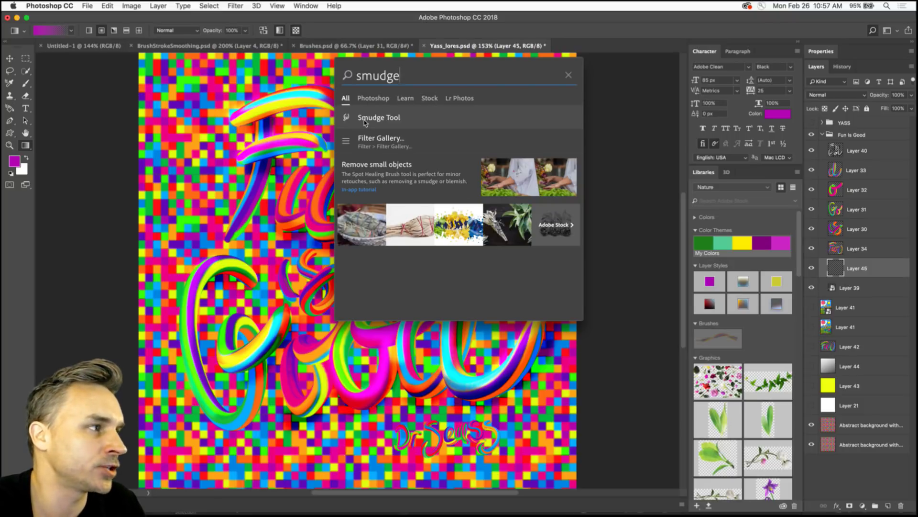
click(365, 118)
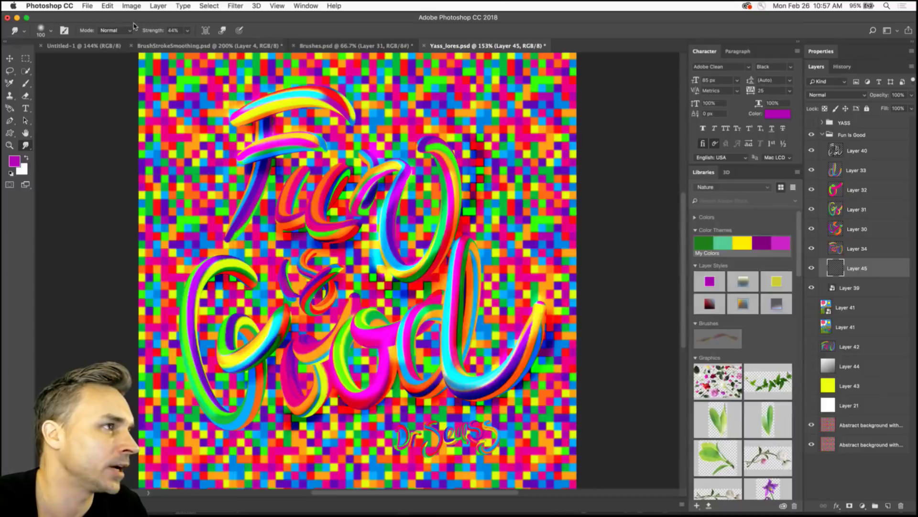
Set the Smudge tool to 100% strength, 80 px size and sampling all layers, and hide the lettering layers from Layer 34 up to Layer 40.
key(0)
key(bracketleft)
key(bracketleft)
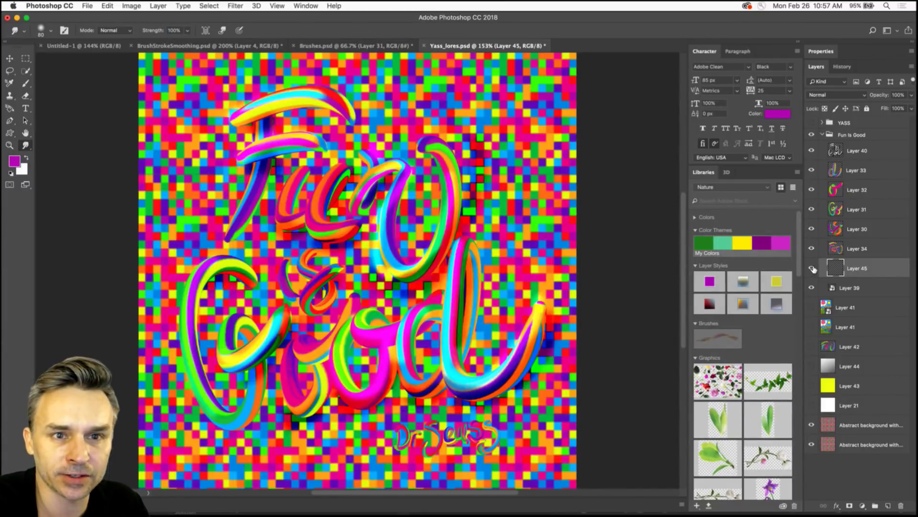
drag(810, 247, 811, 150)
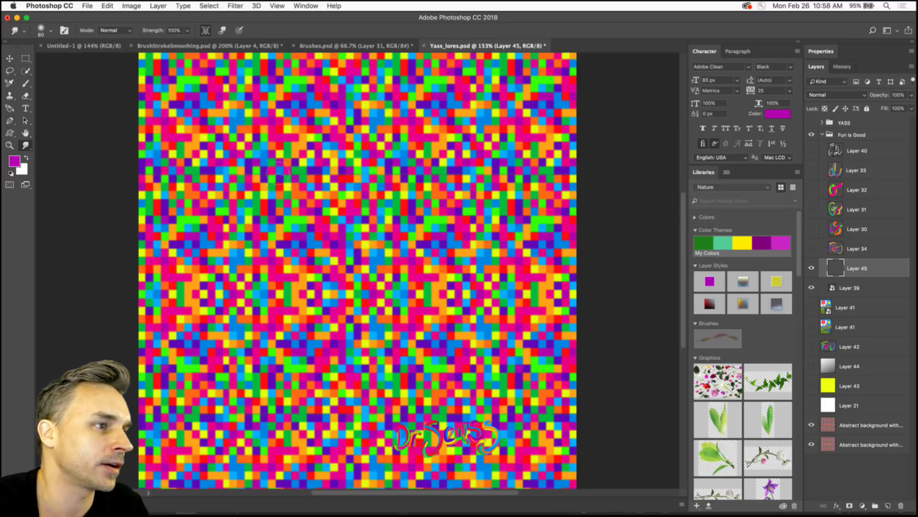
Undo a test smudge, raise the smudge brush's hardness to maximum, and smudge a long looping ribbon over the pixel pattern on Layer 45.
mouse_move(275, 141)
mouse_down()
mouse_move(229, 186)
mouse_move(339, 253)
mouse_up()
key(super+z)
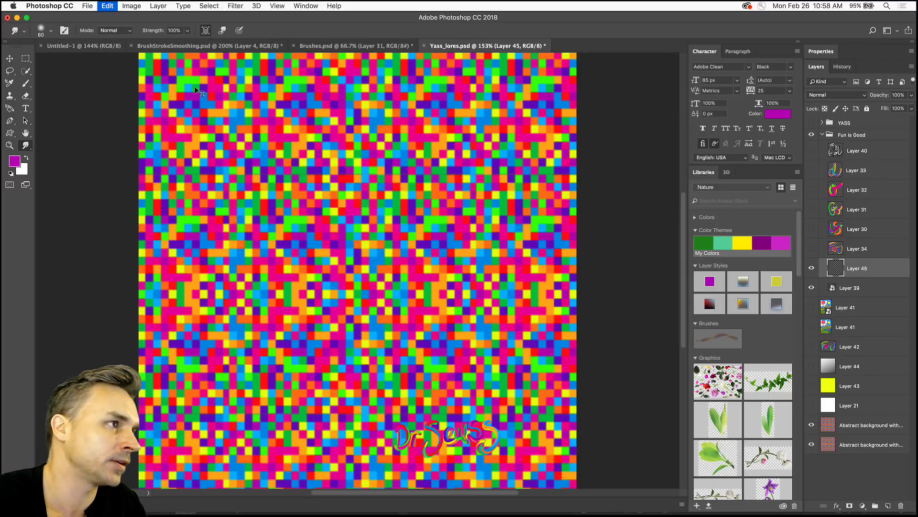
click(50, 30)
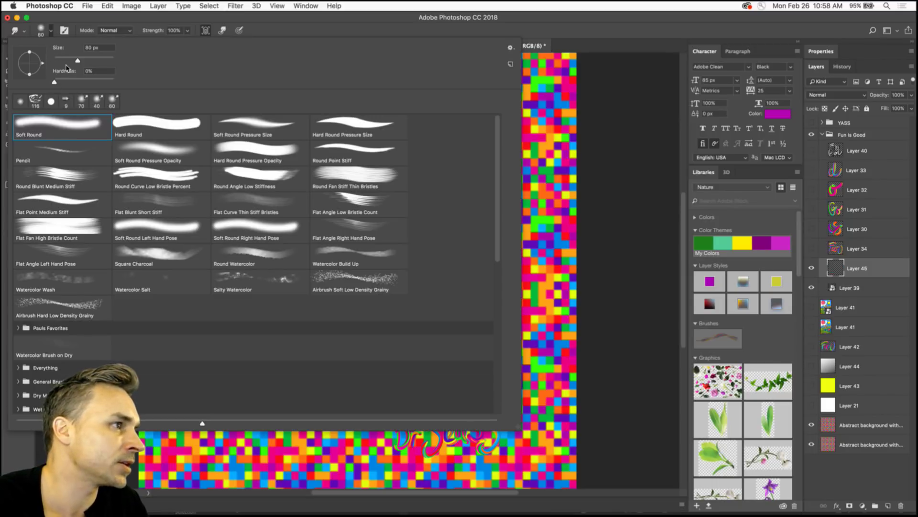
drag(69, 82, 194, 86)
click(366, 19)
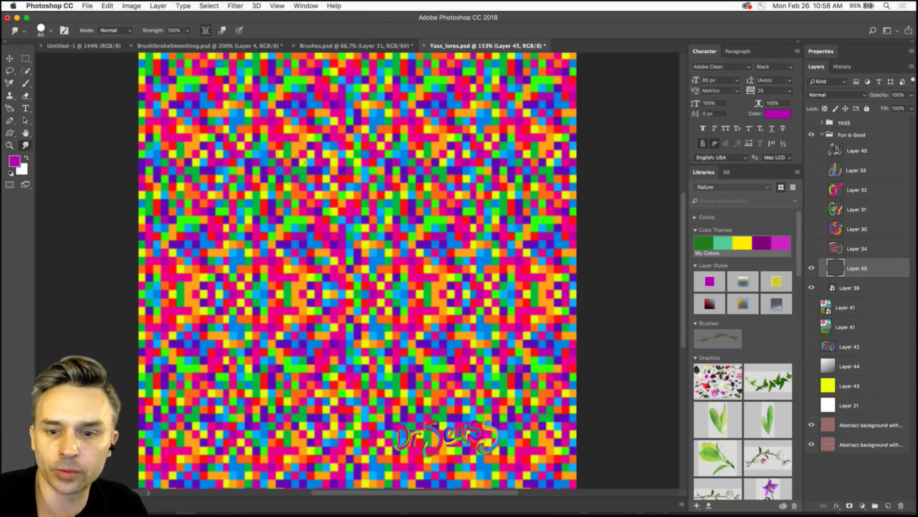
mouse_move(282, 165)
mouse_down()
mouse_move(308, 268)
mouse_move(356, 210)
mouse_move(423, 319)
mouse_move(322, 397)
mouse_move(409, 335)
mouse_move(359, 136)
mouse_move(457, 239)
mouse_move(204, 196)
mouse_up()
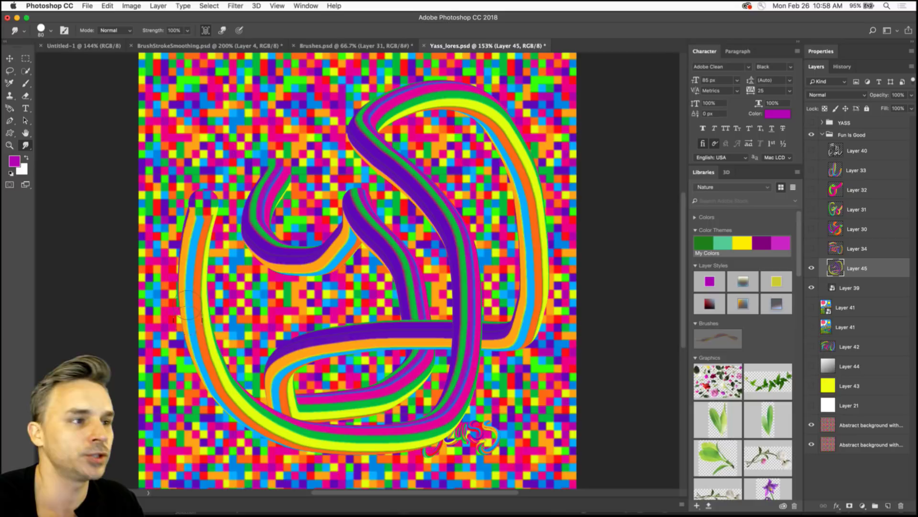
Hide Layer 45 and show the lettering layers from Layer 34 up to Layer 40 and the white Layer 21.
click(812, 268)
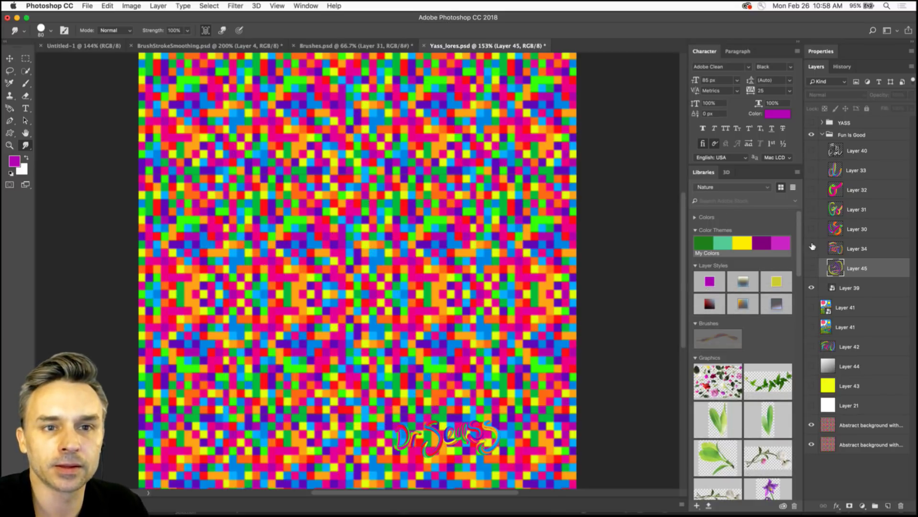
drag(812, 248, 812, 151)
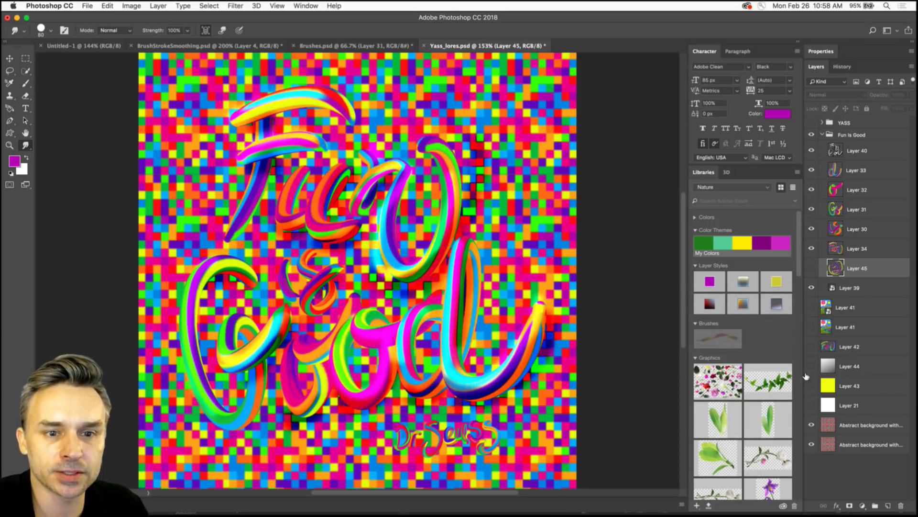
click(811, 405)
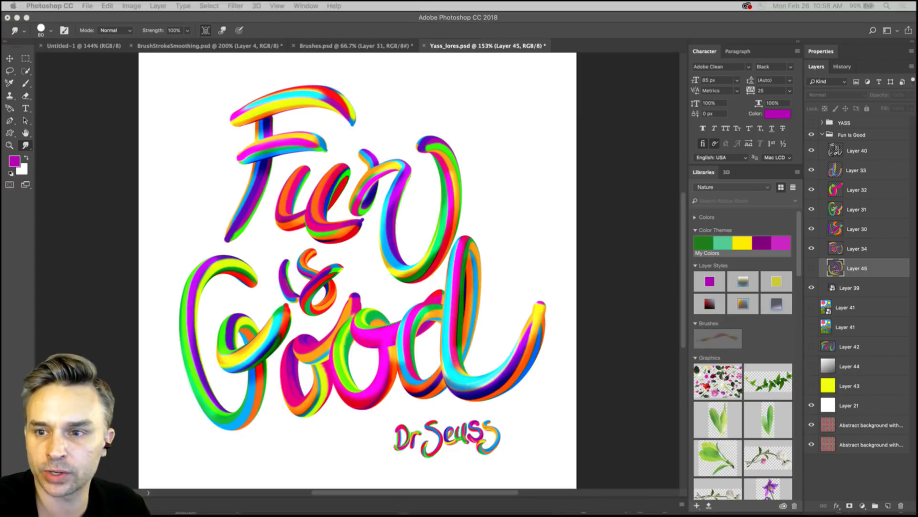